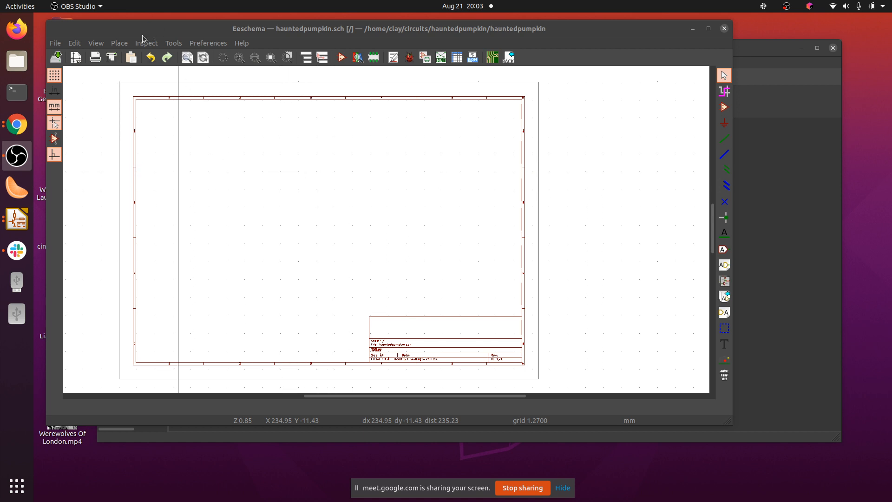
Place an ATtiny85-20PU (DIP-8) microcontroller symbol near the middle of the sheet and save the schematic.
{"action": "left_click", "coordinate": [120, 44]}
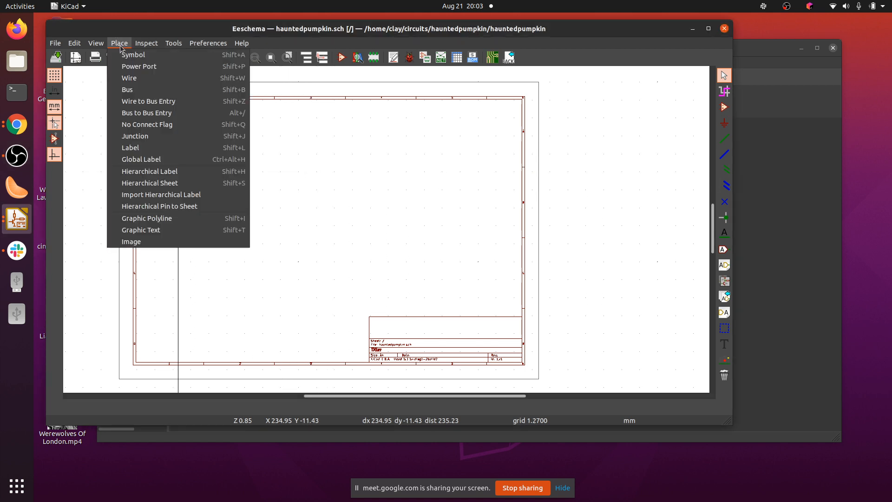
{"action": "left_click", "coordinate": [131, 56]}
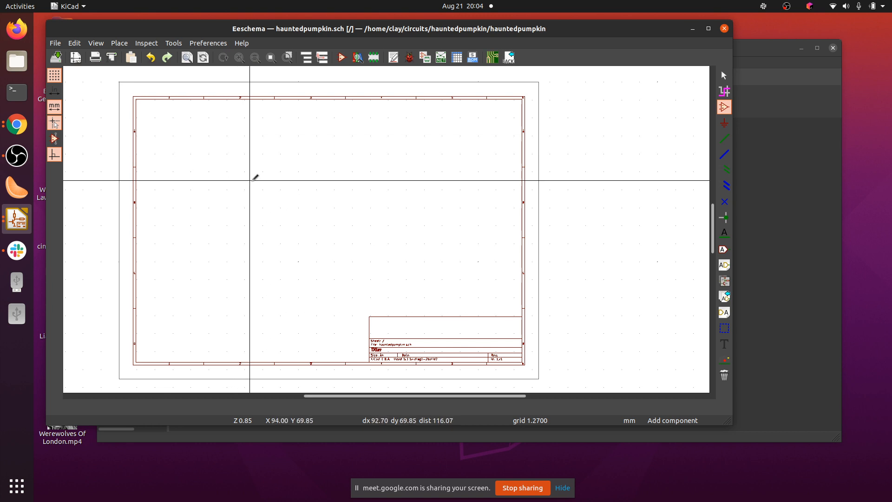
{"action": "left_click", "coordinate": [254, 180]}
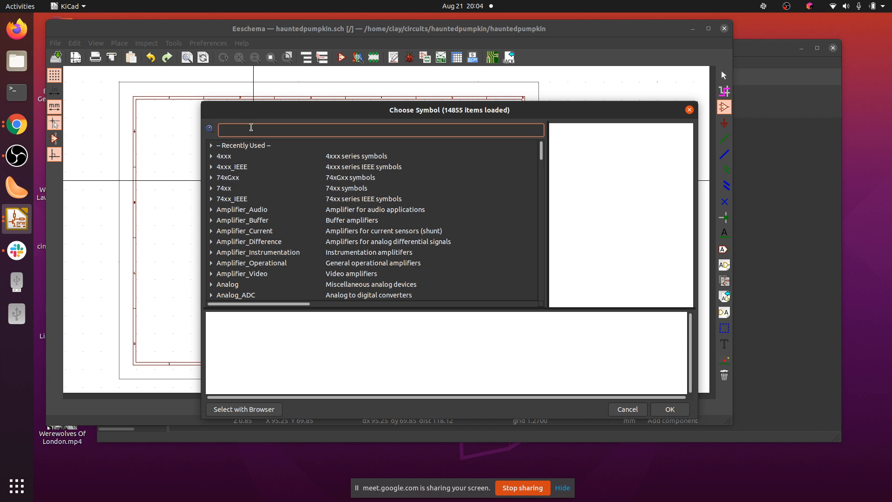
{"action": "type", "text": "at"}
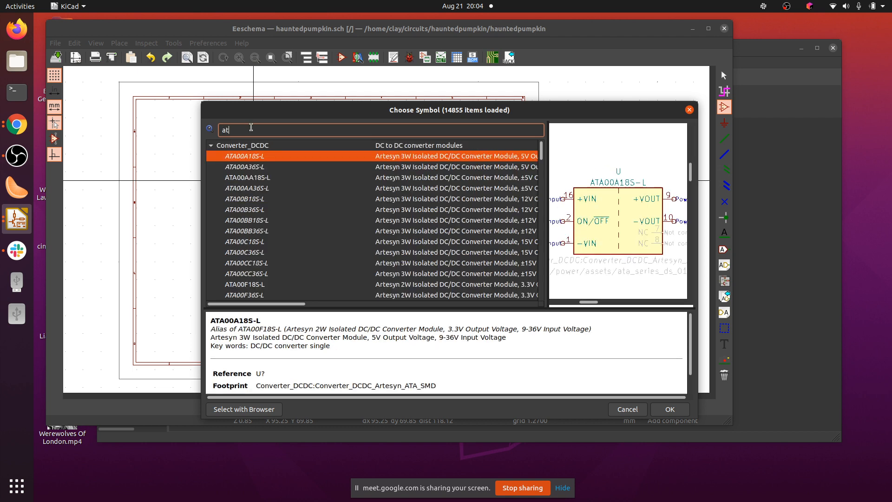
{"action": "type", "text": "tiny"}
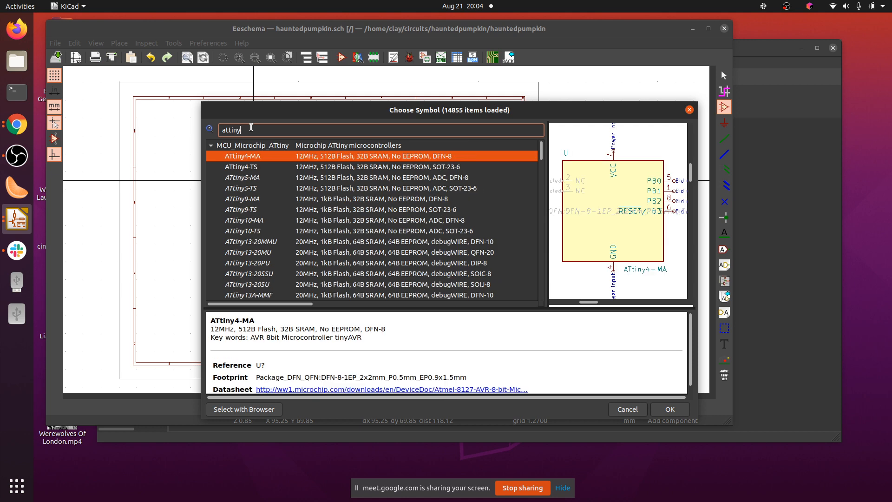
{"action": "type", "text": "85"}
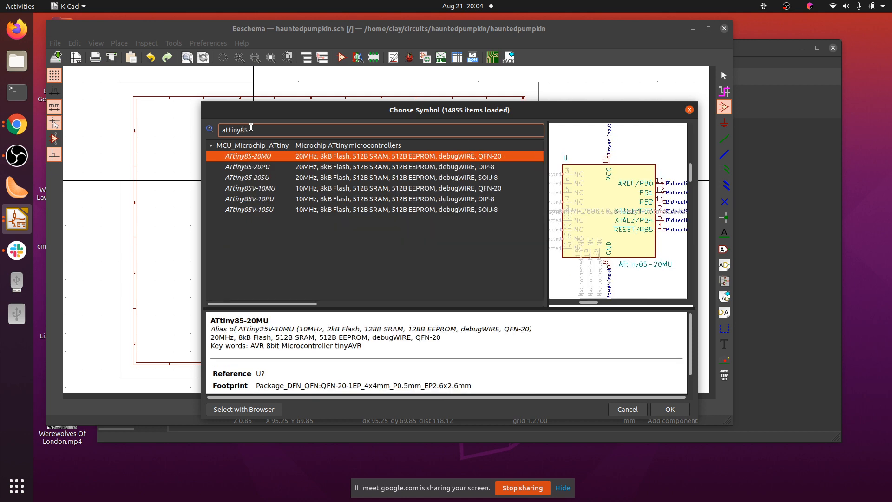
{"action": "left_click", "coordinate": [268, 171]}
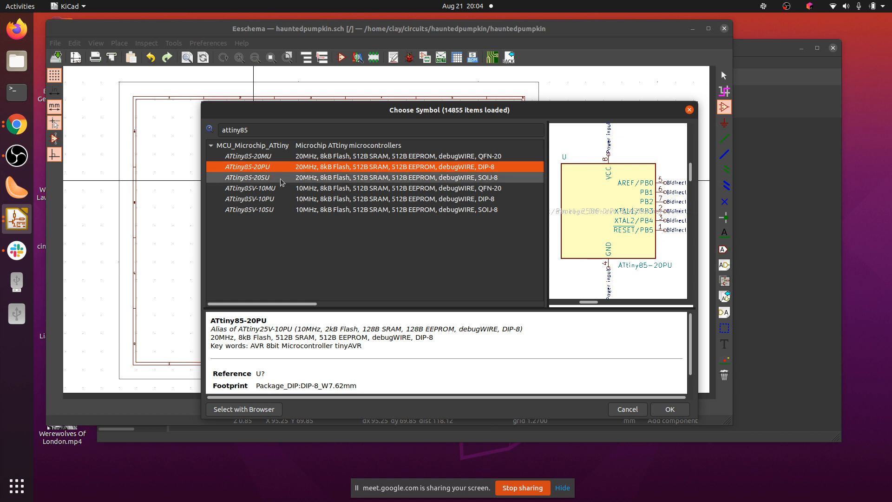
{"action": "left_click", "coordinate": [669, 409]}
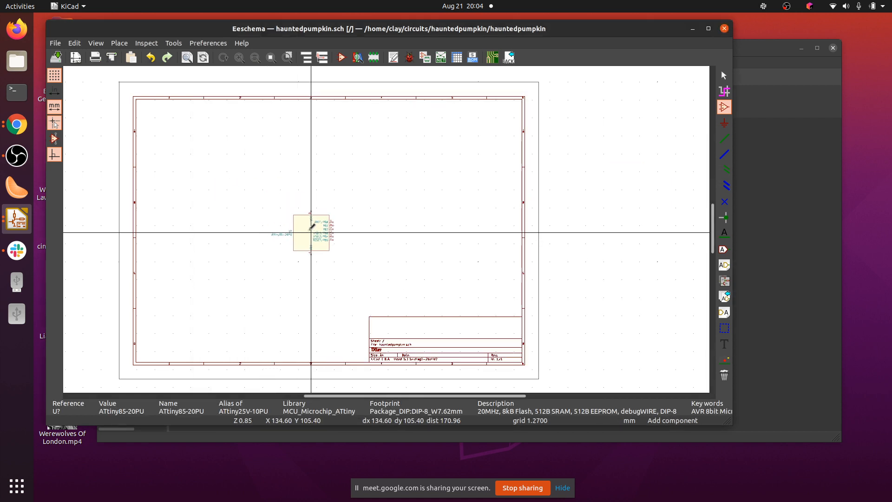
{"action": "scroll", "coordinate": [311, 232], "scroll_direction": "up", "scroll_amount": 3}
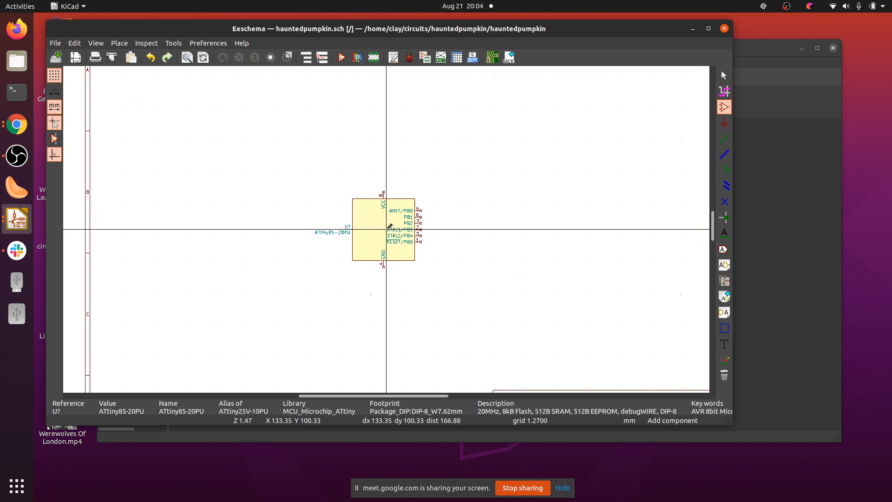
{"action": "scroll", "coordinate": [386, 229], "scroll_direction": "up", "scroll_amount": 2}
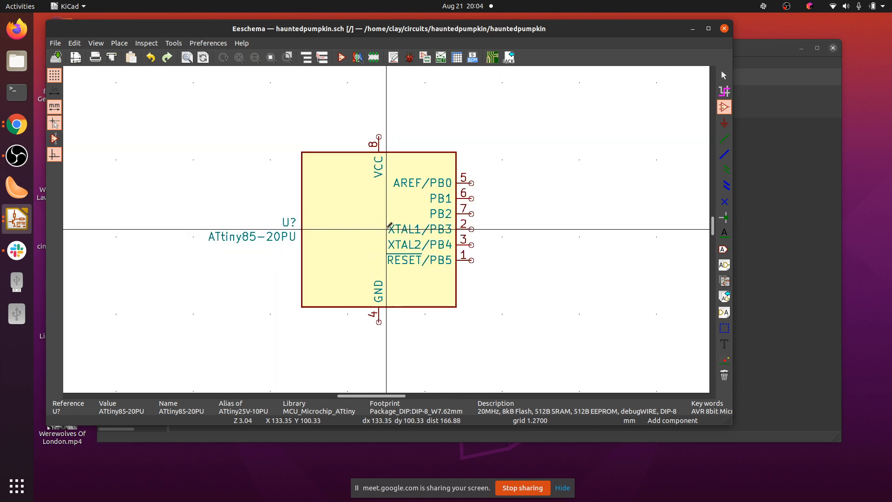
{"action": "left_click", "coordinate": [386, 229]}
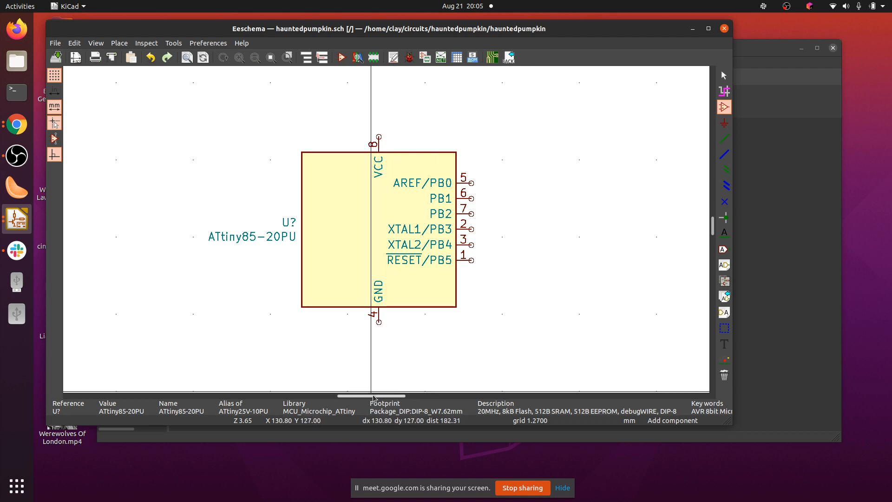
{"action": "left_click_drag", "start_coordinate": [373, 396], "coordinate": [394, 398]}
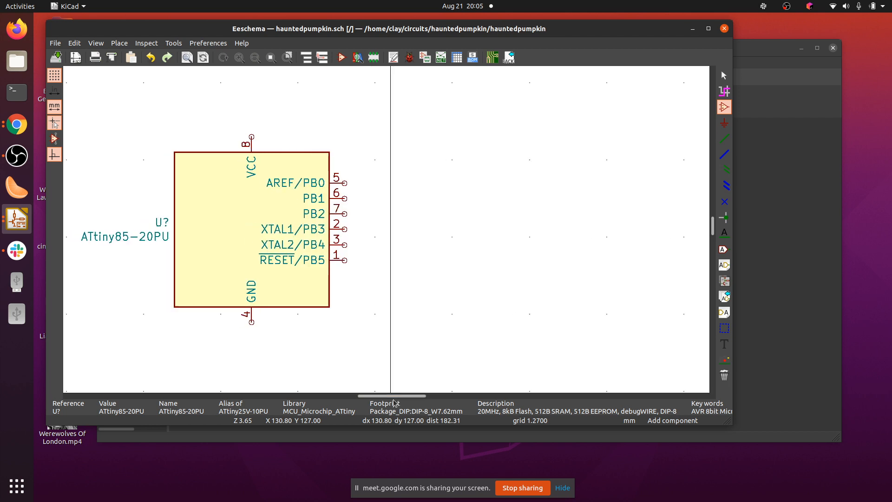
{"action": "key", "text": "ctrl+s"}
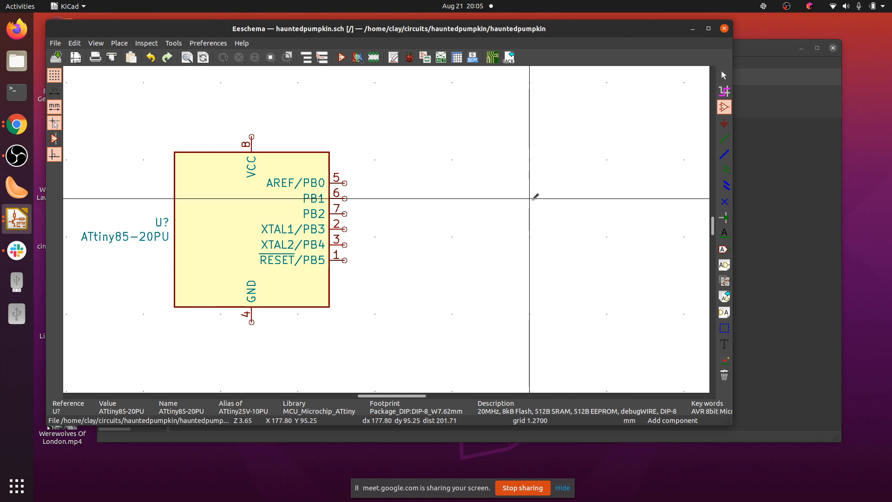
Place a generic LED symbol from the Device library to the right of the ATtiny85, level with its PB1 pin.
{"action": "left_click", "coordinate": [536, 196]}
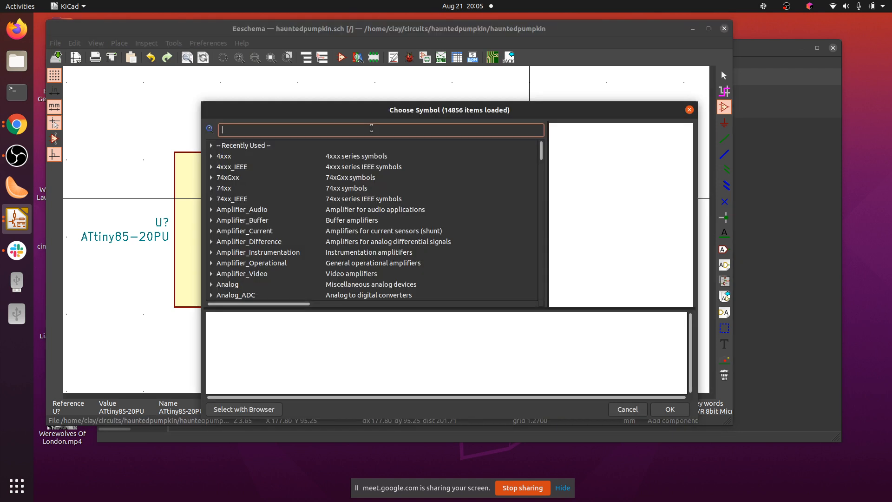
{"action": "type", "text": "LED"}
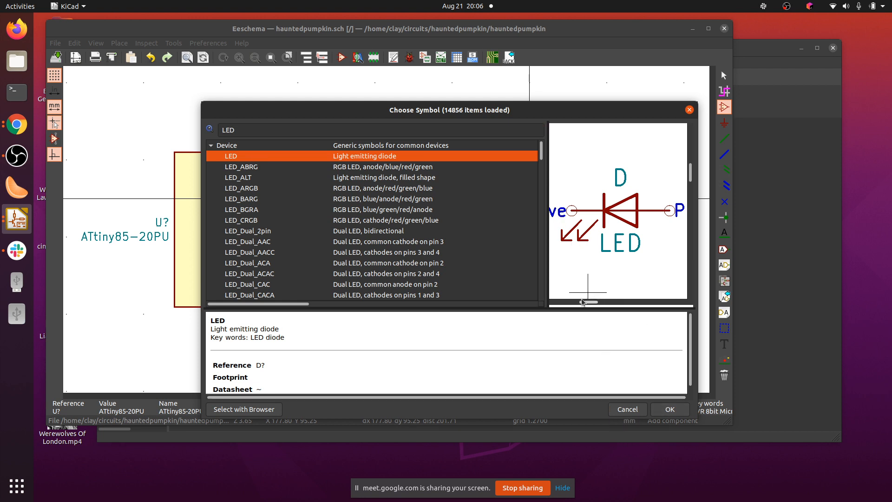
{"action": "left_click_drag", "start_coordinate": [583, 302], "coordinate": [598, 303]}
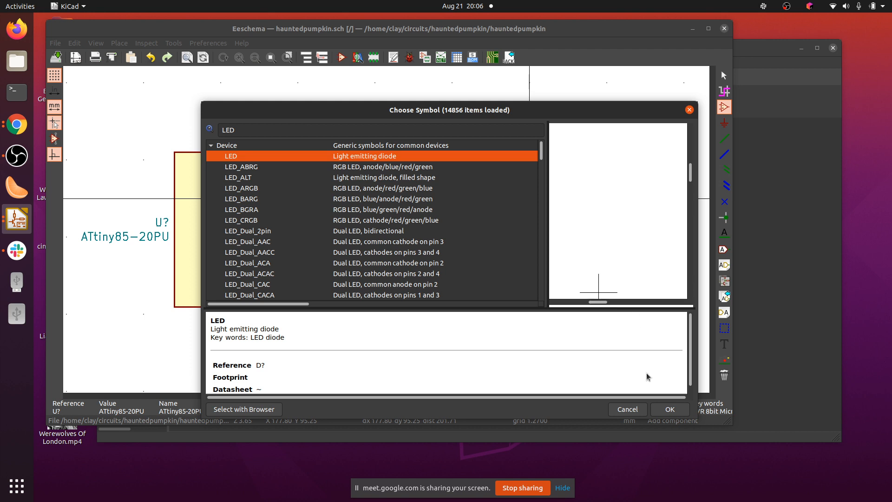
{"action": "left_click", "coordinate": [670, 409]}
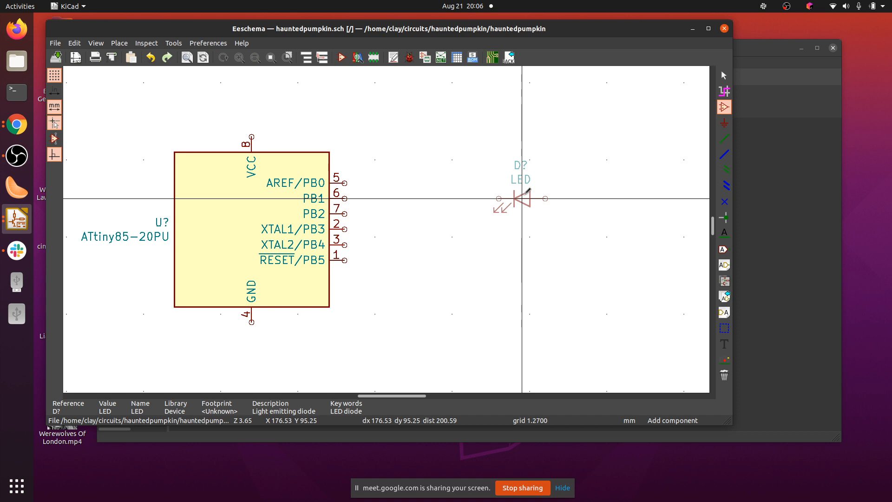
{"action": "left_click", "coordinate": [522, 198]}
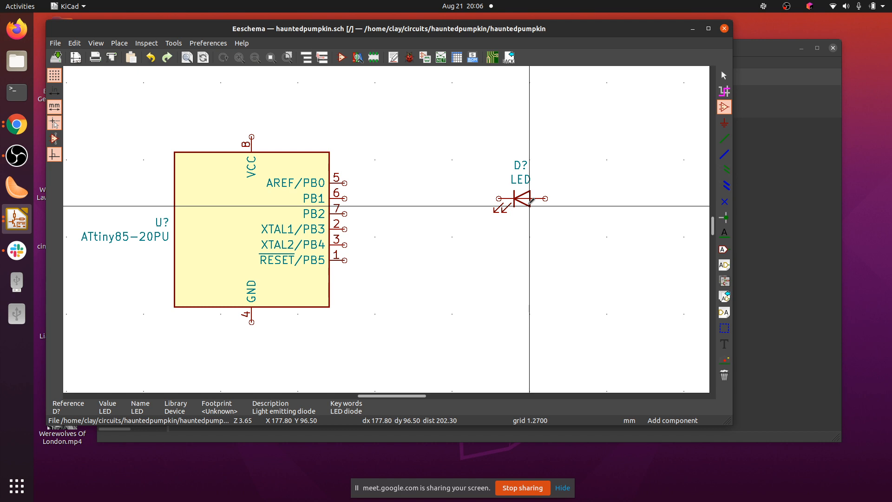
{"action": "left_click", "coordinate": [529, 205]}
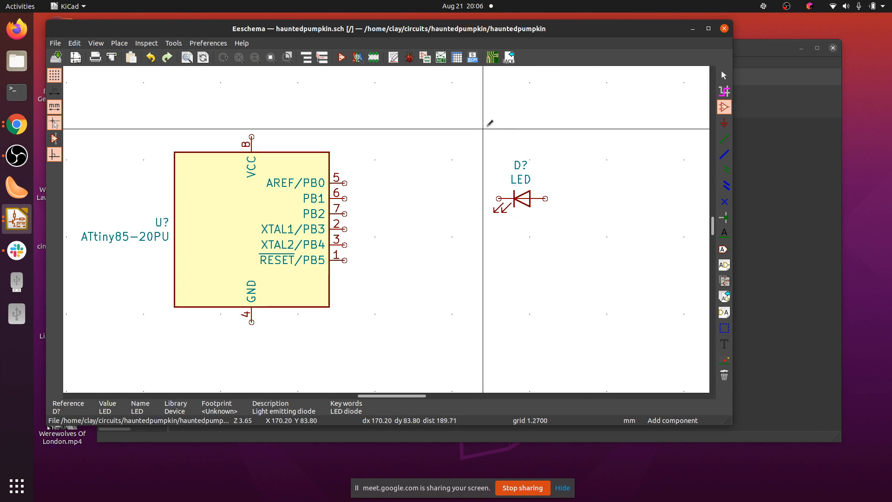
Start adding a symbol above the LED, search the symbol libraries for BC457, and clear the search.
{"action": "left_click", "coordinate": [490, 123]}
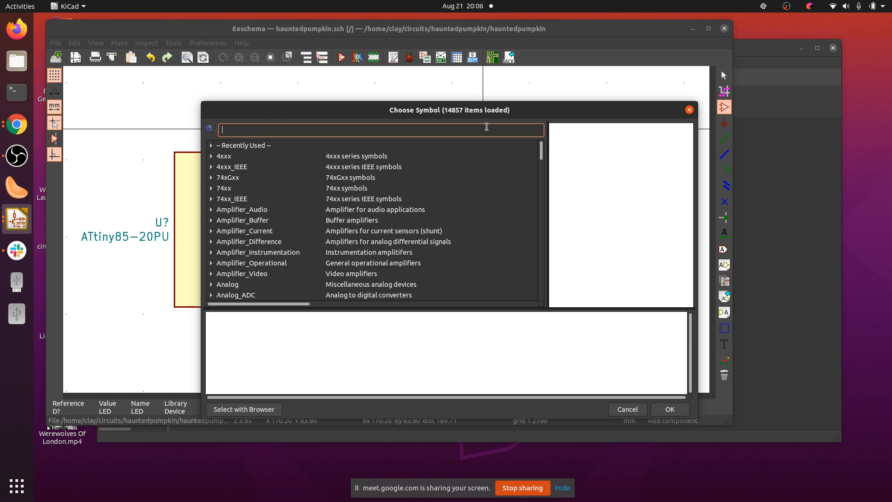
{"action": "type", "text": "BC457"}
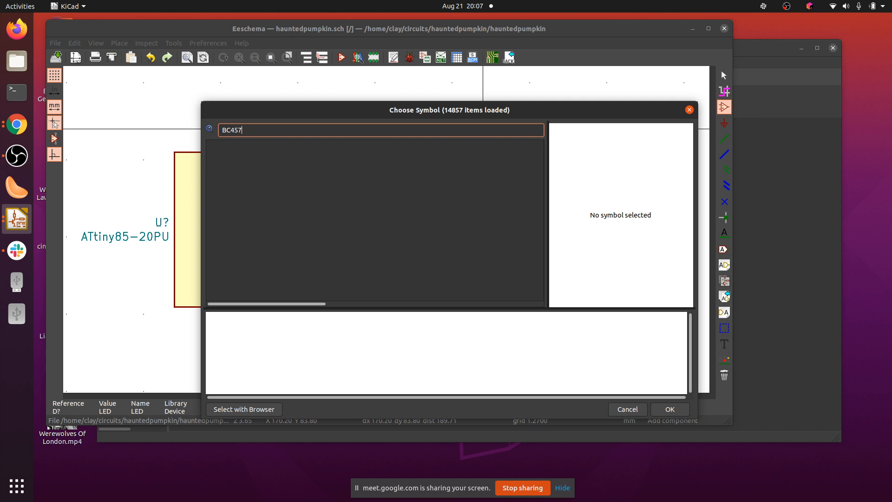
{"action": "key", "text": "BackSpace"}
{"action": "key", "text": "BackSpace"}
{"action": "key", "text": "BackSpace"}
{"action": "key", "text": "BackSpace"}
{"action": "key", "text": "BackSpace"}
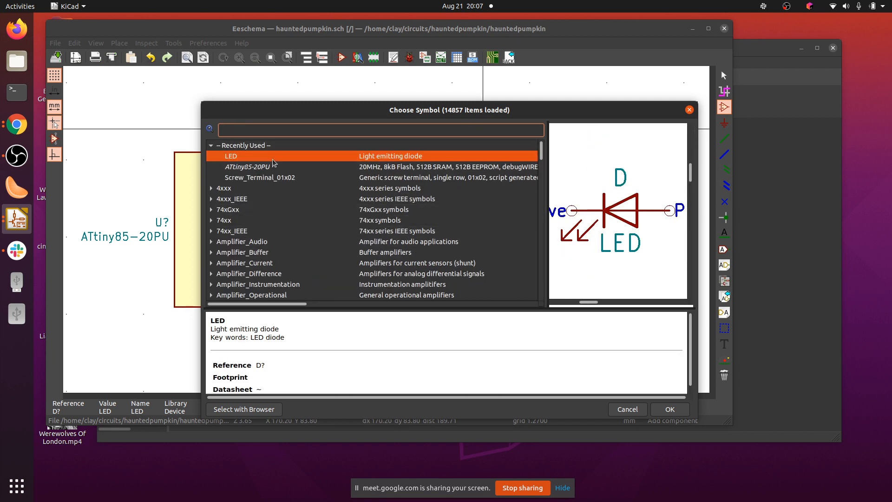
Browse the symbol libraries down to Transistor_FET and look through its transistor symbols.
{"action": "scroll", "coordinate": [279, 200], "scroll_direction": "down", "scroll_amount": 10}
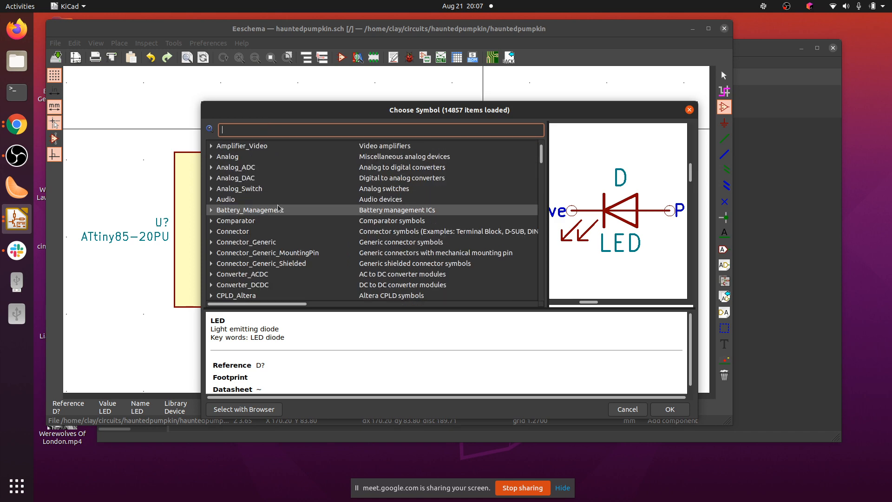
{"action": "scroll", "coordinate": [281, 199], "scroll_direction": "up", "scroll_amount": 3}
{"action": "scroll", "coordinate": [281, 199], "scroll_direction": "down", "scroll_amount": 12}
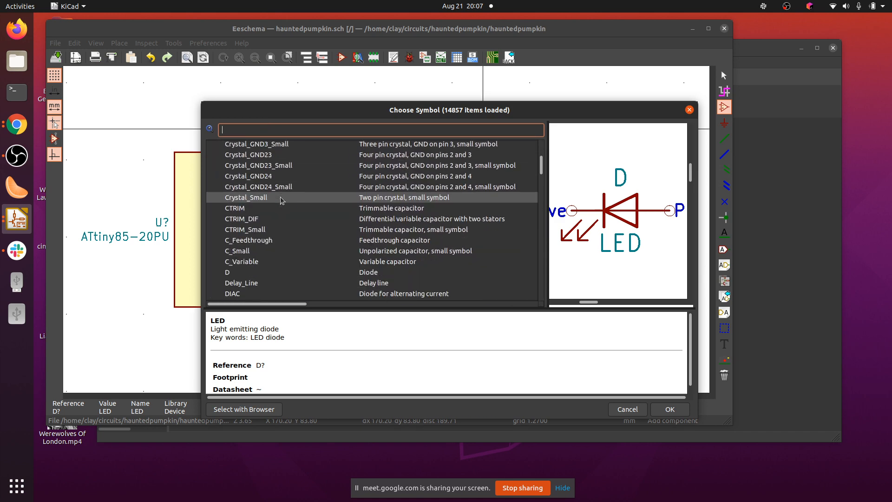
{"action": "scroll", "coordinate": [280, 200], "scroll_direction": "up", "scroll_amount": 13}
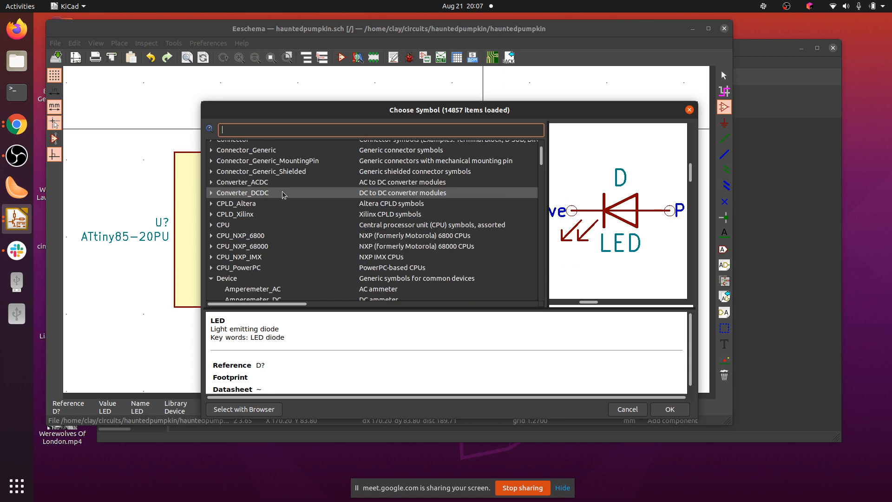
{"action": "left_click", "coordinate": [211, 255]}
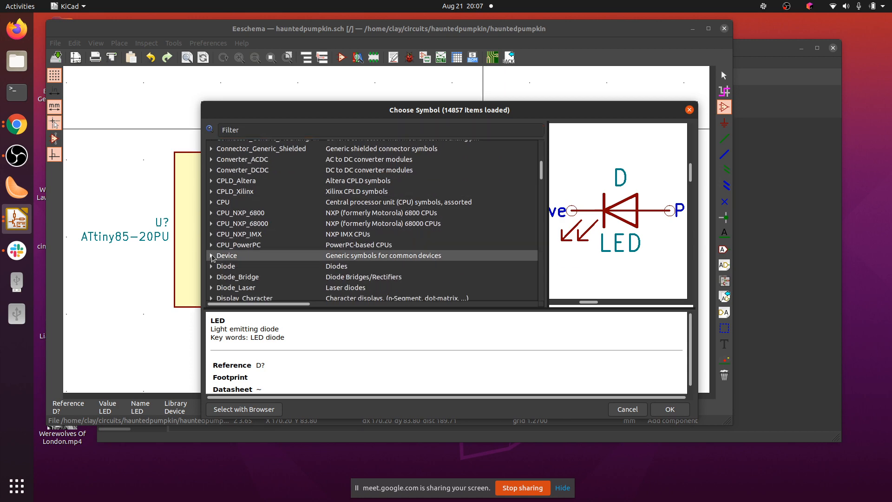
{"action": "scroll", "coordinate": [302, 219], "scroll_direction": "down", "scroll_amount": 6}
{"action": "scroll", "coordinate": [302, 219], "scroll_direction": "down", "scroll_amount": 15}
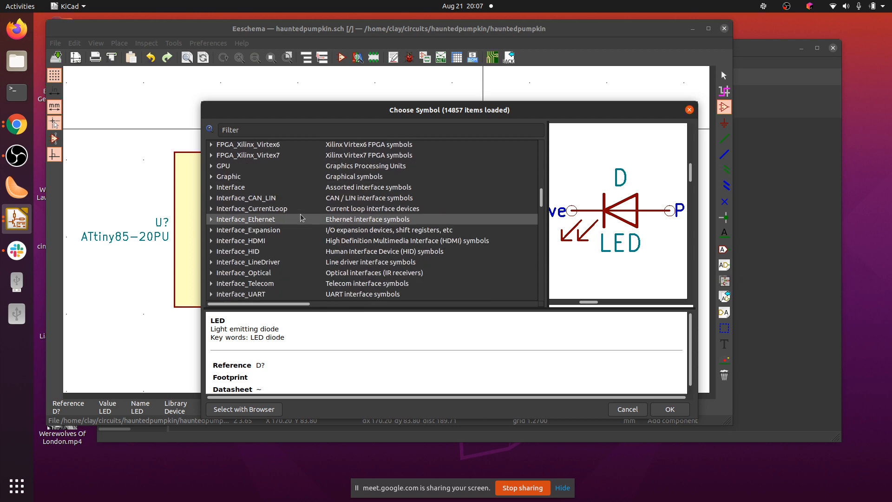
{"action": "scroll", "coordinate": [293, 184], "scroll_direction": "down", "scroll_amount": 20}
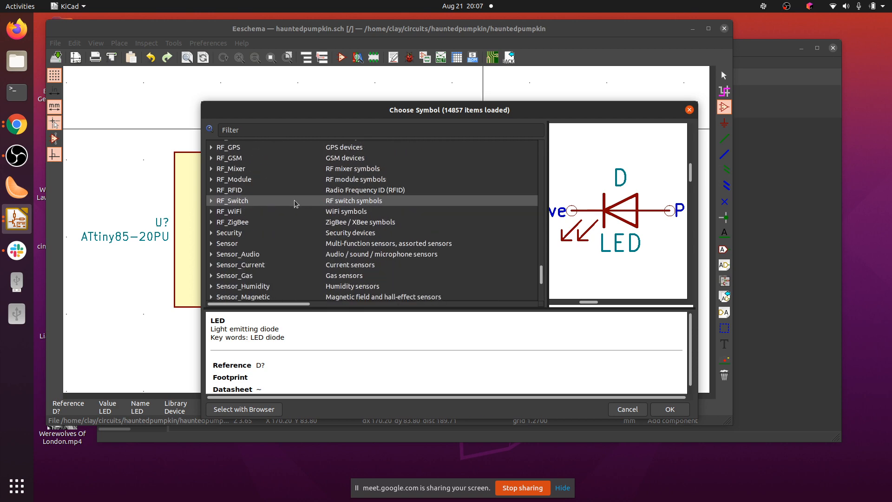
{"action": "scroll", "coordinate": [295, 203], "scroll_direction": "down", "scroll_amount": 7}
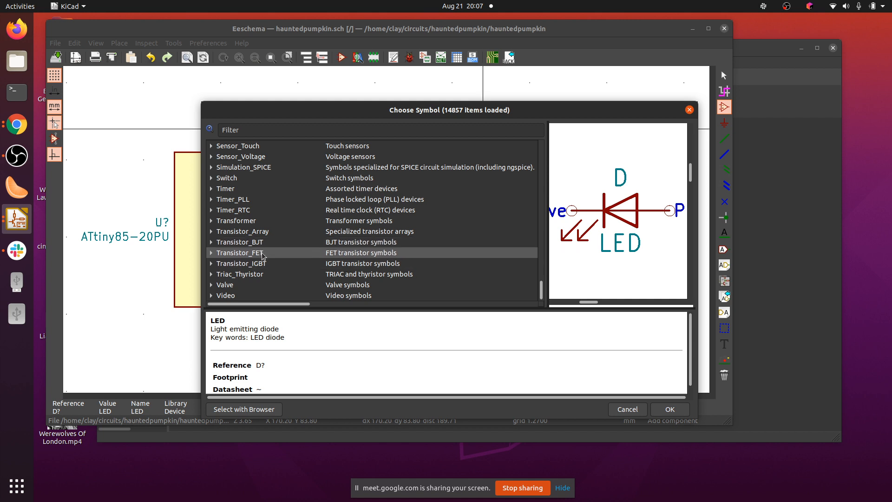
{"action": "left_click", "coordinate": [222, 255]}
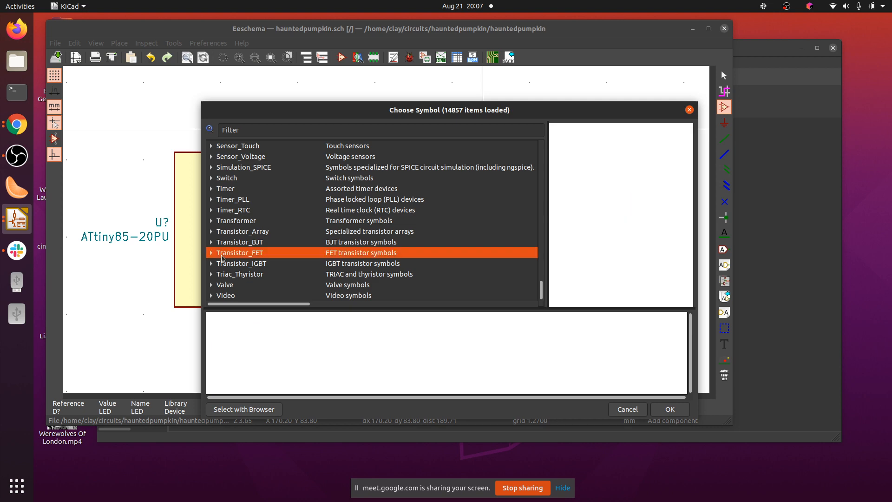
{"action": "left_click", "coordinate": [211, 252]}
{"action": "scroll", "coordinate": [278, 255], "scroll_direction": "down", "scroll_amount": 5}
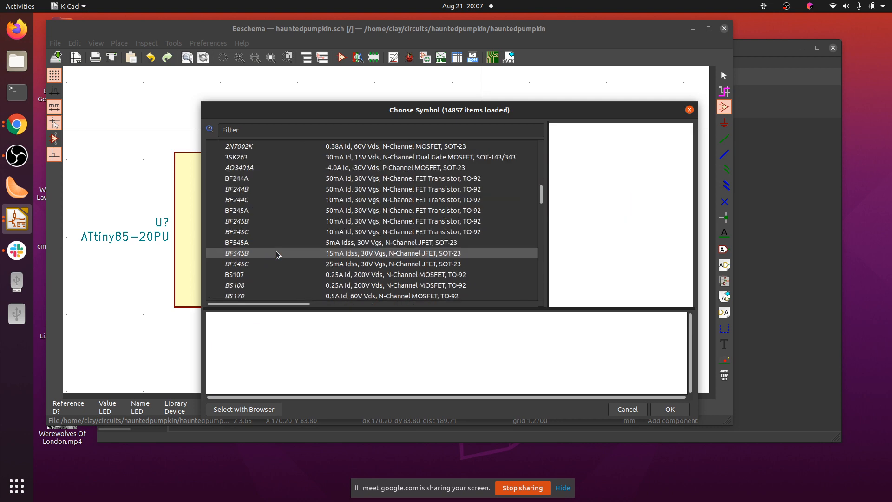
{"action": "scroll", "coordinate": [277, 255], "scroll_direction": "down", "scroll_amount": 4}
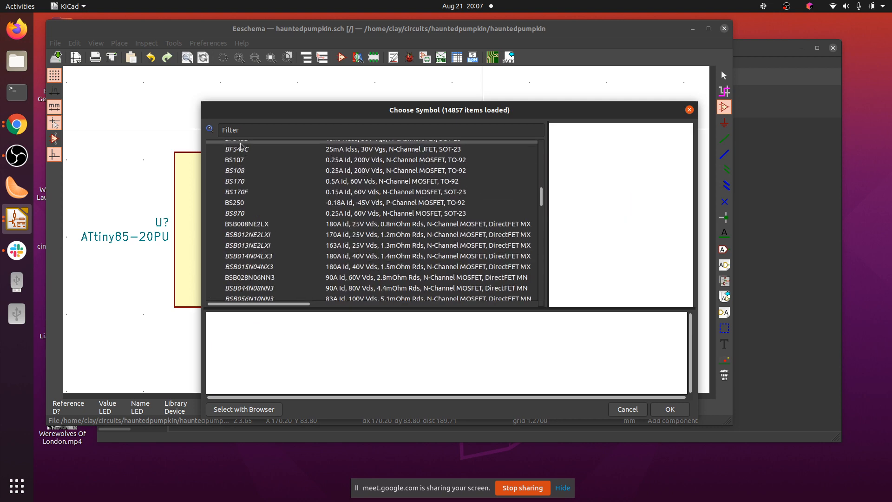
{"action": "scroll", "coordinate": [240, 147], "scroll_direction": "down", "scroll_amount": 12}
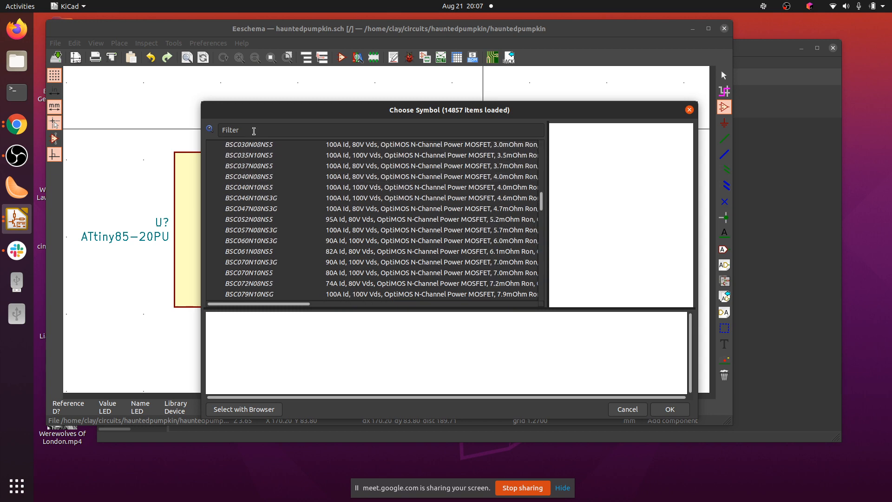
Search the symbol libraries for 457 and clear the search text.
{"action": "left_click", "coordinate": [254, 131]}
{"action": "type", "text": "457"}
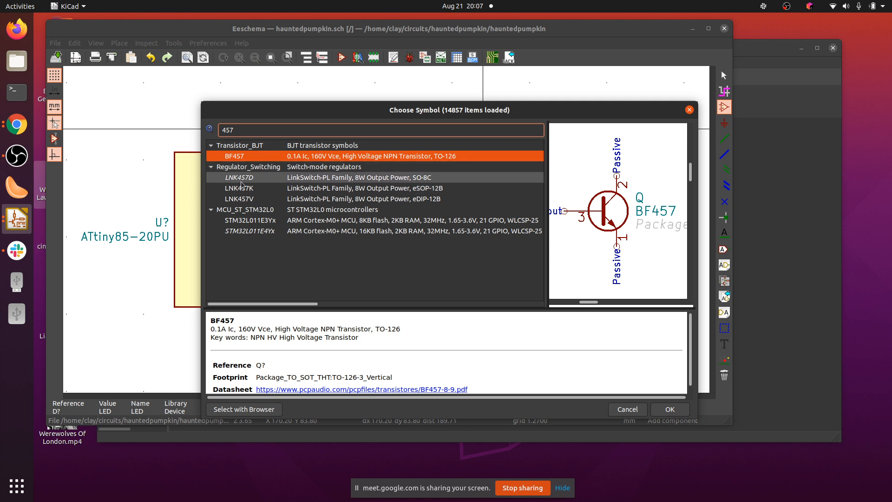
{"action": "key", "text": "BackSpace"}
{"action": "key", "text": "BackSpace"}
{"action": "key", "text": "BackSpace"}
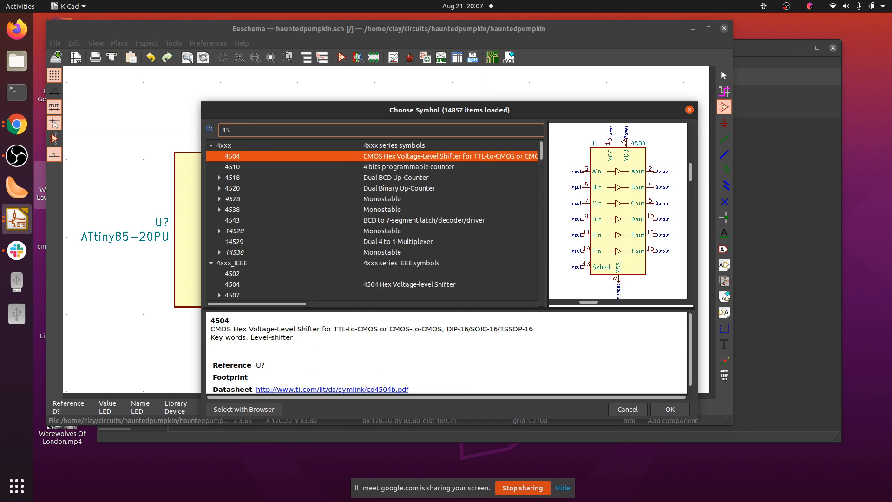
Search the symbol libraries for 547 and place the BC547 NPN transistor below the LED.
{"action": "type", "text": "547"}
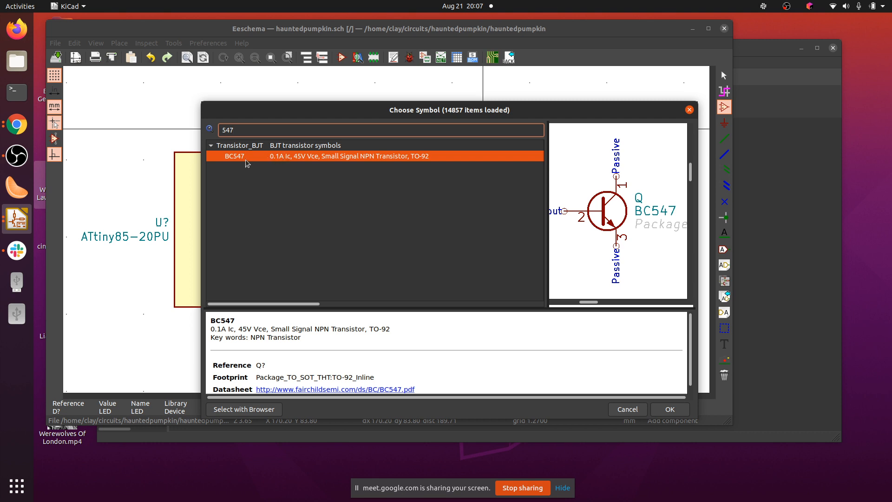
{"action": "double_click", "coordinate": [245, 156]}
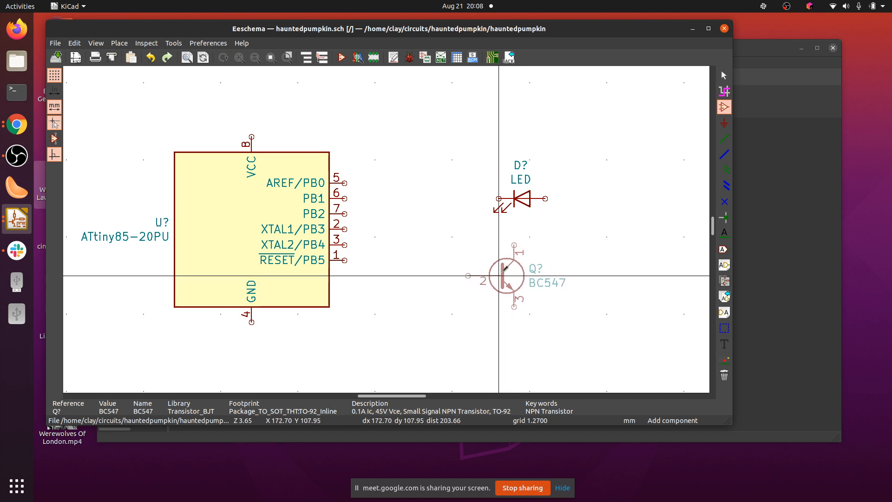
{"action": "left_click", "coordinate": [498, 276]}
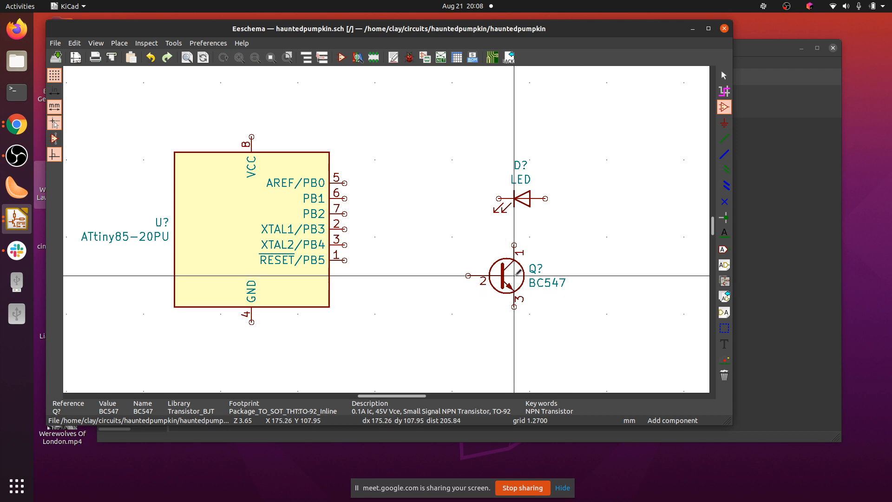
Move the BC547 transistor up to just beneath the LED.
{"action": "left_click_drag", "start_coordinate": [510, 276], "coordinate": [509, 260]}
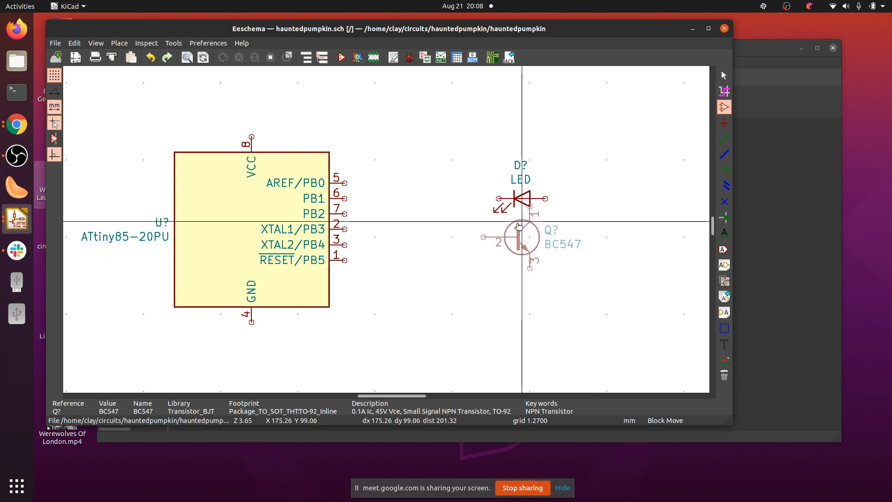
{"action": "left_click", "coordinate": [522, 214]}
{"action": "left_click", "coordinate": [522, 199]}
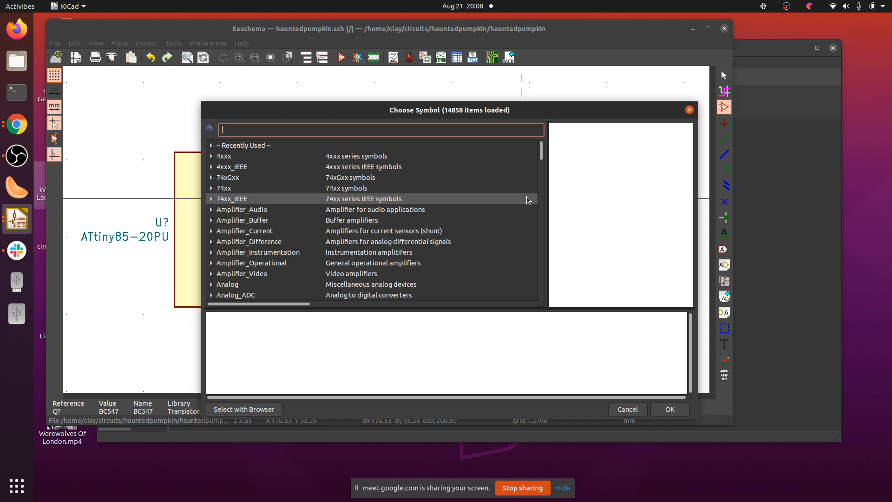
{"action": "left_click", "coordinate": [690, 109]}
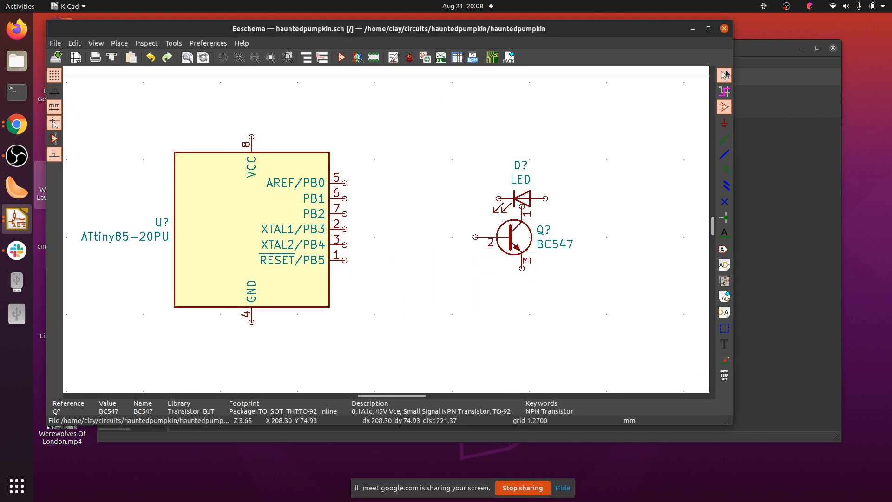
Move the LED clear of the transistor, down to the open area below it.
{"action": "left_click", "coordinate": [719, 76]}
{"action": "left_click", "coordinate": [528, 192]}
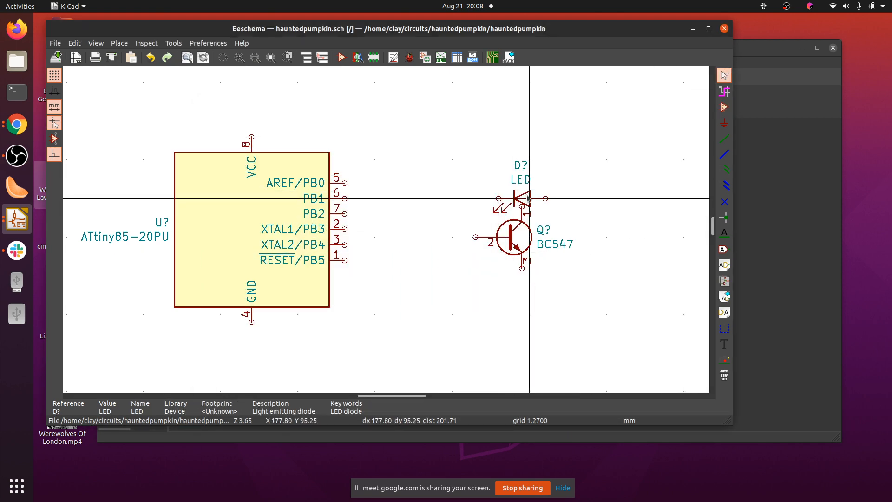
{"action": "left_click_drag", "start_coordinate": [524, 192], "coordinate": [568, 171]}
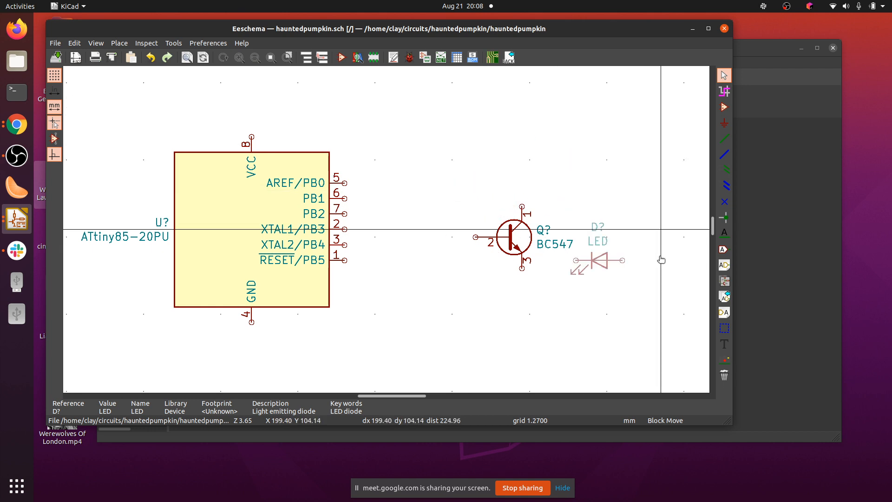
{"action": "left_click", "coordinate": [607, 306]}
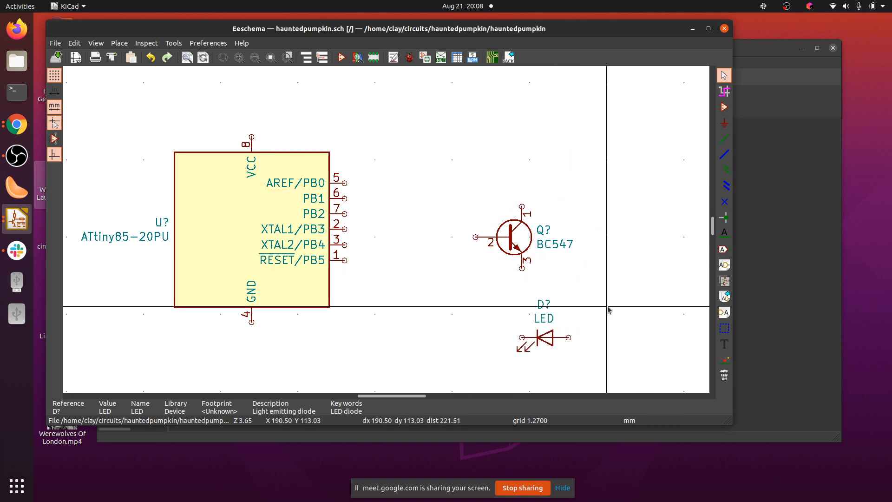
Move the BC547 transistor up and closer to the ATtiny85, with its base pin level with PB1.
{"action": "left_click", "coordinate": [515, 238]}
{"action": "left_click_drag", "start_coordinate": [516, 238], "coordinate": [524, 219]}
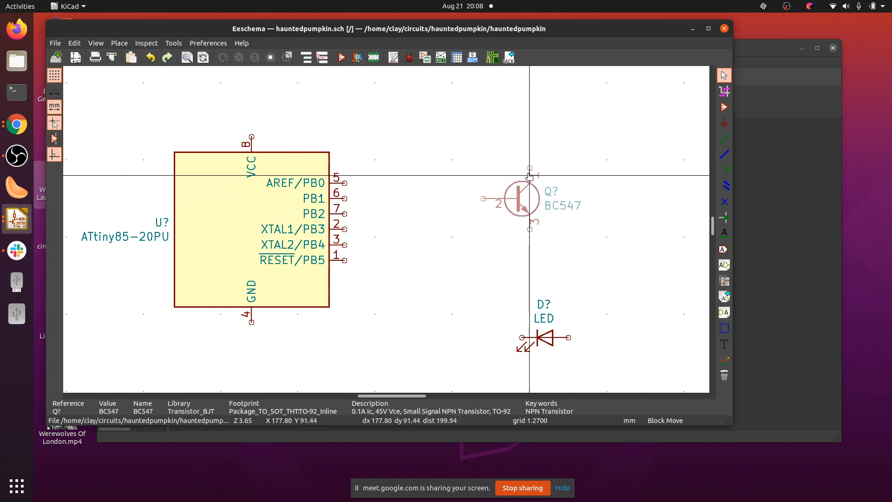
{"action": "left_click", "coordinate": [529, 175]}
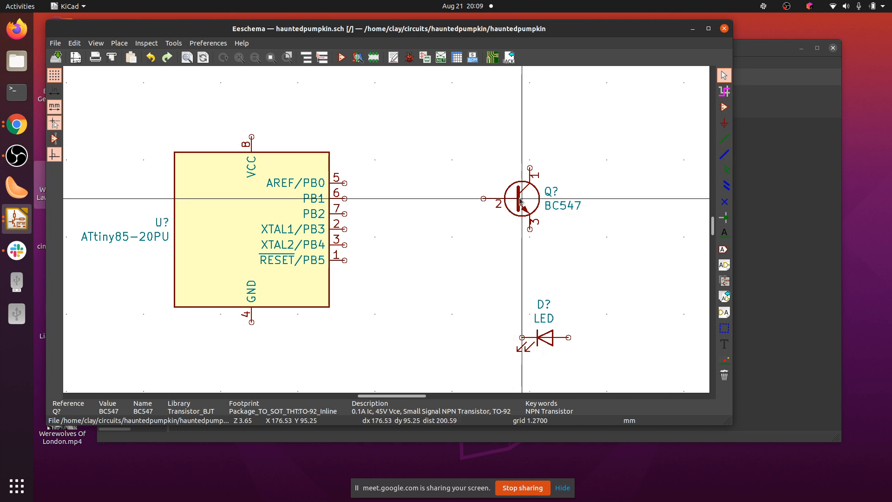
{"action": "left_click_drag", "start_coordinate": [520, 200], "coordinate": [432, 201]}
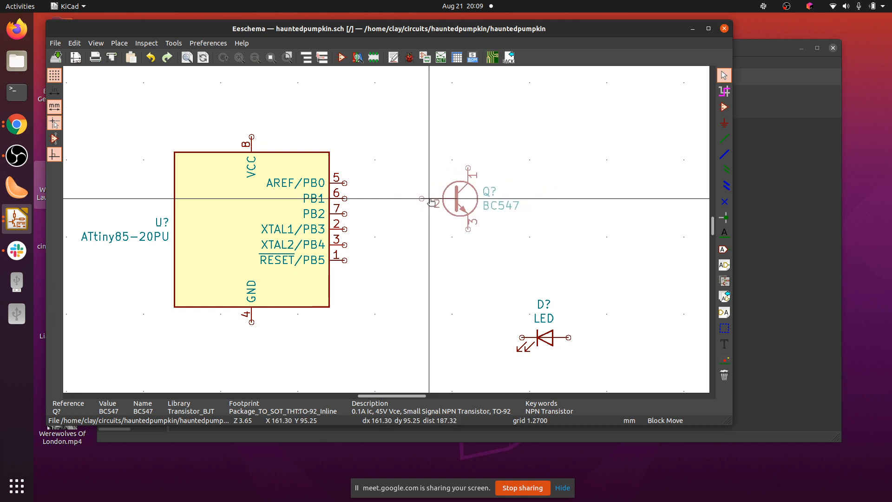
{"action": "left_click", "coordinate": [430, 200]}
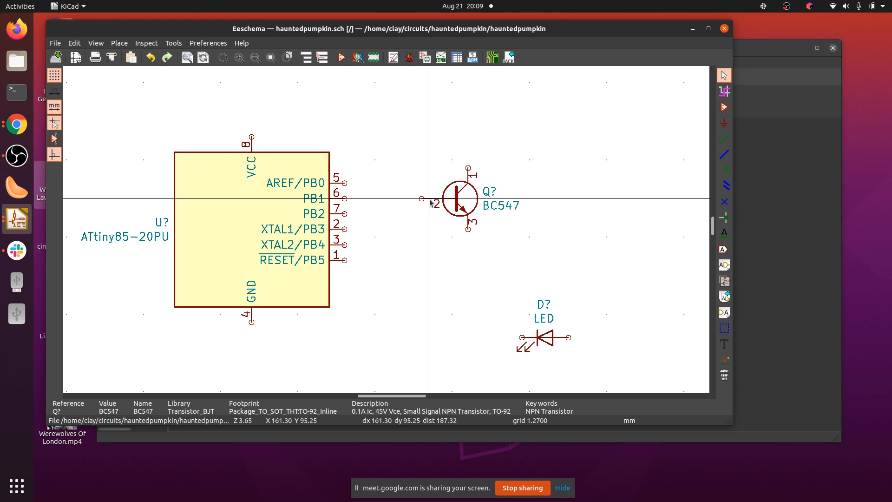
Move the LED to directly below the BC547 transistor, centred under its emitter pin.
{"action": "left_click", "coordinate": [549, 335]}
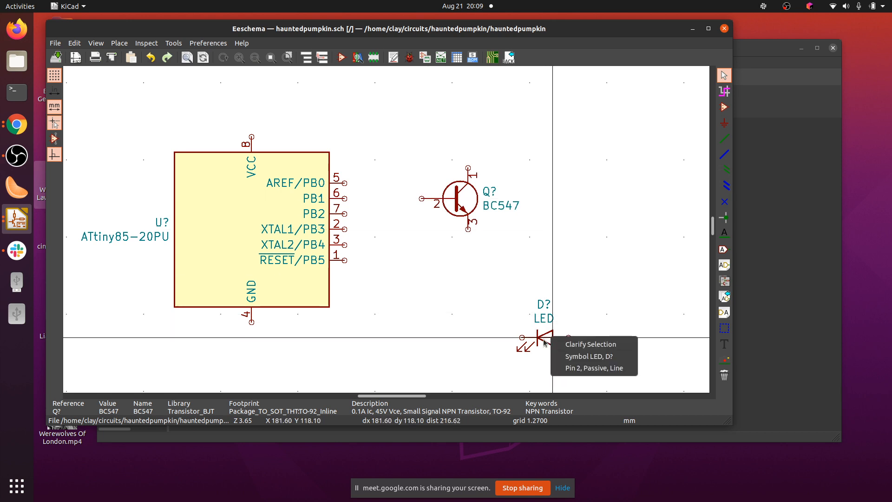
{"action": "left_click", "coordinate": [543, 338]}
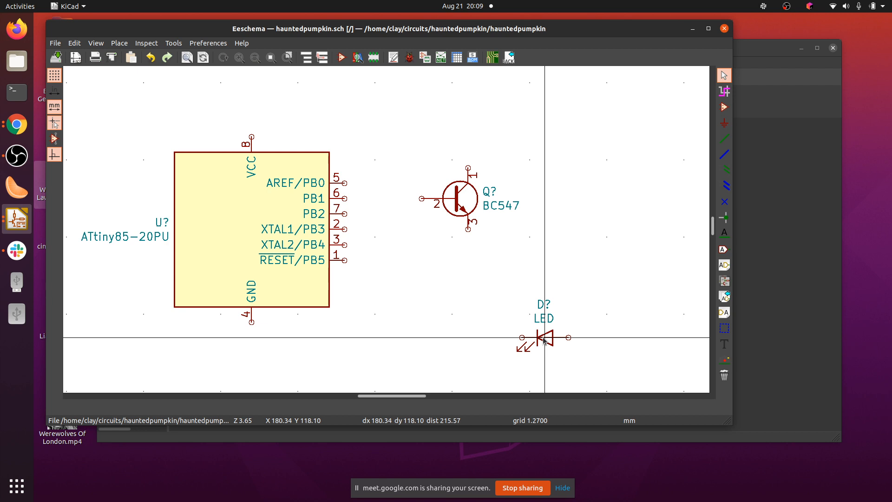
{"action": "left_click_drag", "start_coordinate": [544, 338], "coordinate": [385, 252]}
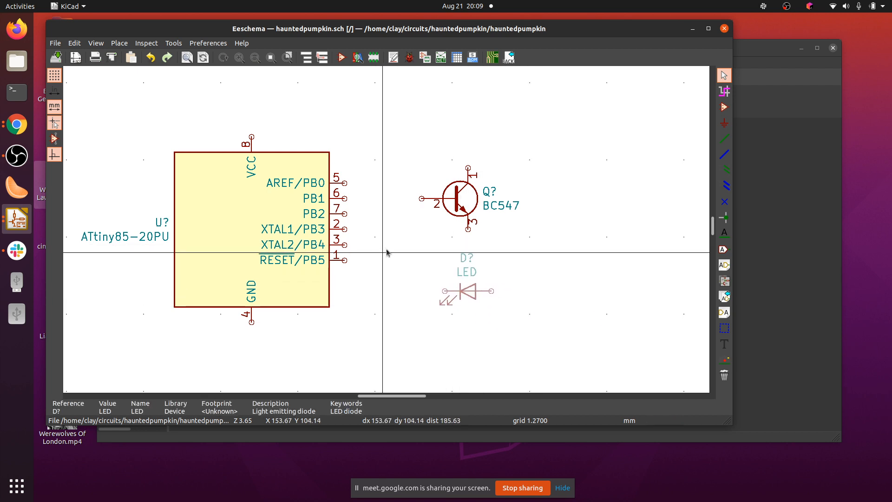
{"action": "left_click", "coordinate": [387, 250]}
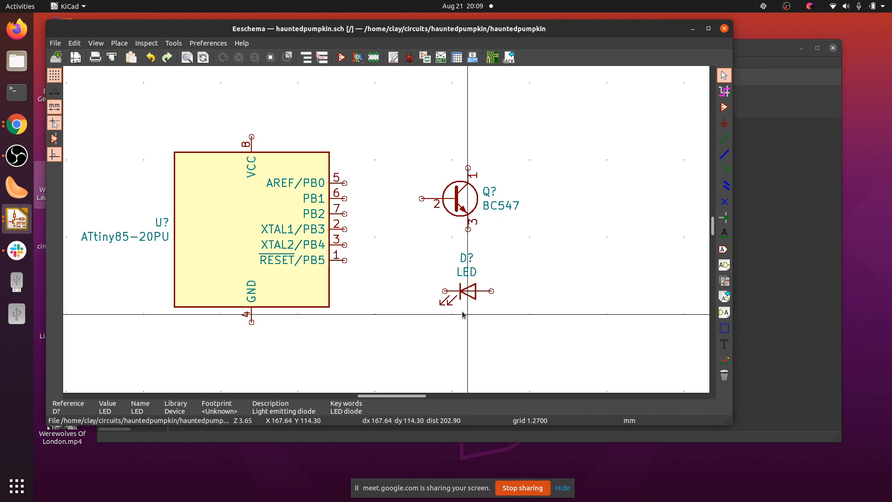
Rotate the LED counterclockwise so it stands vertically with its cathode facing down.
{"action": "right_click", "coordinate": [467, 292]}
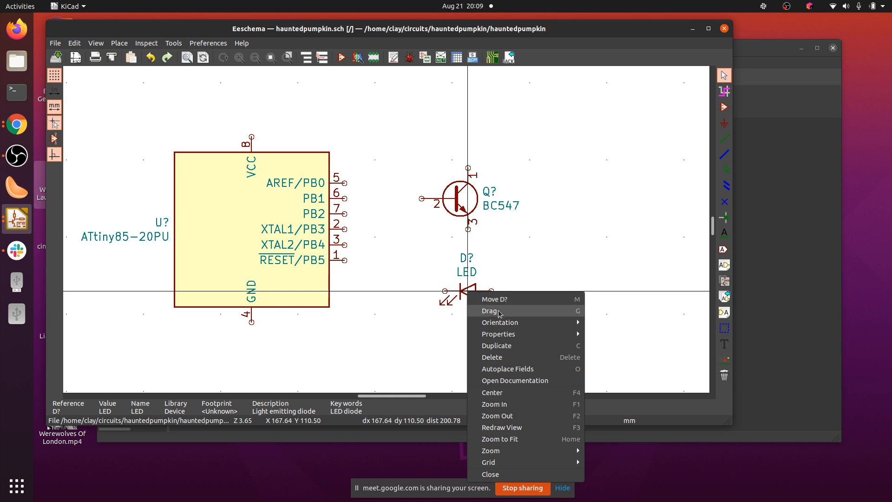
{"action": "mouse_move", "coordinate": [502, 323]}
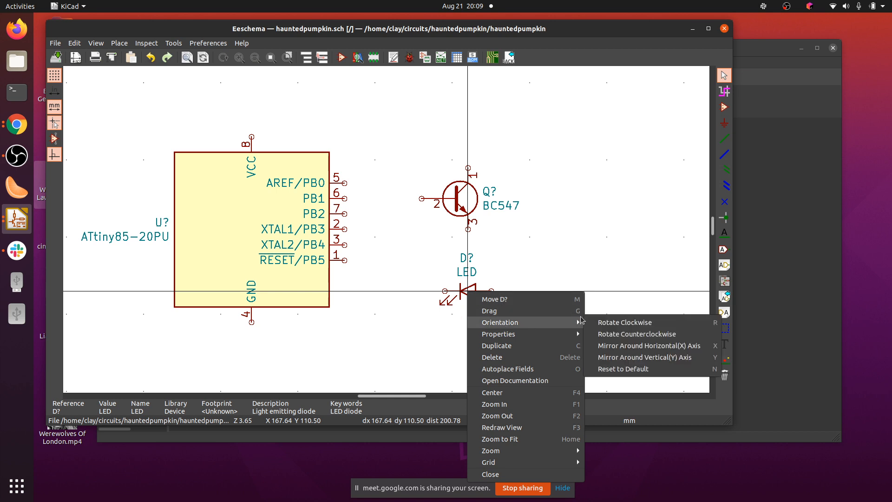
{"action": "left_click", "coordinate": [611, 335]}
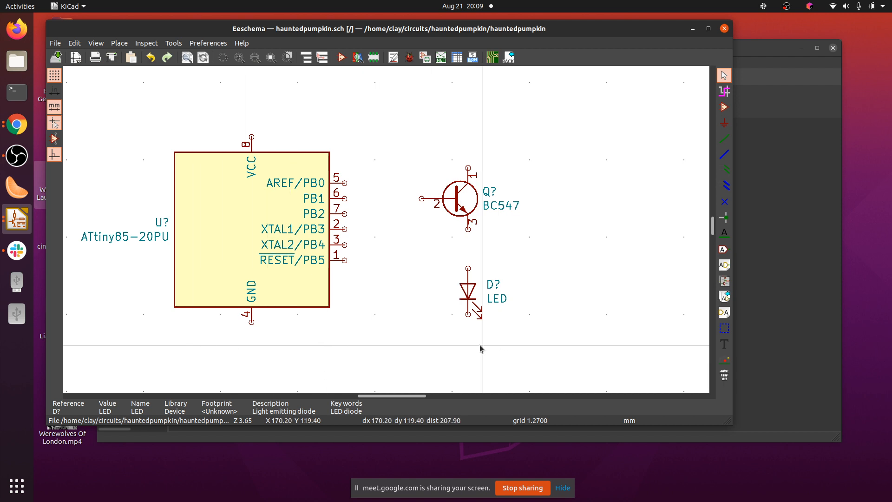
Try to draw a bus line from the ATtiny85's GND pin to the LED's lower pin.
{"action": "left_click", "coordinate": [725, 154]}
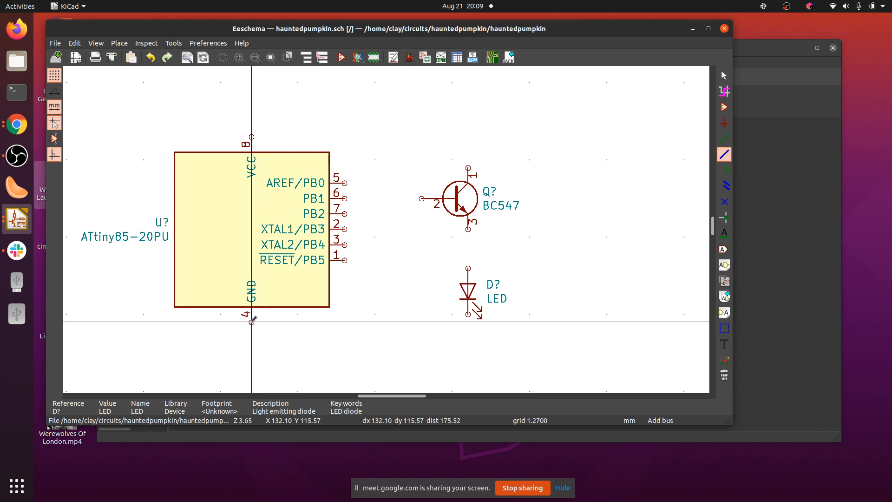
{"action": "left_click_drag", "start_coordinate": [252, 321], "coordinate": [471, 323]}
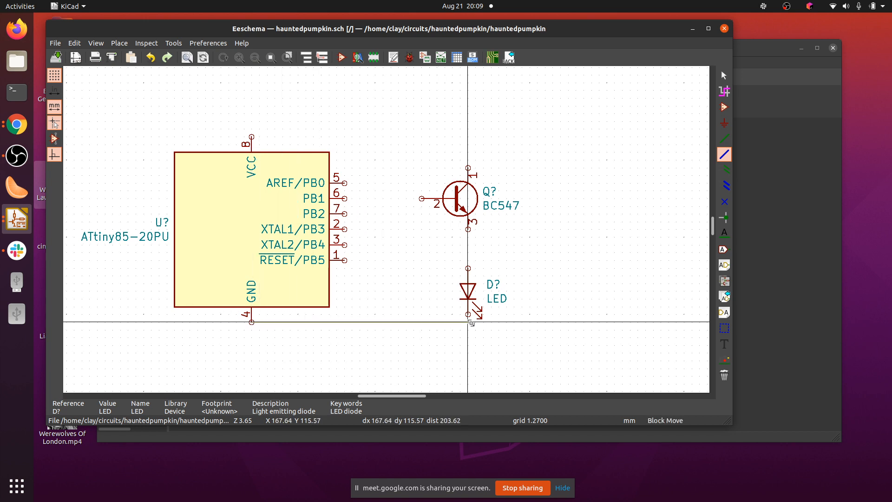
{"action": "left_click_drag", "start_coordinate": [470, 322], "coordinate": [472, 324]}
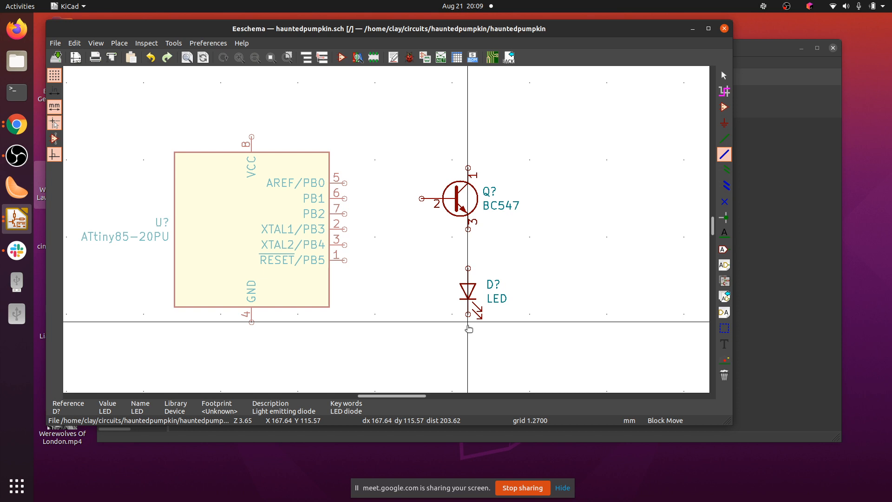
{"action": "left_click", "coordinate": [468, 329]}
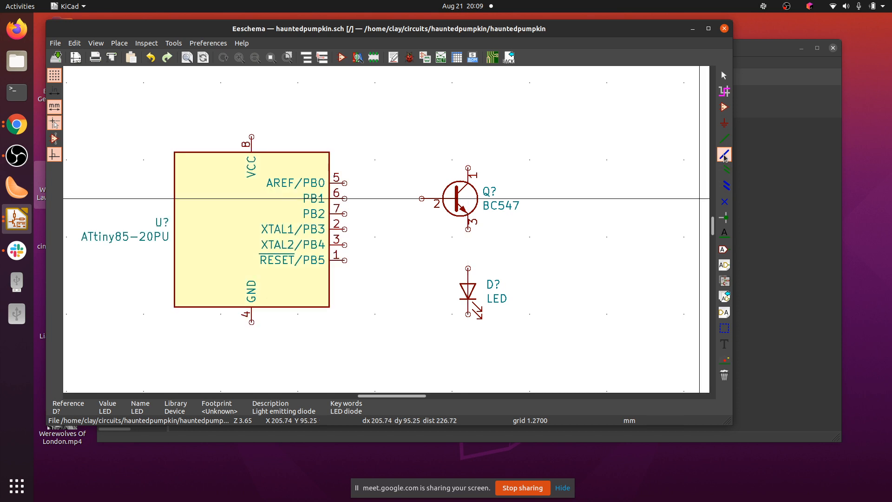
Place a +9V power symbol from the power library above and between the ATtiny85 and the BC547 transistor.
{"action": "left_click", "coordinate": [725, 123]}
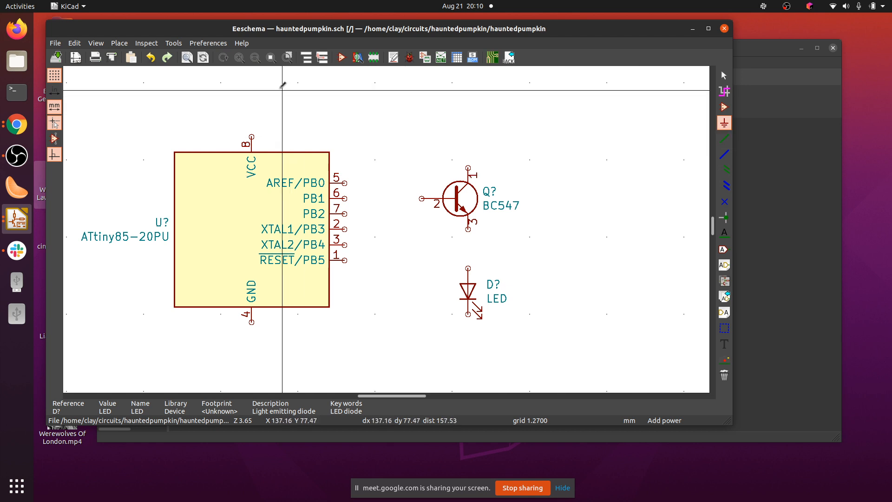
{"action": "left_click", "coordinate": [261, 82]}
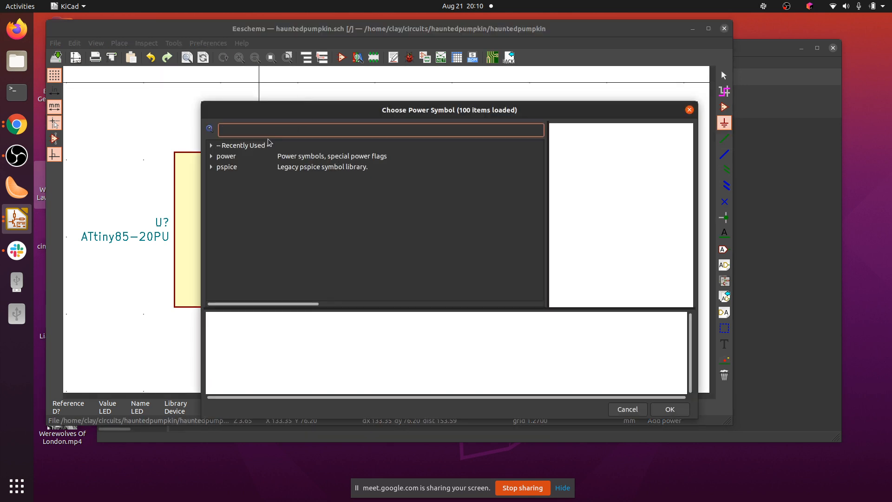
{"action": "left_click", "coordinate": [211, 156]}
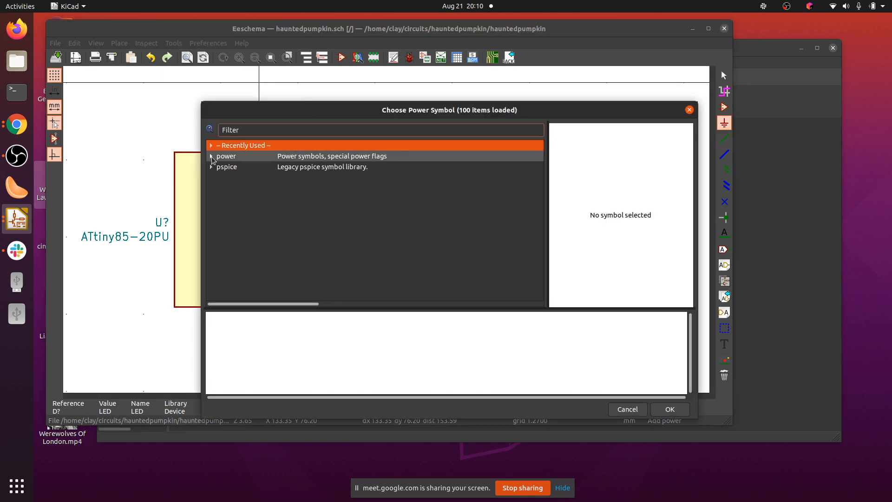
{"action": "scroll", "coordinate": [254, 199], "scroll_direction": "down", "scroll_amount": 10}
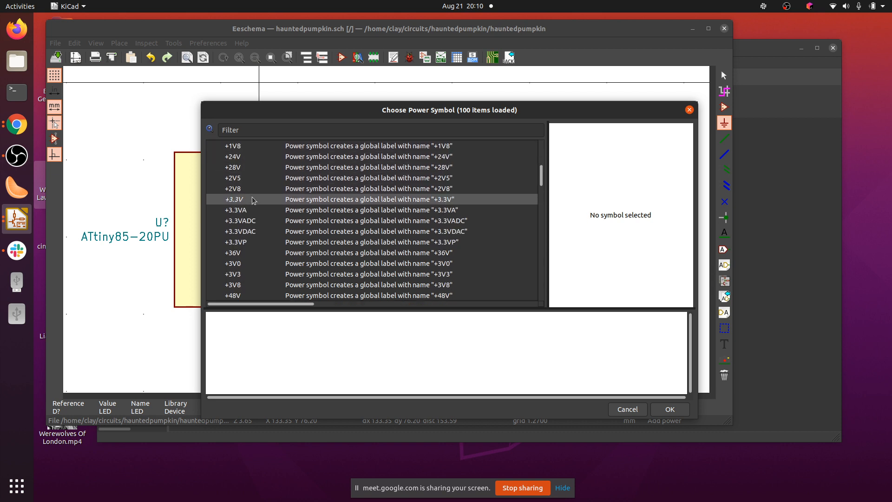
{"action": "scroll", "coordinate": [253, 201], "scroll_direction": "down", "scroll_amount": 5}
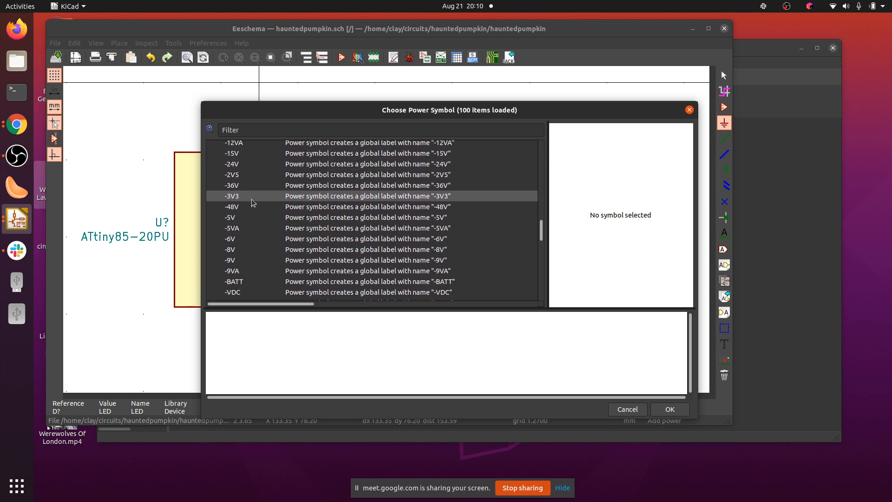
{"action": "scroll", "coordinate": [253, 201], "scroll_direction": "down", "scroll_amount": 4}
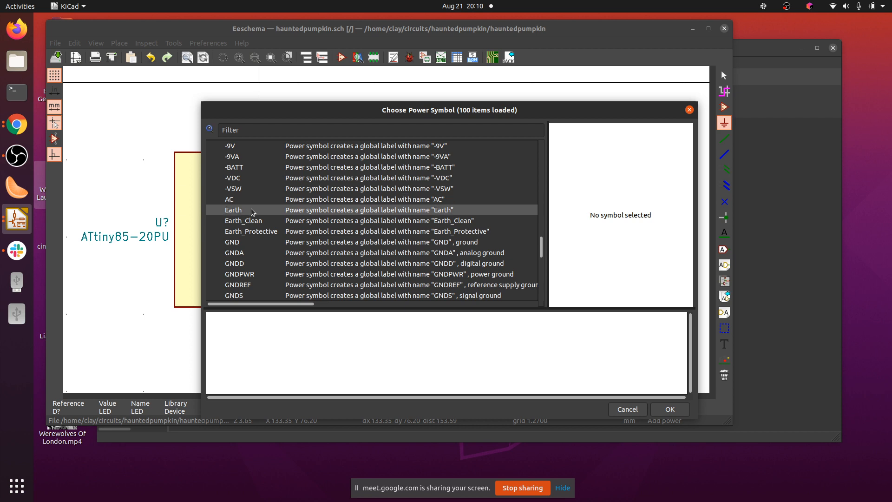
{"action": "scroll", "coordinate": [253, 209], "scroll_direction": "up", "scroll_amount": 10}
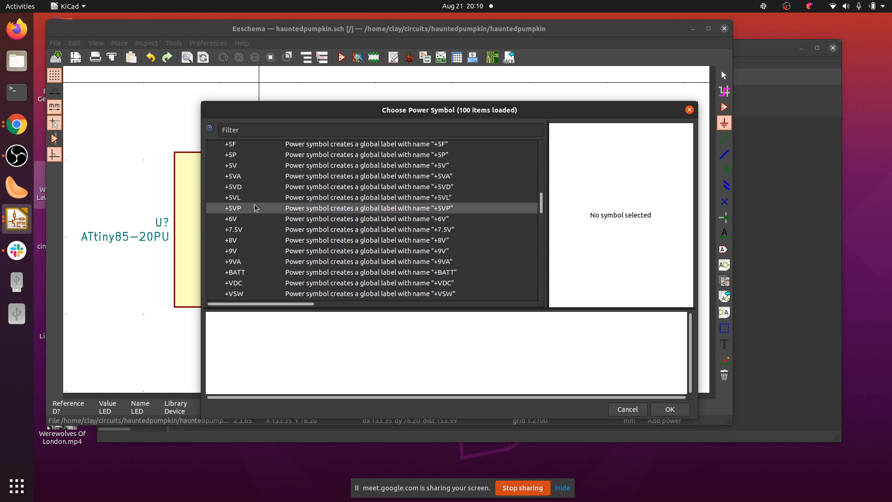
{"action": "left_click", "coordinate": [246, 251]}
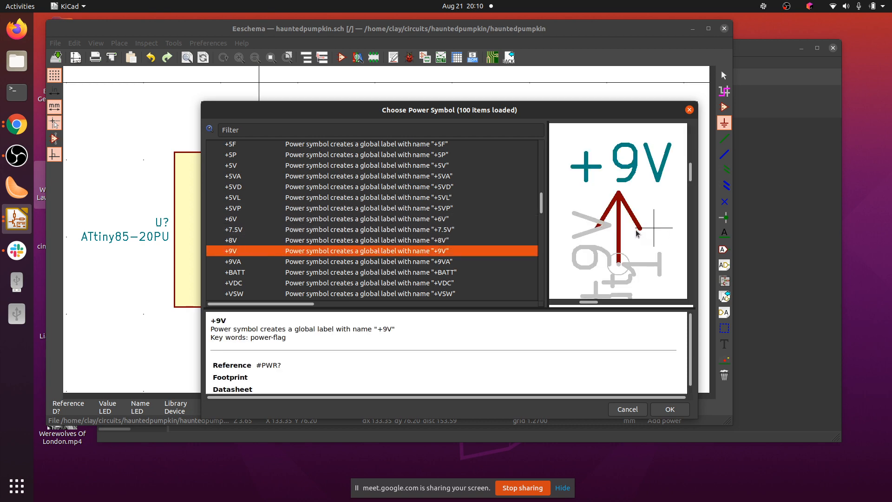
{"action": "left_click", "coordinate": [670, 409]}
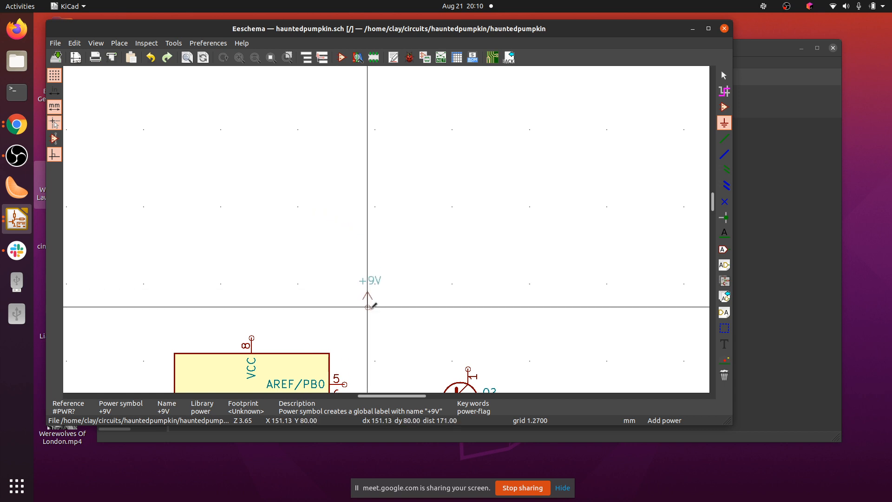
{"action": "left_click", "coordinate": [383, 330]}
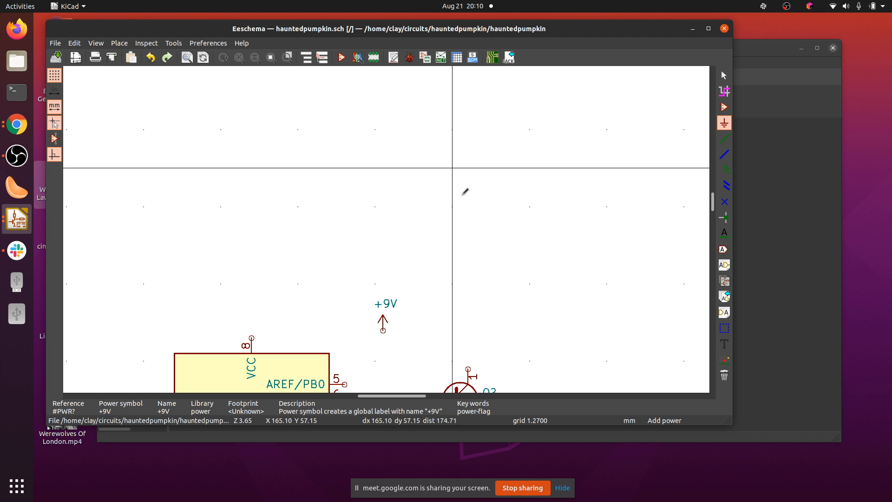
{"action": "scroll", "coordinate": [717, 214], "scroll_direction": "down", "scroll_amount": 5}
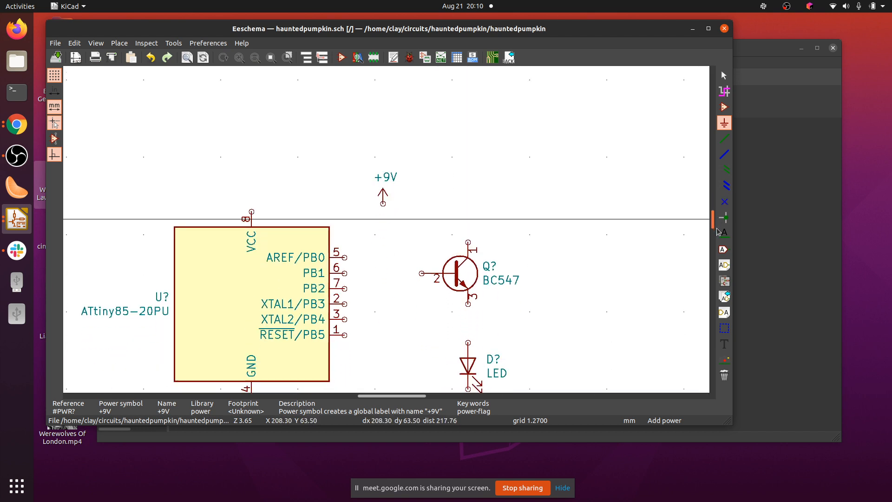
Place a GND power symbol from the power library directly on the LED's lower pin.
{"action": "scroll", "coordinate": [717, 230], "scroll_direction": "up", "scroll_amount": 1}
{"action": "scroll", "coordinate": [718, 232], "scroll_direction": "up", "scroll_amount": 1}
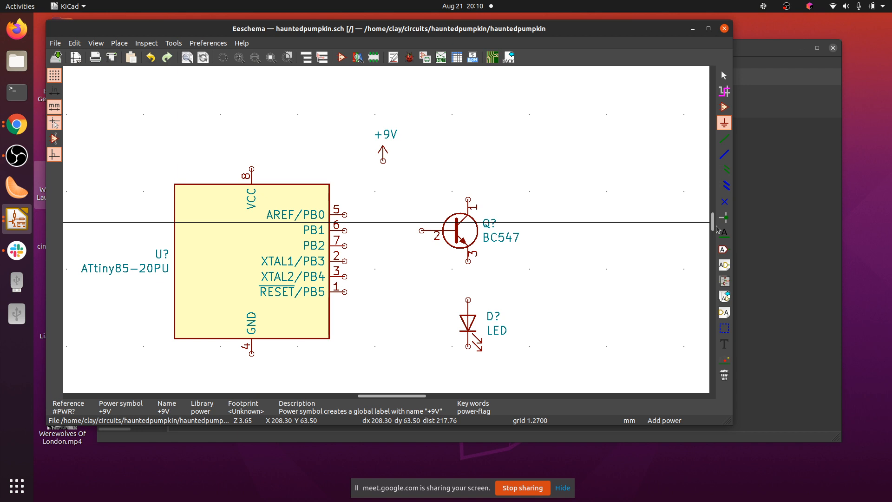
{"action": "left_click", "coordinate": [469, 360]}
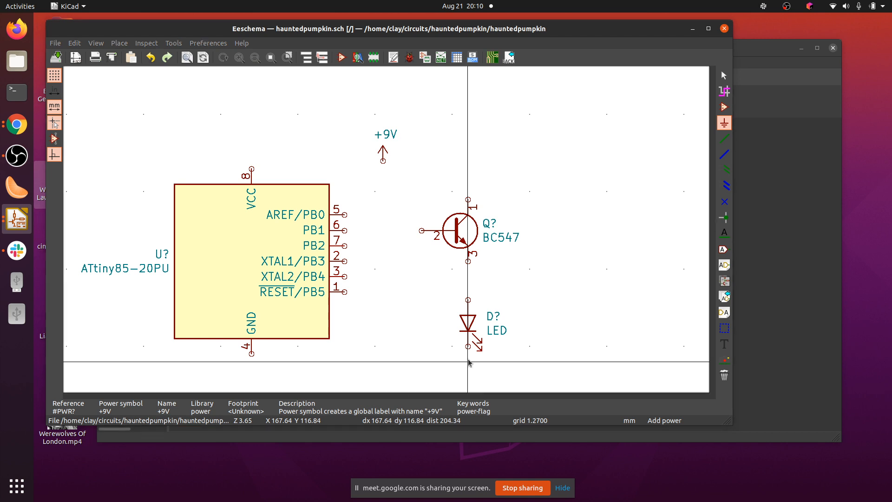
{"action": "double_click", "coordinate": [211, 156]}
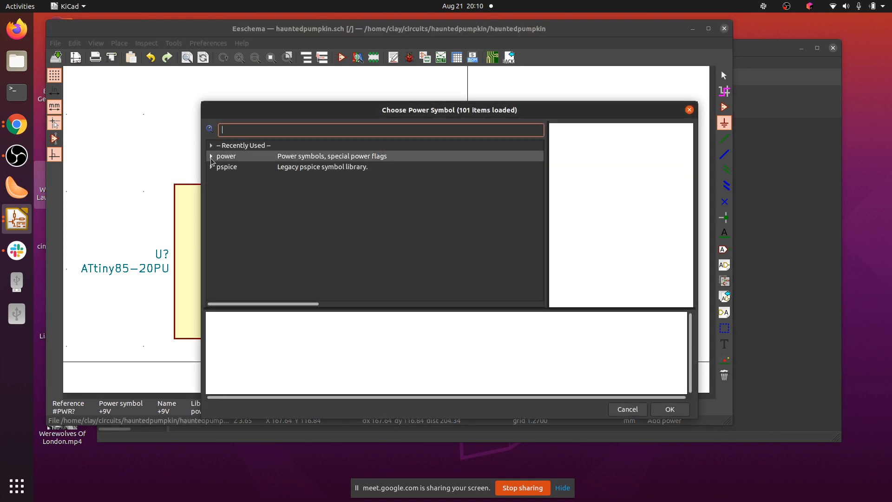
{"action": "scroll", "coordinate": [232, 218], "scroll_direction": "down", "scroll_amount": 5}
{"action": "scroll", "coordinate": [234, 218], "scroll_direction": "down", "scroll_amount": 13}
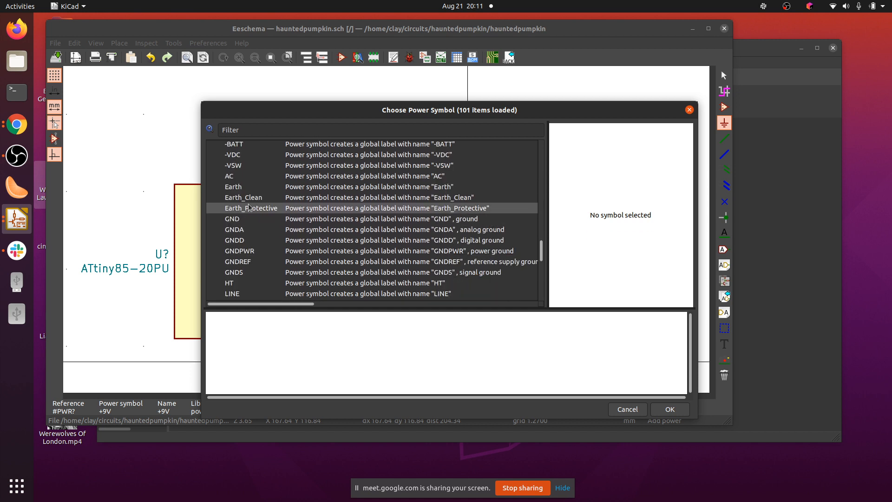
{"action": "left_click", "coordinate": [246, 186]}
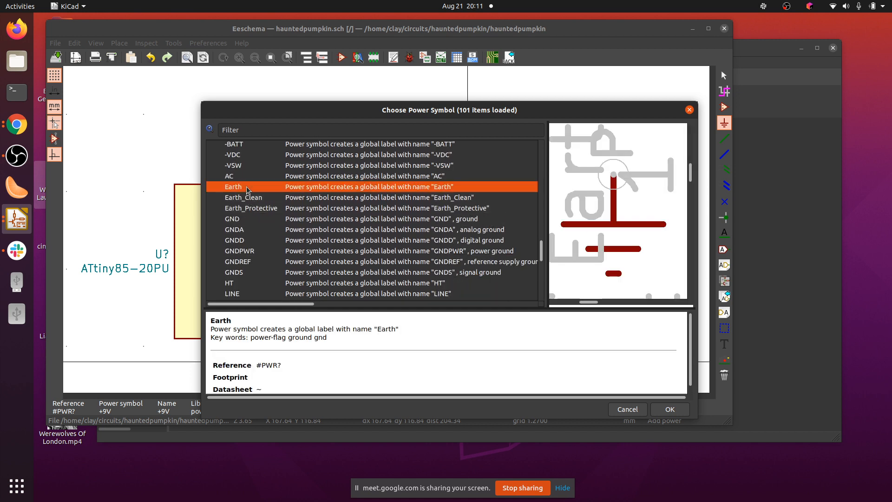
{"action": "left_click", "coordinate": [236, 220]}
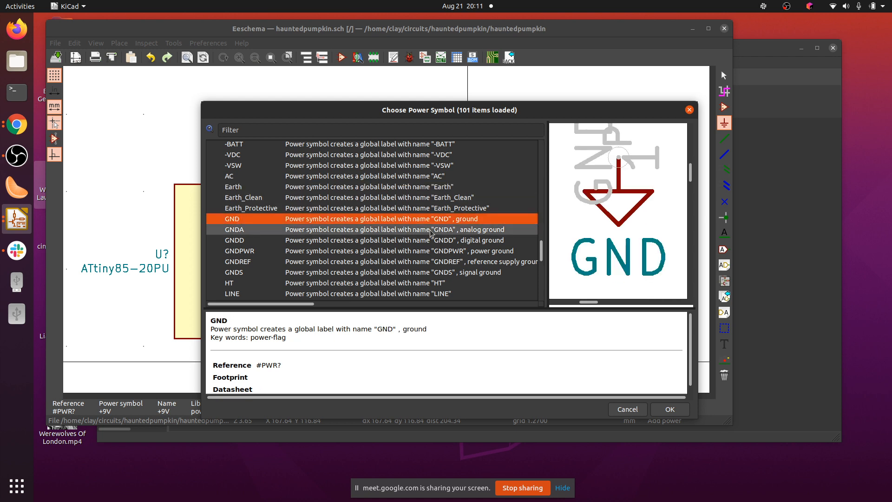
{"action": "left_click", "coordinate": [670, 410]}
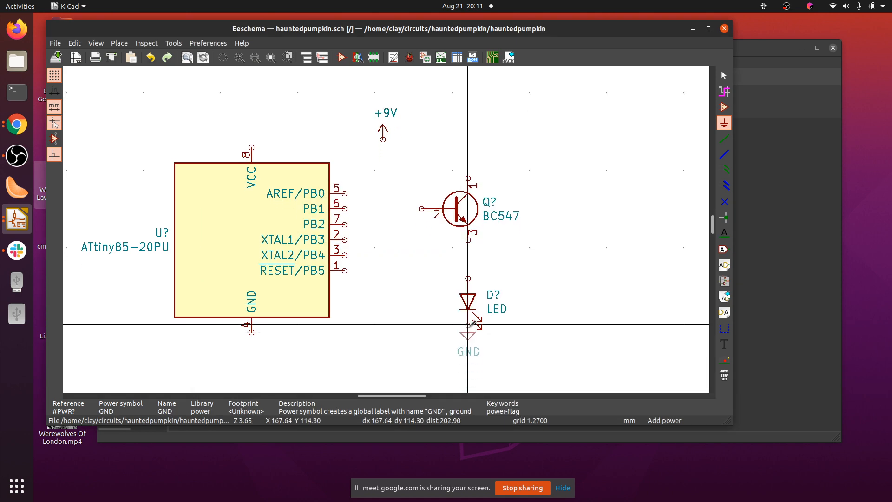
{"action": "left_click", "coordinate": [467, 325]}
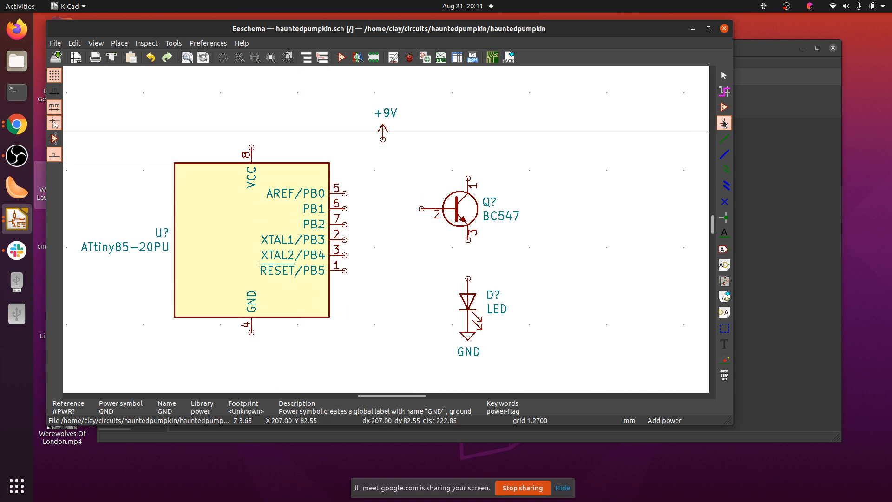
Place a second GND power symbol from the power library on the ATtiny85's GND pin 4.
{"action": "left_click", "coordinate": [280, 335]}
{"action": "left_click", "coordinate": [211, 157]}
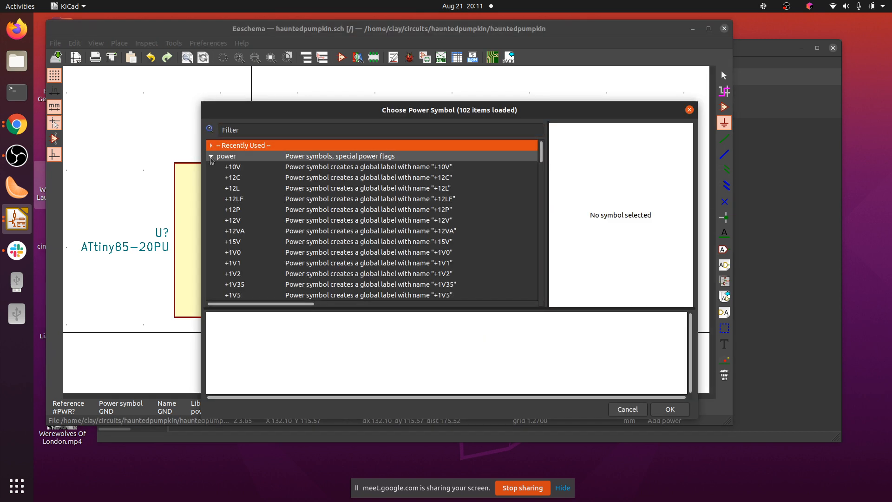
{"action": "scroll", "coordinate": [245, 235], "scroll_direction": "down", "scroll_amount": 8}
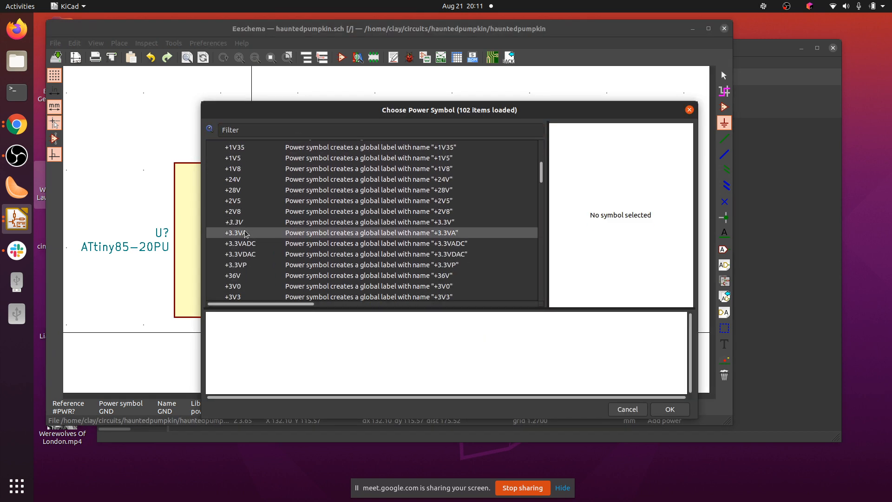
{"action": "scroll", "coordinate": [245, 235], "scroll_direction": "down", "scroll_amount": 2}
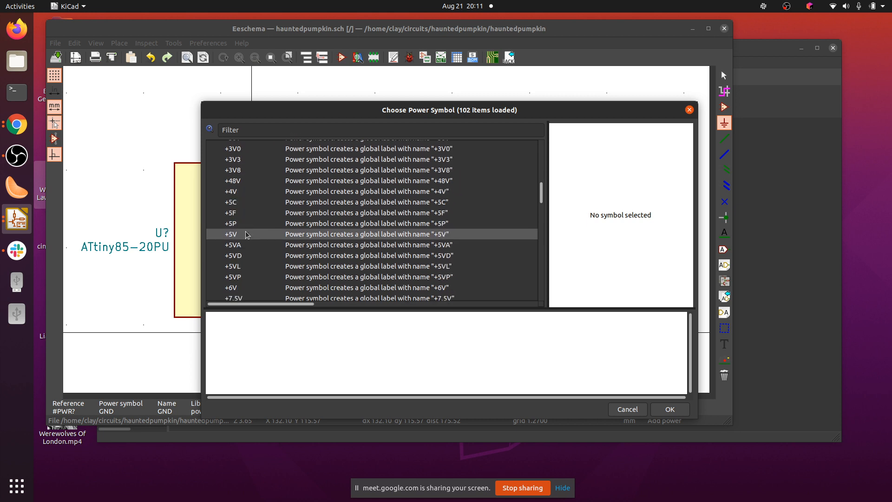
{"action": "scroll", "coordinate": [245, 234], "scroll_direction": "down", "scroll_amount": 10}
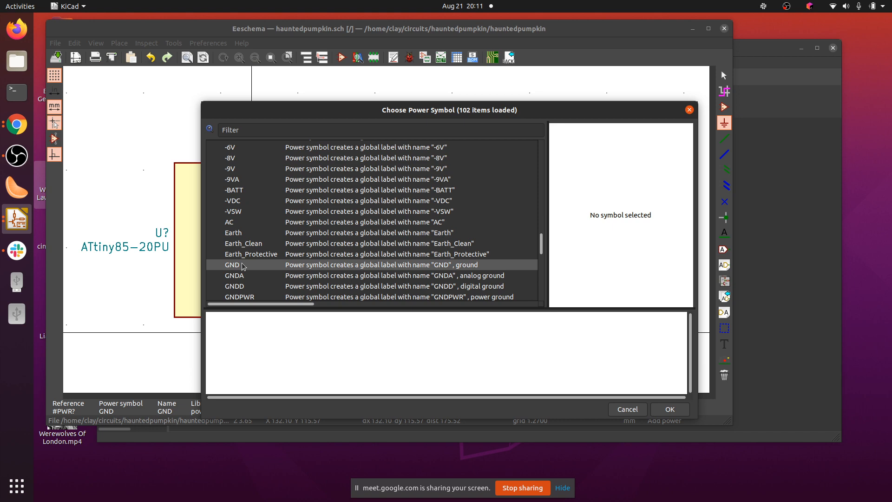
{"action": "left_click", "coordinate": [242, 266]}
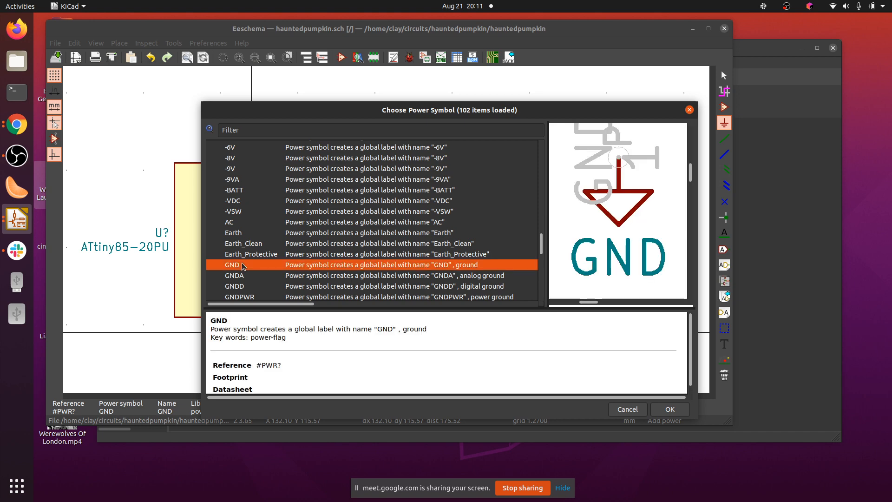
{"action": "left_click", "coordinate": [669, 410]}
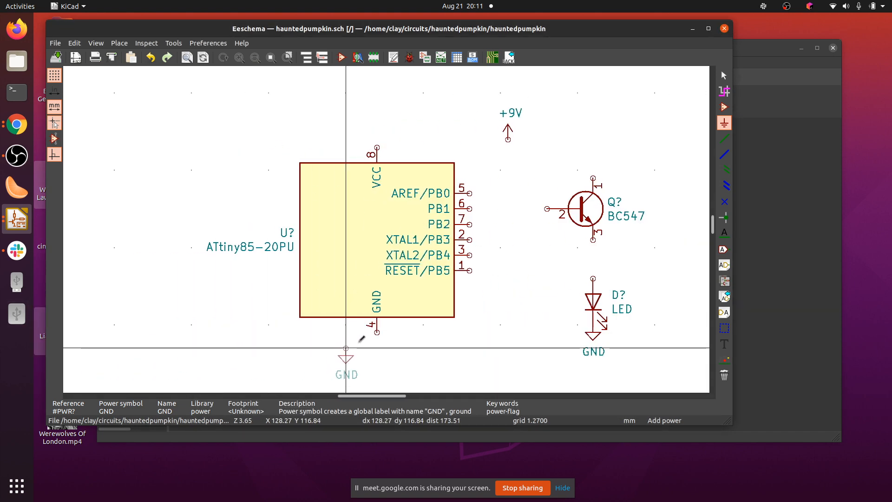
{"action": "left_click", "coordinate": [377, 333]}
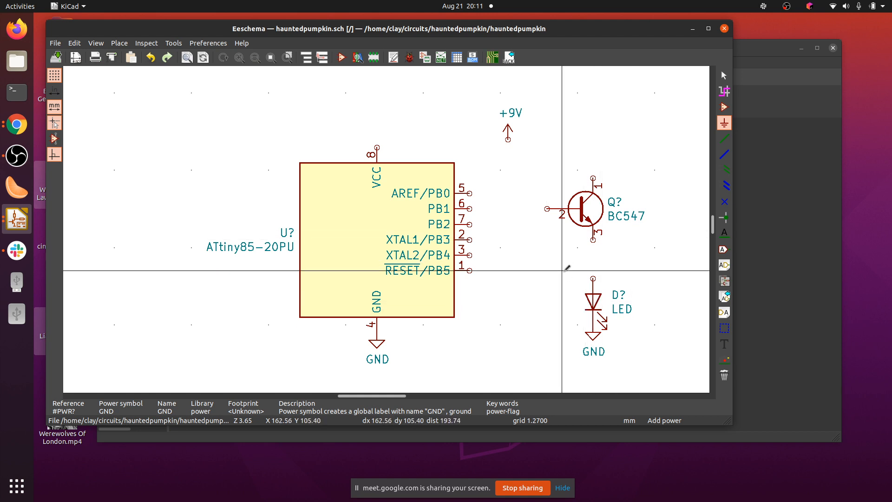
Move the LED together with its GND symbol down one grid step, level with the ATtiny85's GND symbol.
{"action": "left_click_drag", "start_coordinate": [571, 279], "coordinate": [609, 348]}
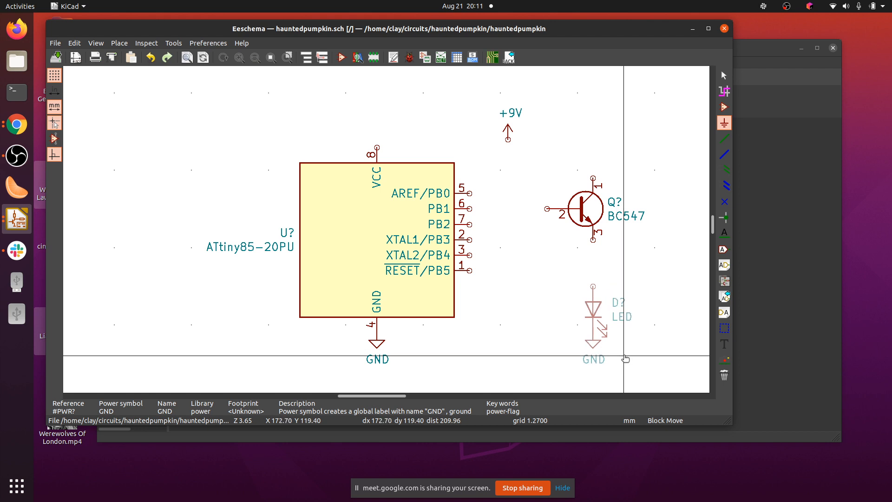
{"action": "left_click", "coordinate": [625, 358]}
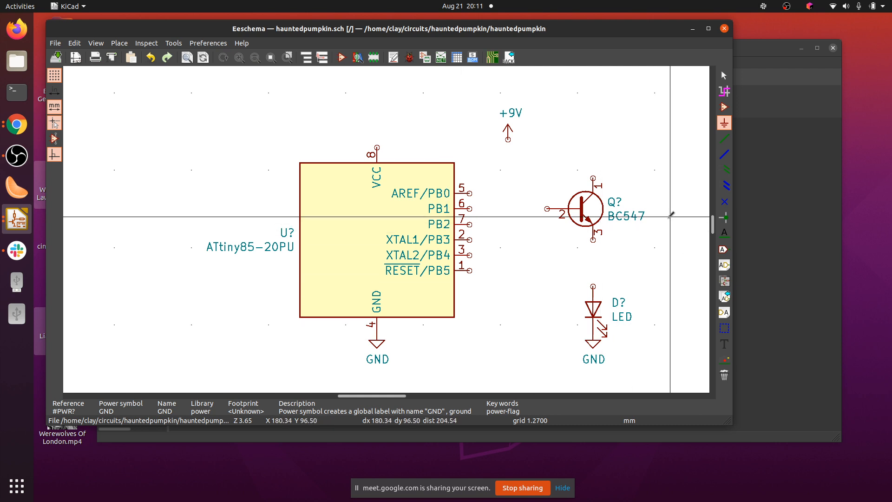
Wire the ATtiny85's VCC pin 8 and the BC547's pin 1 to the +9V power symbol.
{"action": "left_click", "coordinate": [724, 139]}
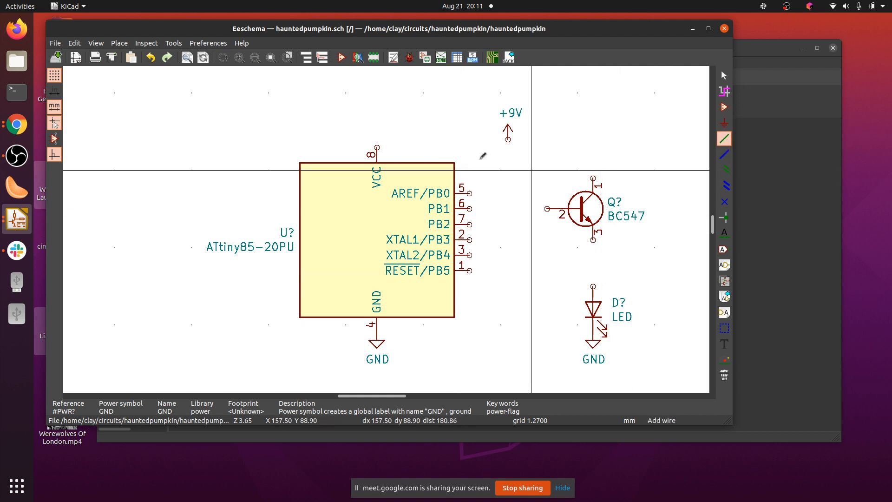
{"action": "left_click", "coordinate": [377, 148]}
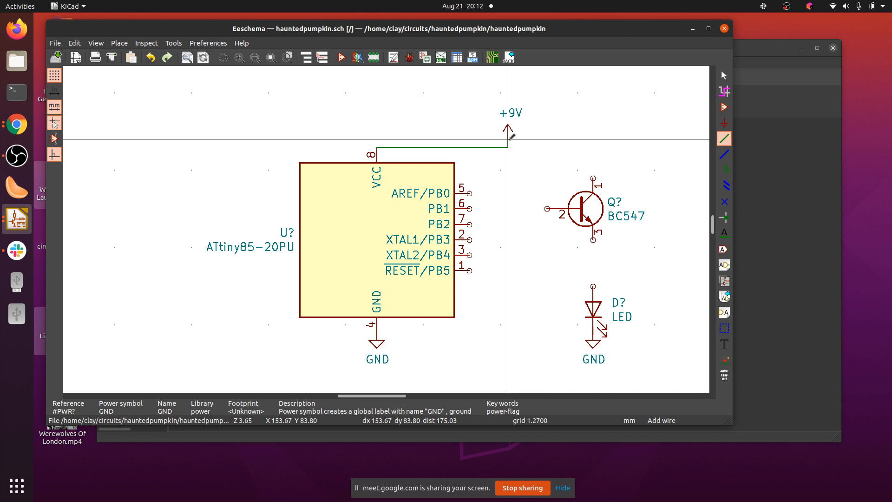
{"action": "left_click", "coordinate": [508, 147]}
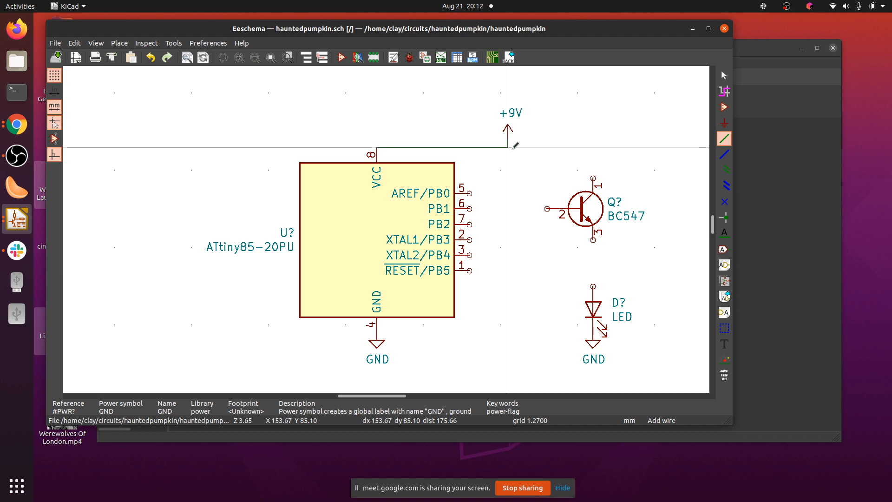
{"action": "left_click", "coordinate": [593, 178]}
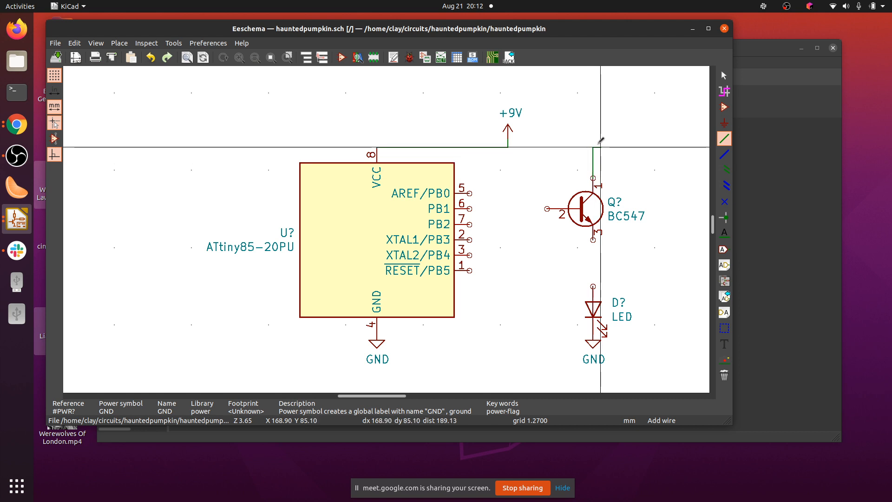
{"action": "left_click", "coordinate": [508, 148]}
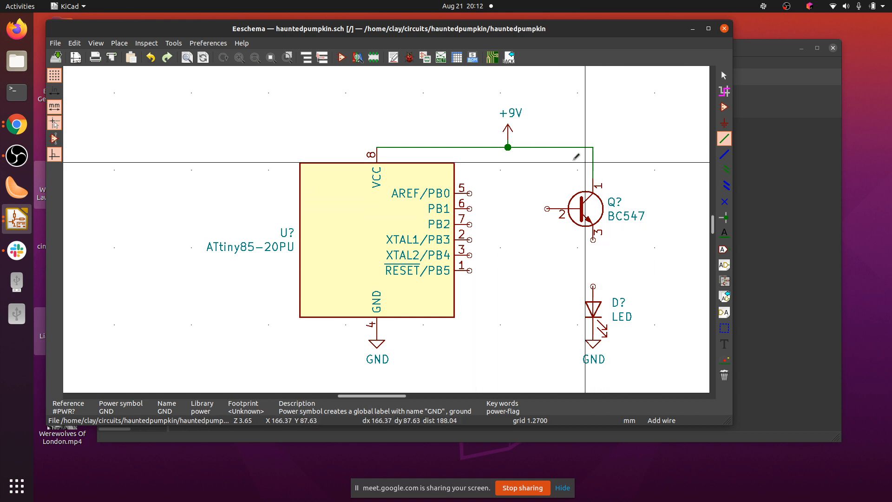
{"action": "left_click", "coordinate": [437, 147]}
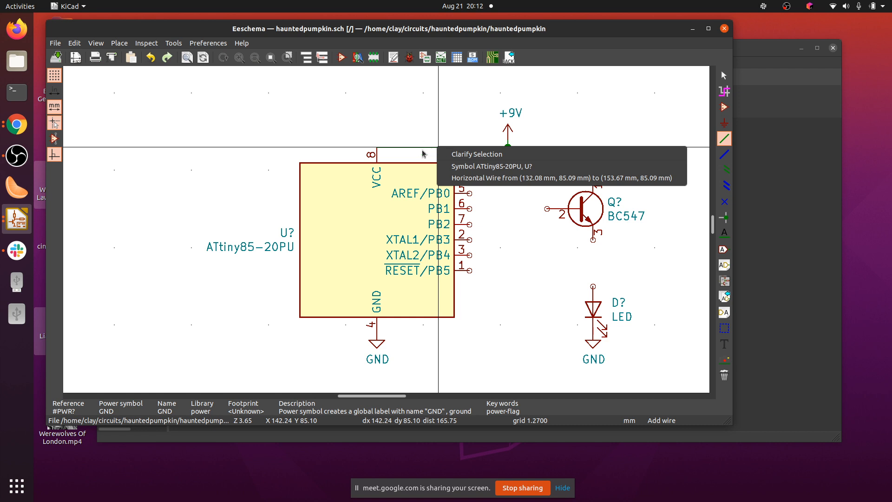
{"action": "left_click", "coordinate": [433, 147]}
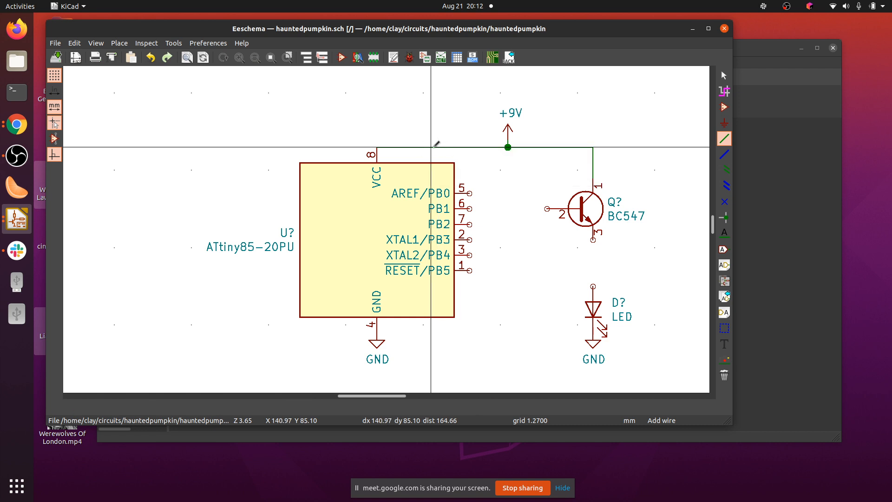
{"action": "scroll", "coordinate": [507, 261], "scroll_direction": "up", "scroll_amount": 5}
{"action": "scroll", "coordinate": [509, 264], "scroll_direction": "down", "scroll_amount": 2}
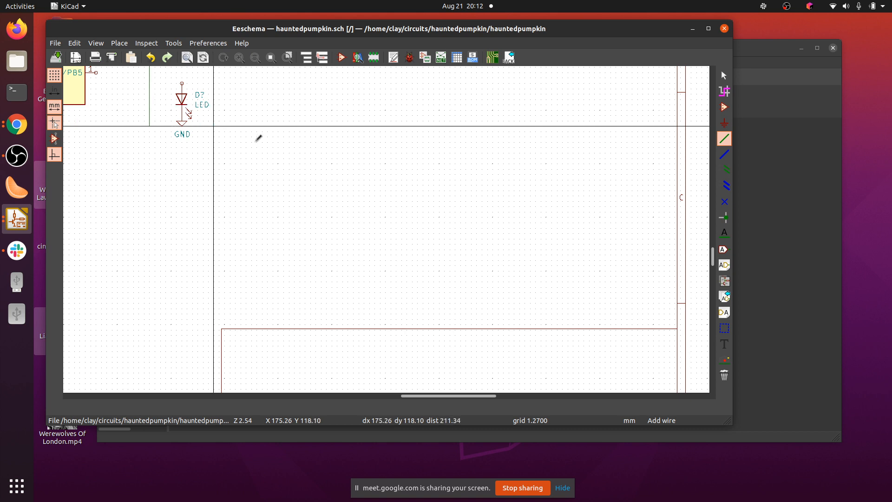
{"action": "right_click", "coordinate": [303, 171]}
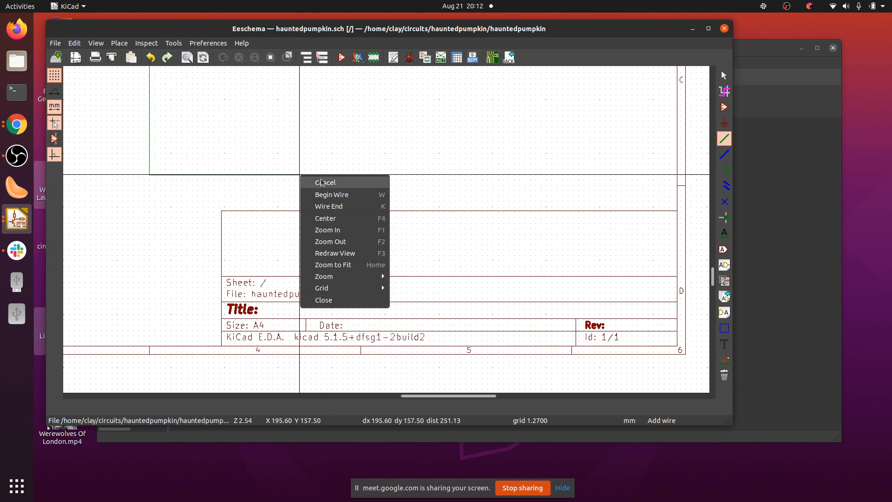
{"action": "left_click", "coordinate": [328, 181]}
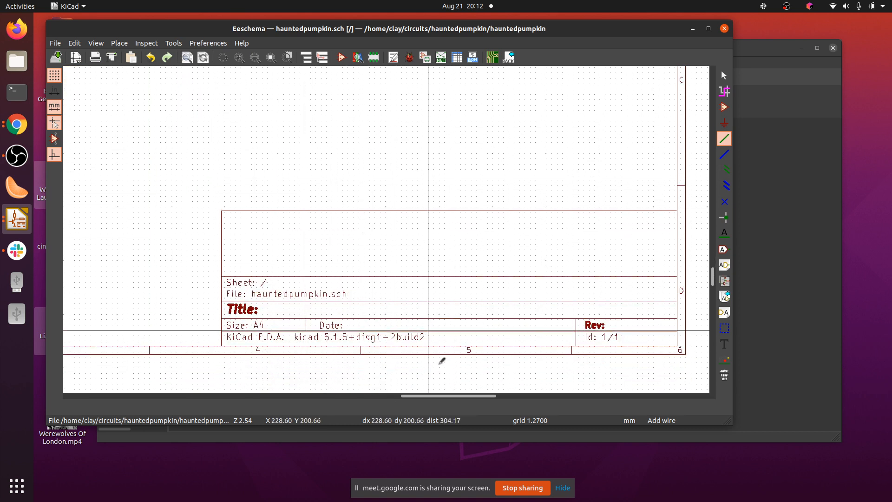
{"action": "left_click_drag", "start_coordinate": [440, 396], "coordinate": [358, 396]}
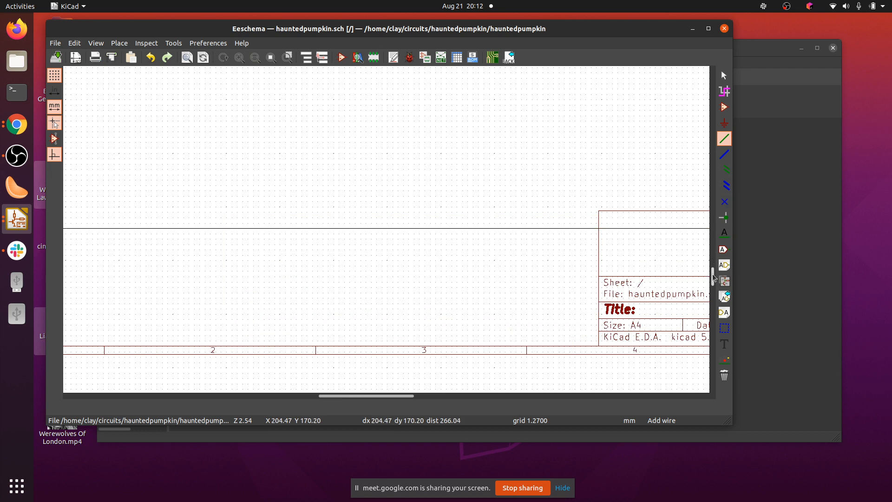
{"action": "left_click_drag", "start_coordinate": [713, 278], "coordinate": [706, 210]}
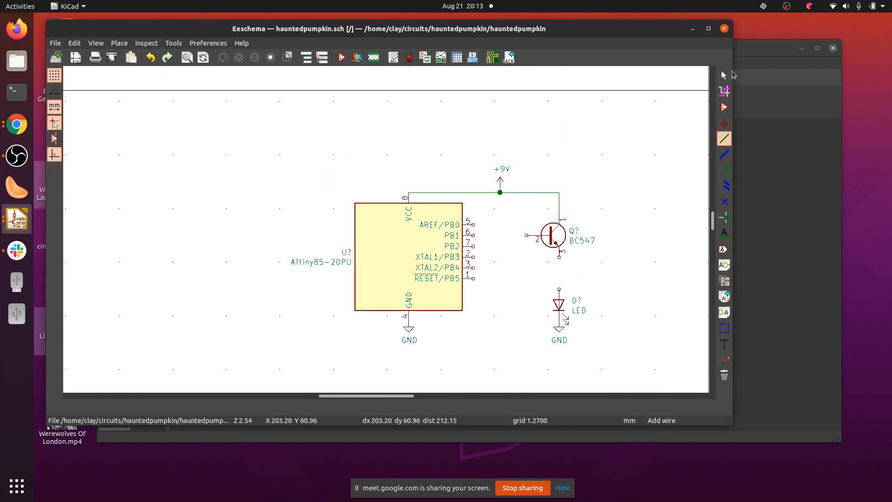
{"action": "left_click", "coordinate": [724, 77]}
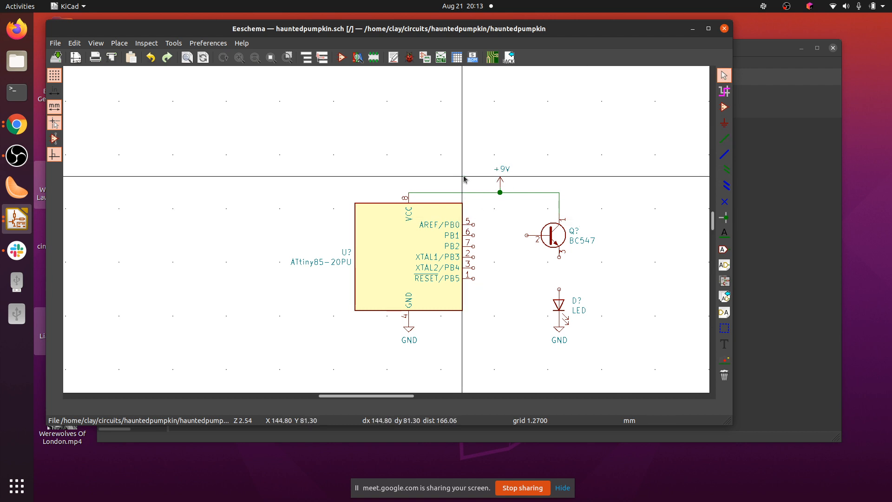
Start adding a component in the empty area above the ATtiny85 and filter the symbol libraries by LM.
{"action": "left_click", "coordinate": [725, 108]}
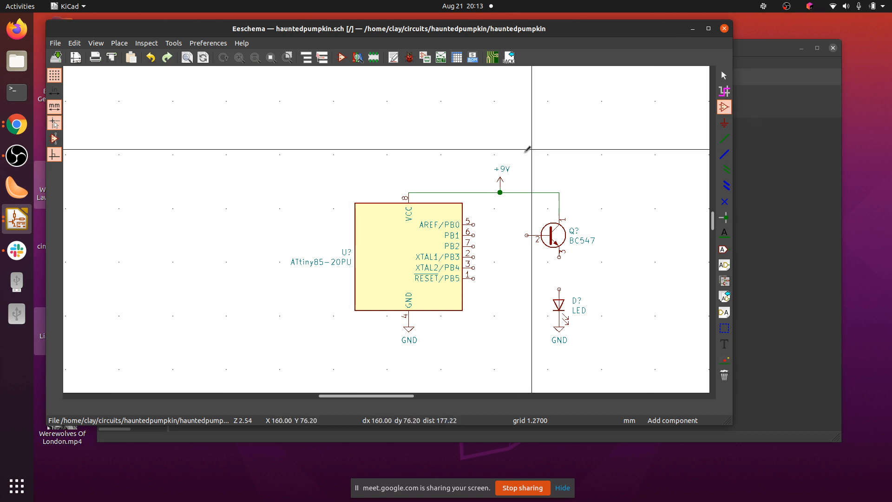
{"action": "left_click", "coordinate": [431, 154]}
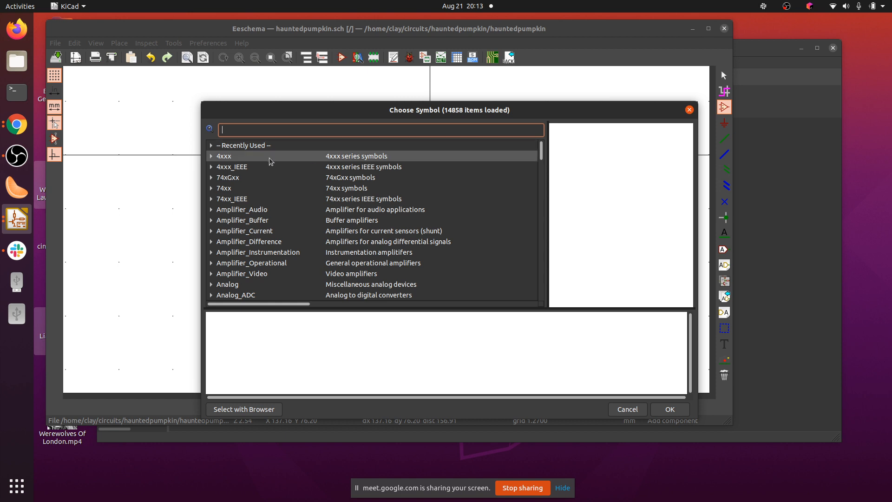
{"action": "scroll", "coordinate": [275, 235], "scroll_direction": "down", "scroll_amount": 3}
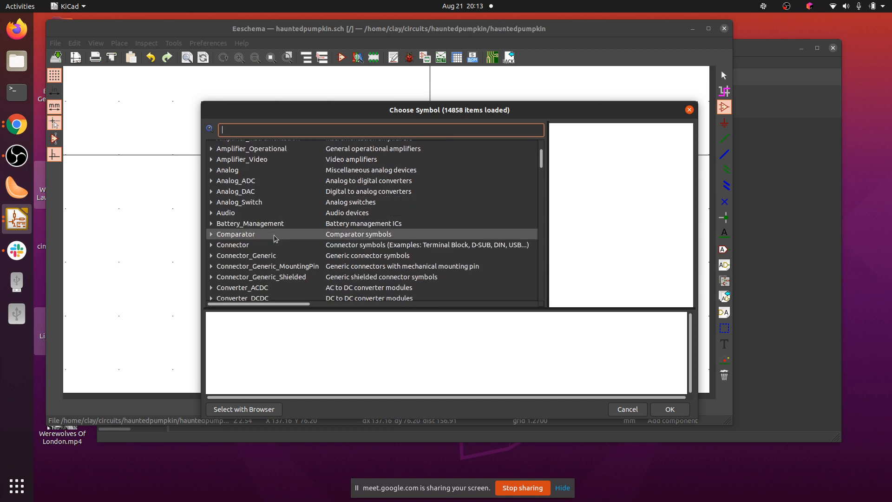
{"action": "left_click_drag", "start_coordinate": [542, 158], "coordinate": [550, 302]}
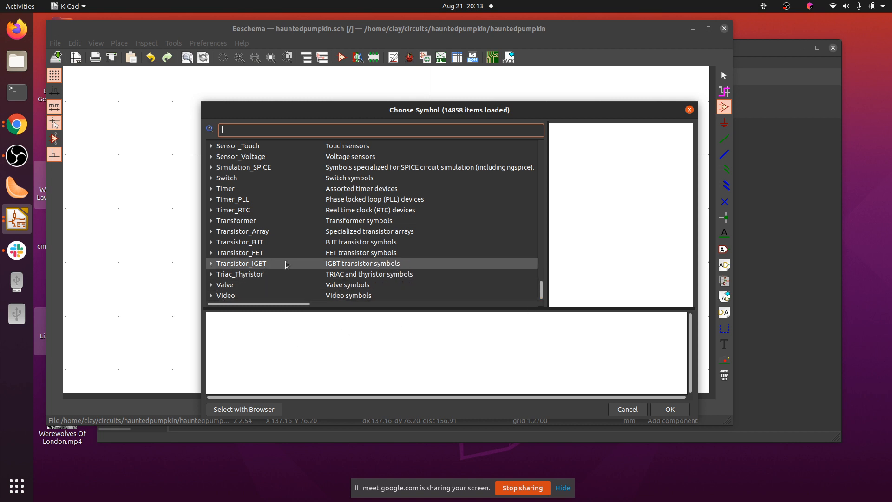
{"action": "scroll", "coordinate": [276, 197], "scroll_direction": "up", "scroll_amount": 6}
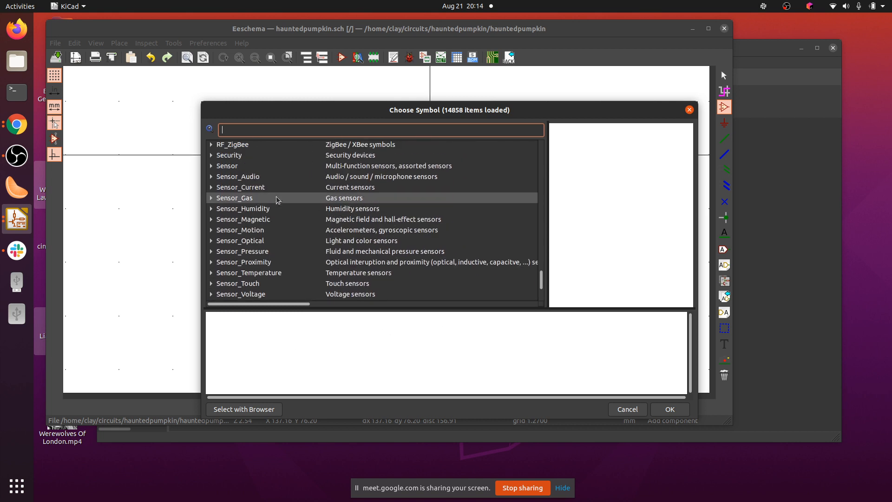
{"action": "scroll", "coordinate": [278, 197], "scroll_direction": "up", "scroll_amount": 5}
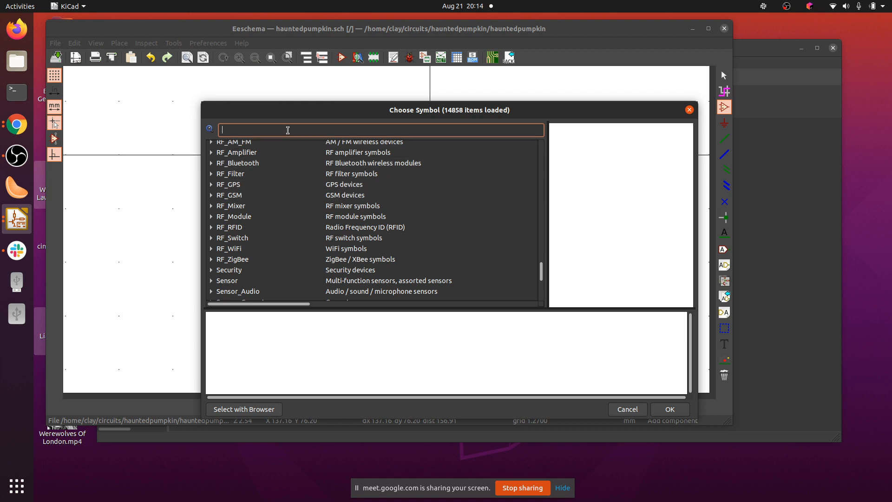
{"action": "type", "text": "LM"}
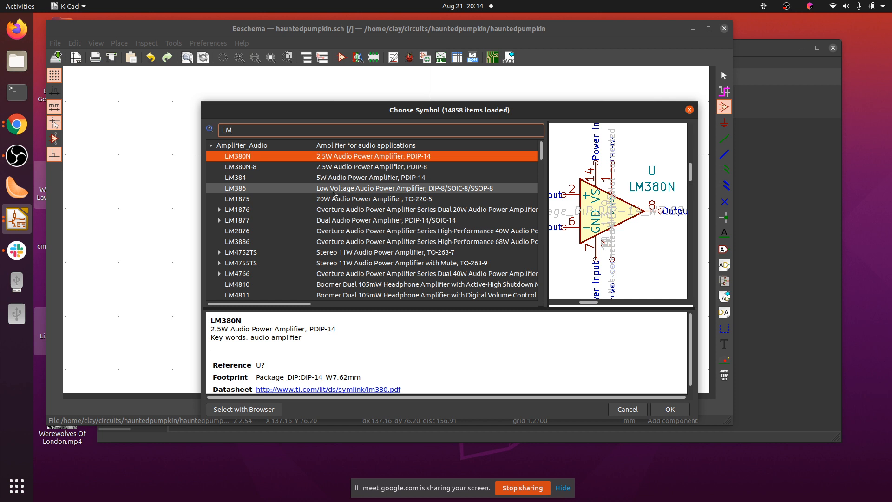
Examine the LM audio amplifiers in the filtered symbol list, previewing the LM386, LM4752TS and LM384.
{"action": "scroll", "coordinate": [352, 265], "scroll_direction": "down", "scroll_amount": 3}
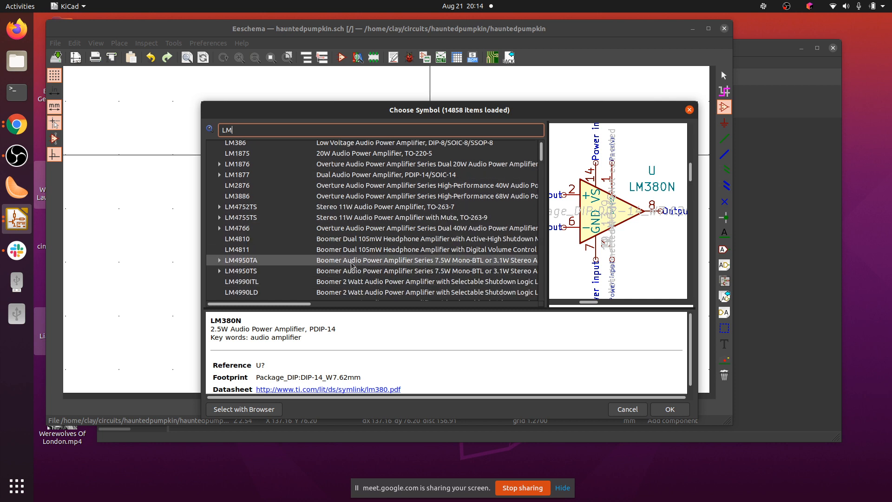
{"action": "scroll", "coordinate": [351, 265], "scroll_direction": "down", "scroll_amount": 3}
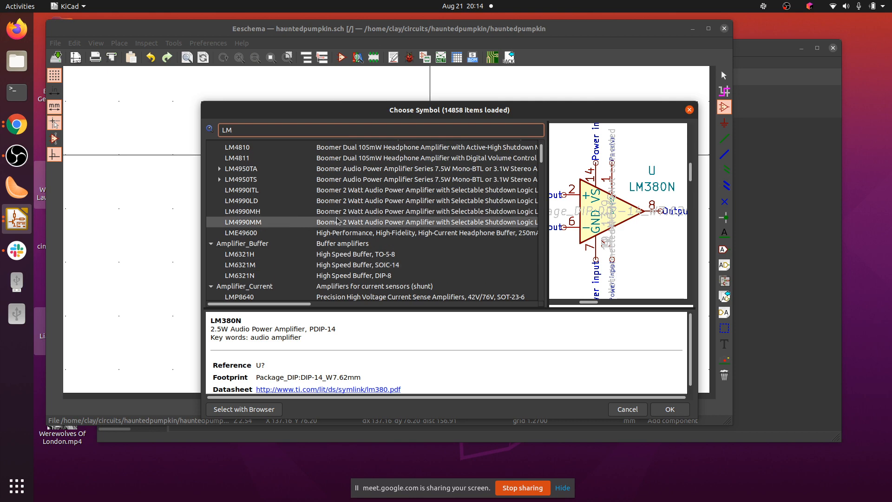
{"action": "scroll", "coordinate": [358, 220], "scroll_direction": "up", "scroll_amount": 3}
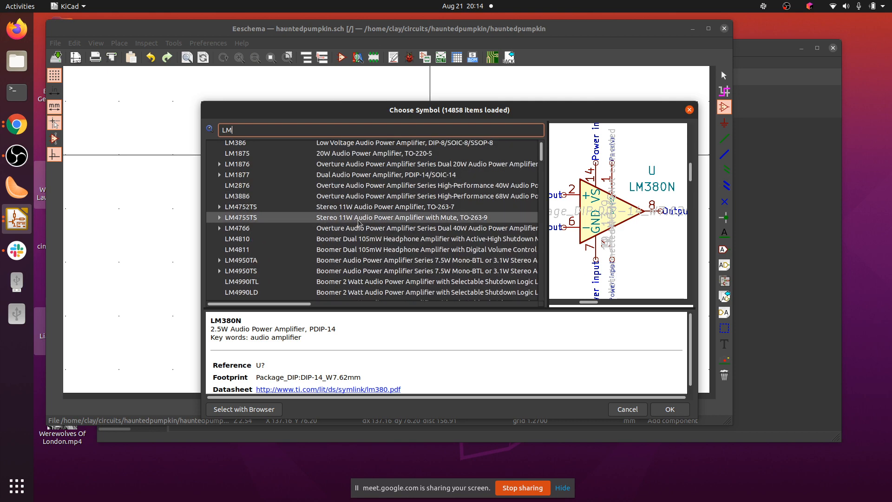
{"action": "scroll", "coordinate": [359, 227], "scroll_direction": "up", "scroll_amount": 2}
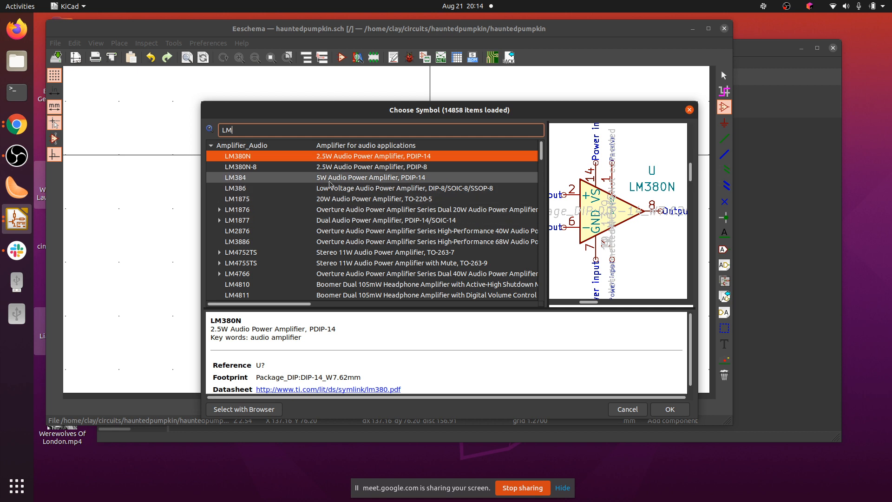
{"action": "left_click", "coordinate": [366, 195]}
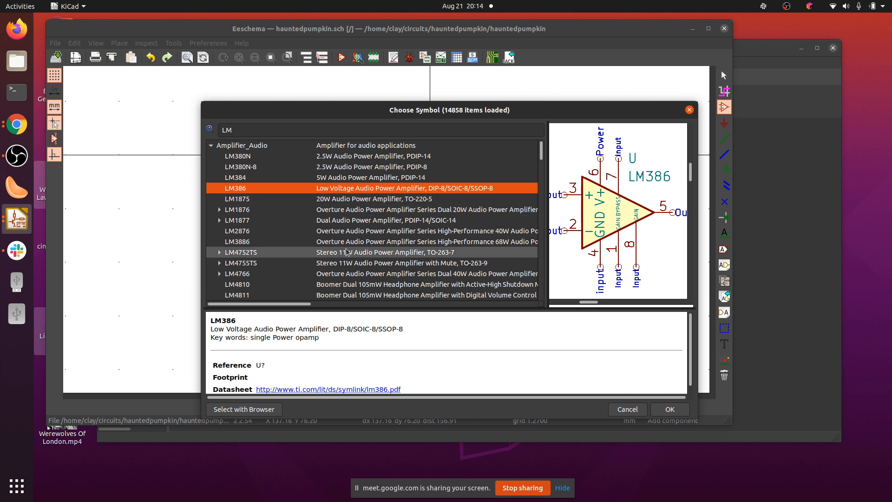
{"action": "scroll", "coordinate": [346, 251], "scroll_direction": "down", "scroll_amount": 3}
{"action": "scroll", "coordinate": [354, 246], "scroll_direction": "up", "scroll_amount": 2}
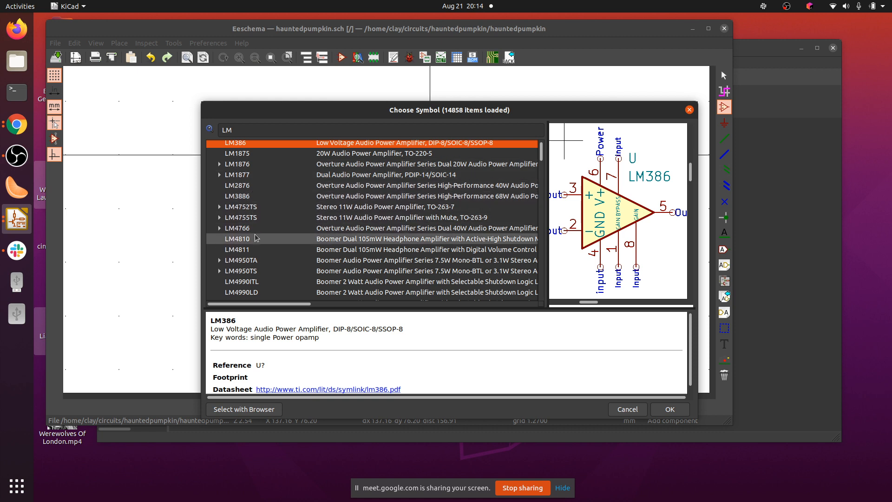
{"action": "scroll", "coordinate": [240, 185], "scroll_direction": "up", "scroll_amount": 3}
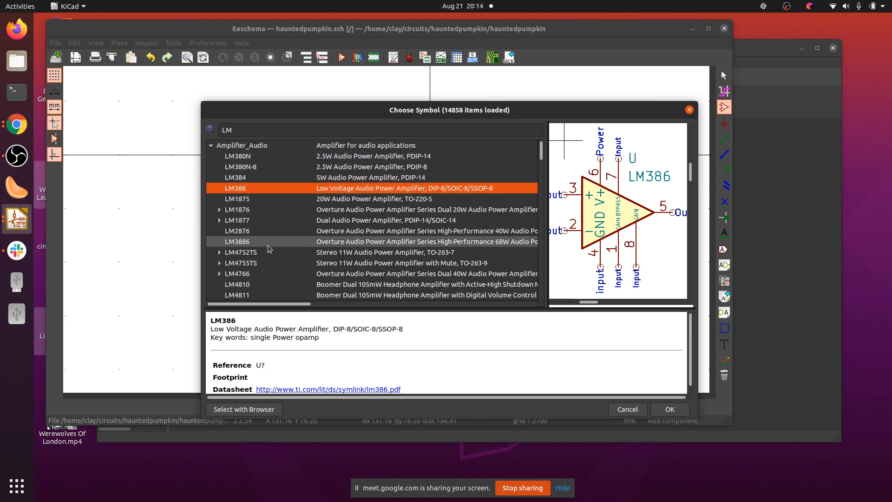
{"action": "scroll", "coordinate": [269, 245], "scroll_direction": "down", "scroll_amount": 3}
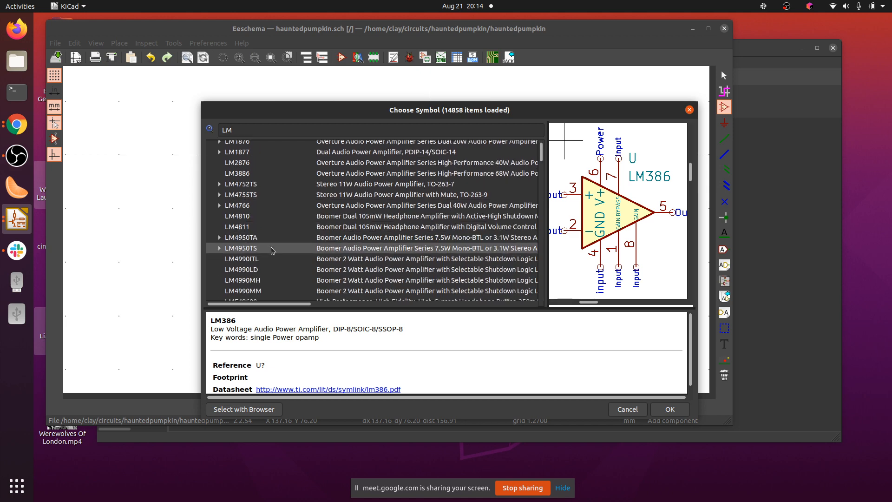
{"action": "left_click", "coordinate": [246, 184]}
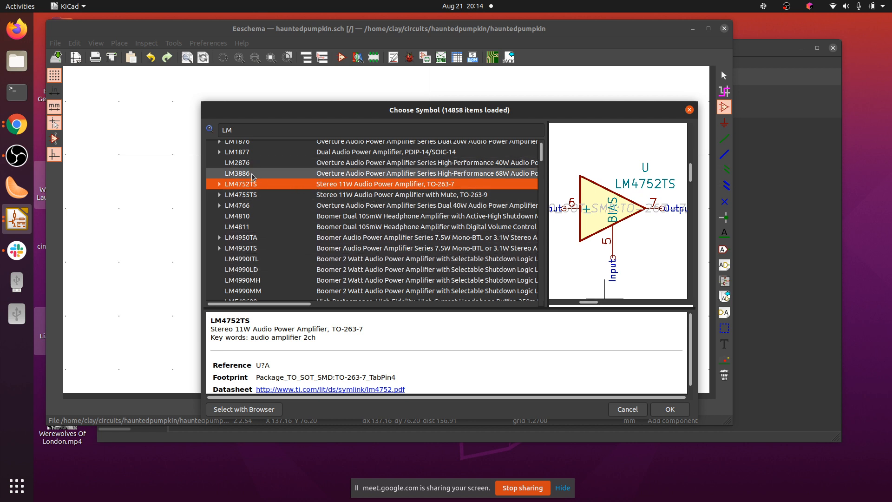
{"action": "scroll", "coordinate": [252, 175], "scroll_direction": "up", "scroll_amount": 2}
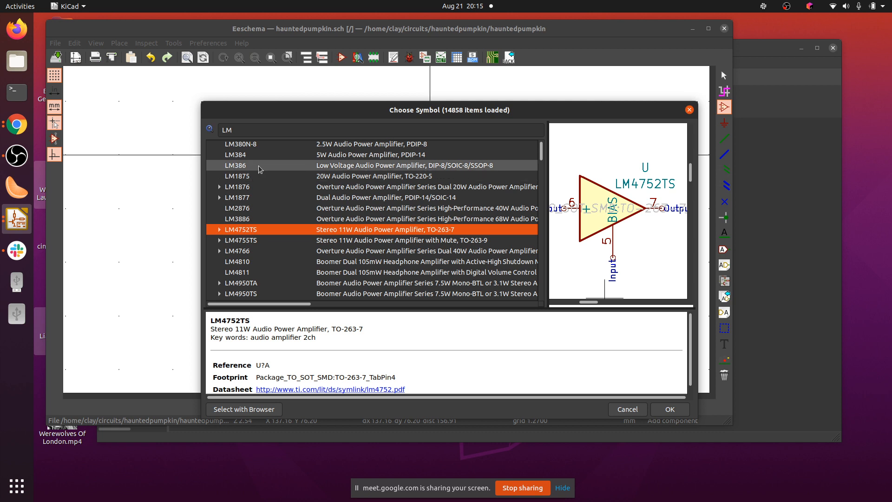
{"action": "left_click", "coordinate": [250, 155]}
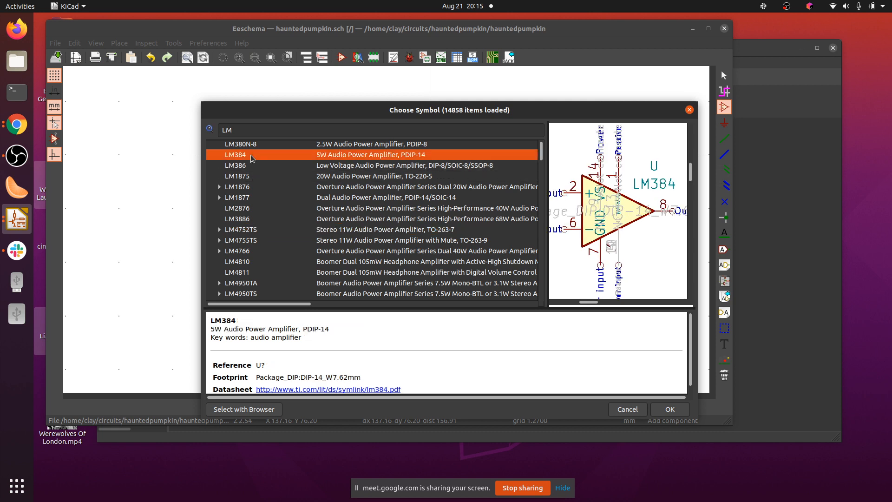
{"action": "left_click", "coordinate": [248, 167]}
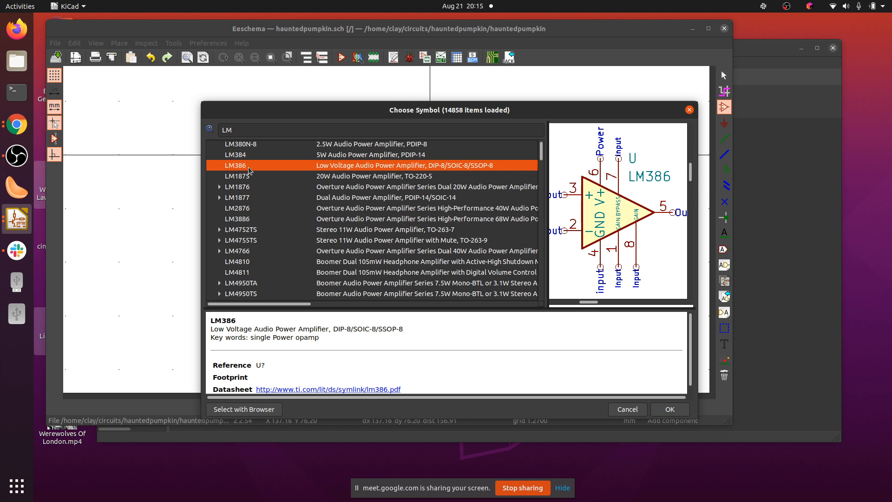
{"action": "left_click", "coordinate": [261, 133]}
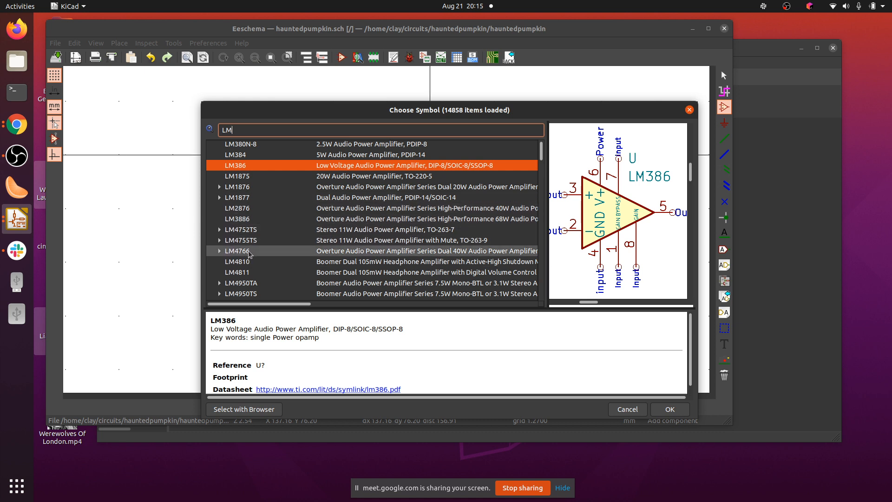
{"action": "scroll", "coordinate": [250, 262], "scroll_direction": "down", "scroll_amount": 1}
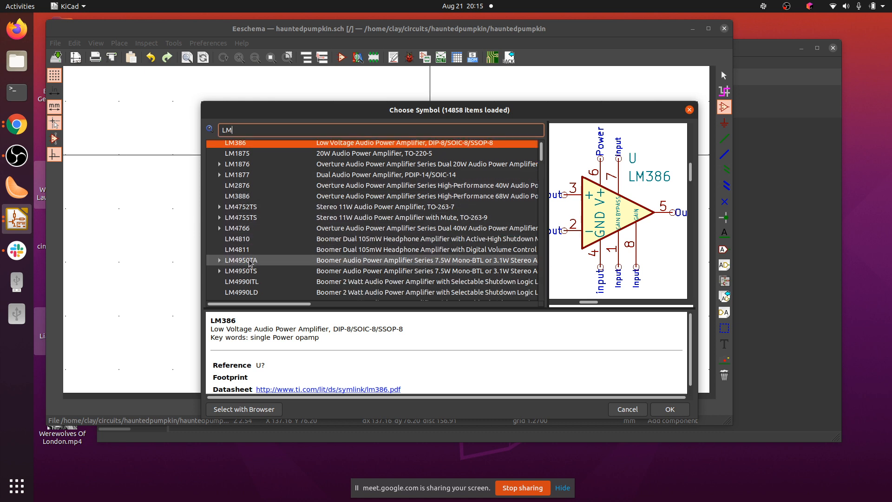
{"action": "scroll", "coordinate": [250, 262], "scroll_direction": "down", "scroll_amount": 3}
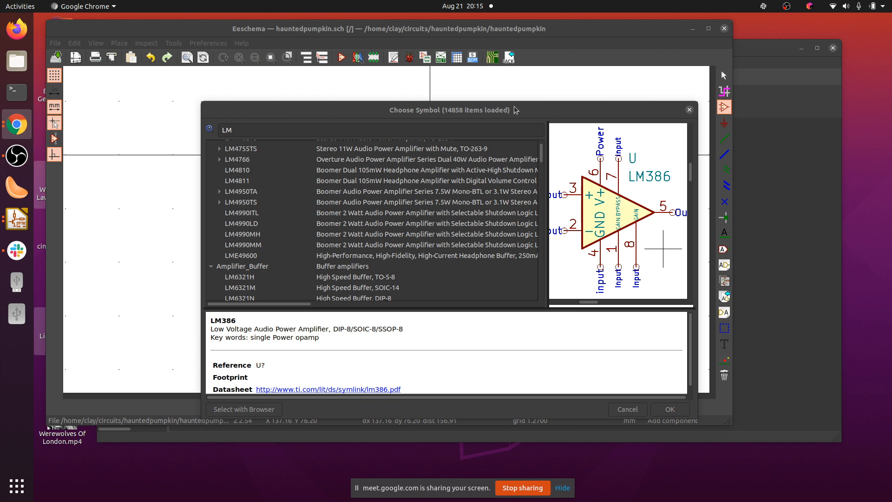
{"action": "scroll", "coordinate": [257, 259], "scroll_direction": "up", "scroll_amount": 2}
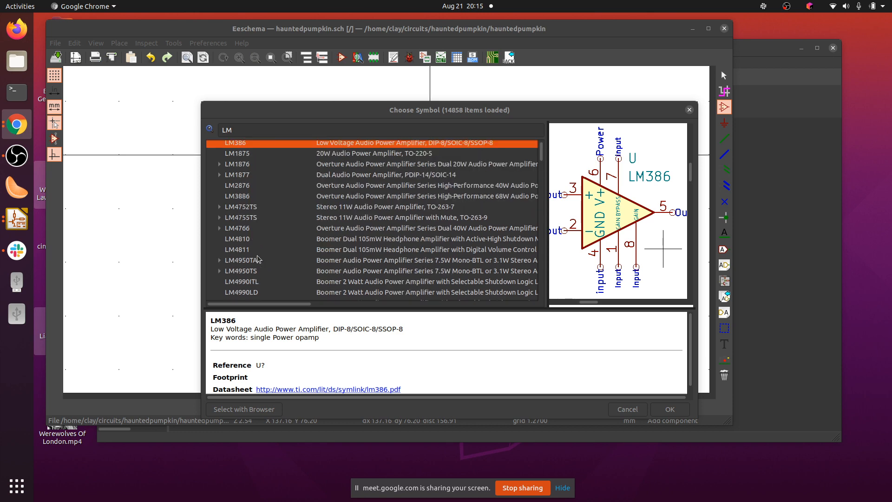
{"action": "scroll", "coordinate": [259, 261], "scroll_direction": "up", "scroll_amount": 1}
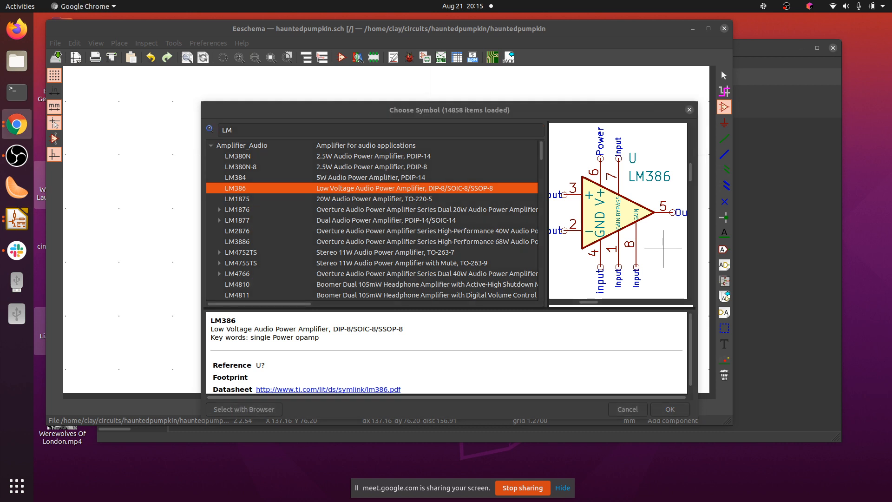
Change the symbol search to L780 and place the L7805 linear regulator above and to the left of the ATtiny85.
{"action": "left_click", "coordinate": [264, 128]}
{"action": "left_click", "coordinate": [242, 130]}
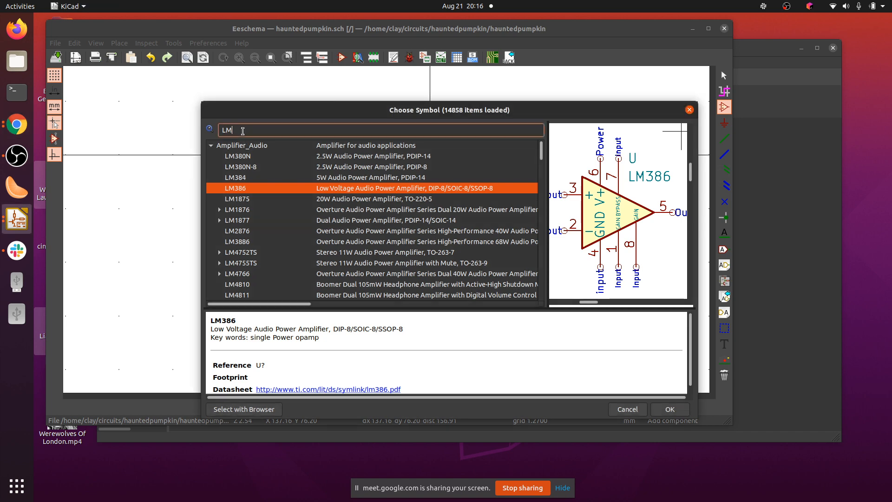
{"action": "key", "text": "BackSpace"}
{"action": "type", "text": "78"}
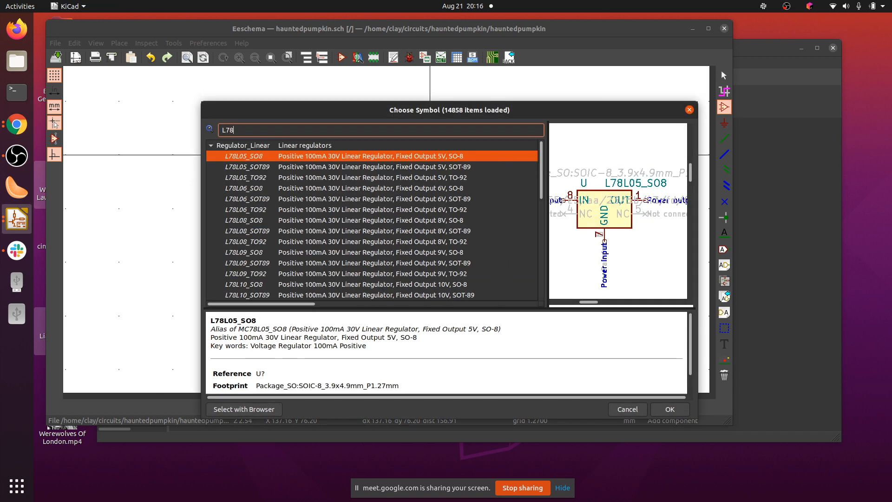
{"action": "type", "text": "0"}
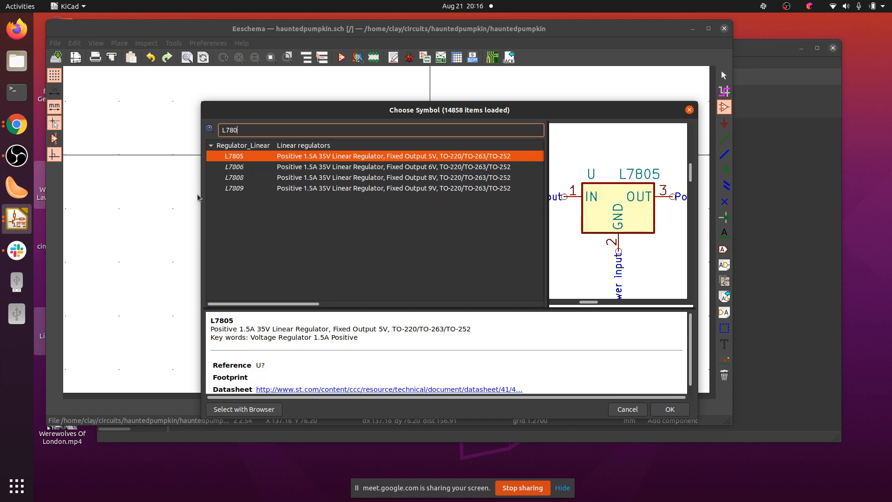
{"action": "left_click", "coordinate": [309, 158]}
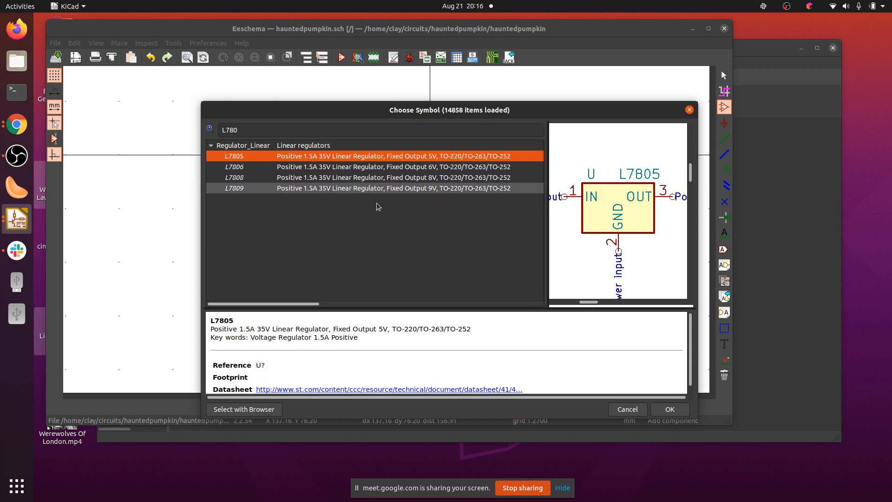
{"action": "left_click", "coordinate": [668, 410]}
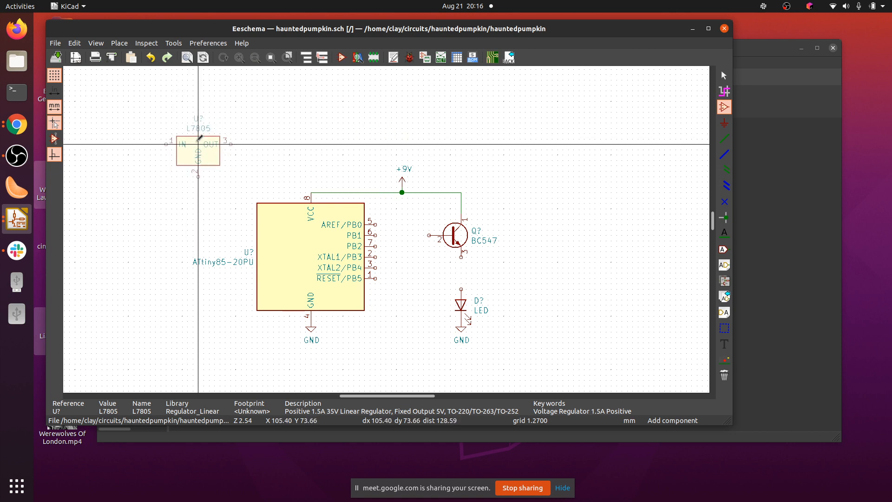
{"action": "left_click", "coordinate": [214, 139]}
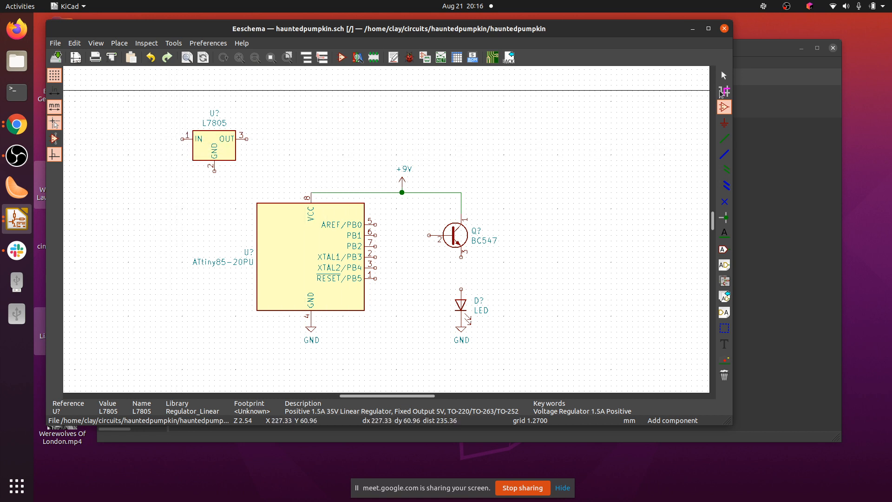
Add a +9V power symbol from the power library at the L7805's IN pin 1.
{"action": "left_click", "coordinate": [725, 123]}
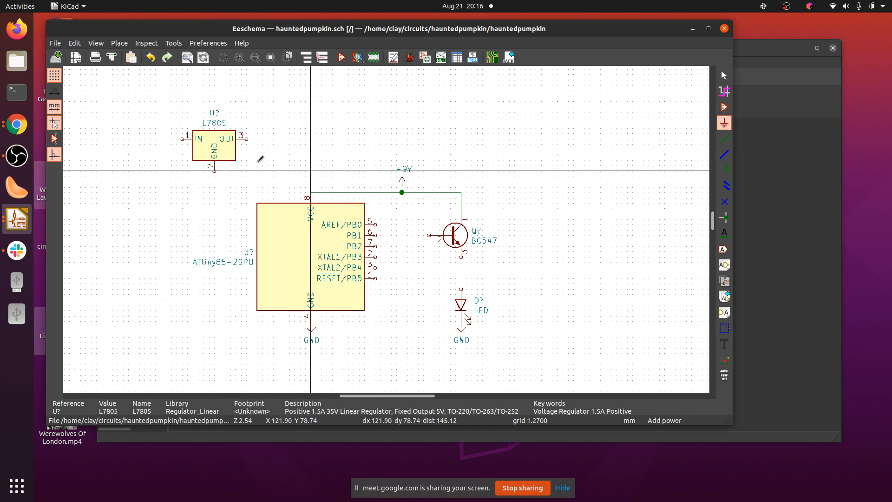
{"action": "left_click", "coordinate": [182, 138]}
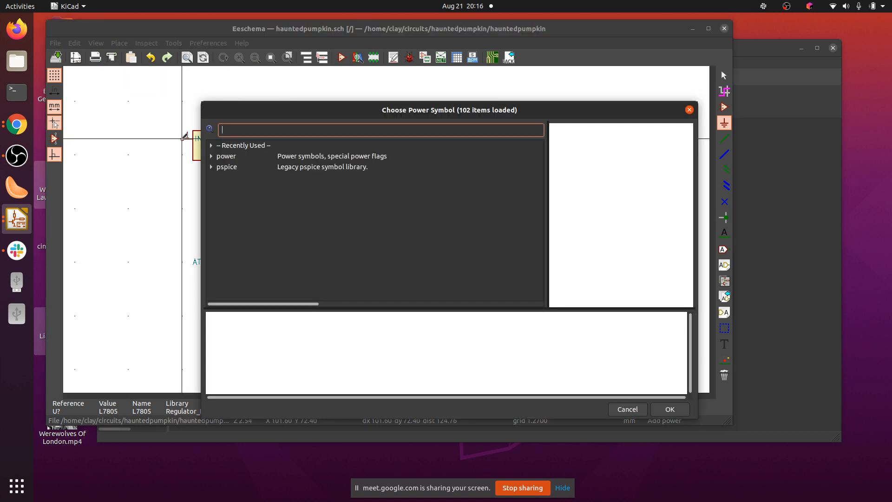
{"action": "left_click", "coordinate": [211, 157]}
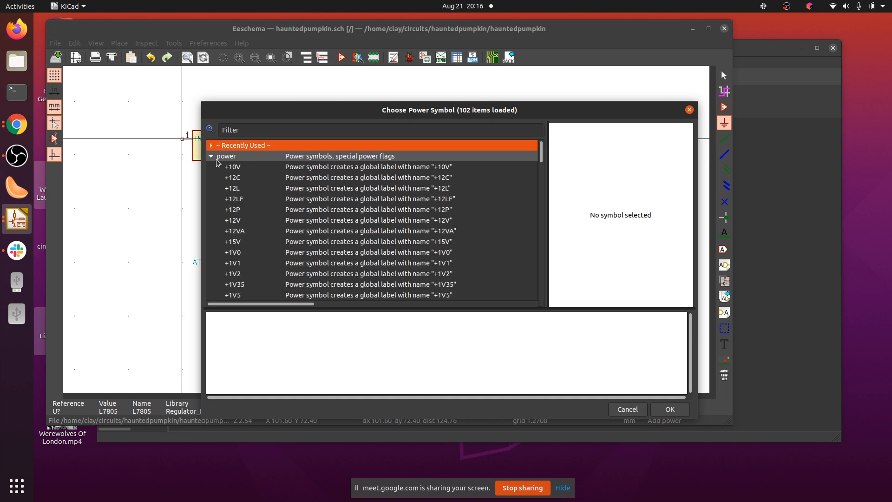
{"action": "scroll", "coordinate": [249, 201], "scroll_direction": "down", "scroll_amount": 8}
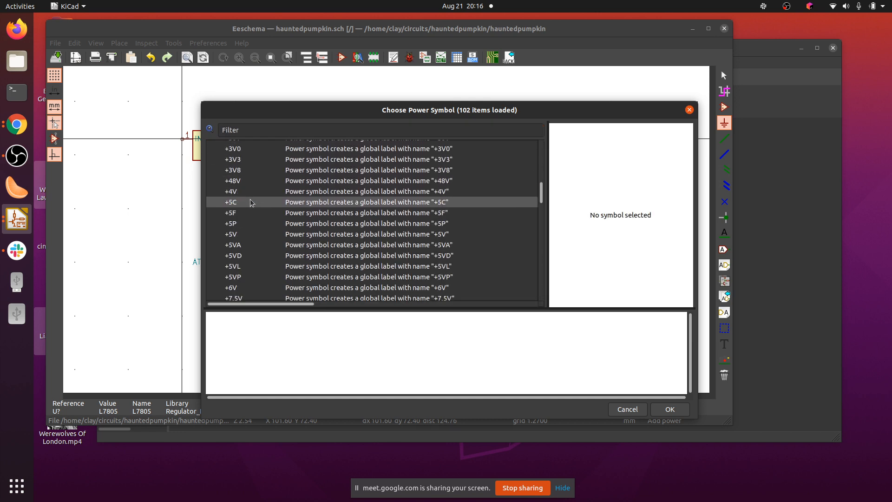
{"action": "scroll", "coordinate": [251, 202], "scroll_direction": "down", "scroll_amount": 2}
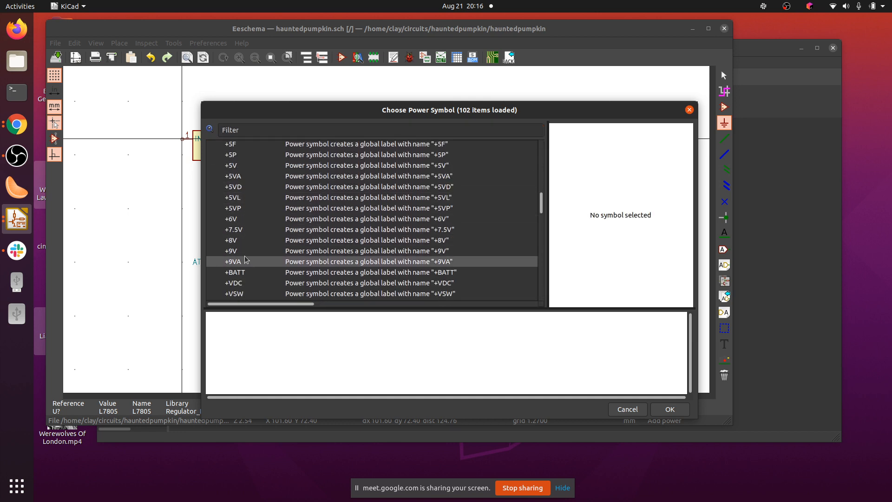
{"action": "left_click", "coordinate": [246, 251]}
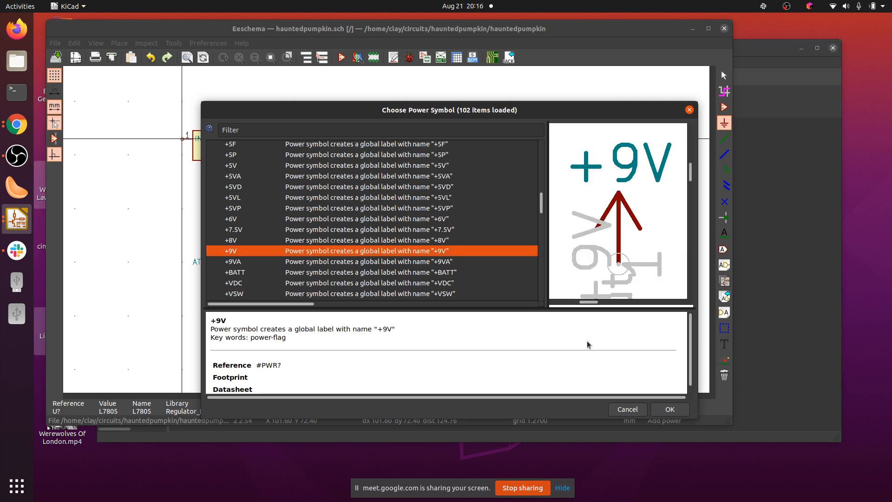
{"action": "left_click", "coordinate": [670, 409]}
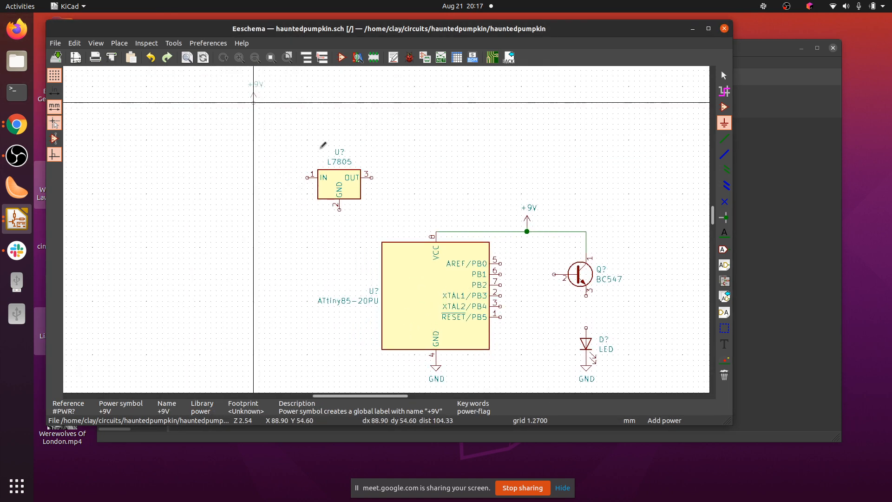
Rotate the +9V symbol on the L7805's IN pin counterclockwise so it points away from the regulator.
{"action": "left_click", "coordinate": [308, 169]}
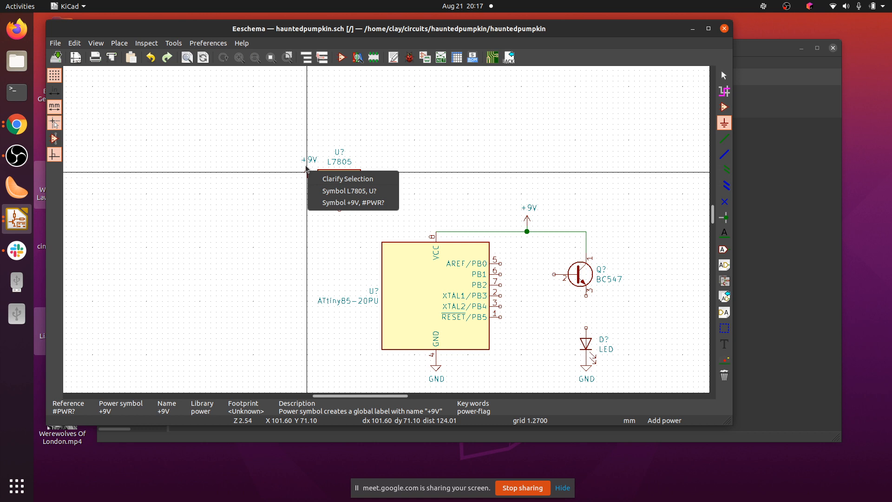
{"action": "left_click", "coordinate": [338, 203]}
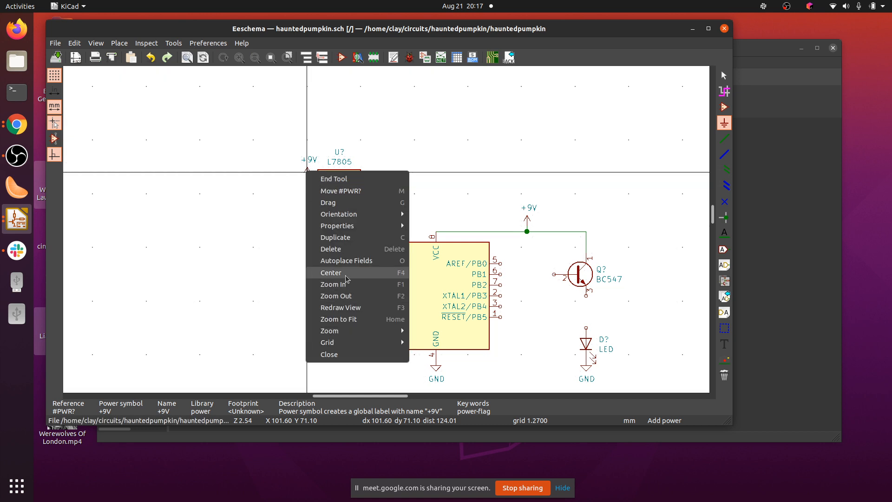
{"action": "mouse_move", "coordinate": [343, 215]}
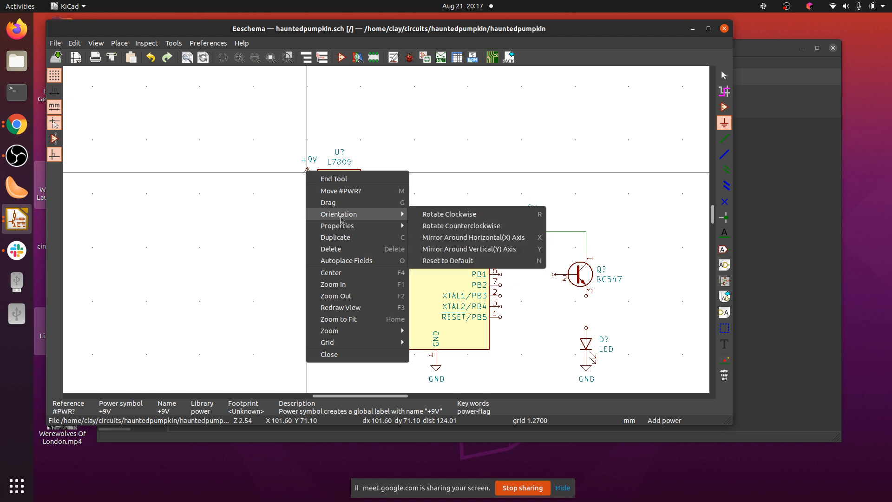
{"action": "left_click", "coordinate": [470, 226]}
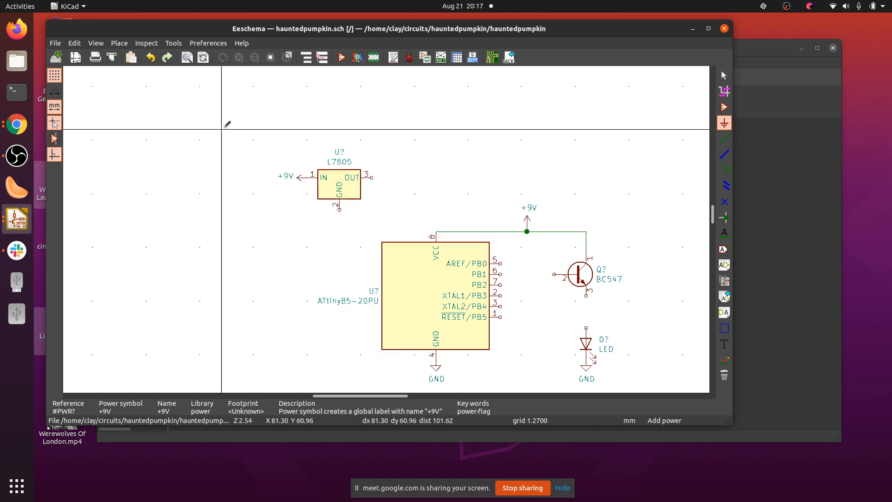
{"action": "left_click", "coordinate": [298, 178]}
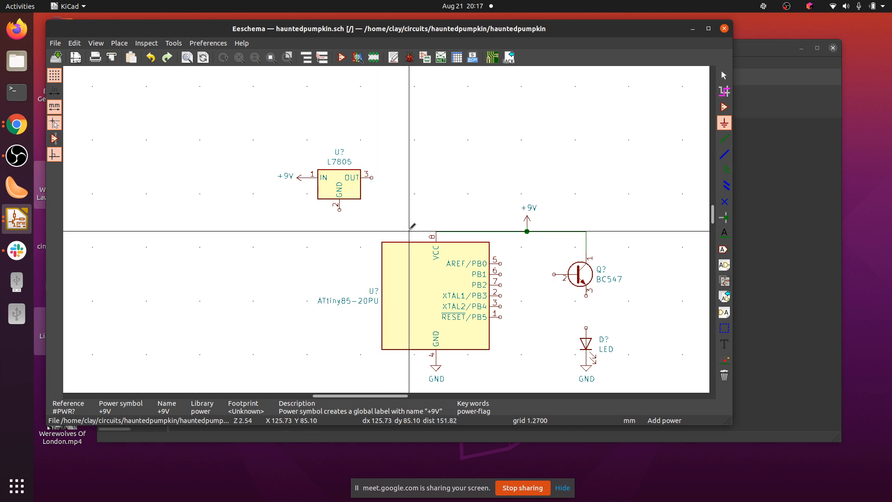
Delete the +9V power symbol from the wire joining the ATtiny85's VCC pin and the BC547's pin 1.
{"action": "scroll", "coordinate": [412, 227], "scroll_direction": "down", "scroll_amount": 1}
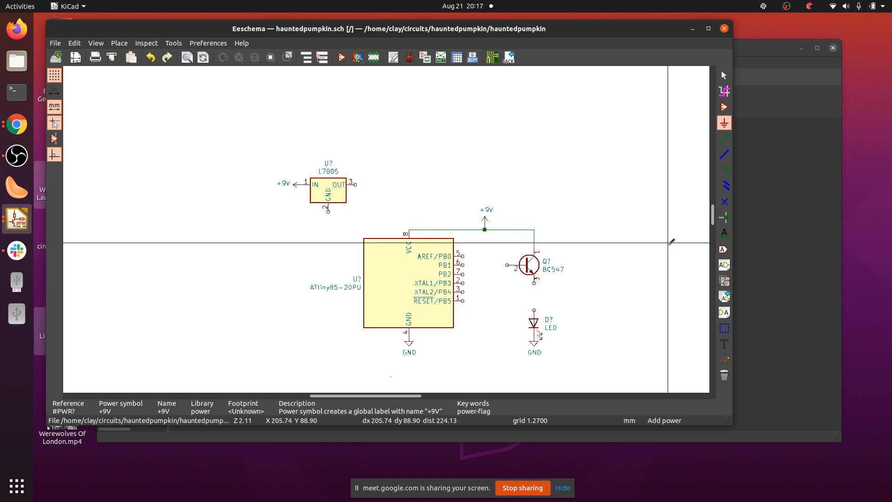
{"action": "left_click", "coordinate": [713, 216]}
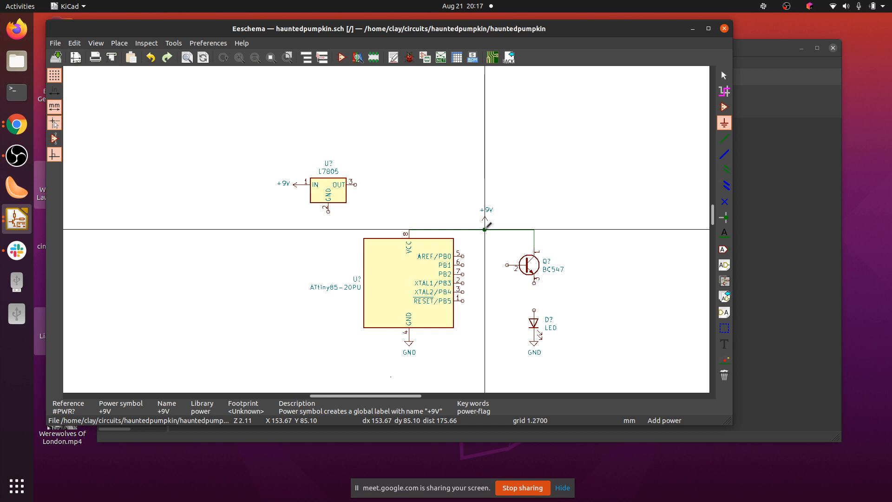
{"action": "key", "text": "Escape"}
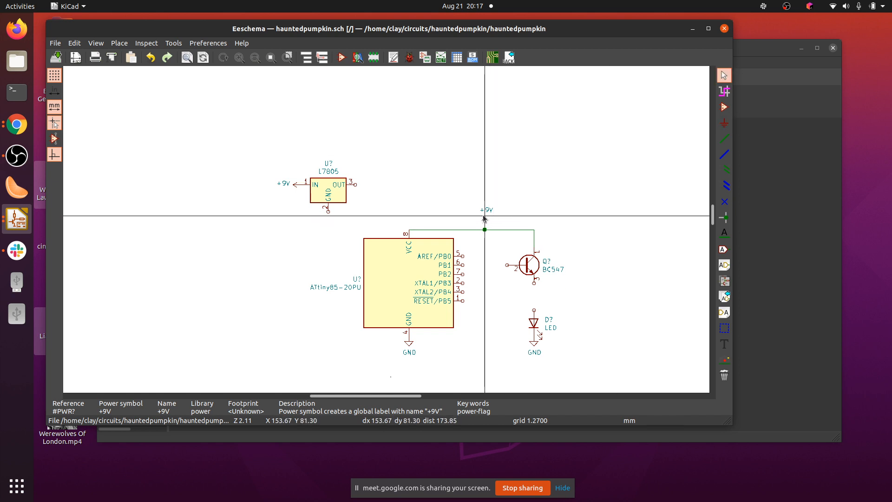
{"action": "left_click_drag", "start_coordinate": [477, 212], "coordinate": [490, 220]}
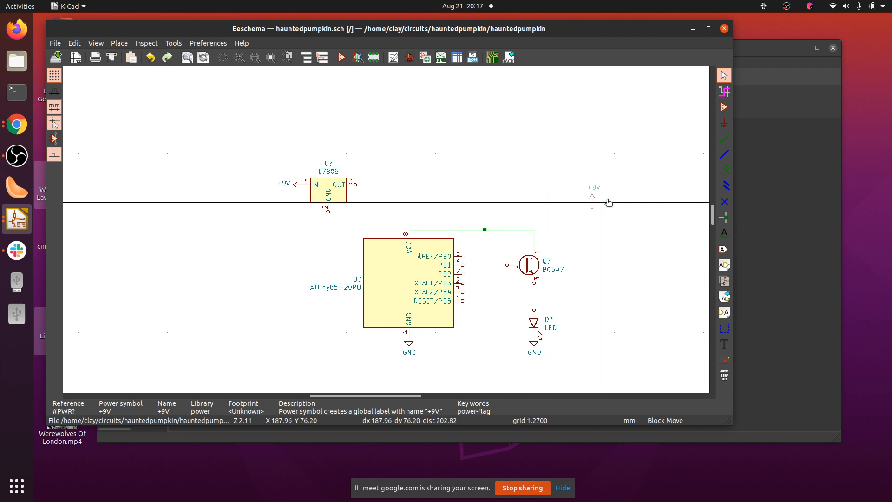
{"action": "key", "text": "Delete"}
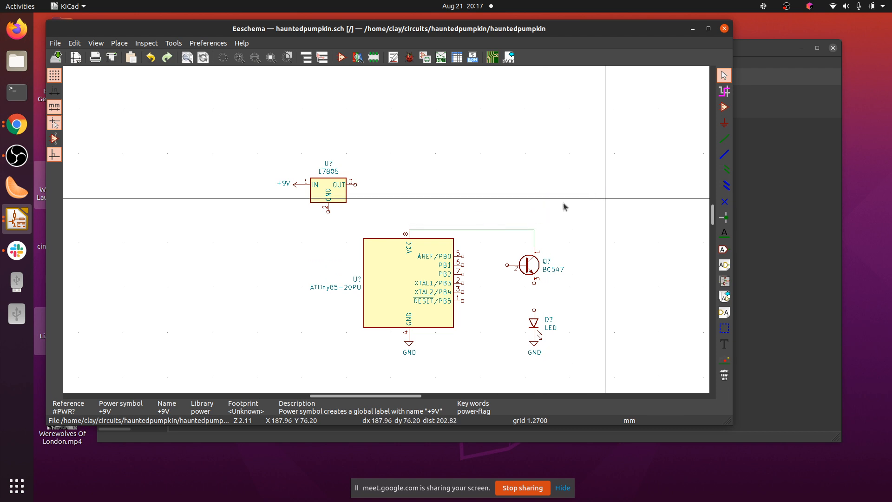
Place a global label named 5V on the L7805's OUT pin 3.
{"action": "left_click", "coordinate": [356, 186]}
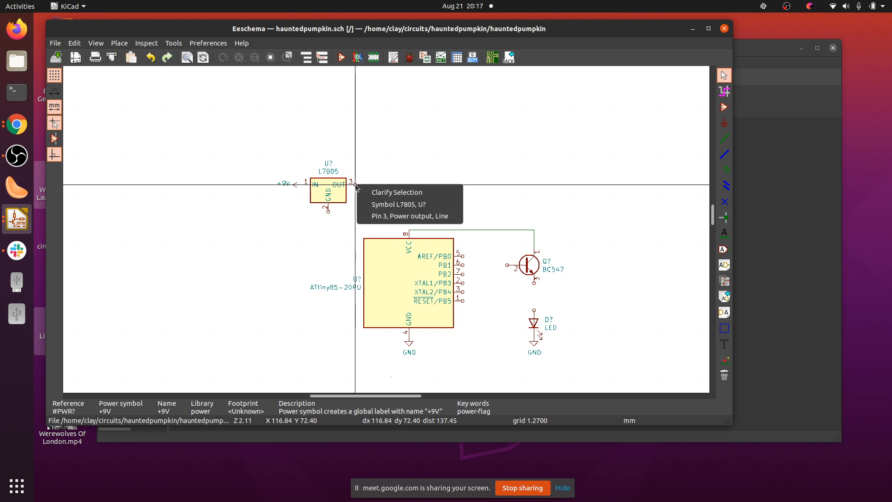
{"action": "left_click", "coordinate": [409, 217]}
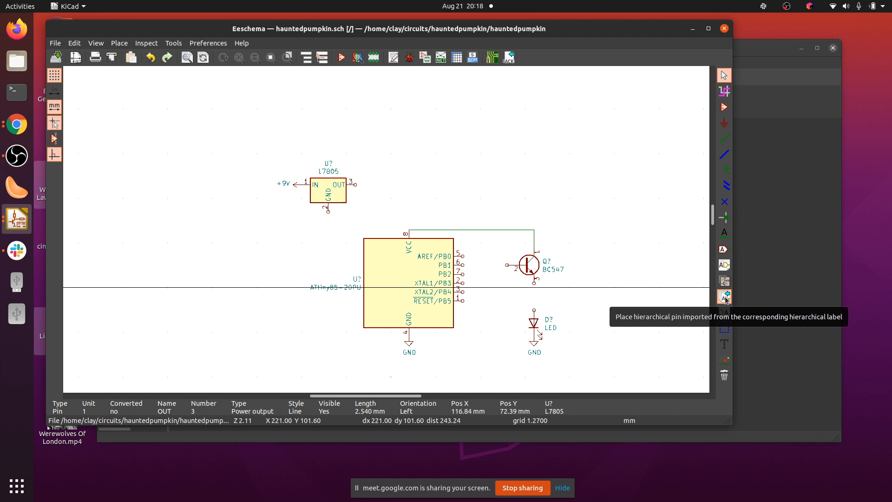
{"action": "left_click", "coordinate": [724, 250]}
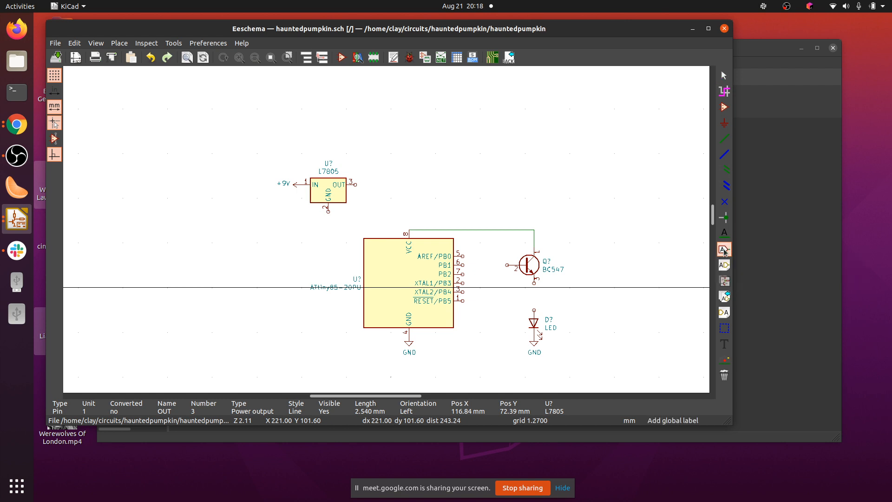
{"action": "left_click", "coordinate": [356, 184]}
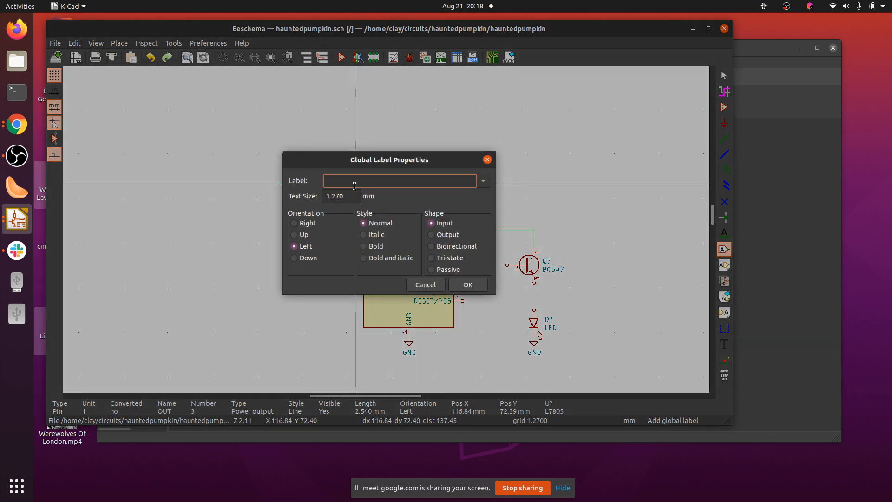
{"action": "type", "text": "5V"}
{"action": "left_click", "coordinate": [468, 285]}
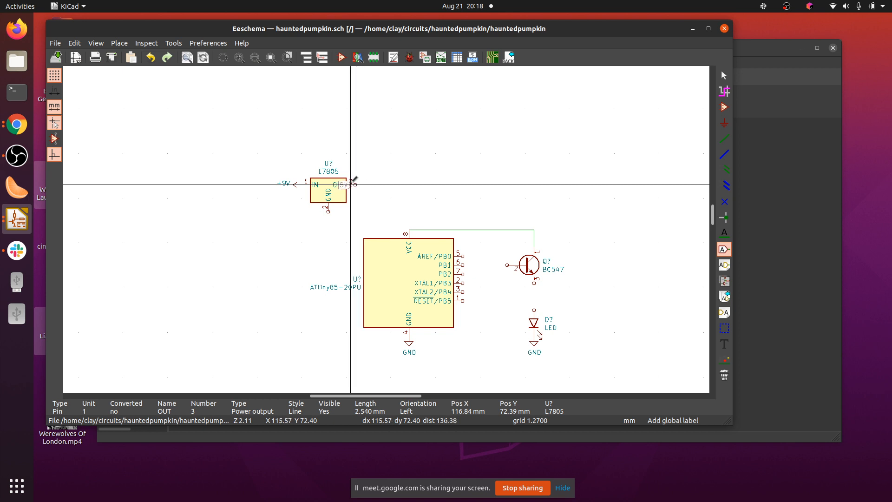
{"action": "left_click", "coordinate": [355, 184]}
Rotate the 5V global label clockwise twice so it extends outward from the L7805's OUT pin.
{"action": "left_click", "coordinate": [350, 184]}
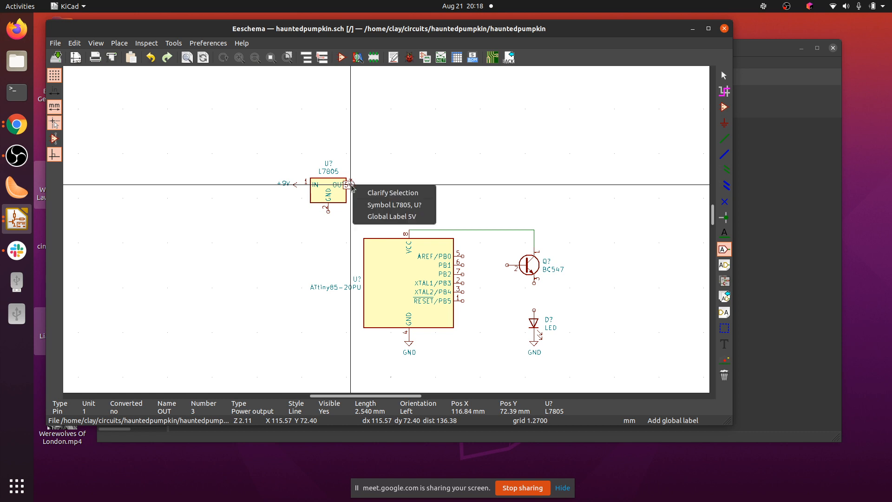
{"action": "left_click", "coordinate": [389, 217]}
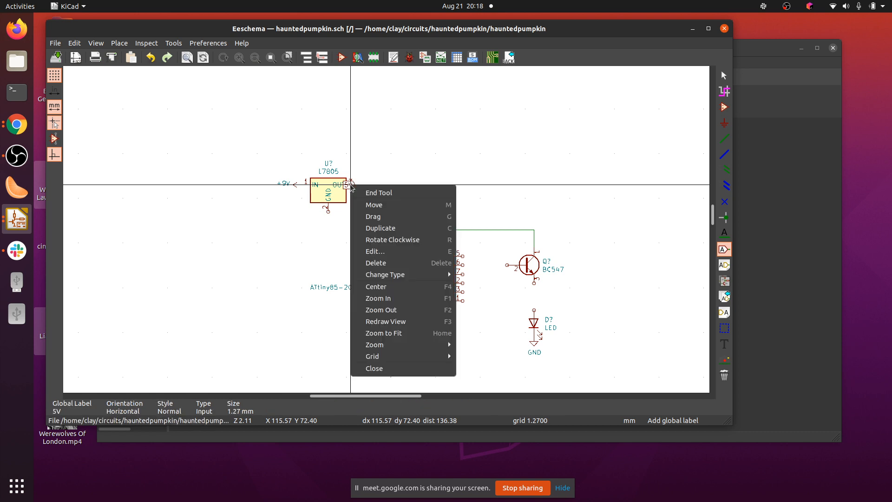
{"action": "left_click", "coordinate": [392, 239]}
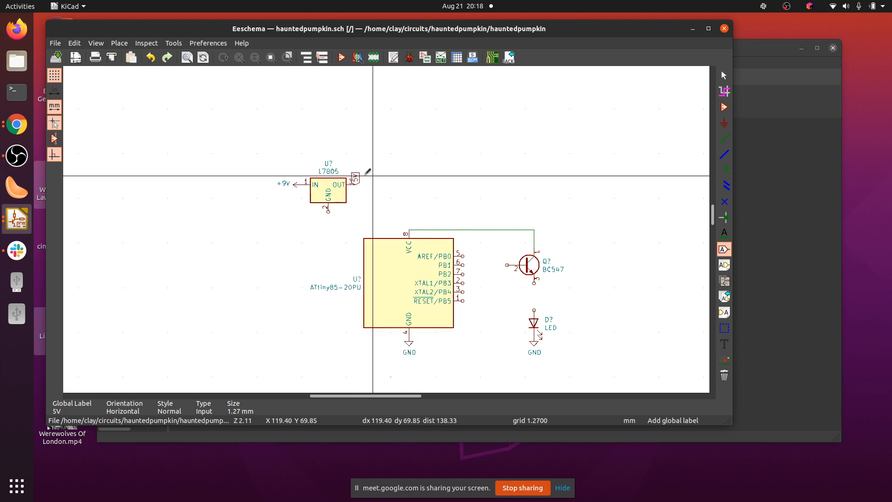
{"action": "left_click", "coordinate": [357, 177]}
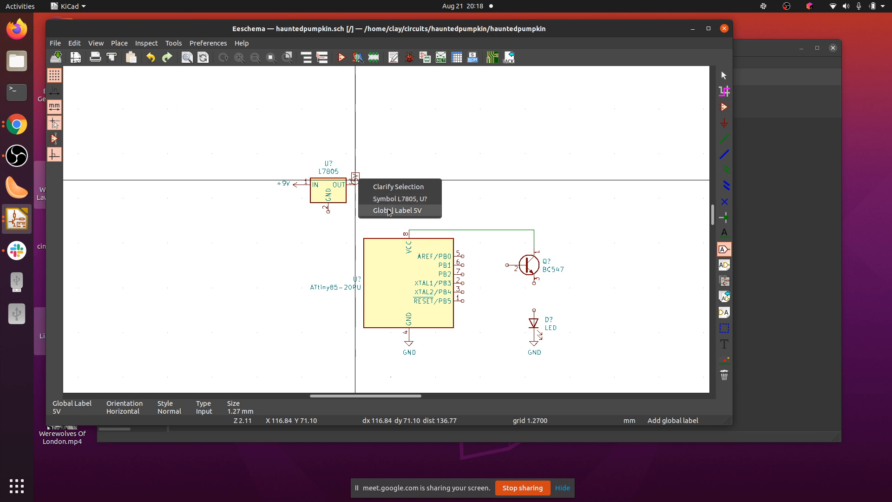
{"action": "left_click", "coordinate": [399, 211]}
{"action": "right_click", "coordinate": [356, 177]}
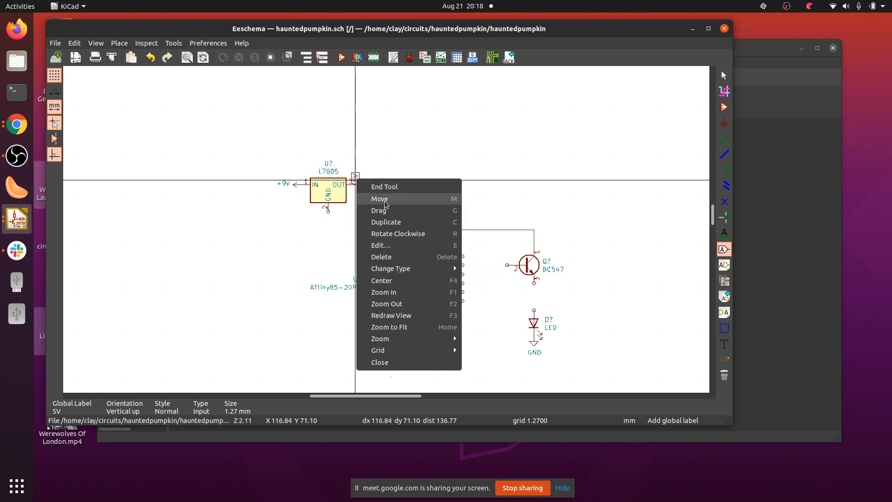
{"action": "left_click", "coordinate": [398, 234]}
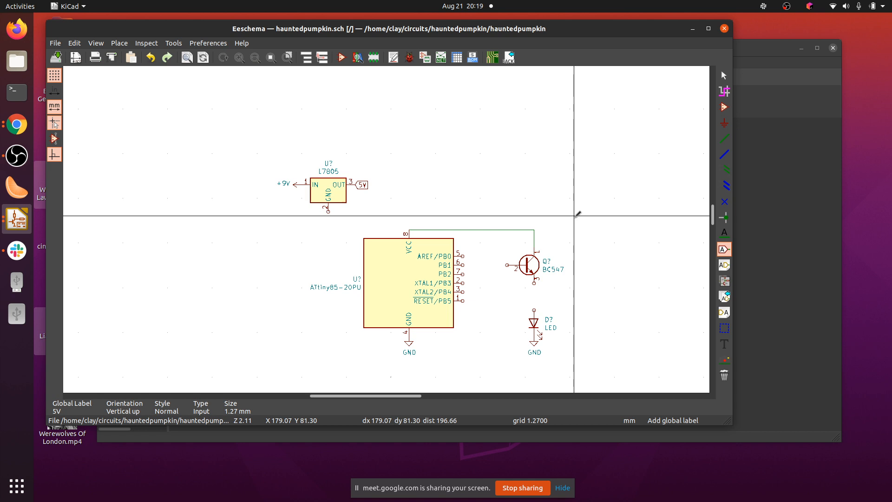
Delete the horizontal and vertical wire segments between the ATtiny85's VCC pin 8 and the BC547's pin 1.
{"action": "left_click", "coordinate": [724, 75]}
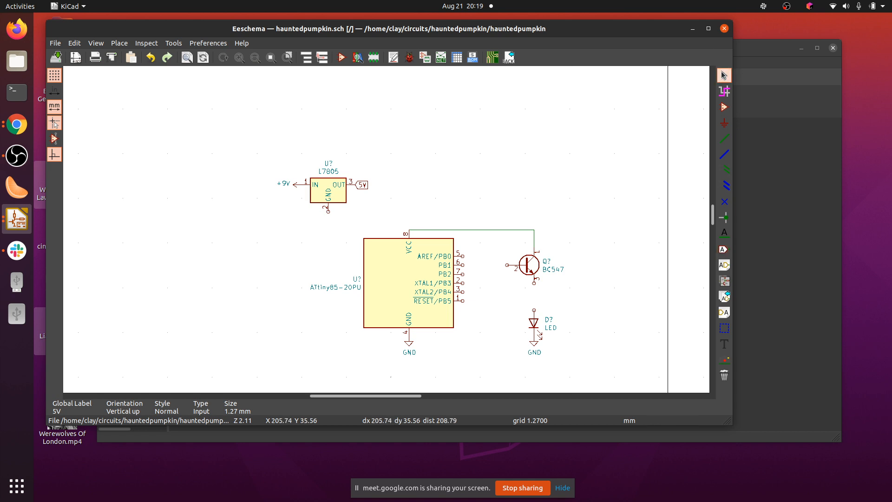
{"action": "right_click", "coordinate": [498, 230]}
{"action": "left_click", "coordinate": [522, 246]}
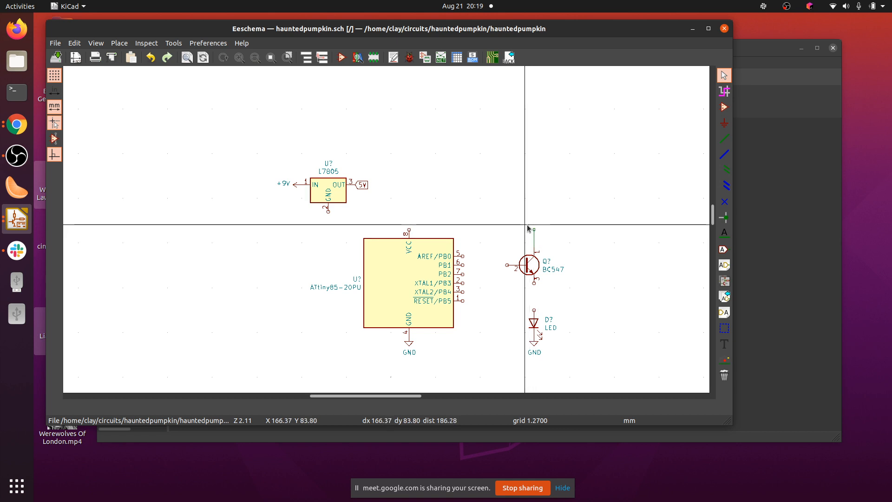
{"action": "left_click_drag", "start_coordinate": [529, 226], "coordinate": [534, 241]}
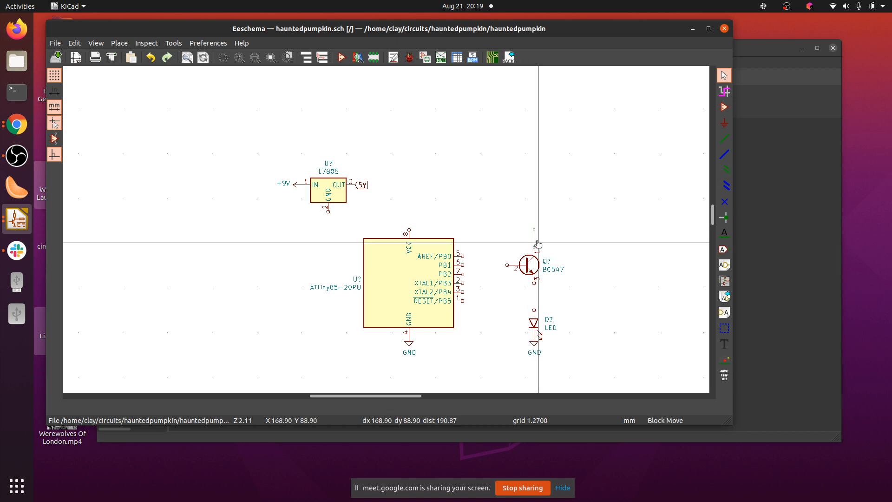
{"action": "right_click", "coordinate": [538, 243]}
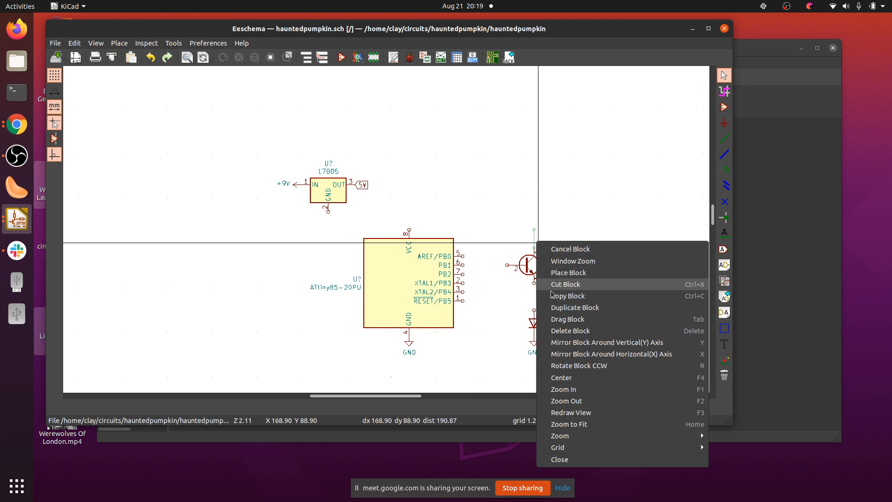
{"action": "left_click", "coordinate": [565, 335]}
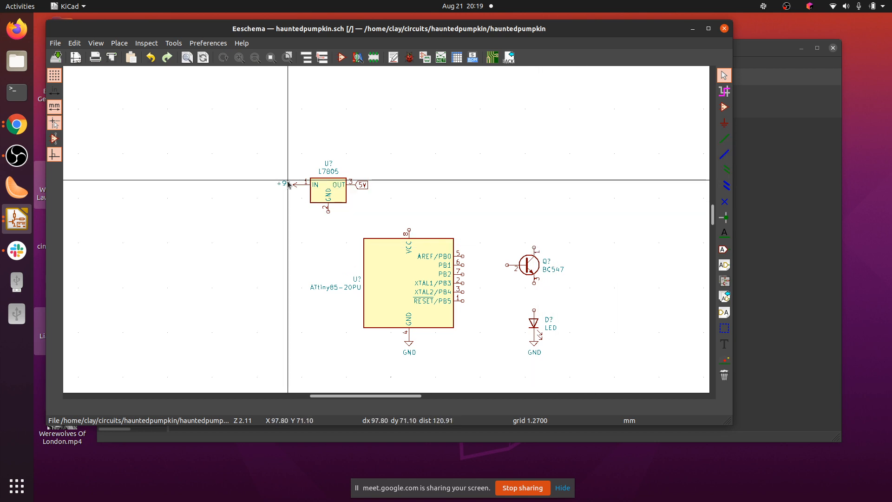
Place a +9V power symbol from the power library on the BC547's pin 1.
{"action": "left_click", "coordinate": [724, 123]}
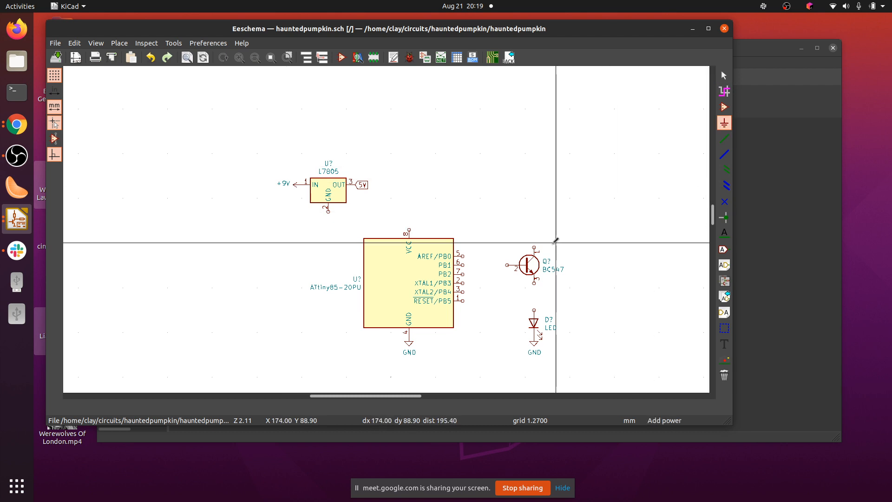
{"action": "left_click", "coordinate": [534, 243]}
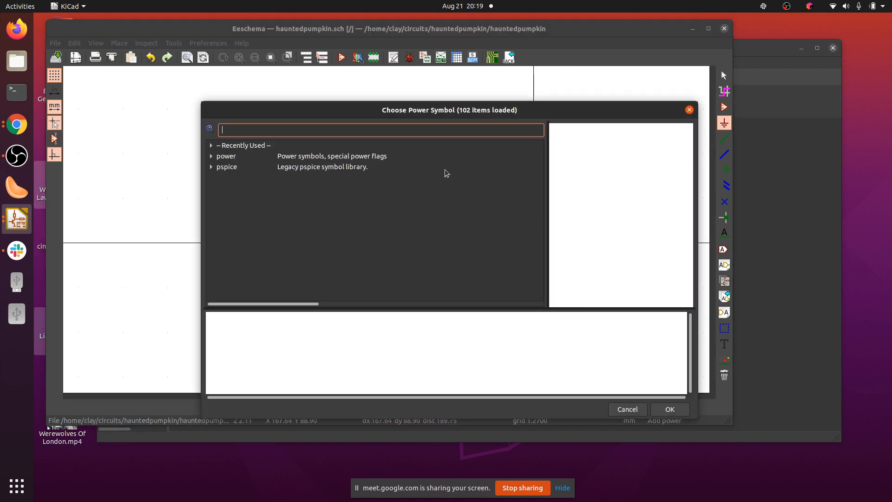
{"action": "left_click", "coordinate": [211, 156]}
{"action": "scroll", "coordinate": [246, 202], "scroll_direction": "down", "scroll_amount": 4}
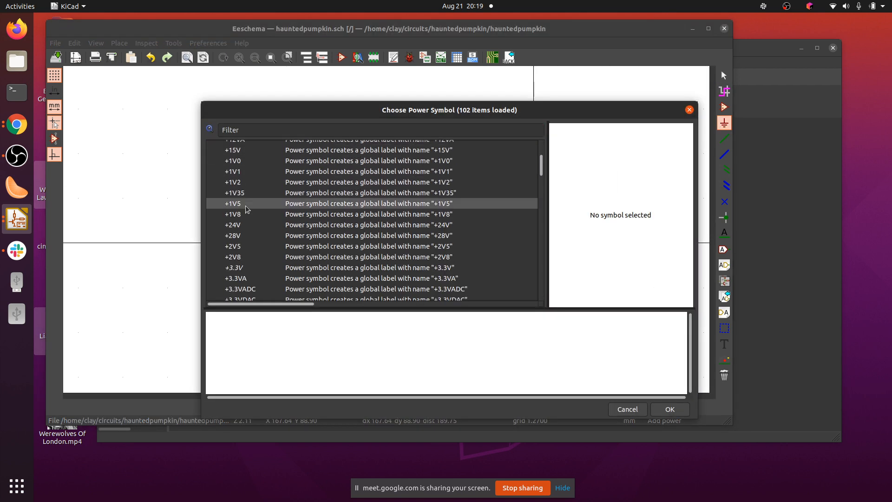
{"action": "scroll", "coordinate": [246, 207], "scroll_direction": "up", "scroll_amount": 4}
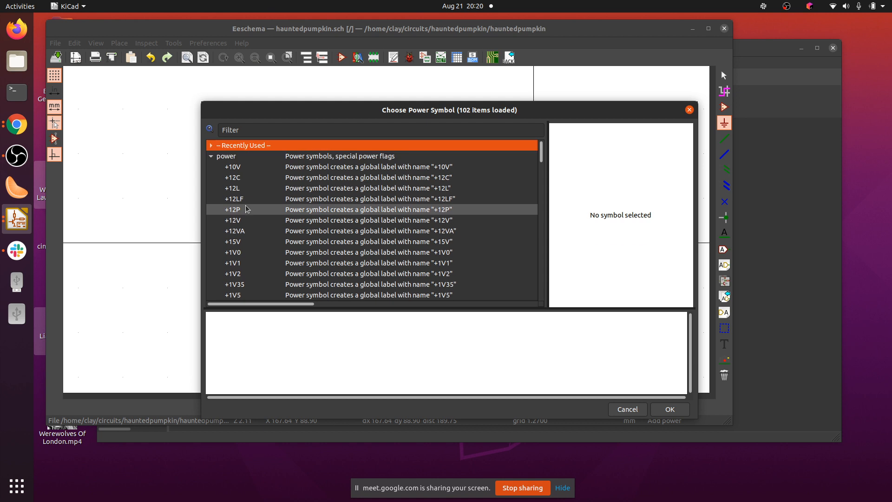
{"action": "scroll", "coordinate": [245, 209], "scroll_direction": "down", "scroll_amount": 10}
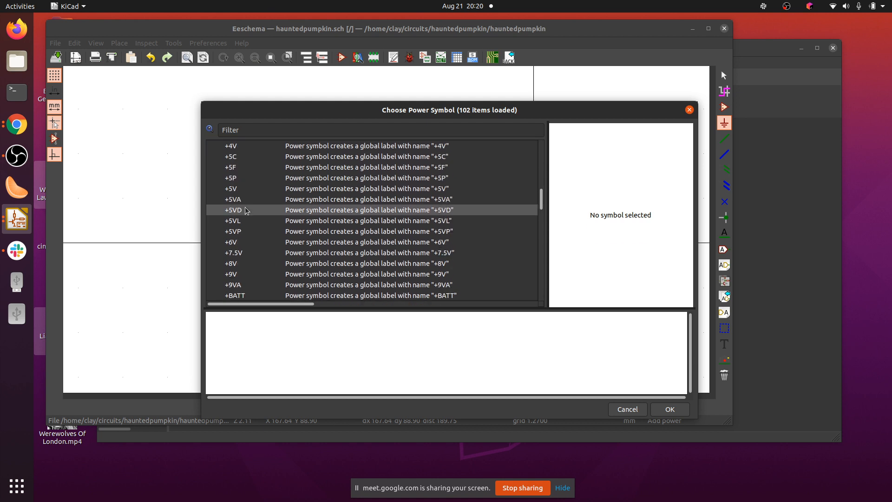
{"action": "left_click", "coordinate": [240, 205]}
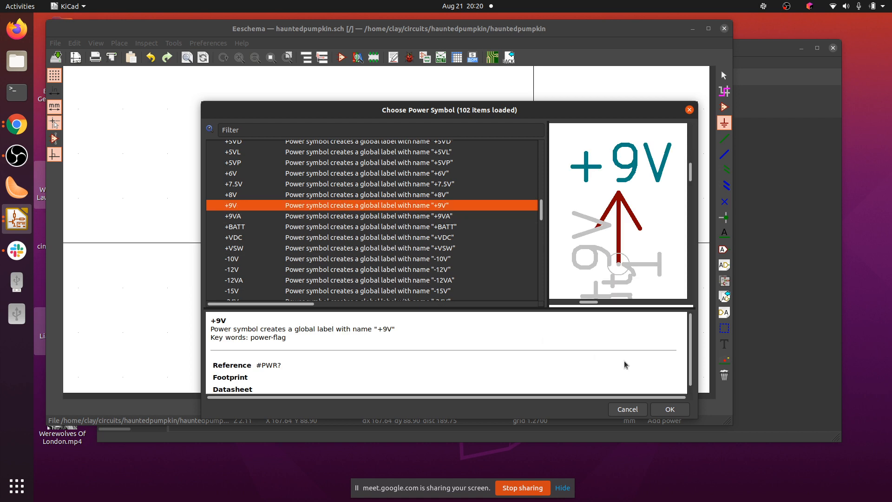
{"action": "left_click", "coordinate": [674, 410]}
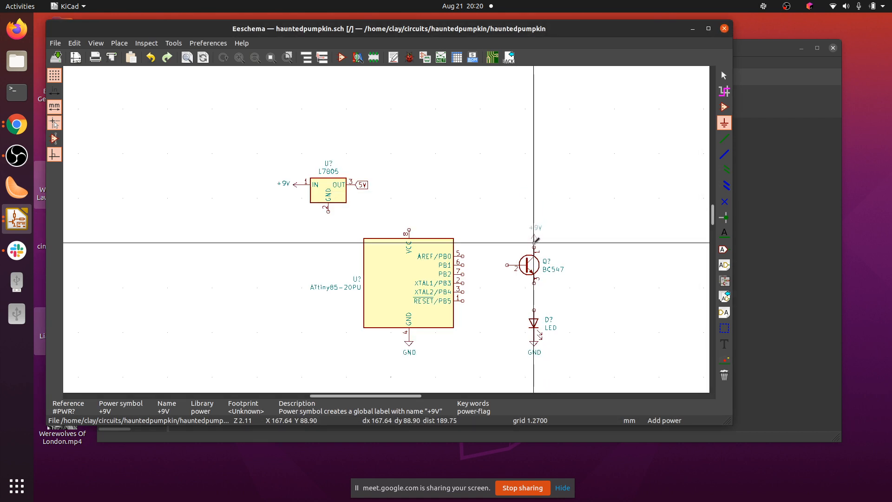
{"action": "left_click", "coordinate": [534, 246]}
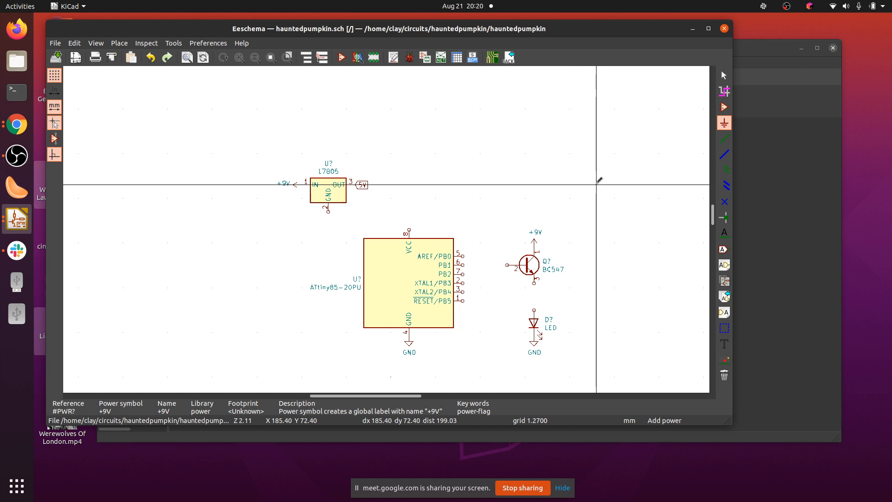
Wire the ATtiny85's PB1 pin 6 to the BC547's pin 2, and the BC547's pin 3 to the LED's upper pin.
{"action": "key", "text": "w"}
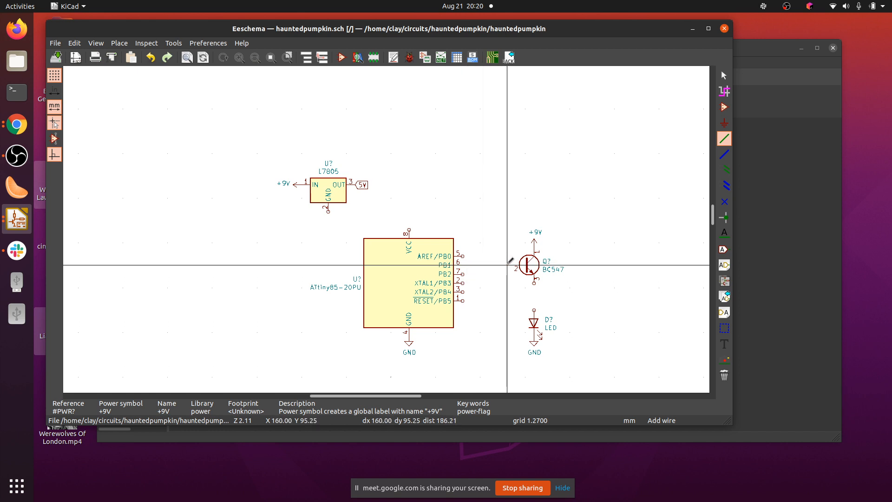
{"action": "left_click", "coordinate": [507, 265]}
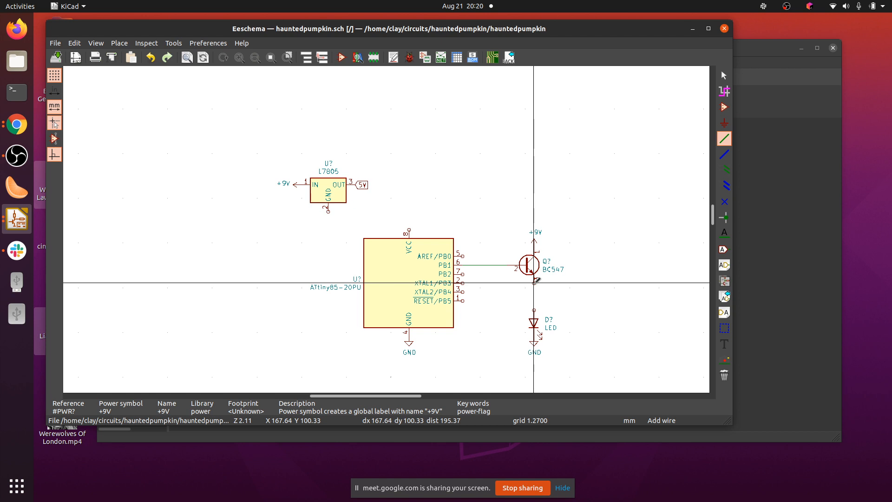
{"action": "left_click", "coordinate": [534, 283]}
{"action": "left_click", "coordinate": [534, 310]}
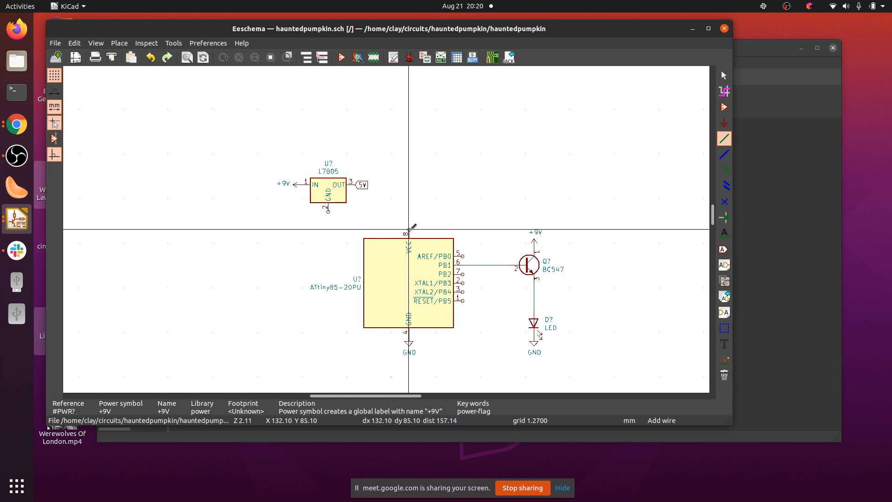
Place a global label named 5V on the ATtiny85's VCC pin 8 and rotate it clockwise once to point upward.
{"action": "left_click", "coordinate": [724, 249]}
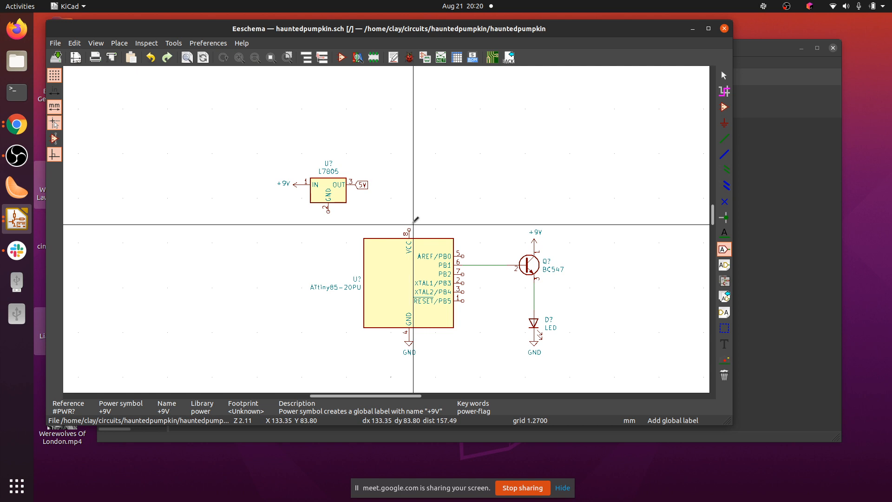
{"action": "left_click", "coordinate": [409, 224]}
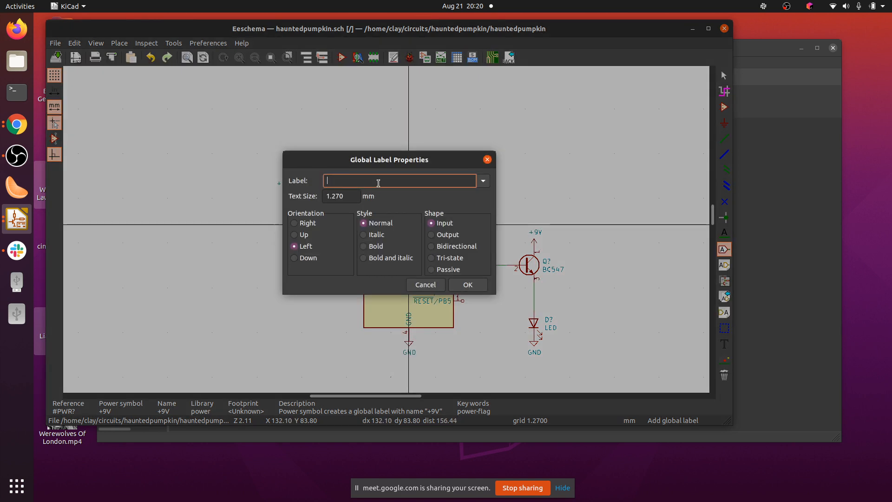
{"action": "type", "text": "%"}
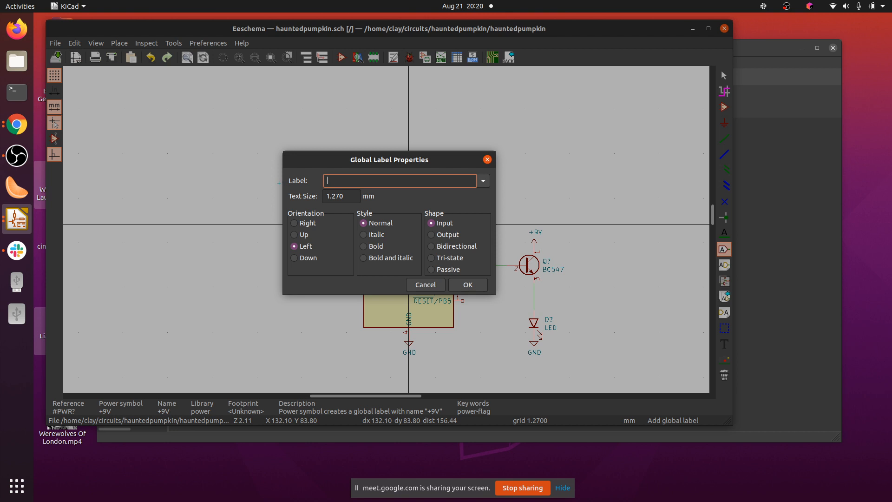
{"action": "left_click", "coordinate": [456, 291]}
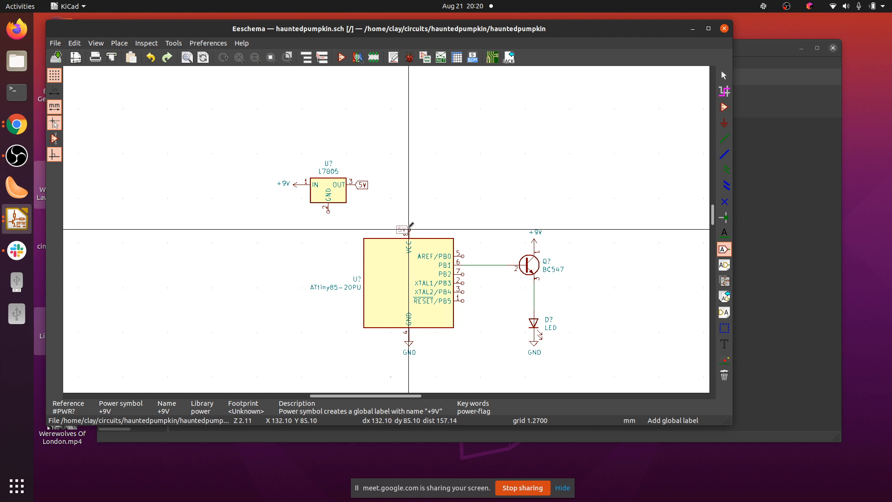
{"action": "left_click", "coordinate": [409, 229]}
{"action": "right_click", "coordinate": [404, 229]}
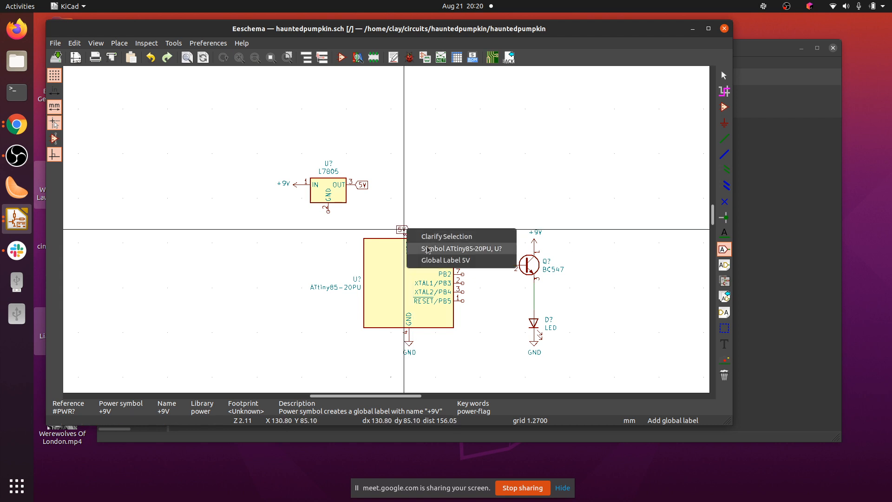
{"action": "left_click", "coordinate": [432, 261]}
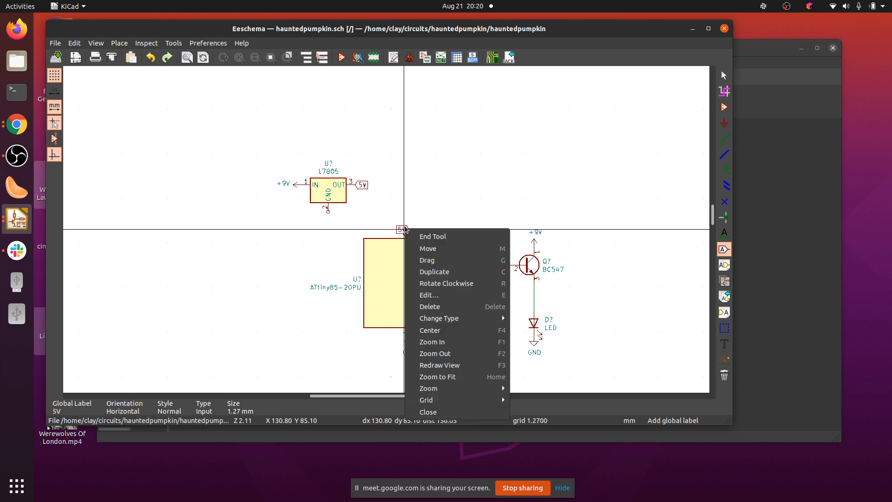
{"action": "left_click", "coordinate": [457, 284]}
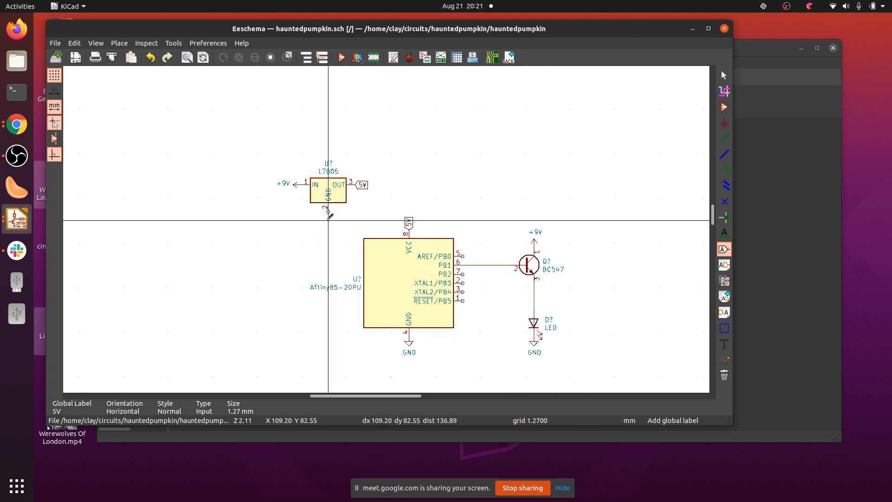
Place a GND power symbol on the L7805's GND pin 2.
{"action": "left_click", "coordinate": [727, 124]}
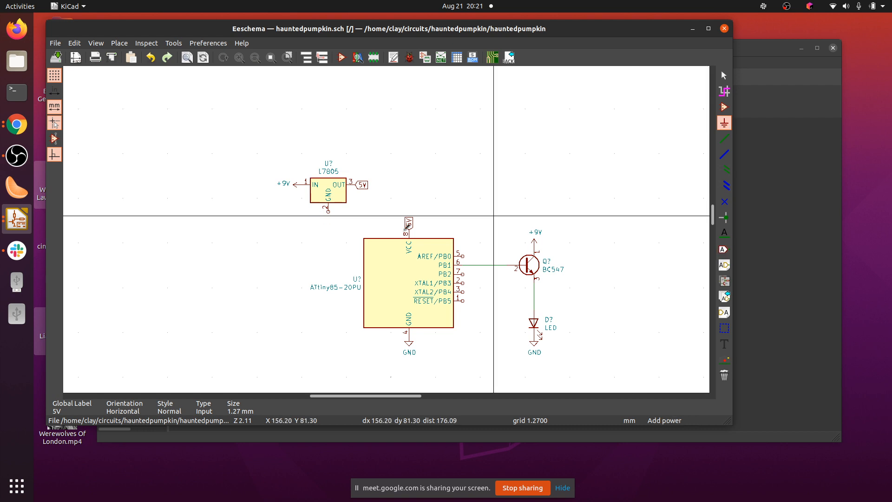
{"action": "left_click", "coordinate": [328, 211]}
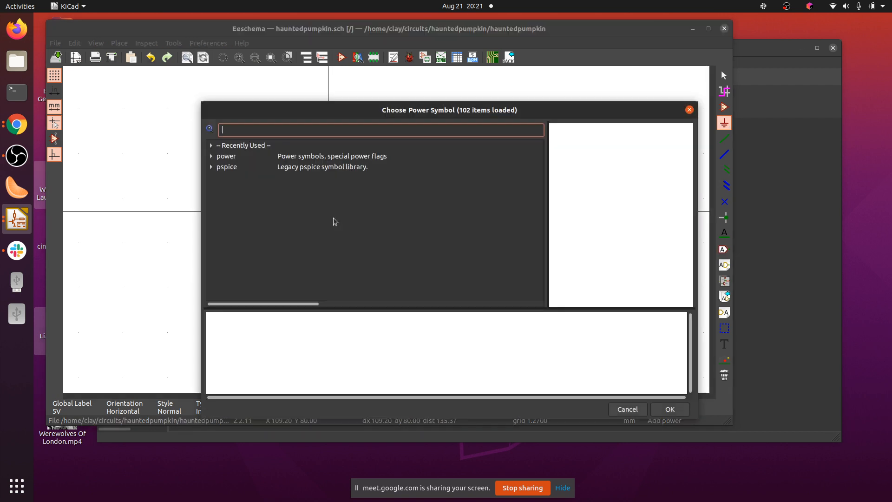
{"action": "left_click", "coordinate": [211, 158]}
{"action": "left_click", "coordinate": [211, 157]}
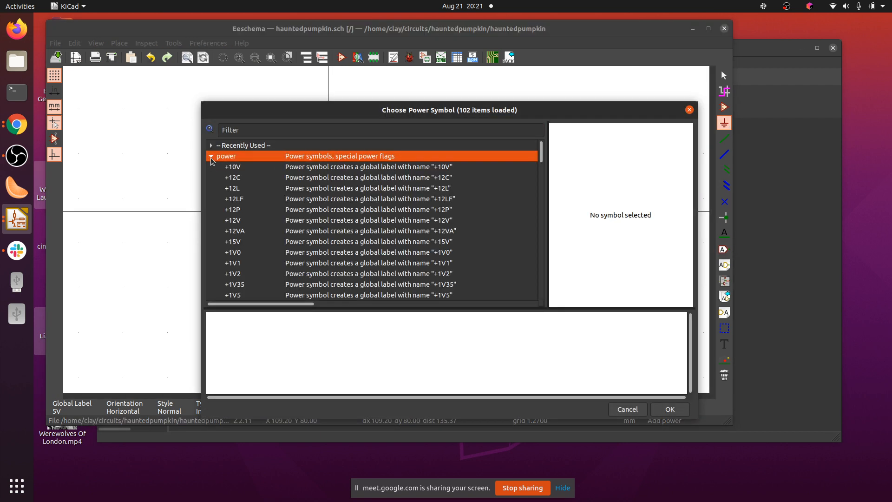
{"action": "left_click", "coordinate": [256, 131]}
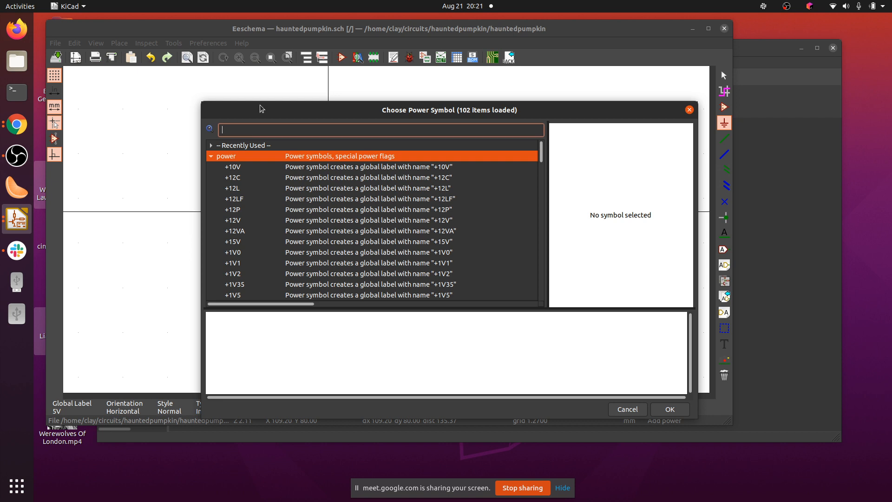
{"action": "type", "text": "GND"}
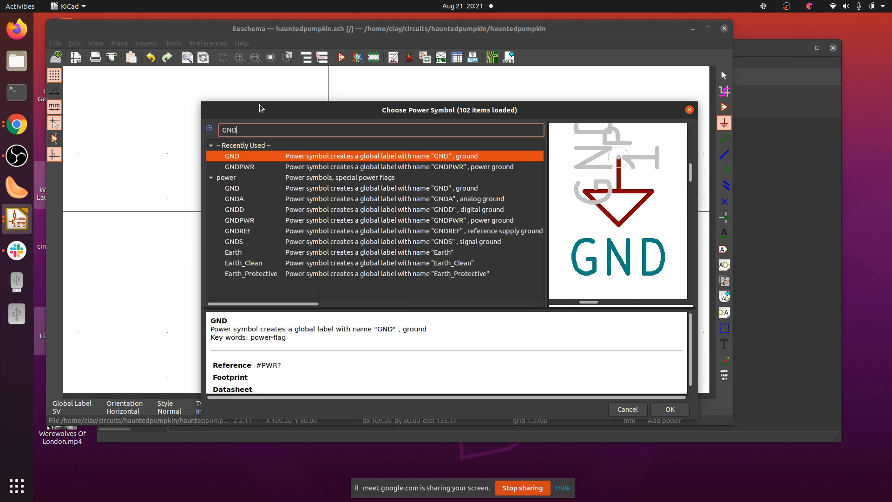
{"action": "double_click", "coordinate": [246, 161]}
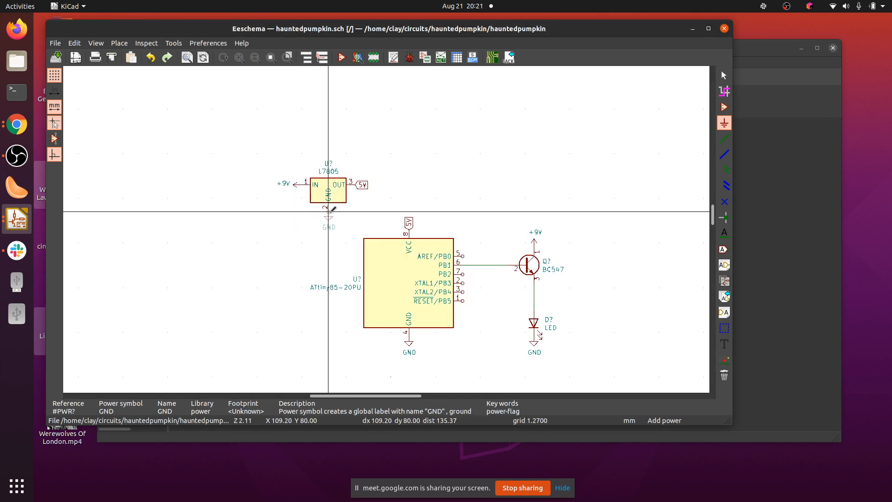
{"action": "left_click", "coordinate": [328, 212]}
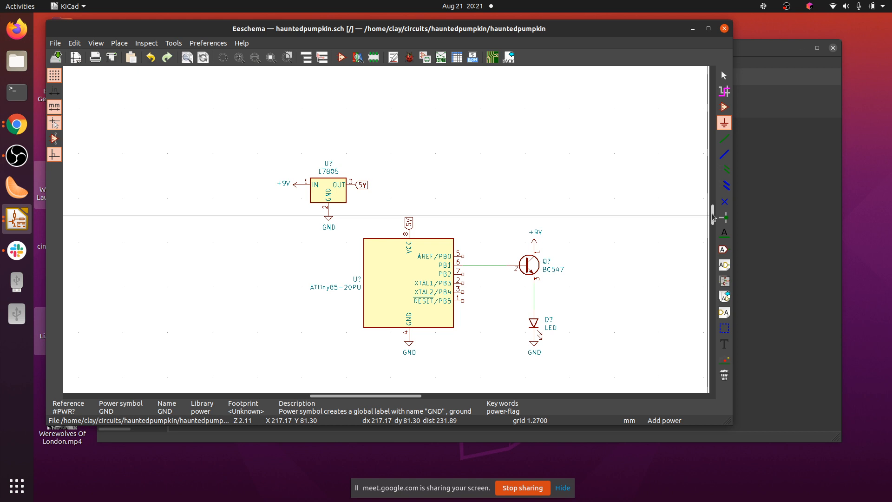
Set the L7805 symbol's reference to U1 in its properties.
{"action": "mouse_move", "coordinate": [713, 217]}
{"action": "left_mouse_down"}
{"action": "mouse_move", "coordinate": [713, 235]}
{"action": "mouse_move", "coordinate": [713, 222]}
{"action": "left_mouse_up"}
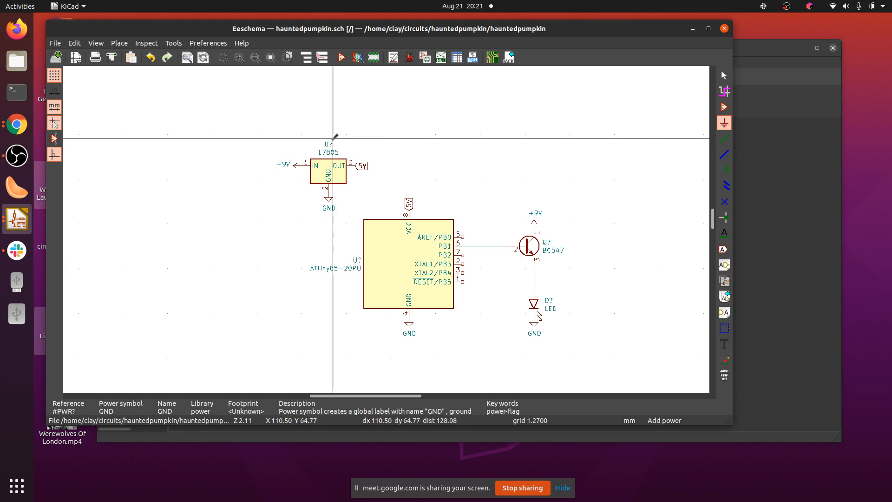
{"action": "right_click", "coordinate": [328, 157]}
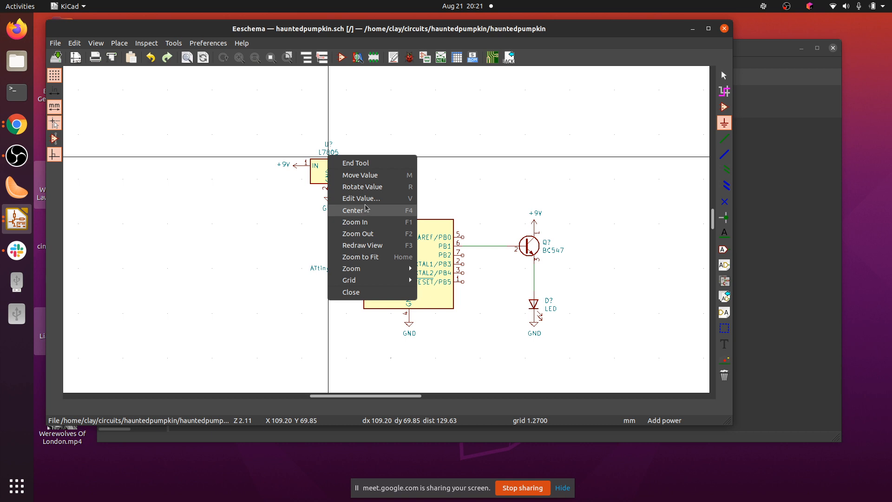
{"action": "left_click", "coordinate": [323, 172]}
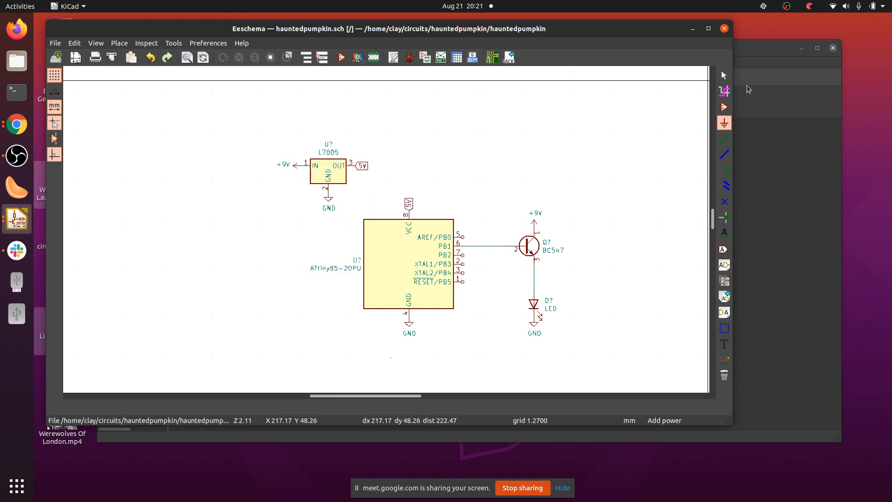
{"action": "key", "text": "Escape"}
{"action": "left_click", "coordinate": [337, 161]}
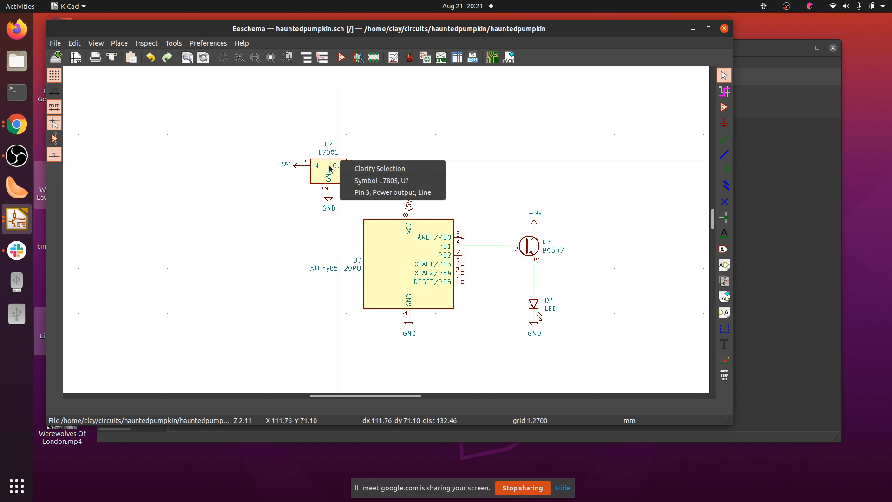
{"action": "left_click", "coordinate": [374, 181]}
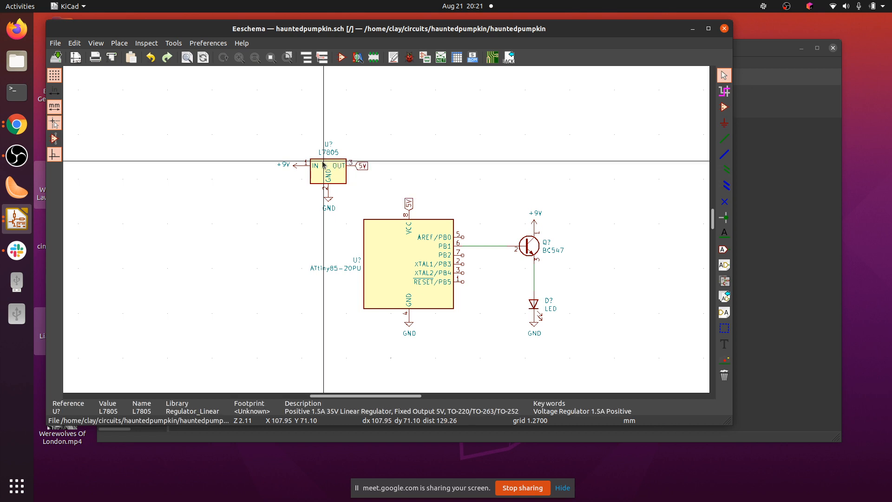
{"action": "right_click", "coordinate": [327, 162]}
{"action": "mouse_move", "coordinate": [370, 205]}
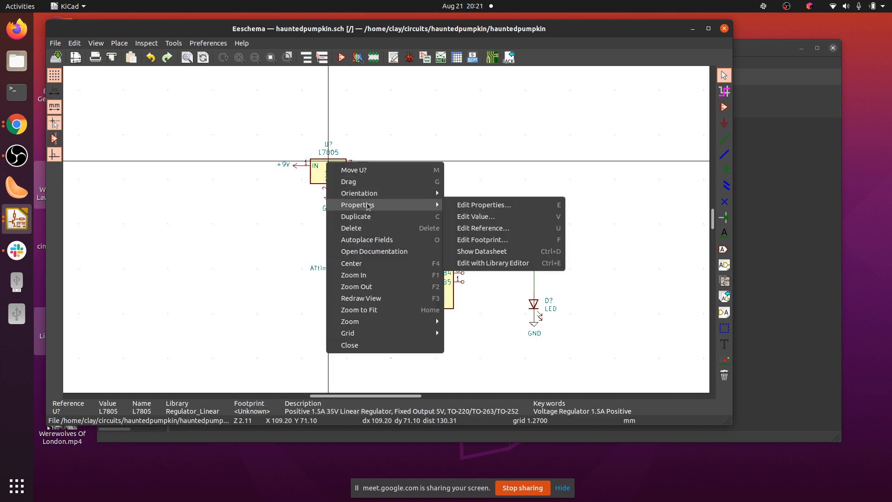
{"action": "left_click", "coordinate": [483, 205]}
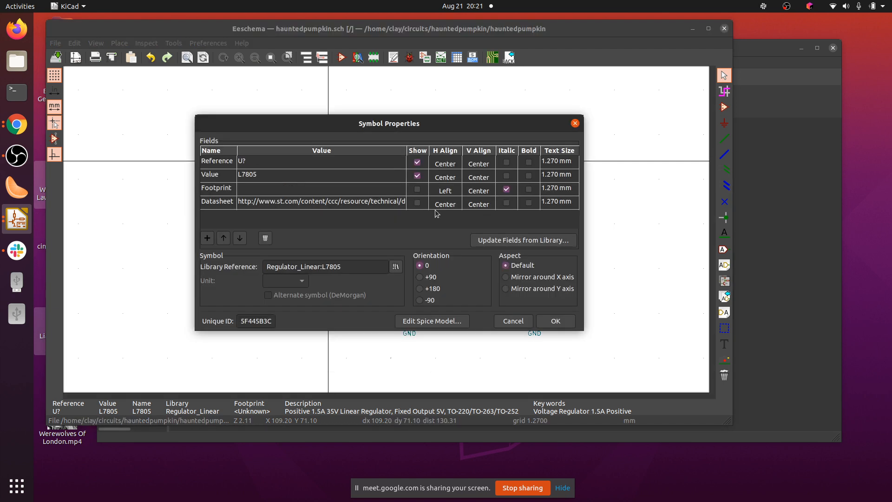
{"action": "left_click", "coordinate": [304, 161]}
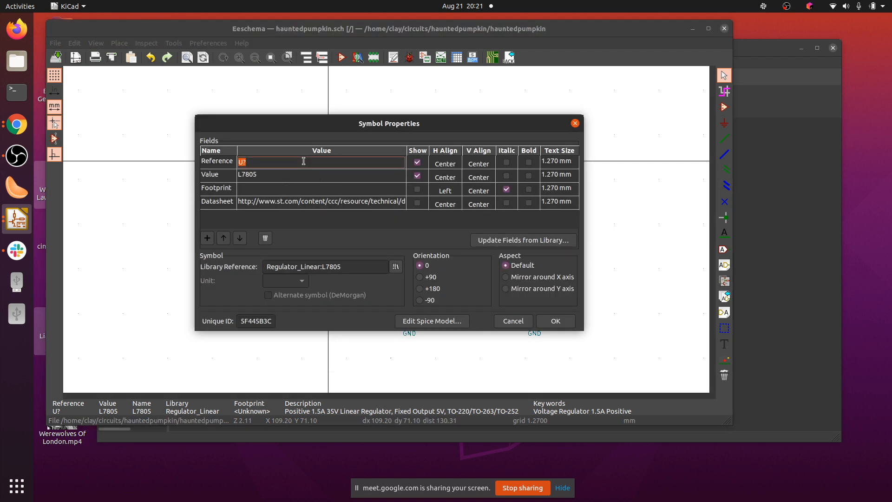
{"action": "key", "text": "Return"}
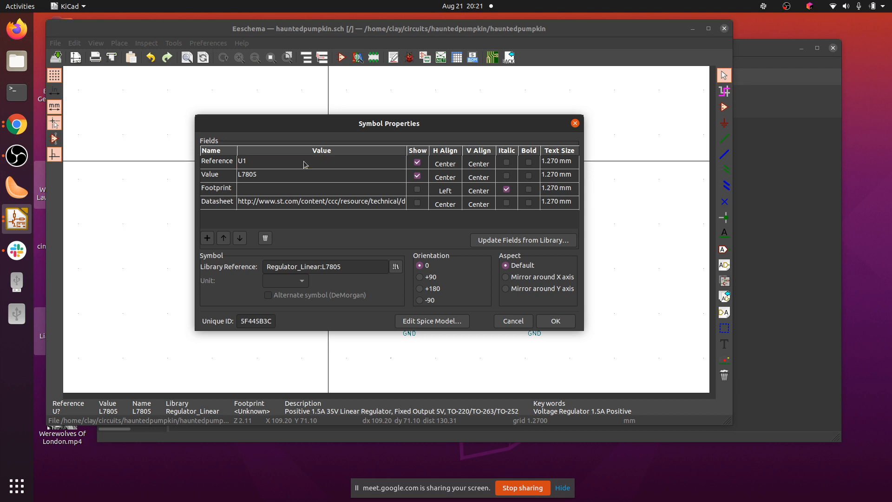
{"action": "left_click", "coordinate": [556, 321]}
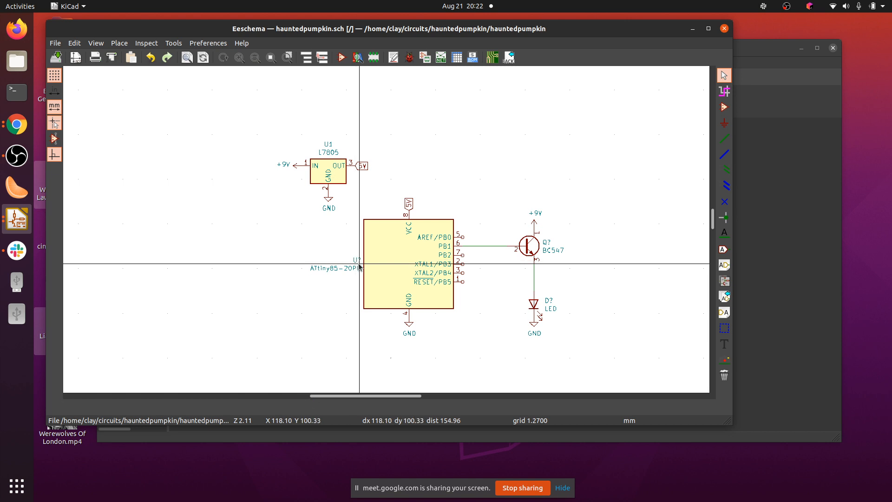
Set the ATtiny85 symbol's reference to U2 in its properties.
{"action": "left_click", "coordinate": [379, 268]}
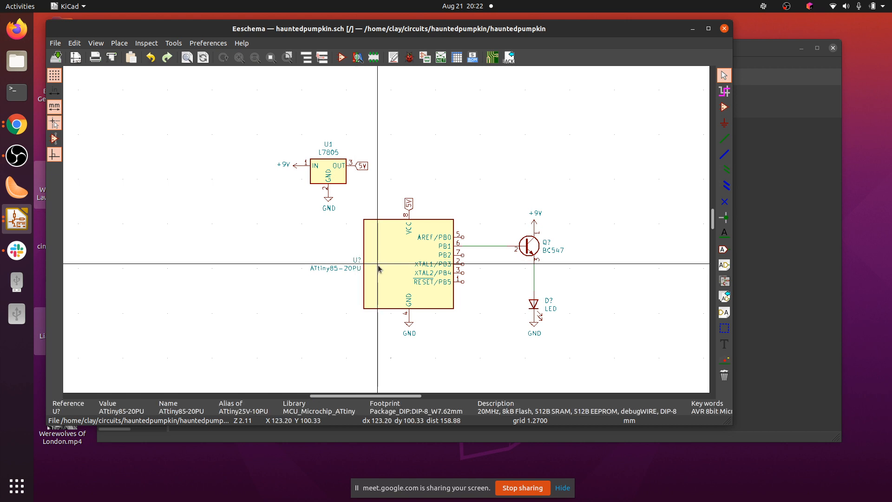
{"action": "right_click", "coordinate": [378, 269]}
{"action": "mouse_move", "coordinate": [466, 306]}
{"action": "left_click", "coordinate": [535, 307]}
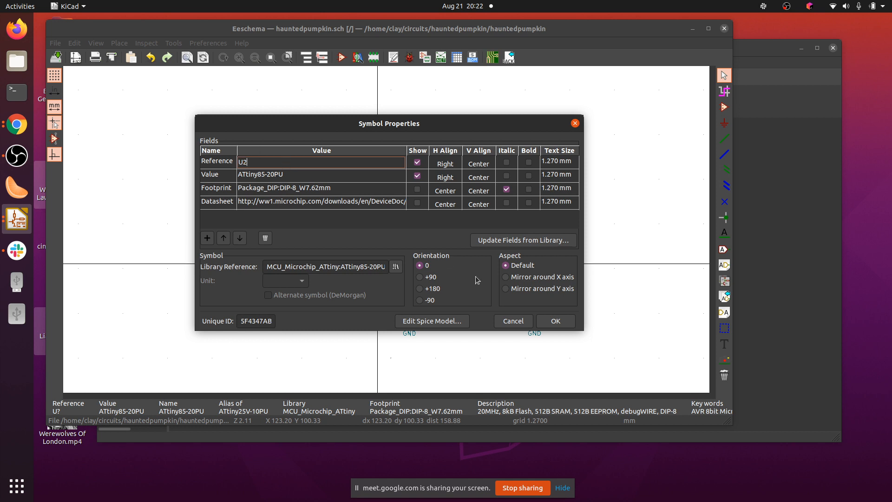
{"action": "left_click", "coordinate": [555, 322]}
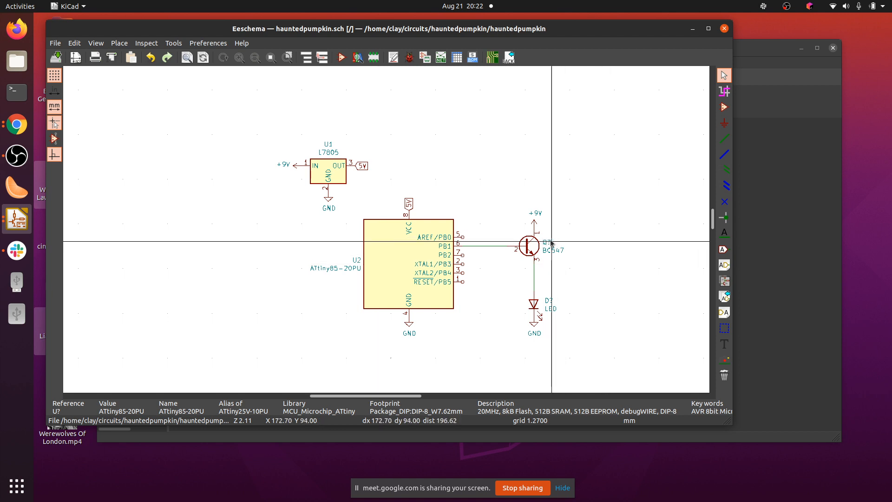
Set the BC547 transistor symbol's reference to Q1 in its properties.
{"action": "right_click", "coordinate": [534, 242]}
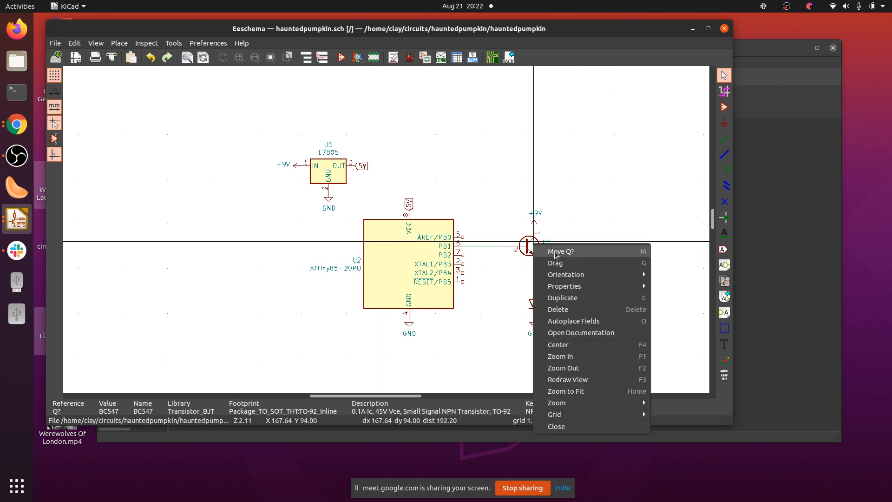
{"action": "mouse_move", "coordinate": [568, 286]}
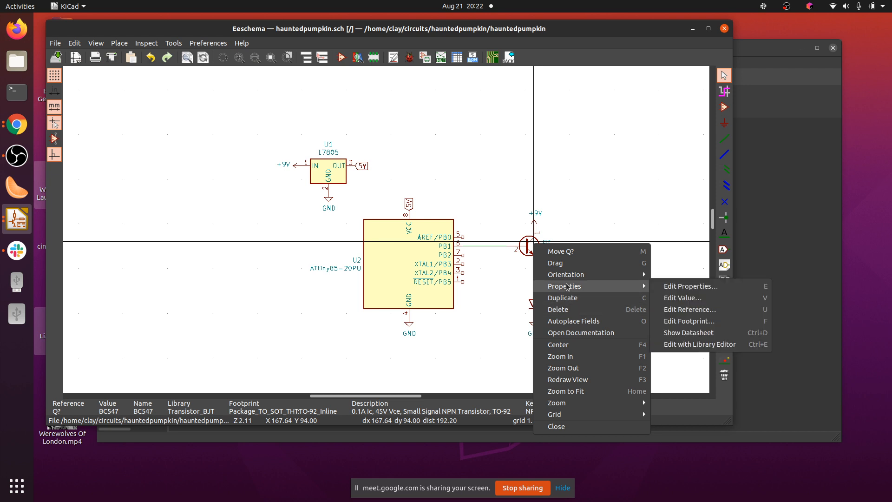
{"action": "left_click", "coordinate": [693, 286]}
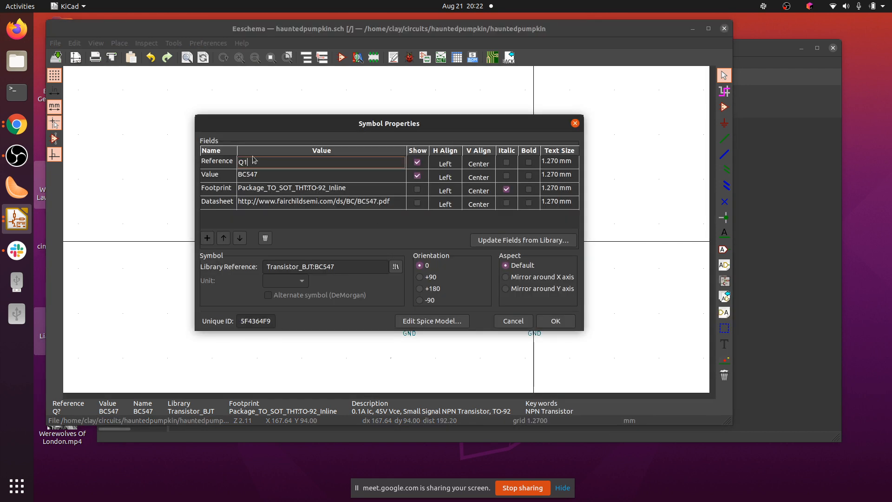
{"action": "left_click", "coordinate": [560, 325]}
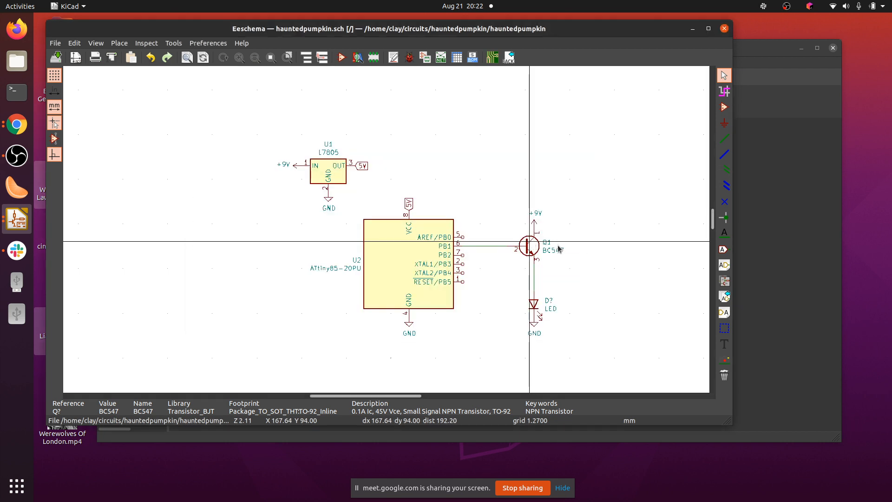
Set the LED symbol's reference to D1 in its properties and save the schematic.
{"action": "right_click", "coordinate": [533, 305]}
{"action": "mouse_move", "coordinate": [550, 346]}
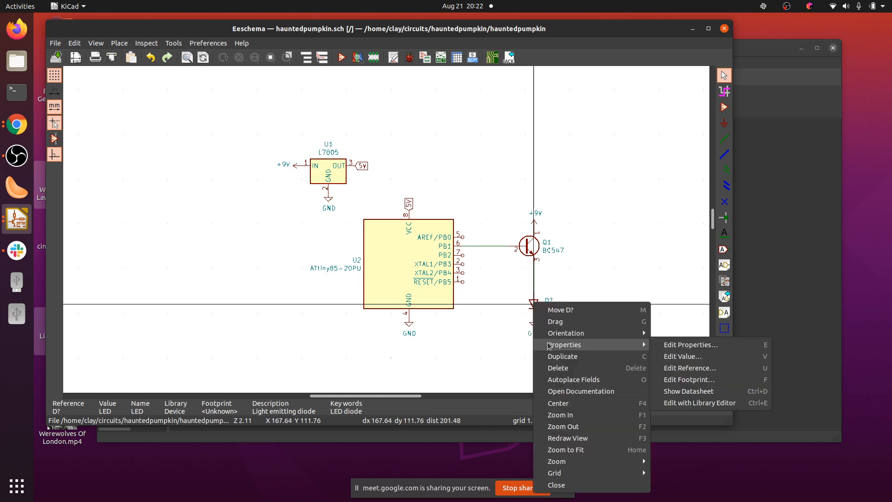
{"action": "left_click", "coordinate": [697, 345]}
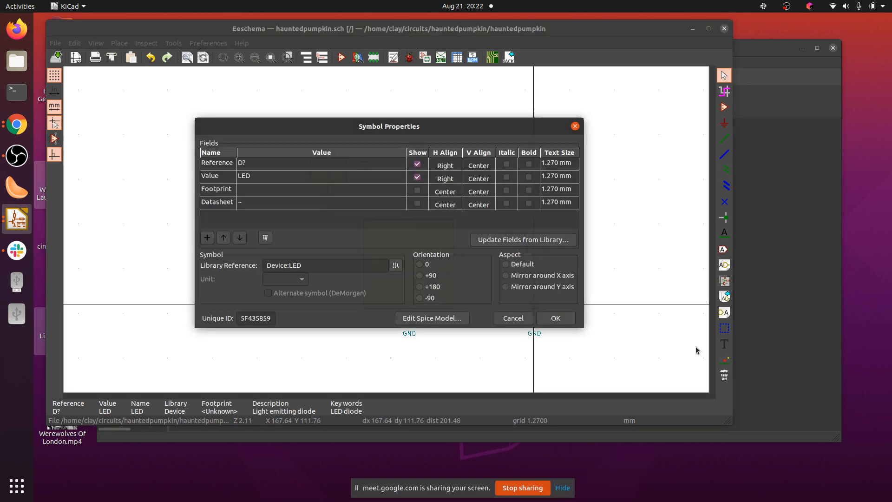
{"action": "left_click", "coordinate": [297, 163]}
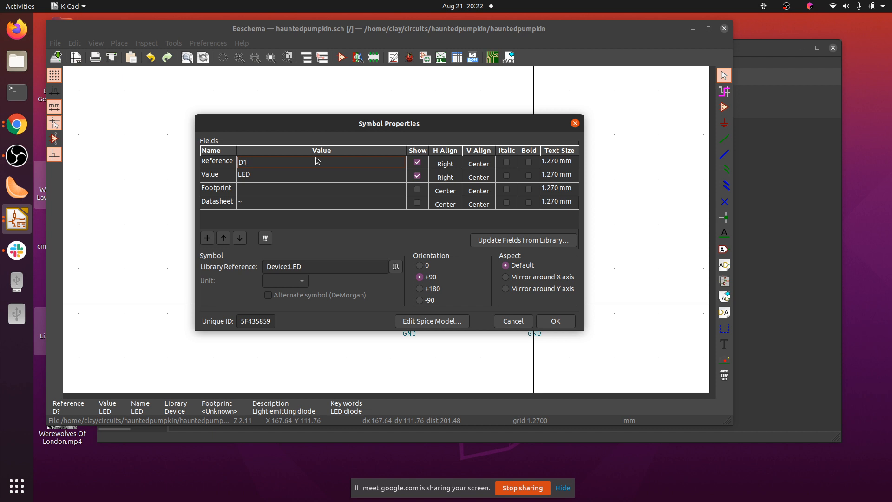
{"action": "type", "text": "1"}
{"action": "left_click", "coordinate": [556, 320]}
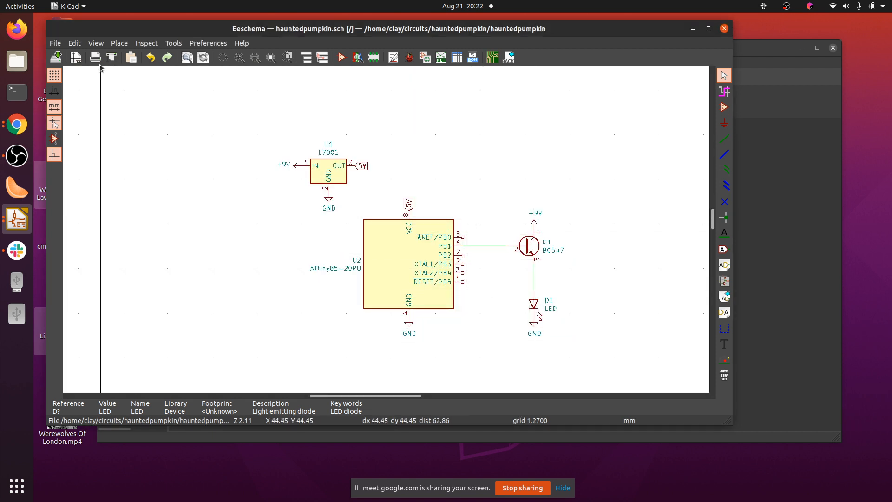
{"action": "key", "text": "ctrl+s"}
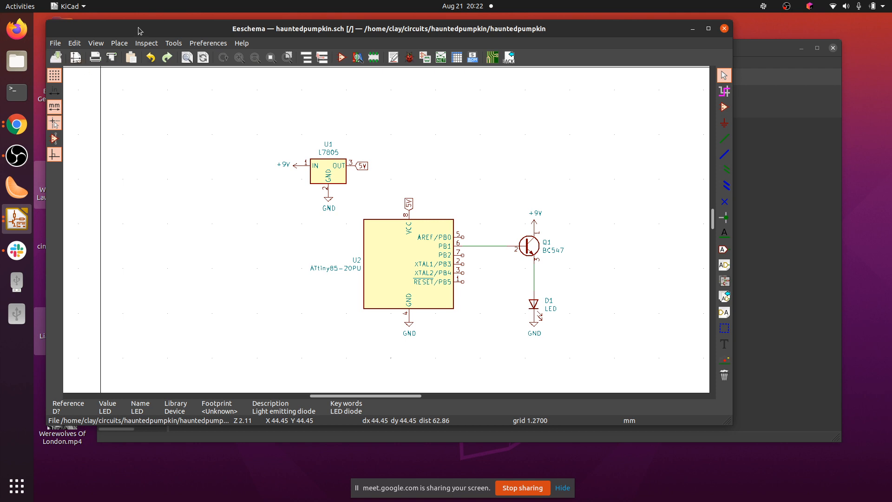
Open the project's board layout from the schematic and arrange its window to compare the existing footprints with the schematic.
{"action": "left_click", "coordinate": [497, 58]}
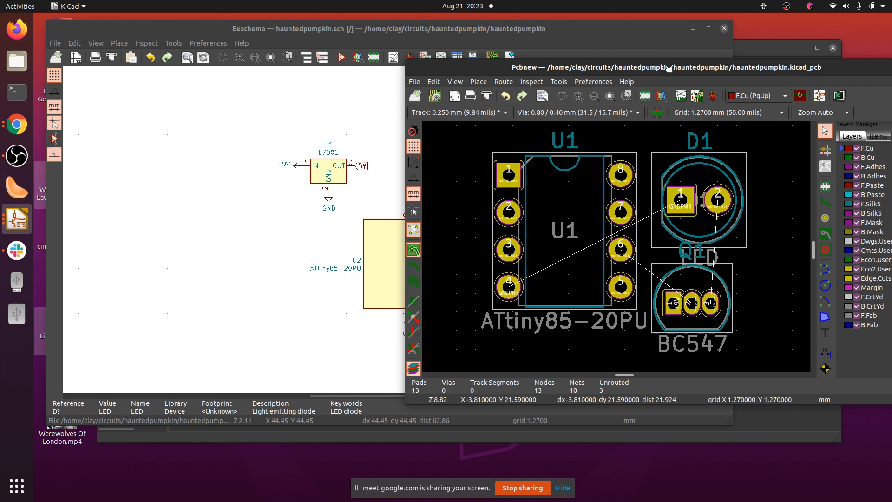
{"action": "left_click_drag", "start_coordinate": [669, 69], "coordinate": [489, 61]}
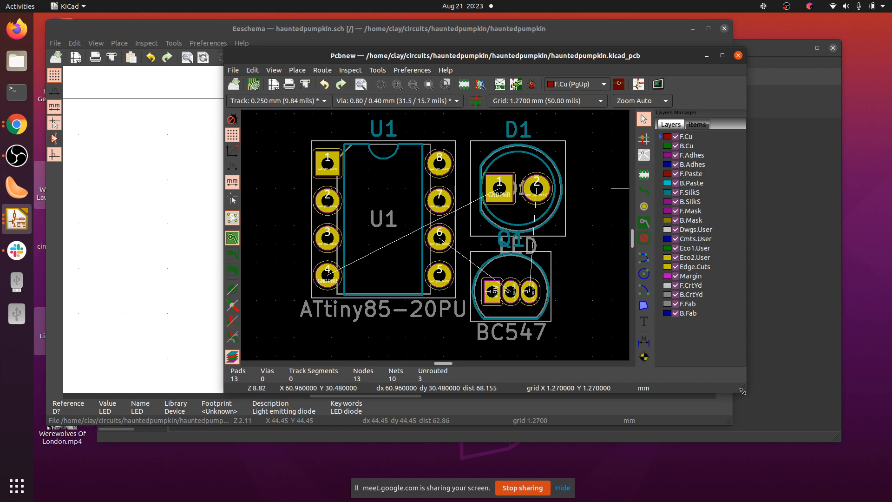
{"action": "left_click_drag", "start_coordinate": [745, 391], "coordinate": [832, 461]}
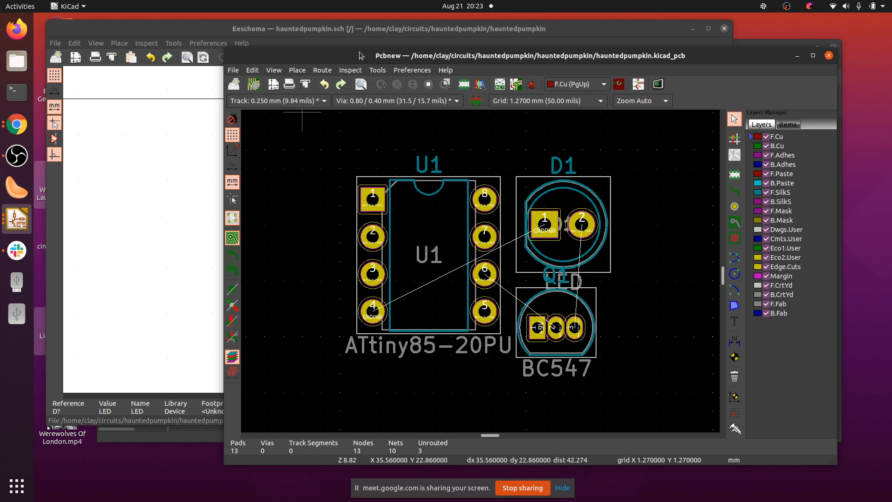
{"action": "left_click_drag", "start_coordinate": [352, 55], "coordinate": [548, 95]}
{"action": "left_click", "coordinate": [418, 184]}
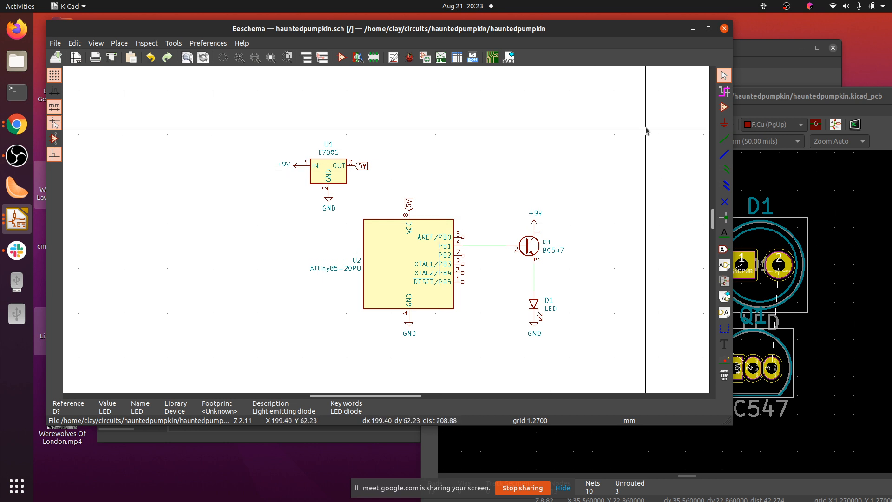
{"action": "left_click", "coordinate": [821, 103]}
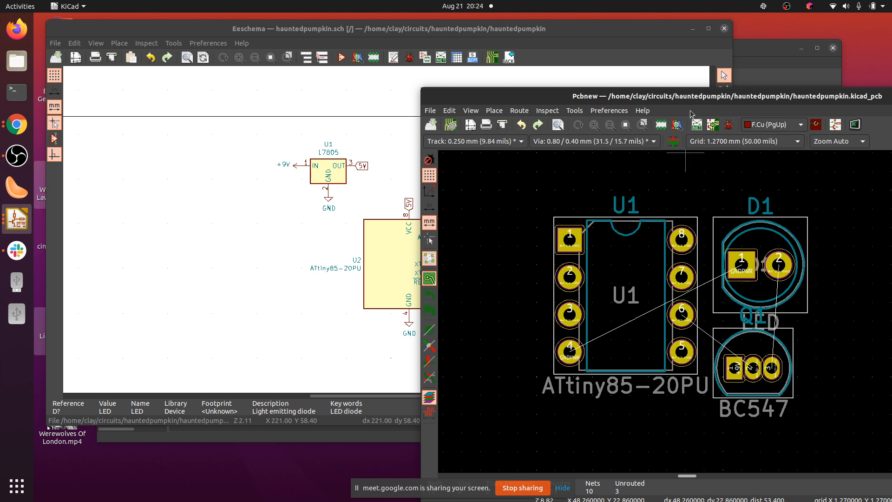
{"action": "left_click_drag", "start_coordinate": [694, 96], "coordinate": [487, 48]}
Delete all the old footprints from the board layout and close the board editor.
{"action": "scroll", "coordinate": [472, 265], "scroll_direction": "down", "scroll_amount": 7}
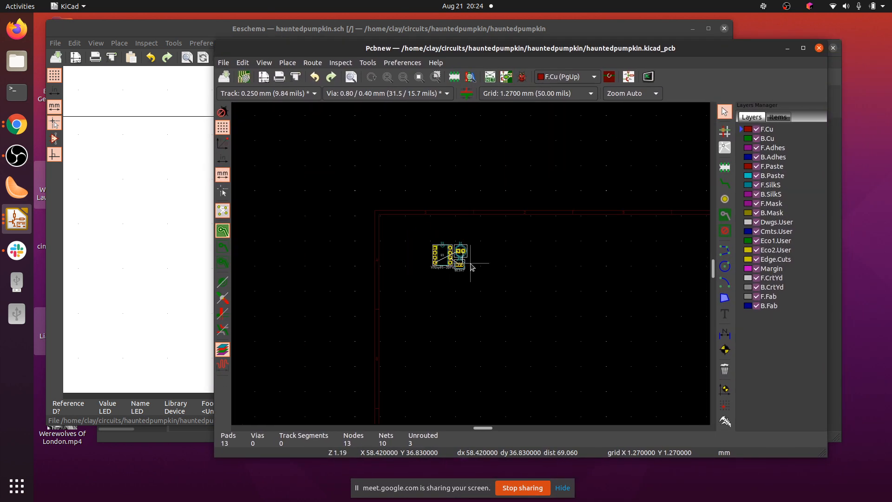
{"action": "scroll", "coordinate": [471, 266], "scroll_direction": "up", "scroll_amount": 5}
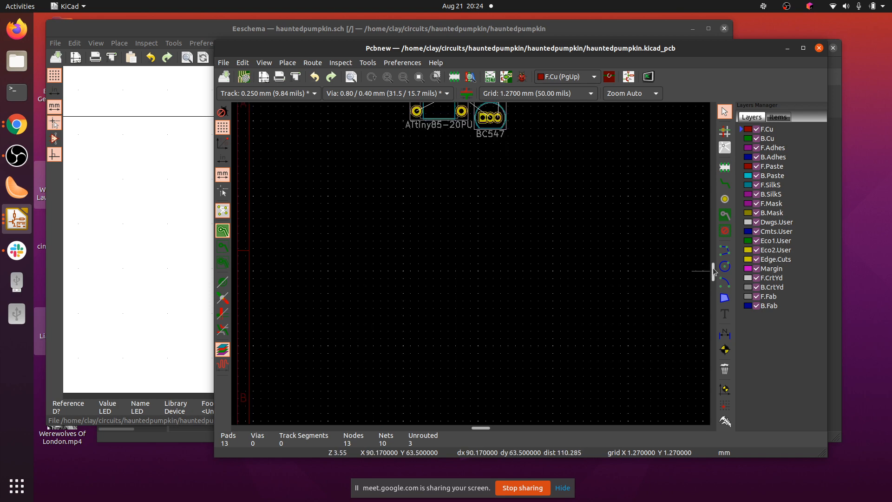
{"action": "mouse_move", "coordinate": [713, 268]}
{"action": "left_mouse_down"}
{"action": "mouse_move", "coordinate": [708, 240]}
{"action": "mouse_move", "coordinate": [709, 263]}
{"action": "left_mouse_up"}
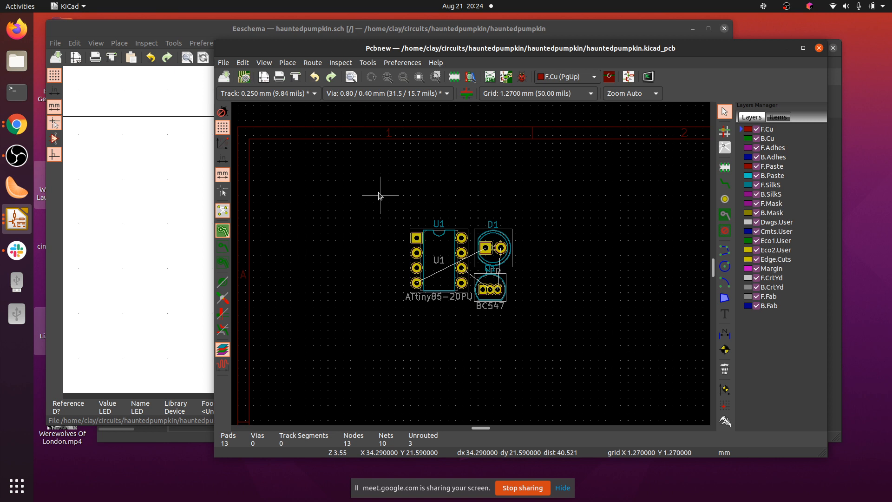
{"action": "left_click_drag", "start_coordinate": [379, 193], "coordinate": [545, 333]}
{"action": "key", "text": "Delete"}
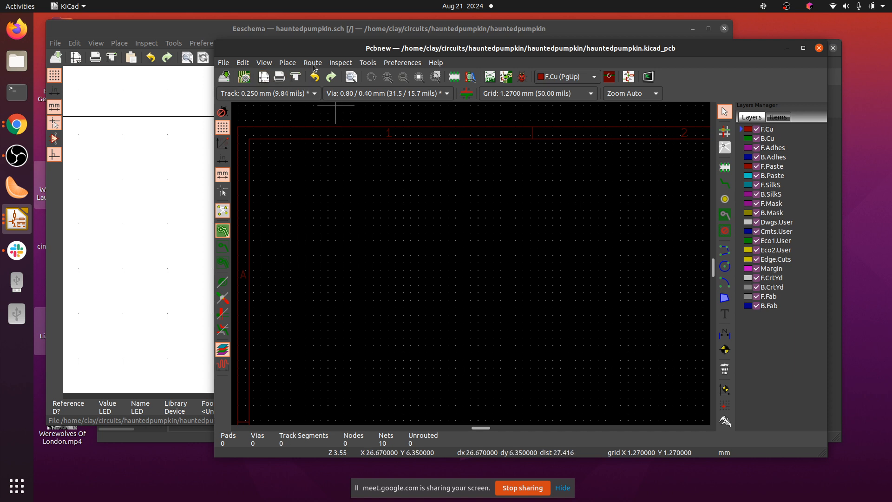
{"action": "left_click", "coordinate": [819, 48]}
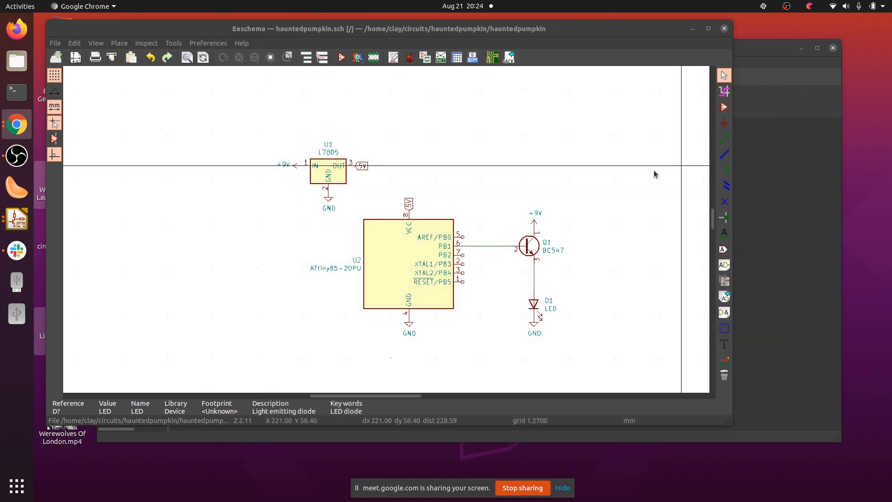
Delete the hauntedpumpkin.kicad_pcb file from the project in the KiCad project manager.
{"action": "left_click_drag", "start_coordinate": [331, 35], "coordinate": [489, 76]}
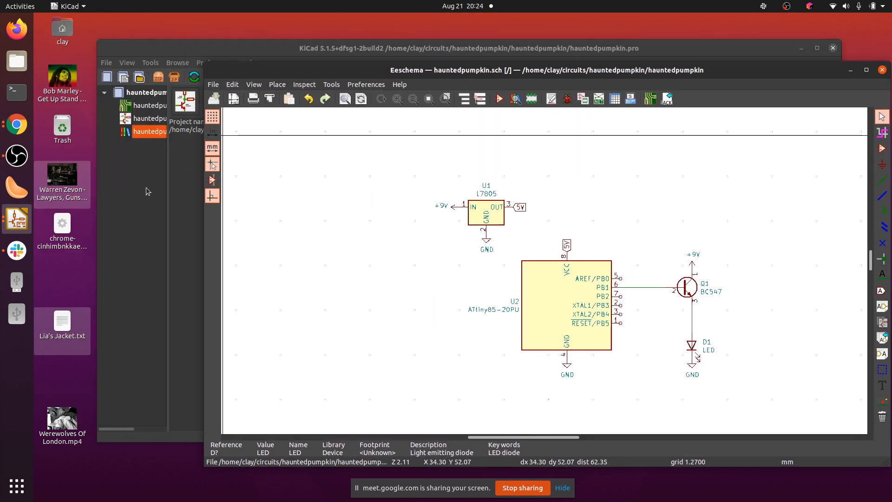
{"action": "left_click", "coordinate": [150, 106]}
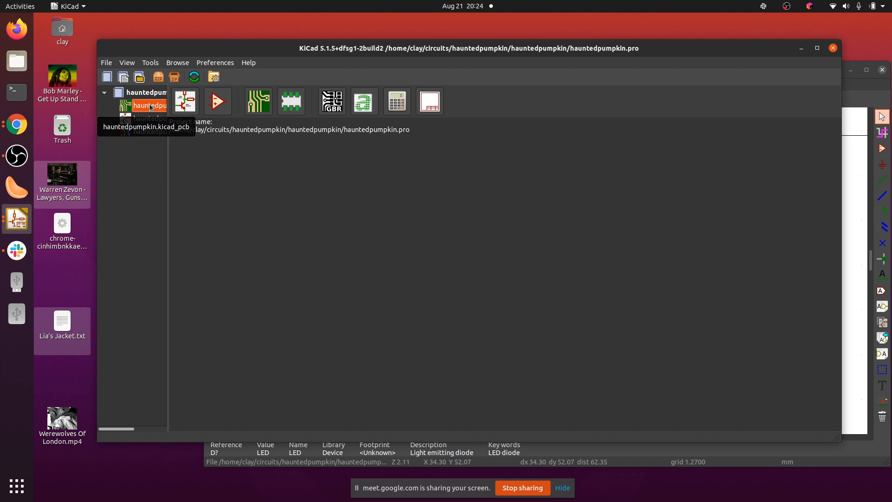
{"action": "right_click", "coordinate": [150, 106]}
{"action": "left_click", "coordinate": [204, 136]}
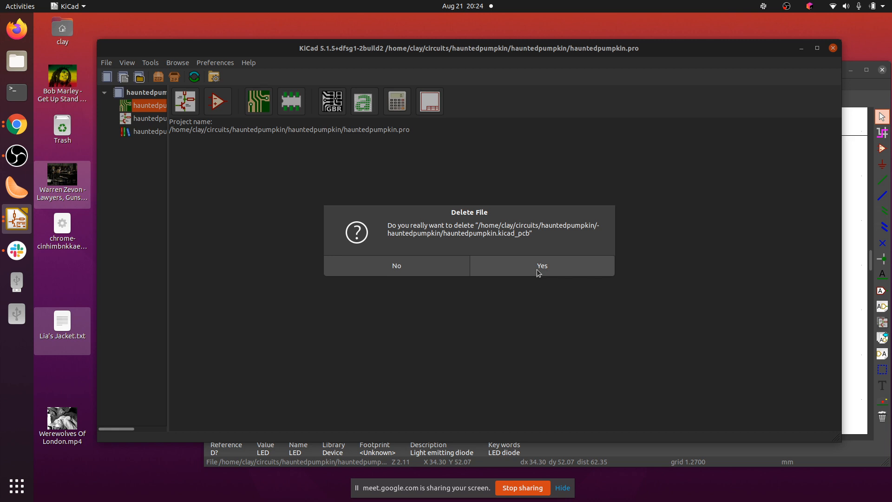
{"action": "left_click", "coordinate": [537, 268]}
Create a new hauntedpumpkin.kicad_pcb board from the schematic editor and position the board window so both editors are accessible.
{"action": "left_click", "coordinate": [860, 88]}
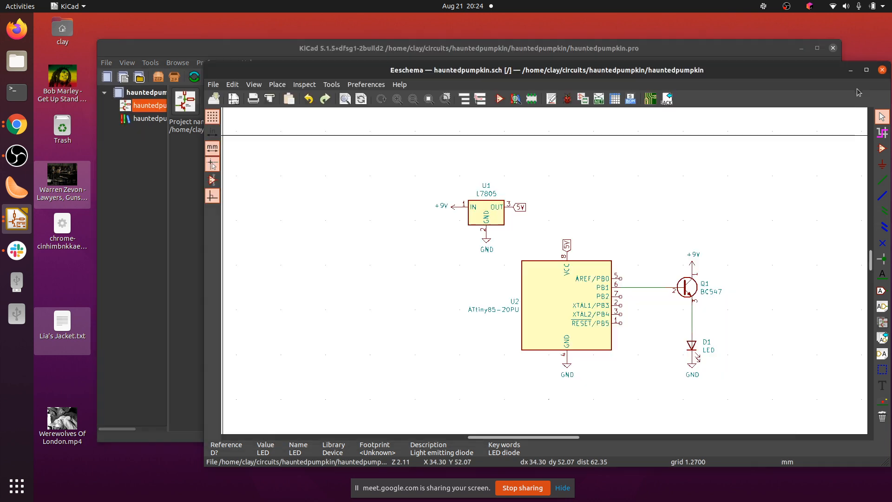
{"action": "left_click", "coordinate": [652, 98]}
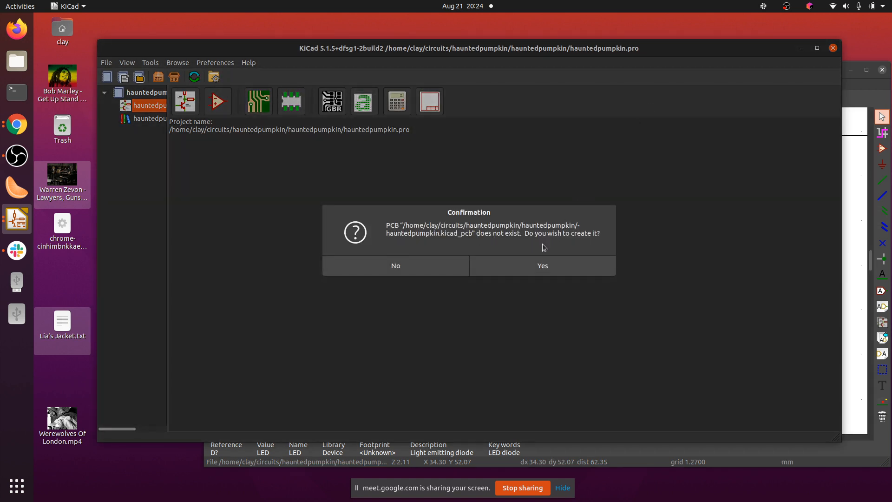
{"action": "left_click", "coordinate": [552, 268]}
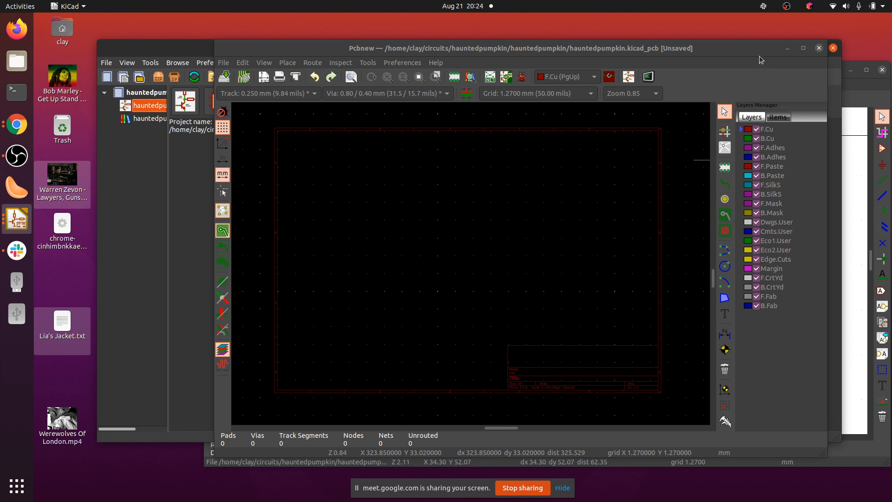
{"action": "left_click_drag", "start_coordinate": [756, 44], "coordinate": [587, 17]}
{"action": "left_click", "coordinate": [868, 96]}
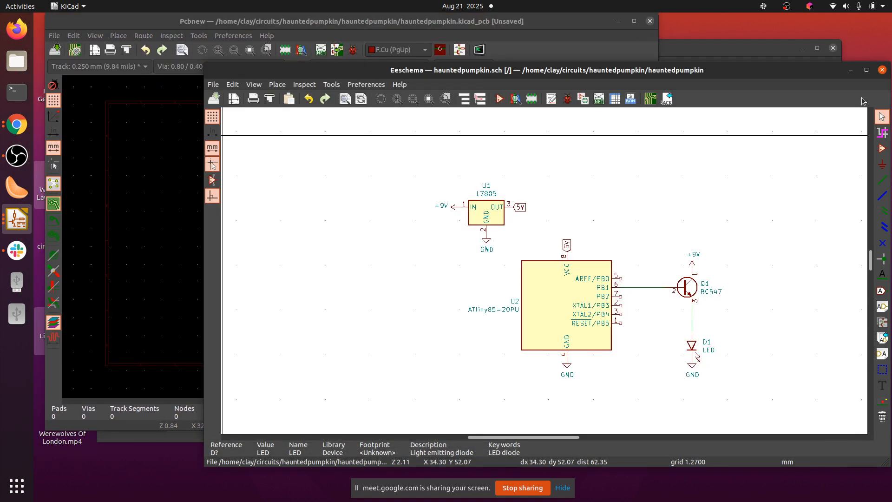
{"action": "left_click", "coordinate": [222, 23]}
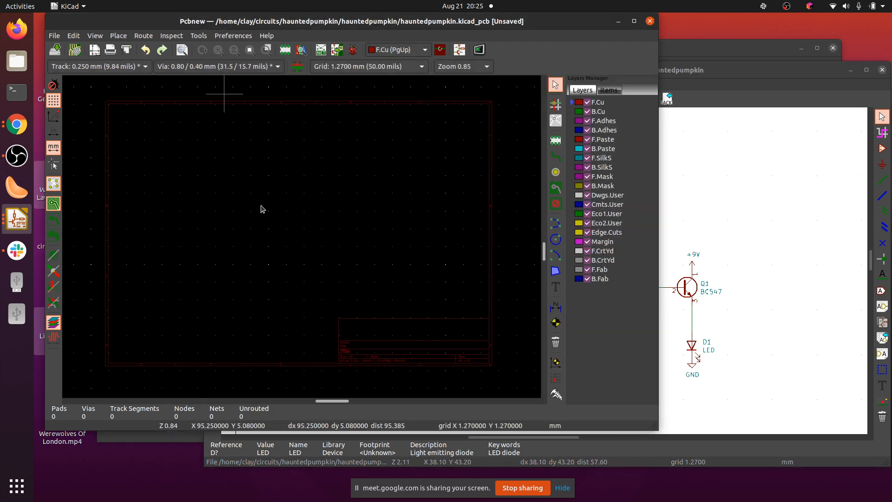
Examine the Board Setup layer list and its available layer-set presets, and close the setup without changing any settings.
{"action": "scroll", "coordinate": [301, 237], "scroll_direction": "down", "scroll_amount": 2}
{"action": "scroll", "coordinate": [302, 238], "scroll_direction": "up", "scroll_amount": 2}
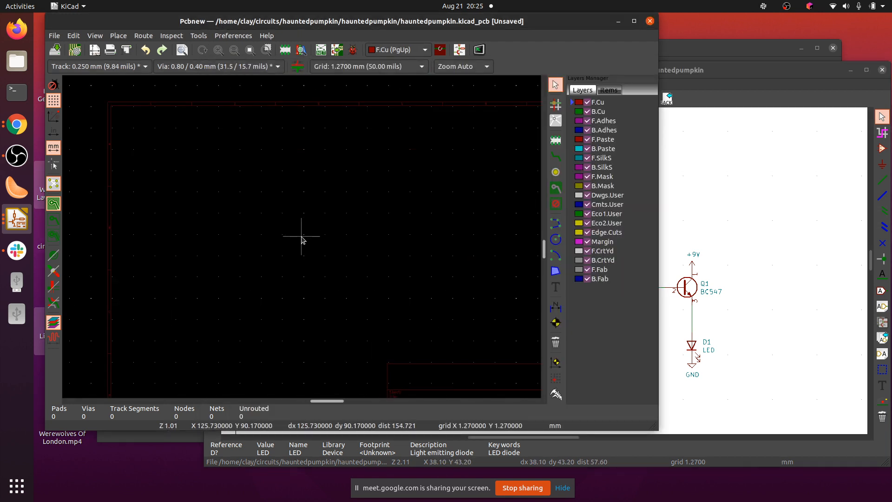
{"action": "scroll", "coordinate": [302, 238], "scroll_direction": "down", "scroll_amount": 1}
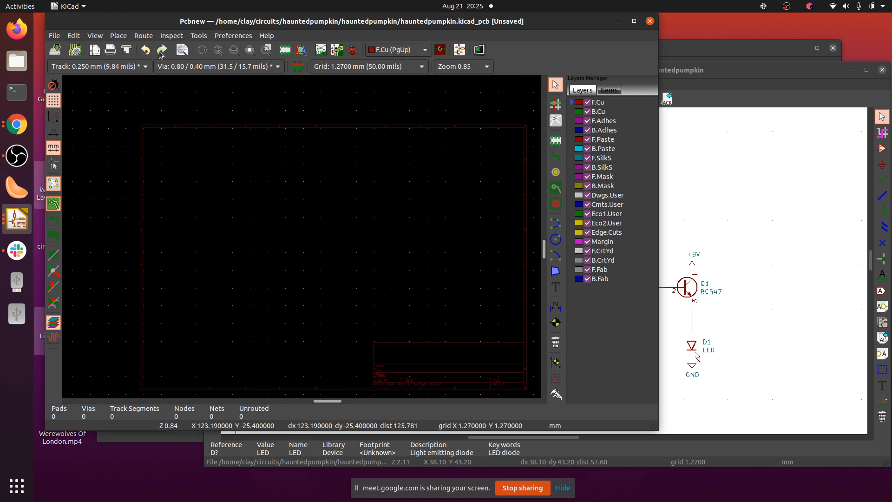
{"action": "left_click", "coordinate": [75, 50]}
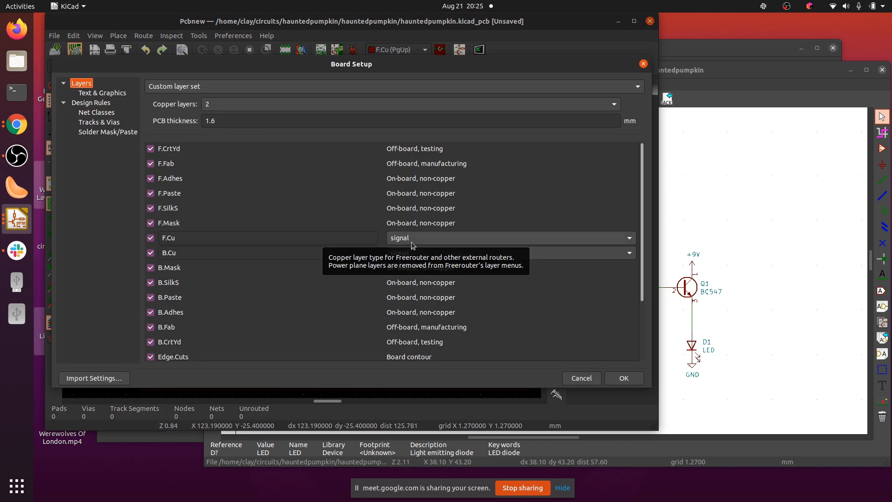
{"action": "left_click", "coordinate": [212, 88]}
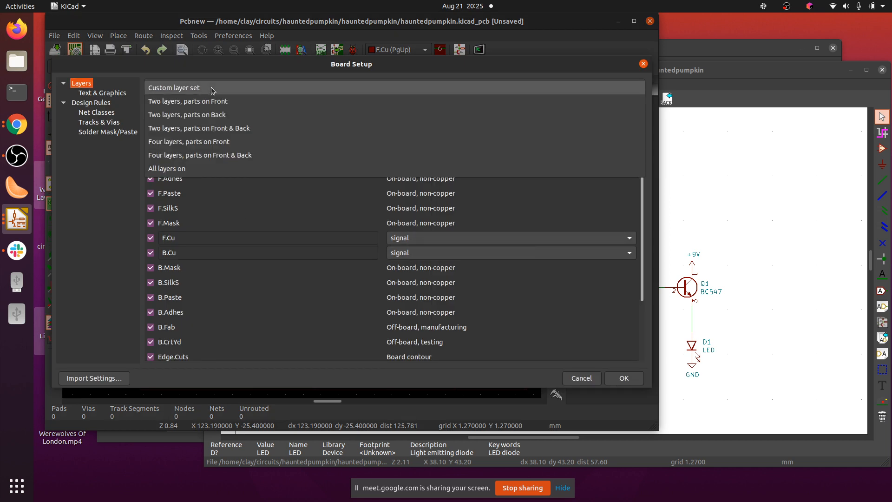
{"action": "left_click", "coordinate": [212, 89]}
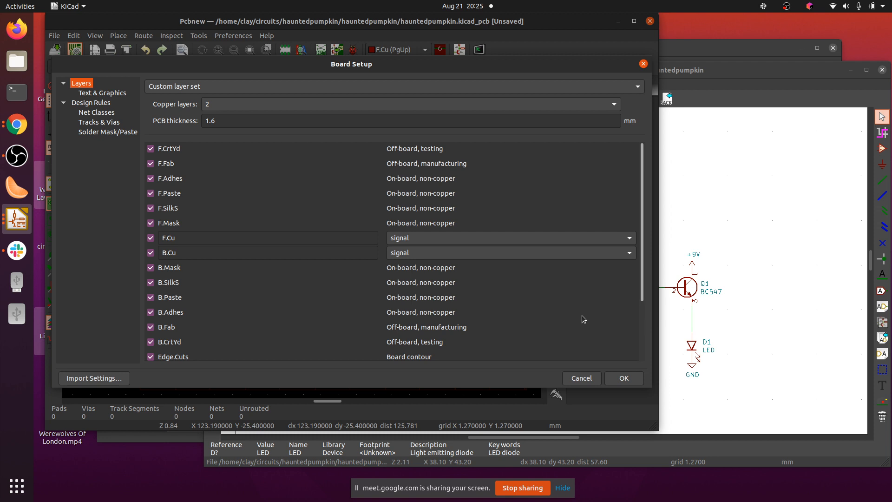
{"action": "left_click", "coordinate": [577, 381]}
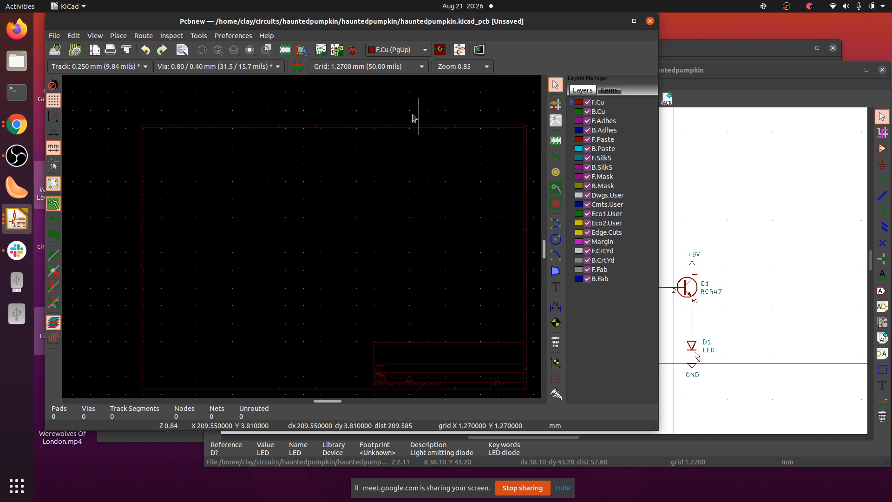
Update the PCB from the schematic and place the ATtiny85 and BC547 footprints together in the upper middle of the drawing sheet.
{"action": "left_click", "coordinate": [336, 50]}
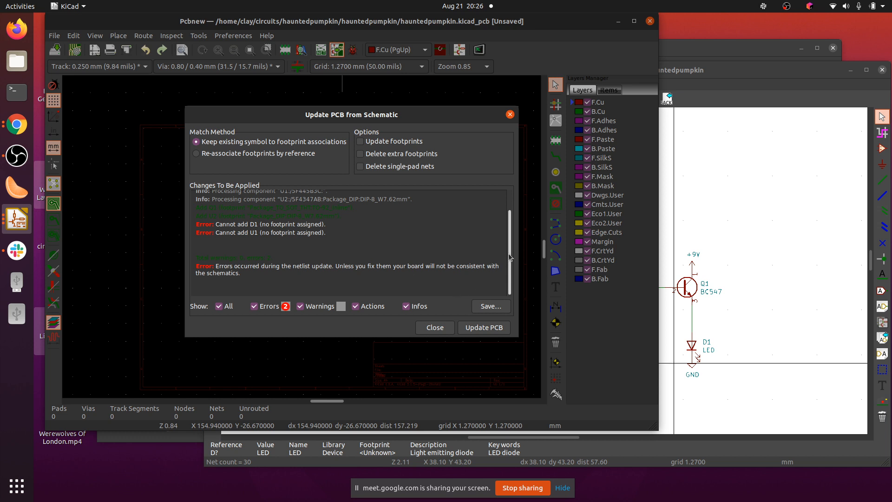
{"action": "left_click_drag", "start_coordinate": [509, 256], "coordinate": [509, 236]}
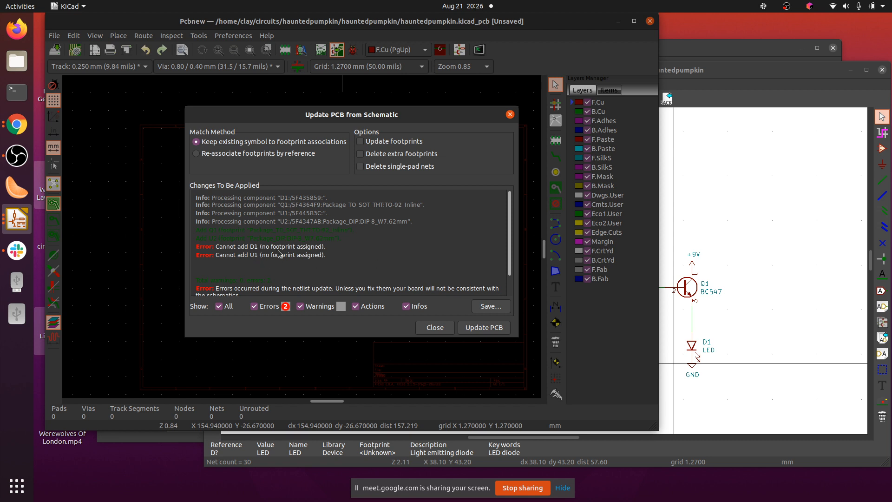
{"action": "scroll", "coordinate": [279, 249], "scroll_direction": "down", "scroll_amount": 1}
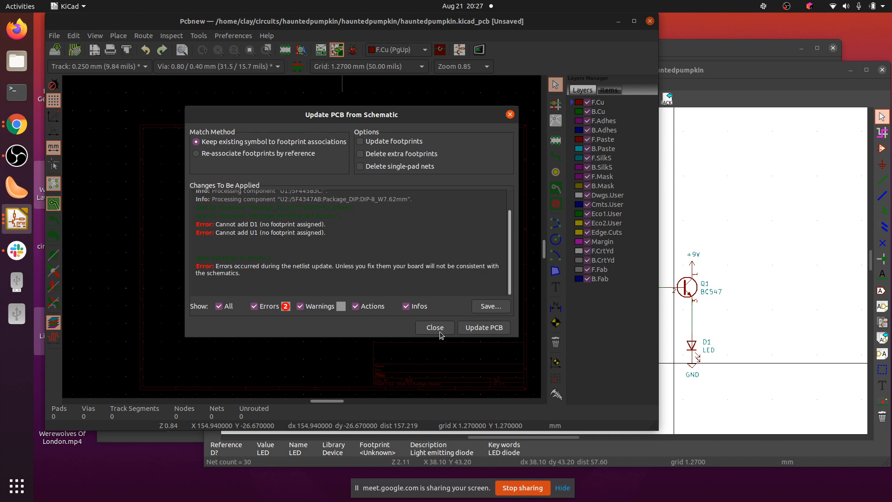
{"action": "left_click", "coordinate": [478, 331]}
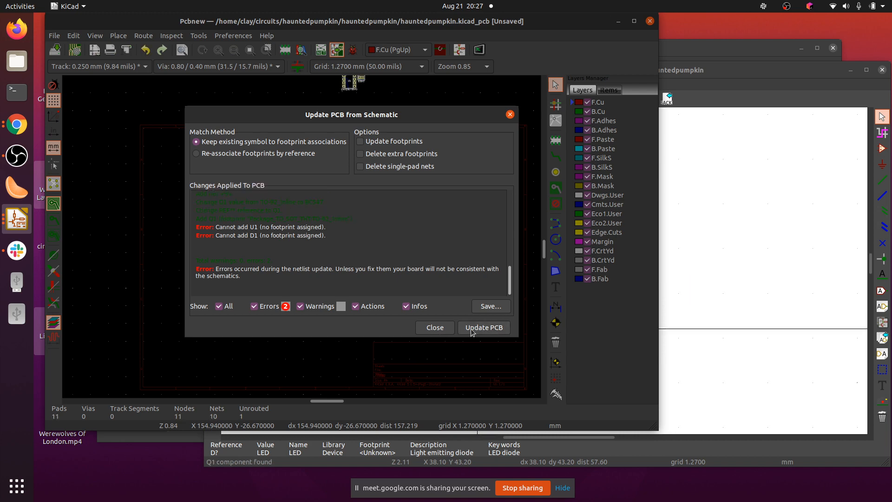
{"action": "left_click", "coordinate": [432, 328]}
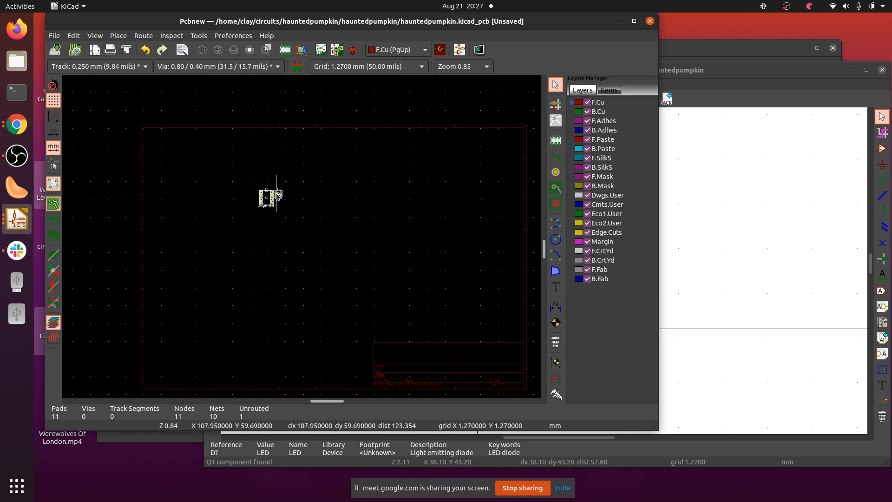
{"action": "left_click", "coordinate": [278, 193]}
Examine the ATtiny85 and BC547 footprints, pads and ratsnest lines up close, and enlarge the board editor window.
{"action": "scroll", "coordinate": [302, 238], "scroll_direction": "up", "scroll_amount": 4}
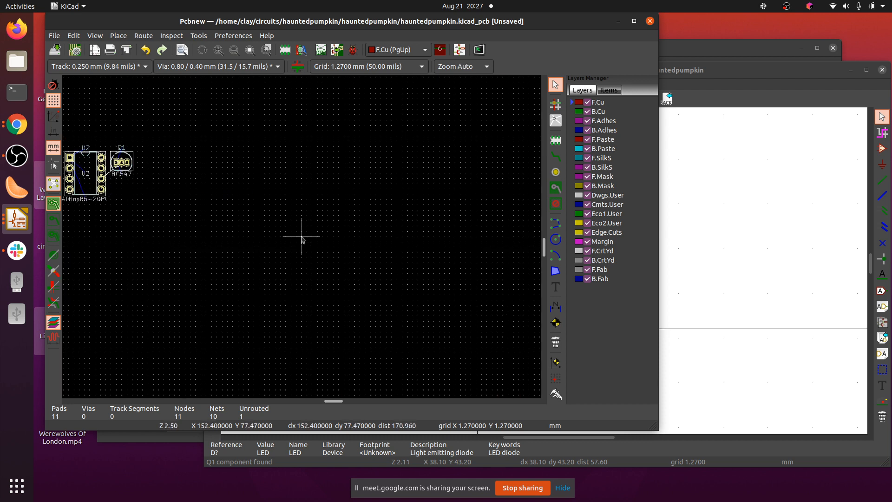
{"action": "left_click_drag", "start_coordinate": [333, 400], "coordinate": [320, 400]}
{"action": "scroll", "coordinate": [331, 301], "scroll_direction": "up", "scroll_amount": 1}
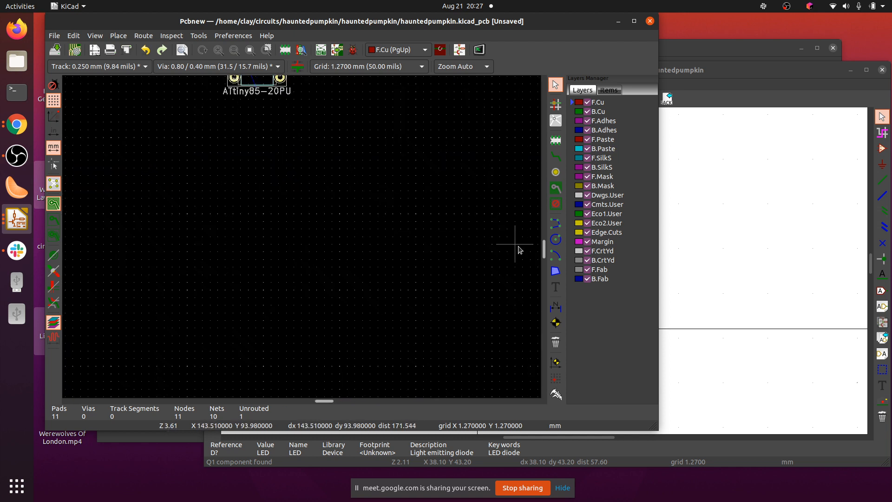
{"action": "left_click_drag", "start_coordinate": [542, 245], "coordinate": [538, 243]}
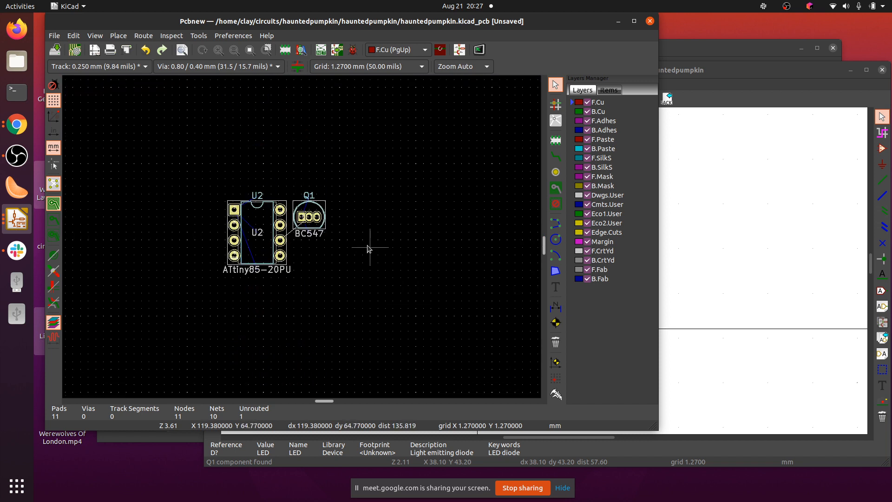
{"action": "scroll", "coordinate": [257, 239], "scroll_direction": "up", "scroll_amount": 3}
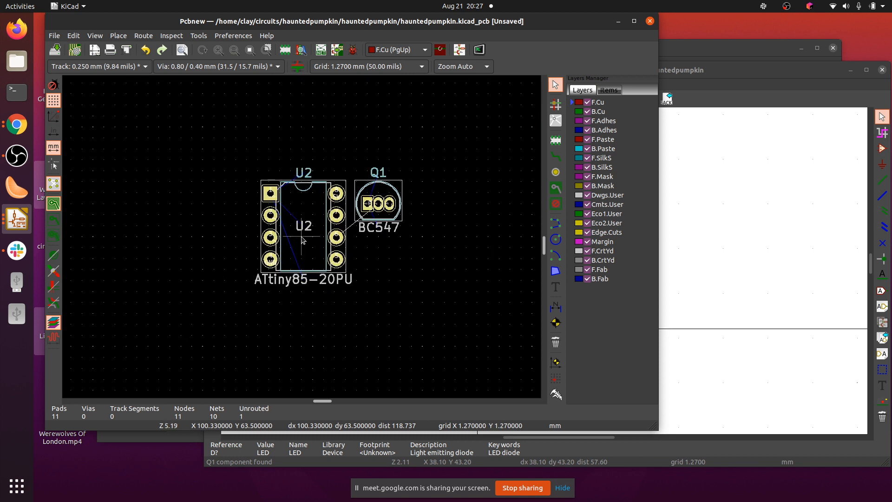
{"action": "scroll", "coordinate": [302, 239], "scroll_direction": "up", "scroll_amount": 1}
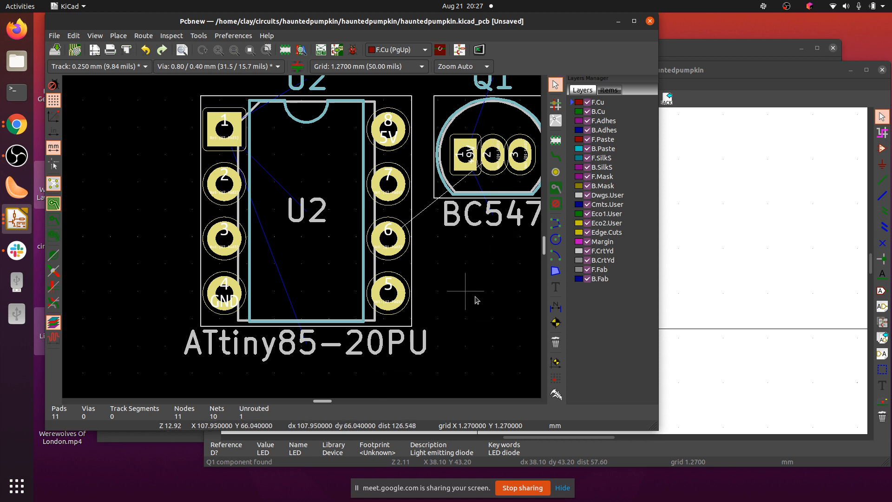
{"action": "scroll", "coordinate": [476, 299], "scroll_direction": "down", "scroll_amount": 1}
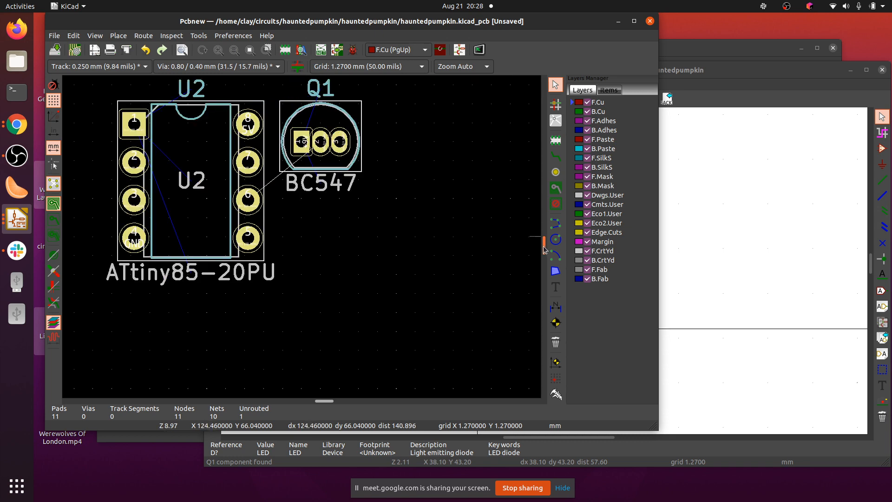
{"action": "scroll", "coordinate": [542, 246], "scroll_direction": "up", "scroll_amount": 2}
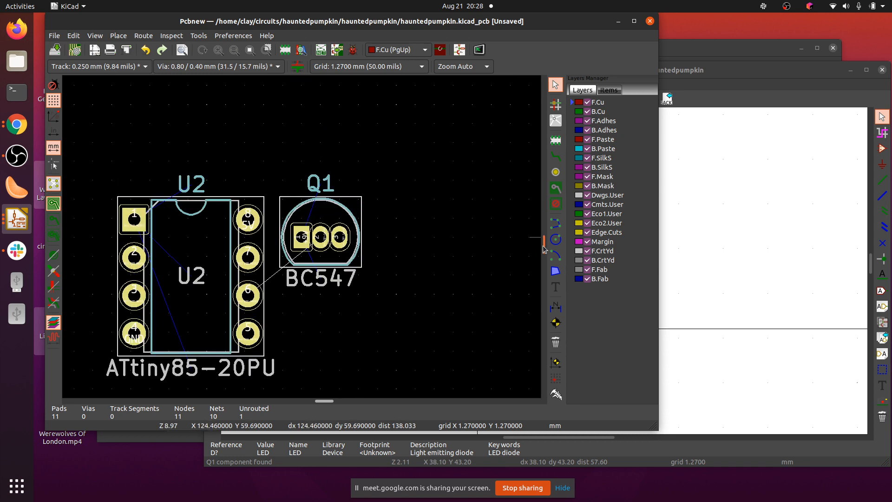
{"action": "scroll", "coordinate": [543, 246], "scroll_direction": "up", "scroll_amount": 1}
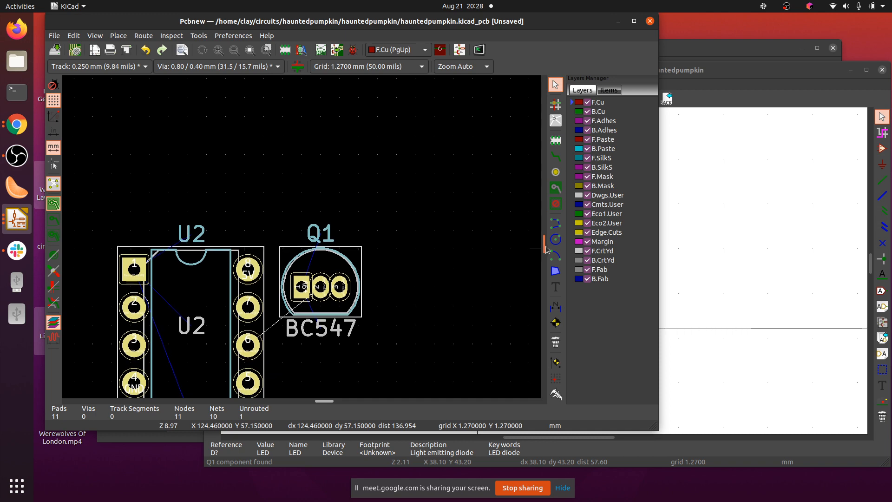
{"action": "scroll", "coordinate": [545, 247], "scroll_direction": "down", "scroll_amount": 1}
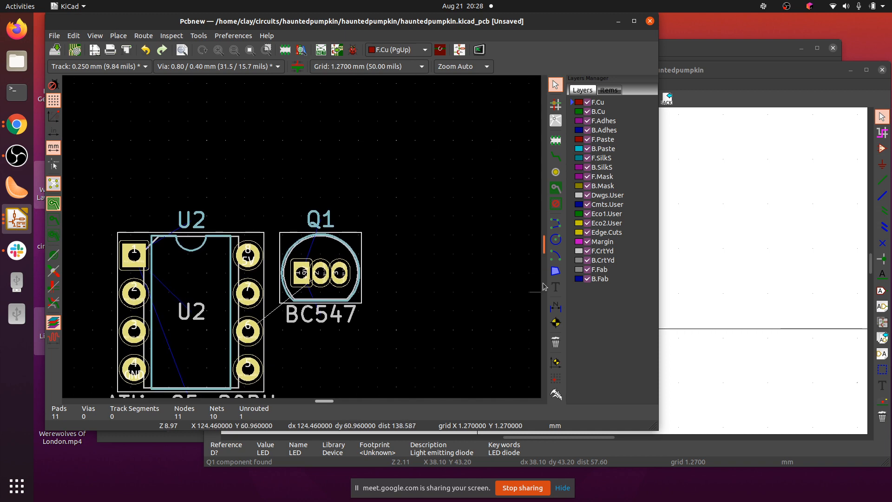
{"action": "left_click_drag", "start_coordinate": [658, 431], "coordinate": [840, 473]}
{"action": "left_click_drag", "start_coordinate": [725, 269], "coordinate": [726, 273]}
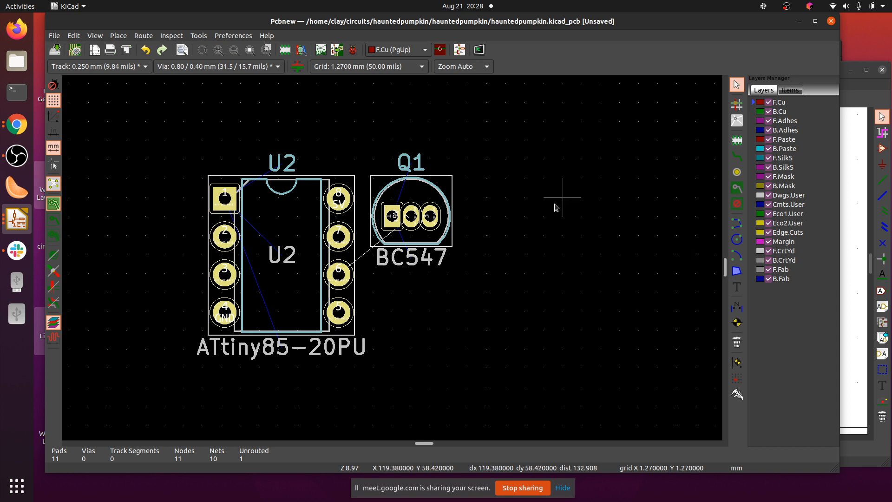
{"action": "left_click", "coordinate": [286, 50]}
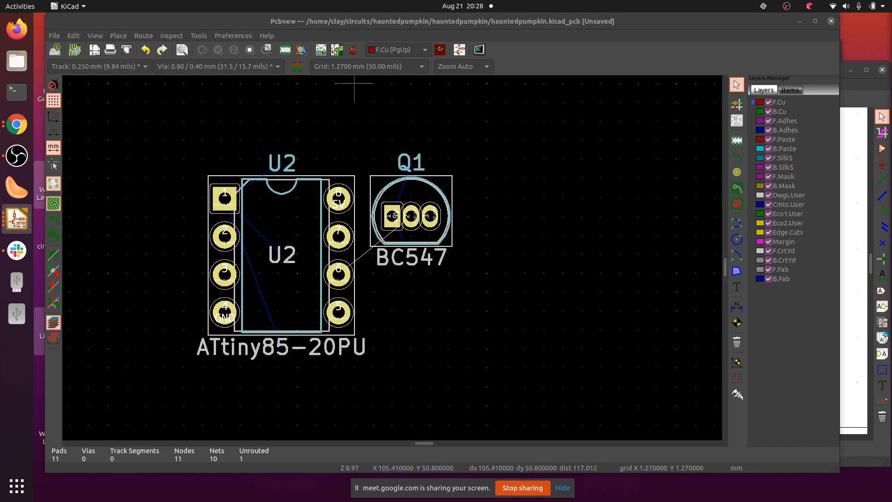
{"action": "left_click_drag", "start_coordinate": [891, 21], "coordinate": [573, 16]}
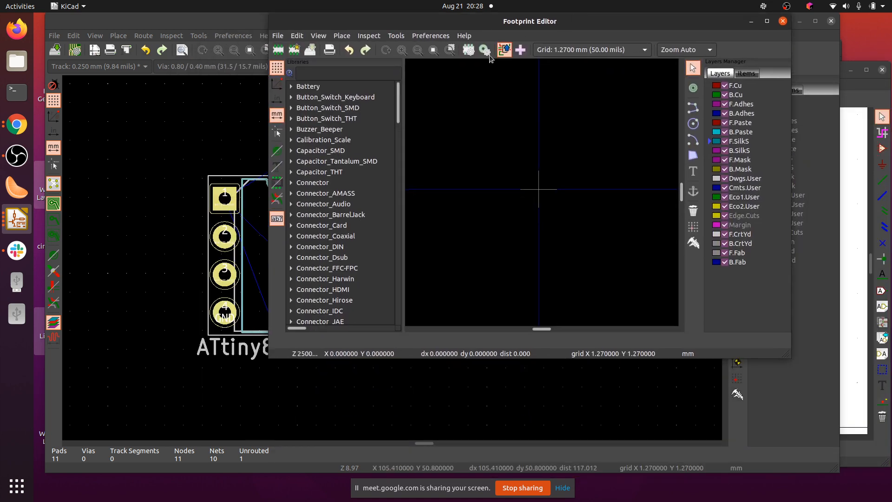
{"action": "left_click", "coordinate": [783, 21]}
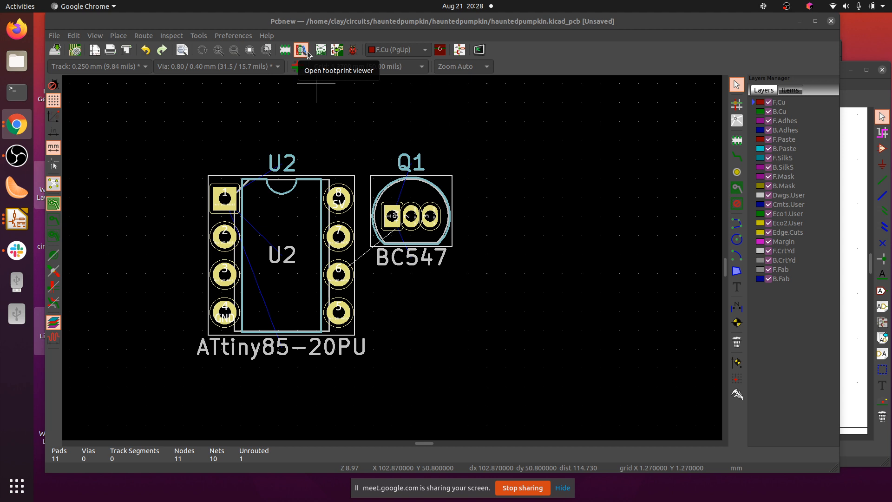
Switch to the schematic and open the footprint library browser for the L7805 regulator's footprint field, moving the browser beside the field dialog.
{"action": "left_click", "coordinate": [856, 125]}
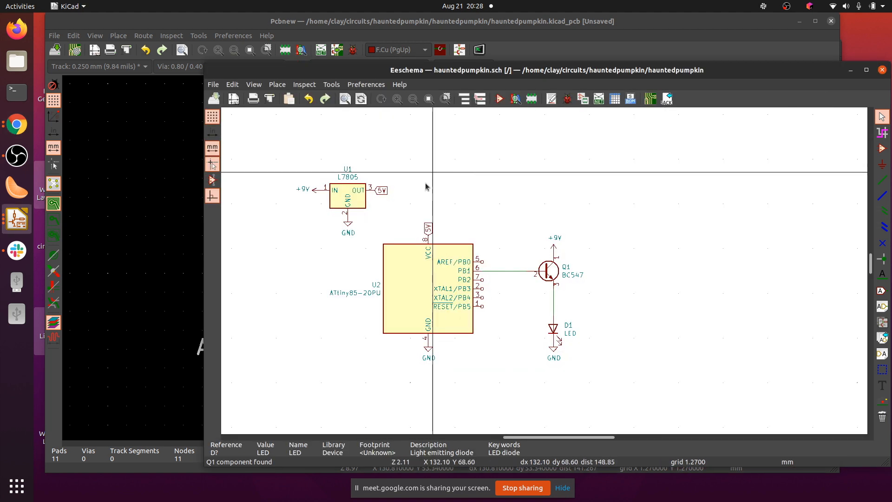
{"action": "left_click", "coordinate": [347, 194]}
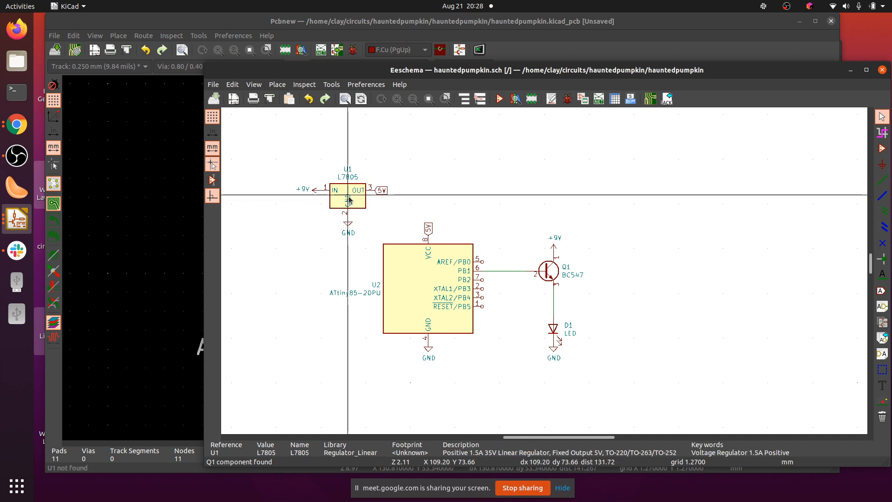
{"action": "right_click", "coordinate": [347, 195]}
{"action": "mouse_move", "coordinate": [371, 238]}
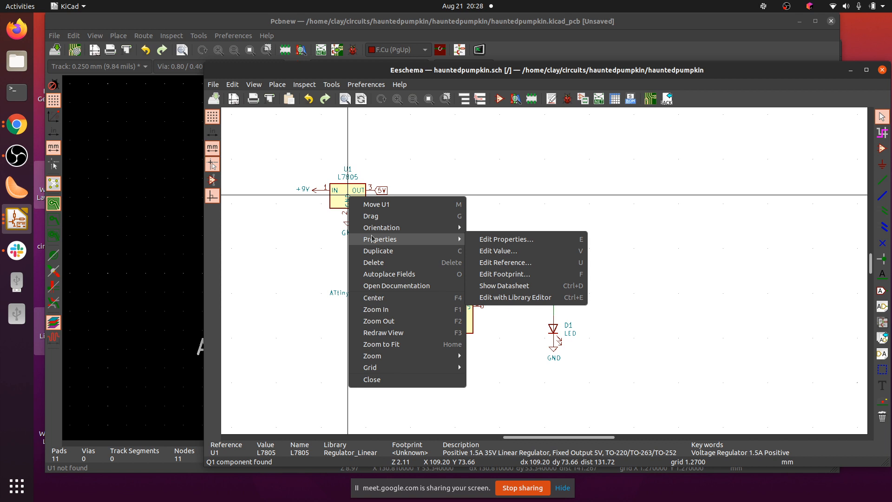
{"action": "left_click", "coordinate": [505, 277]}
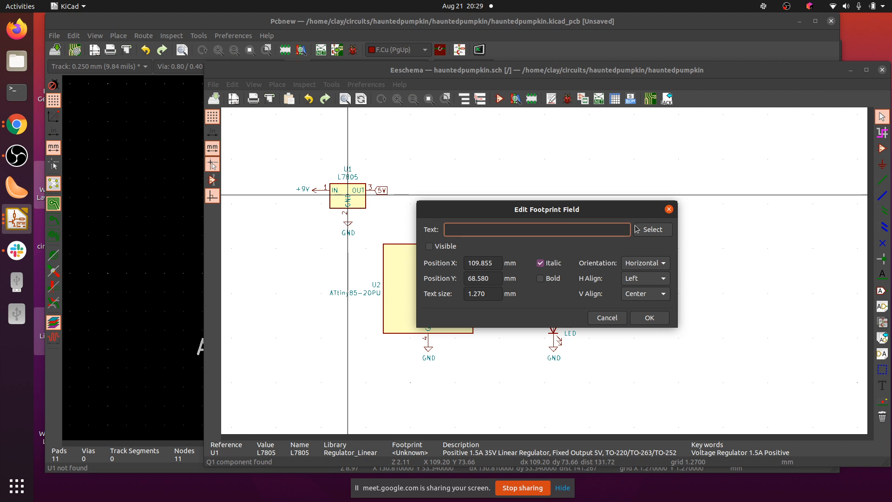
{"action": "left_click", "coordinate": [651, 235]}
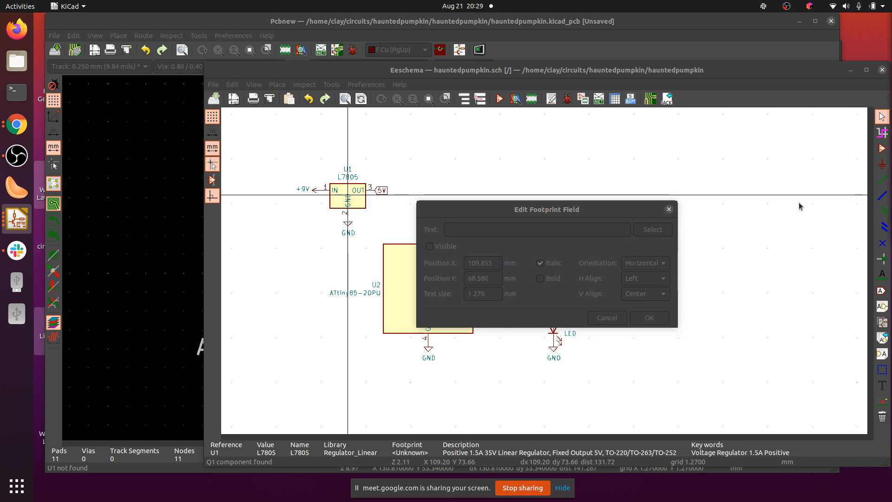
{"action": "left_click_drag", "start_coordinate": [426, 112], "coordinate": [259, 127]}
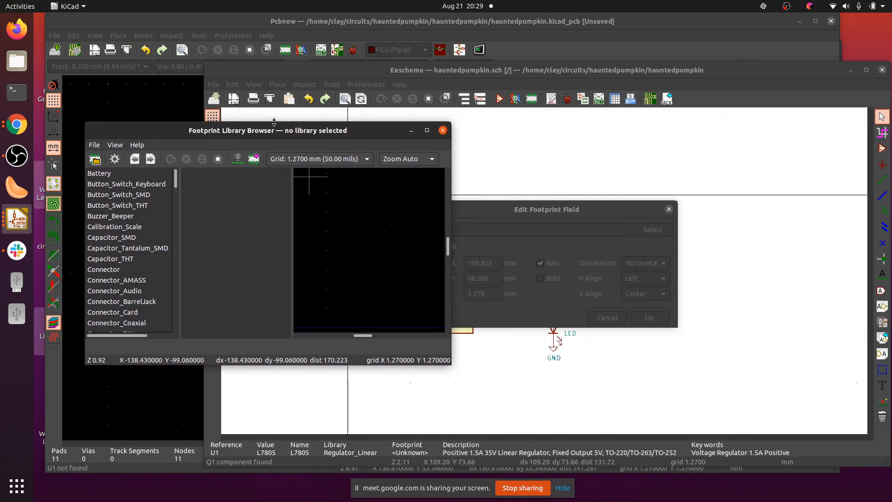
Look through the footprint libraries for the regulator's package and open the through-hole library Package_TO_SOT_THT.
{"action": "scroll", "coordinate": [158, 228], "scroll_direction": "down", "scroll_amount": 2}
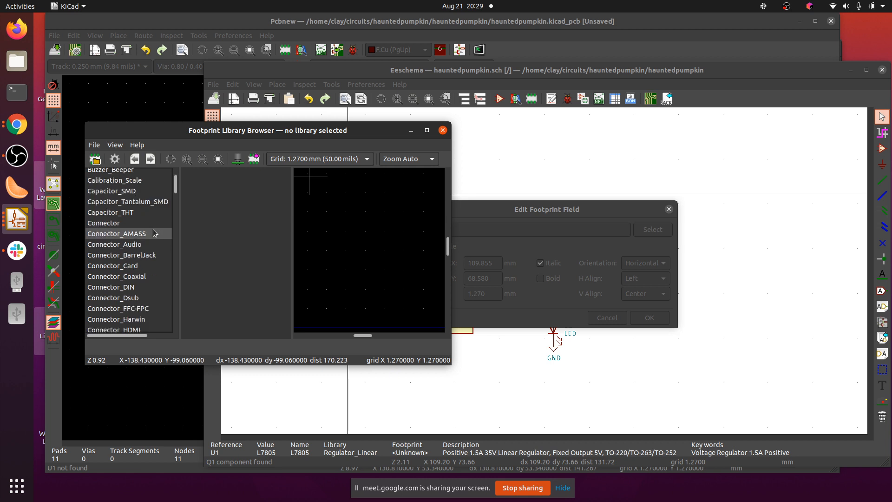
{"action": "scroll", "coordinate": [151, 233], "scroll_direction": "down", "scroll_amount": 12}
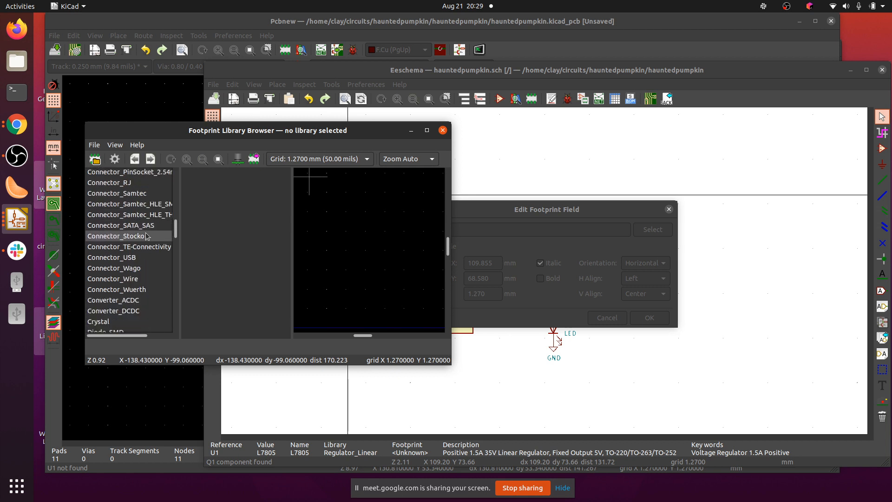
{"action": "scroll", "coordinate": [146, 236], "scroll_direction": "down", "scroll_amount": 4}
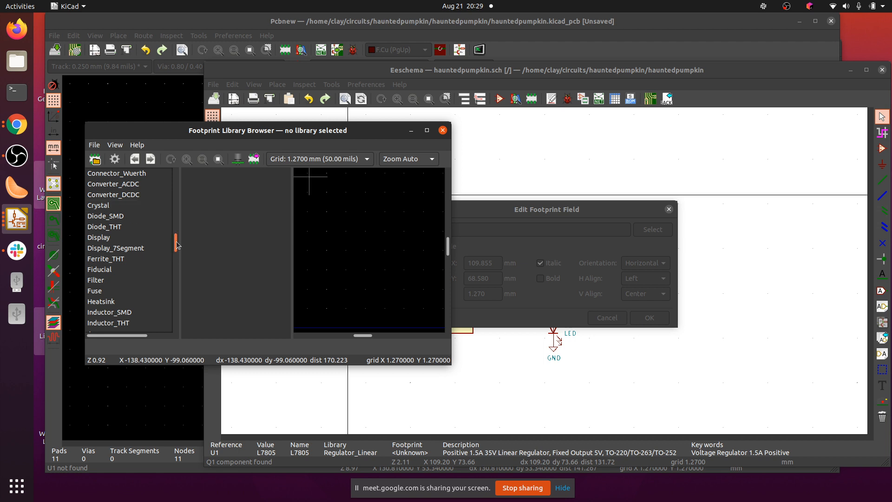
{"action": "scroll", "coordinate": [176, 246], "scroll_direction": "down", "scroll_amount": 3}
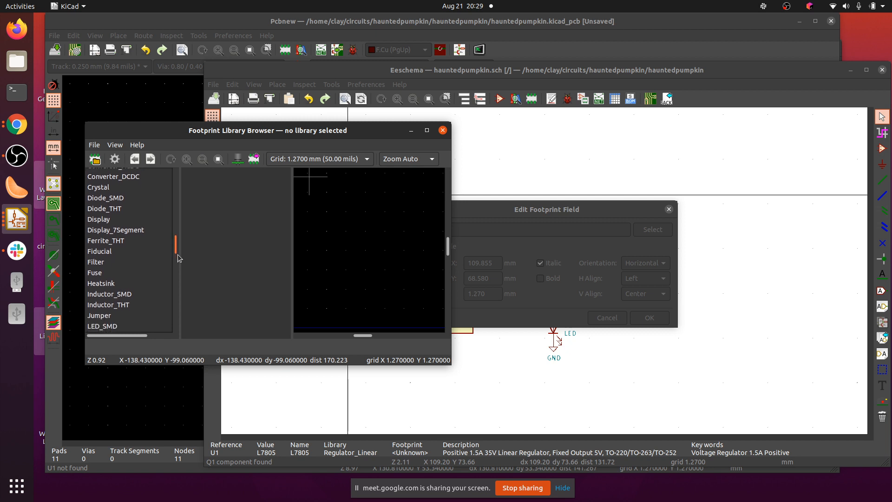
{"action": "scroll", "coordinate": [177, 255], "scroll_direction": "down", "scroll_amount": 5}
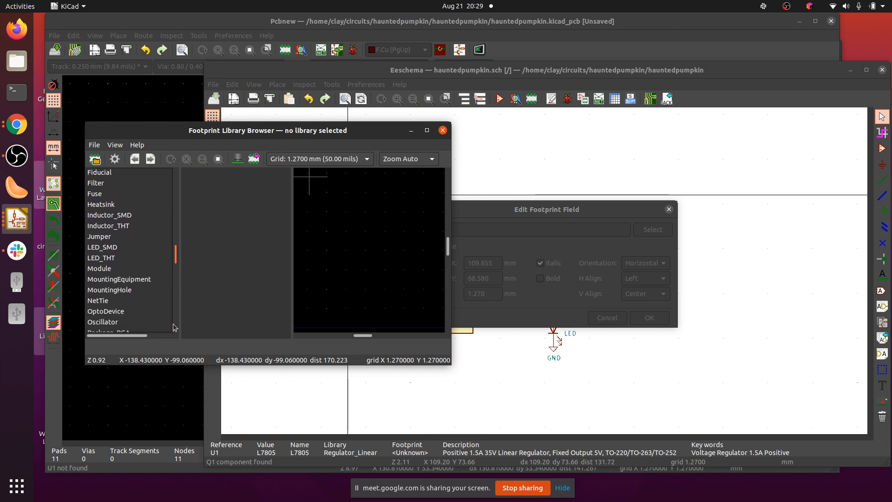
{"action": "scroll", "coordinate": [175, 328], "scroll_direction": "down", "scroll_amount": 3}
{"action": "scroll", "coordinate": [139, 288], "scroll_direction": "down", "scroll_amount": 1}
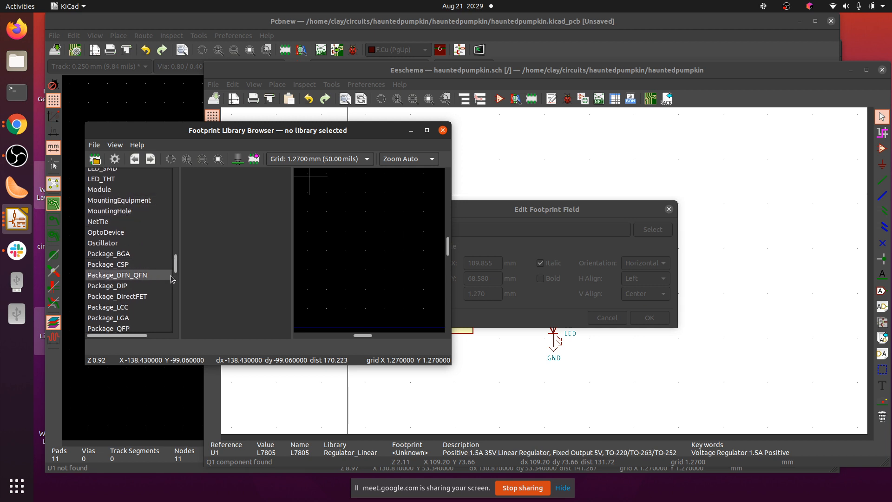
{"action": "left_click_drag", "start_coordinate": [175, 266], "coordinate": [182, 276]}
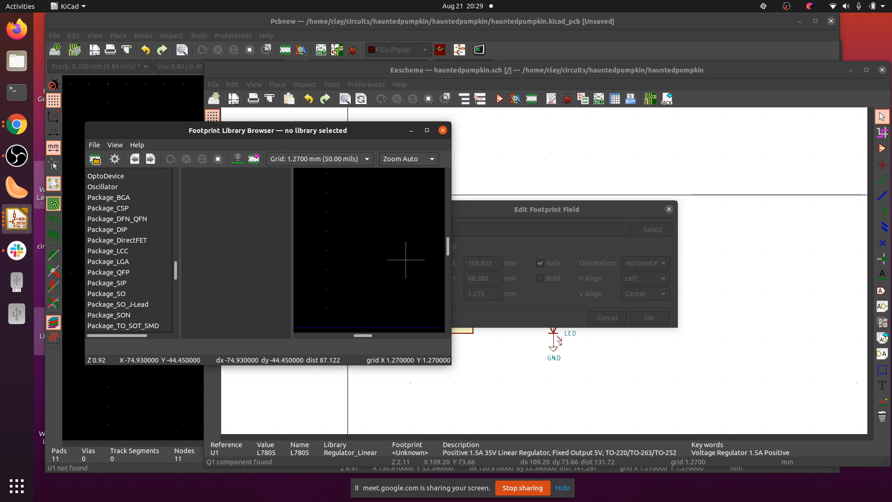
{"action": "key", "text": "alt+Tab"}
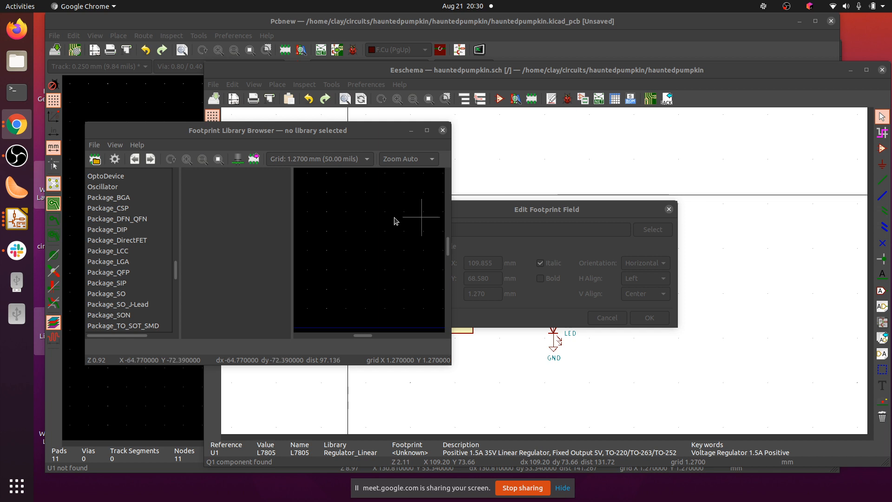
{"action": "scroll", "coordinate": [160, 299], "scroll_direction": "down", "scroll_amount": 2}
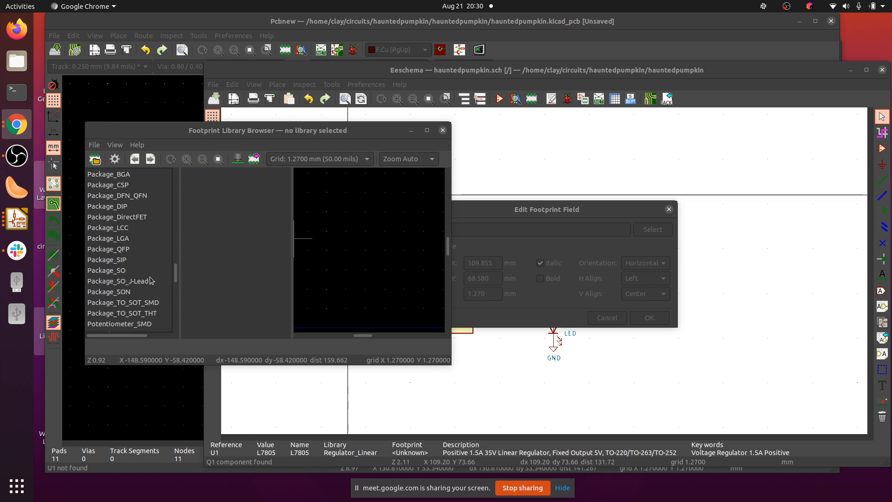
{"action": "scroll", "coordinate": [154, 296], "scroll_direction": "down", "scroll_amount": 2}
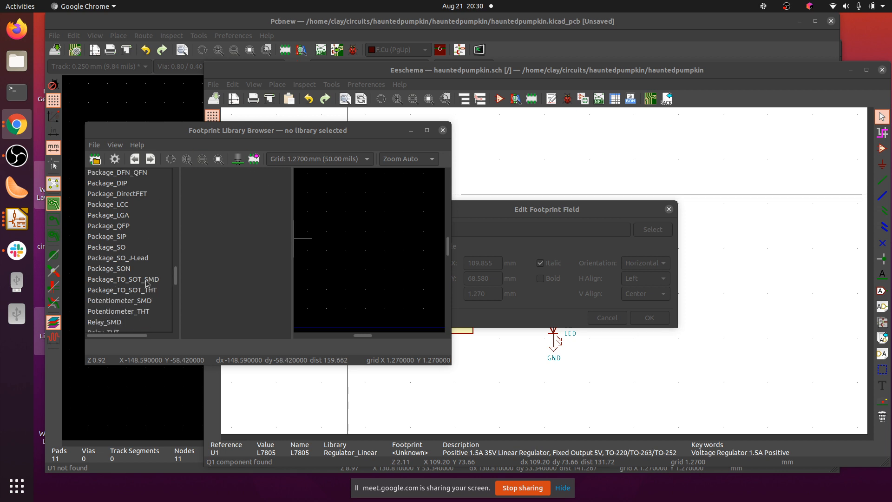
{"action": "left_click", "coordinate": [147, 279]}
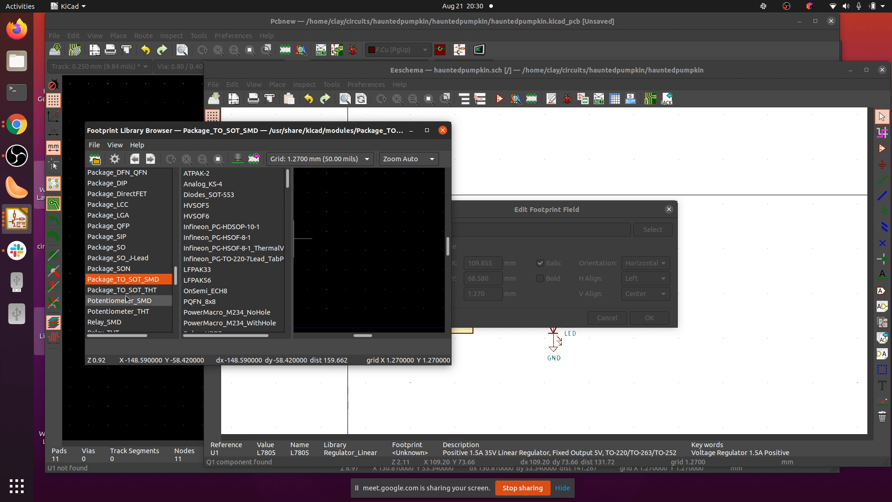
{"action": "left_click", "coordinate": [136, 293]}
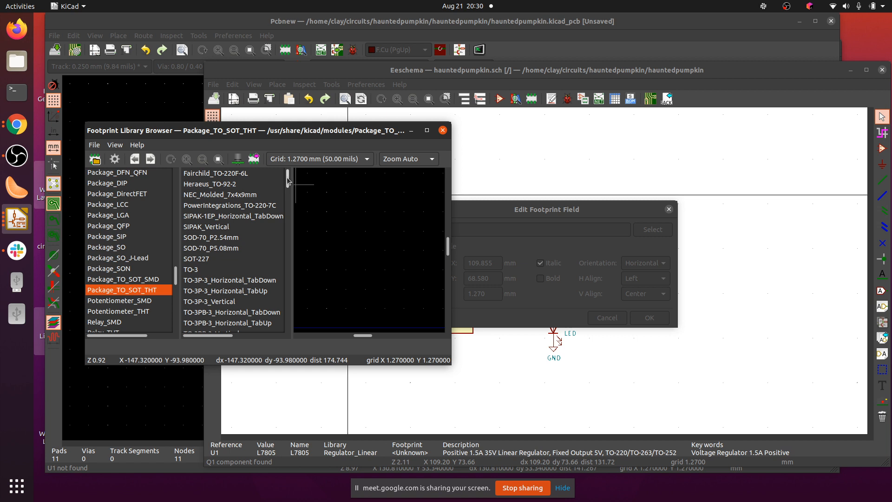
Find the TO-220-3_Vertical footprint in the Package_TO_SOT_THT library and preview its pads.
{"action": "scroll", "coordinate": [207, 275], "scroll_direction": "down", "scroll_amount": 10}
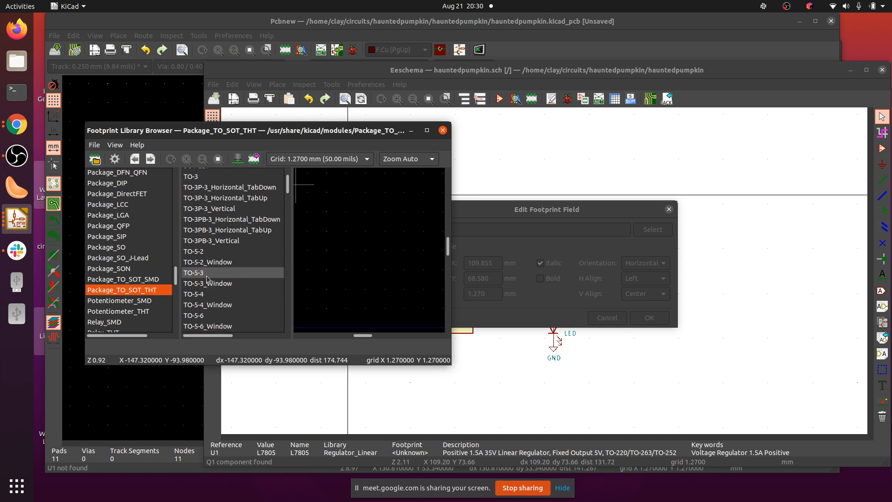
{"action": "scroll", "coordinate": [208, 278], "scroll_direction": "down", "scroll_amount": 15}
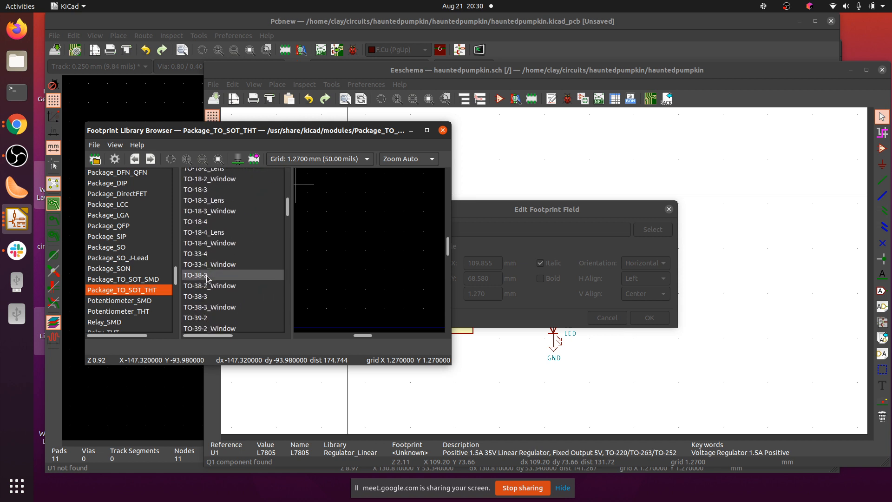
{"action": "scroll", "coordinate": [207, 279], "scroll_direction": "down", "scroll_amount": 15}
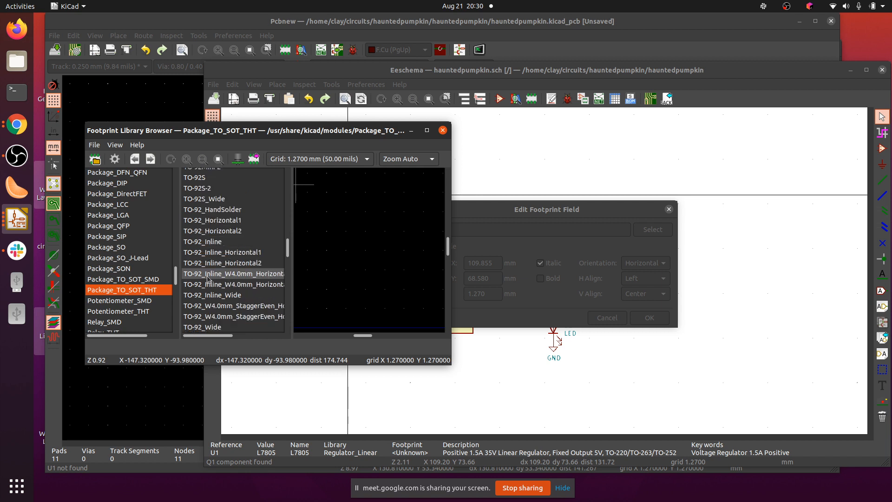
{"action": "scroll", "coordinate": [208, 279], "scroll_direction": "down", "scroll_amount": 9}
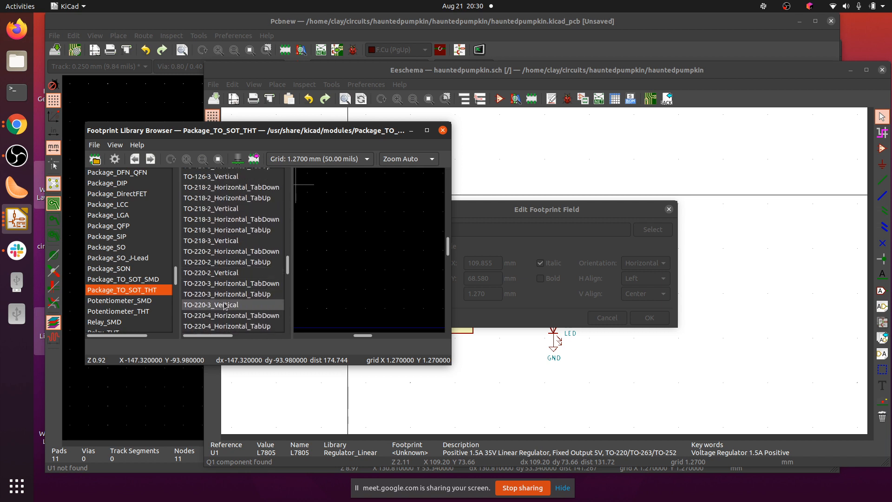
{"action": "left_click", "coordinate": [224, 274]}
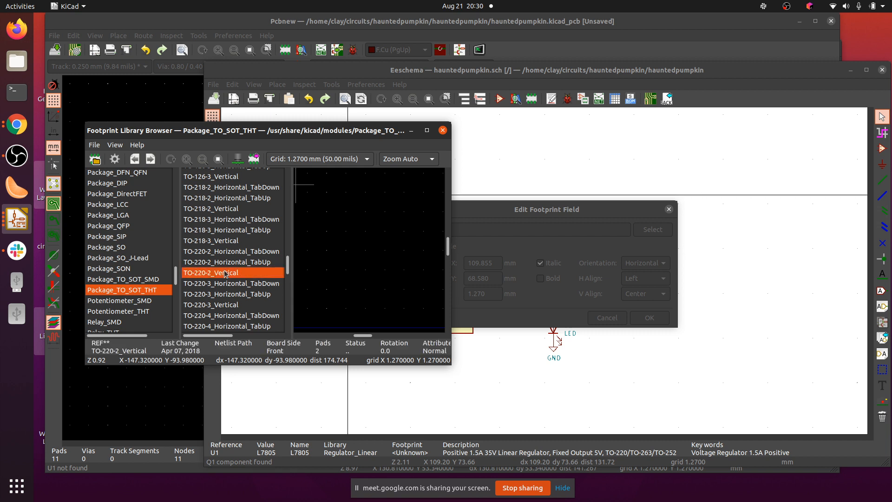
{"action": "left_click", "coordinate": [228, 305]}
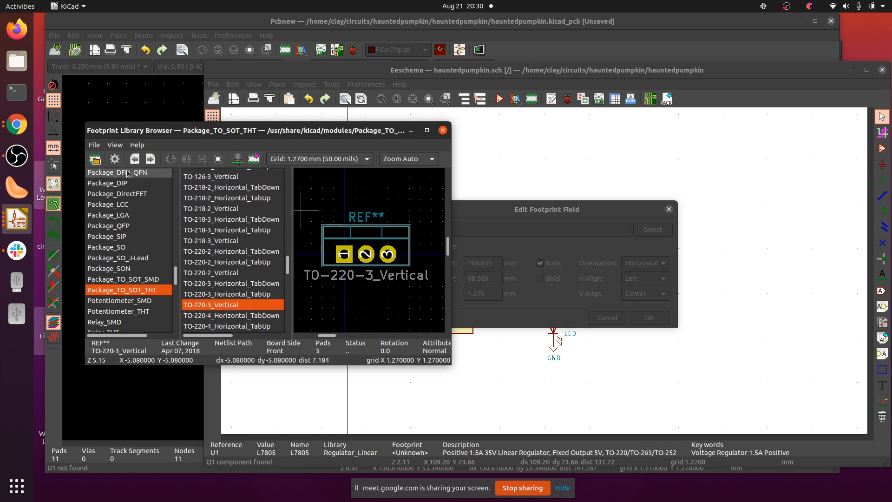
Assign Package_TO_SOT_THT:TO-220-3_Vertical as the L7805 regulator's footprint and confirm the field edit.
{"action": "left_click_drag", "start_coordinate": [285, 130], "coordinate": [379, 161]}
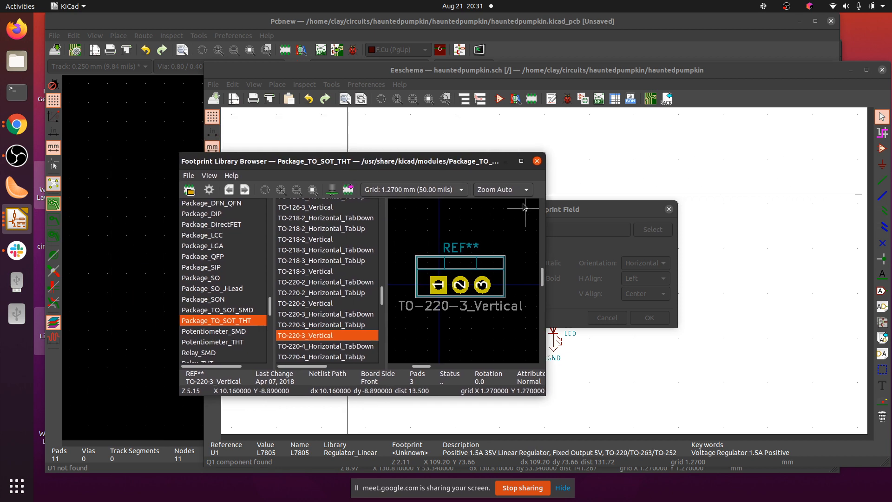
{"action": "left_click", "coordinate": [537, 161]}
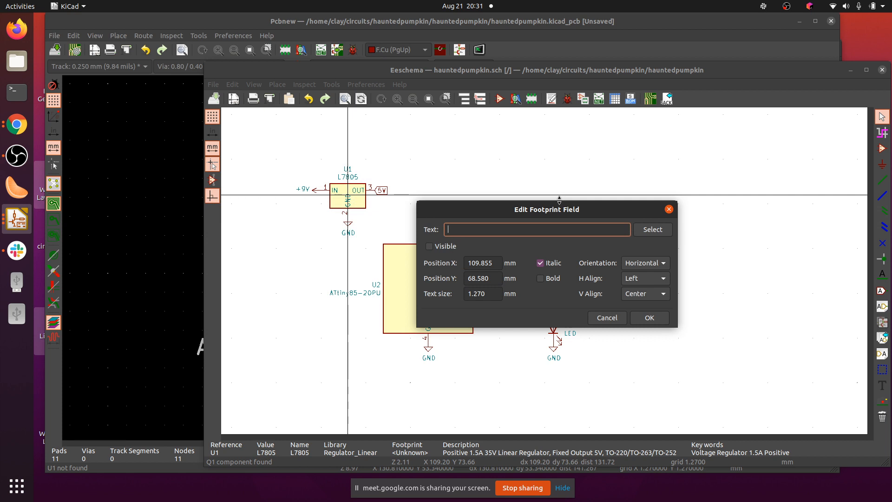
{"action": "left_click", "coordinate": [647, 230]}
{"action": "left_click", "coordinate": [309, 281]}
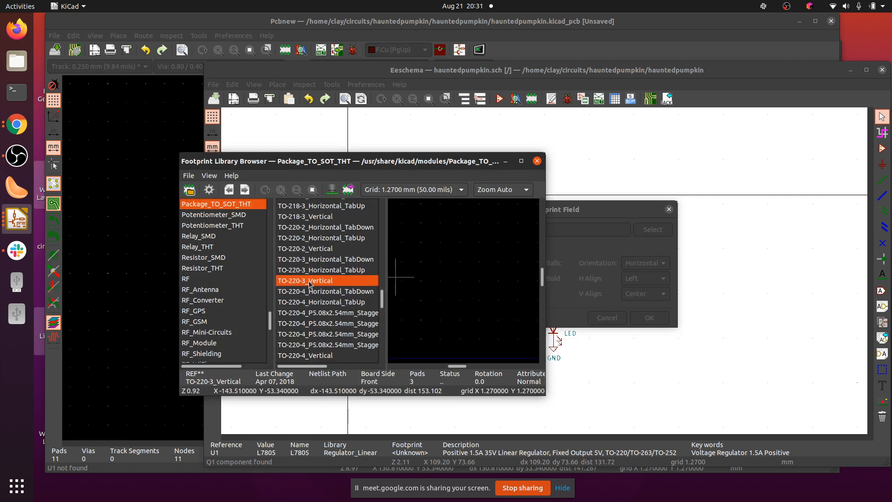
{"action": "double_click", "coordinate": [310, 281]}
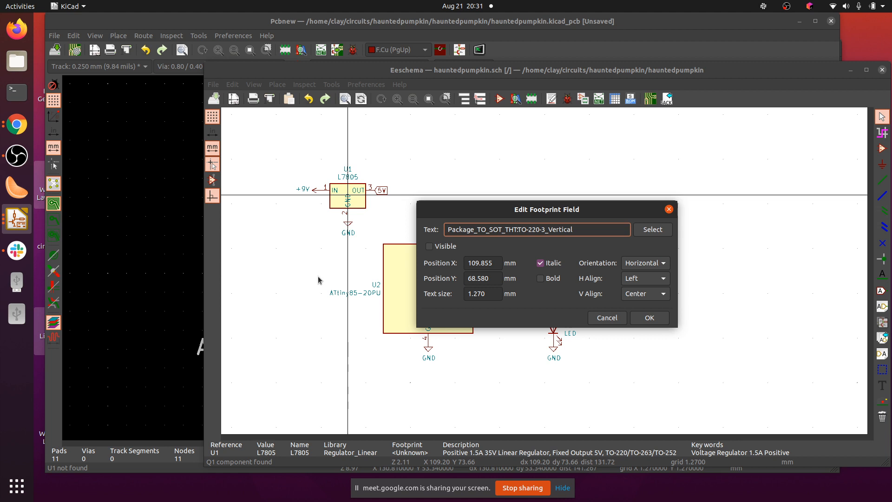
{"action": "left_click", "coordinate": [650, 318]}
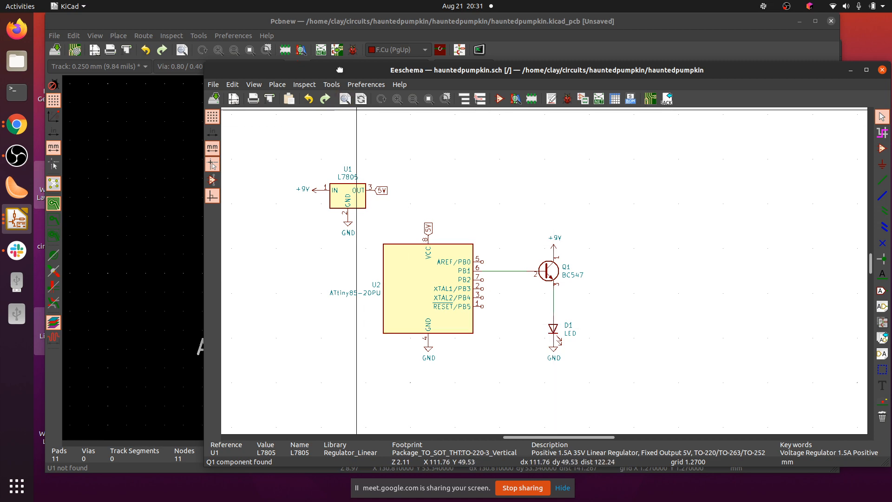
Open the footprint library browser for the footprint field of LED D1 in the schematic.
{"action": "left_click_drag", "start_coordinate": [339, 70], "coordinate": [271, 51]}
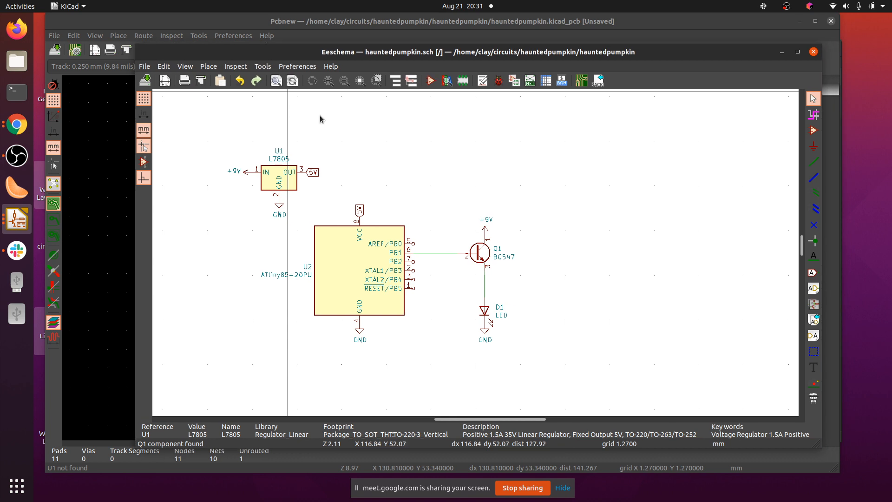
{"action": "left_click", "coordinate": [485, 313]}
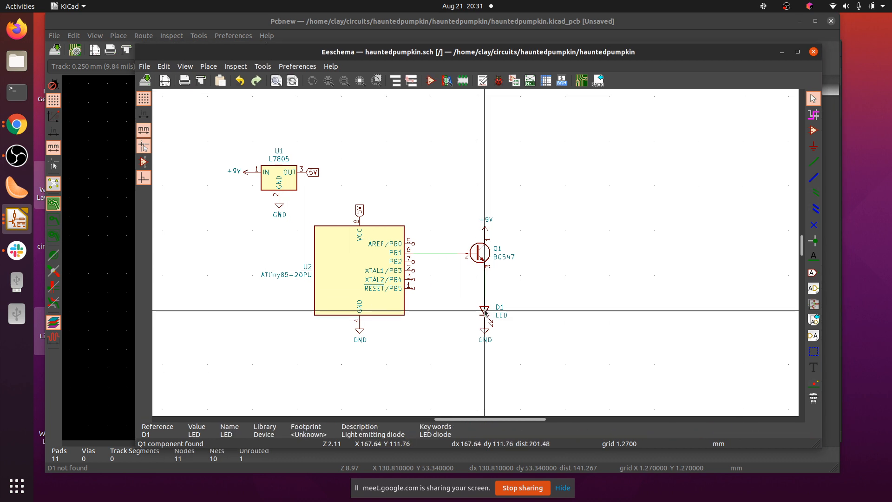
{"action": "right_click", "coordinate": [486, 309]}
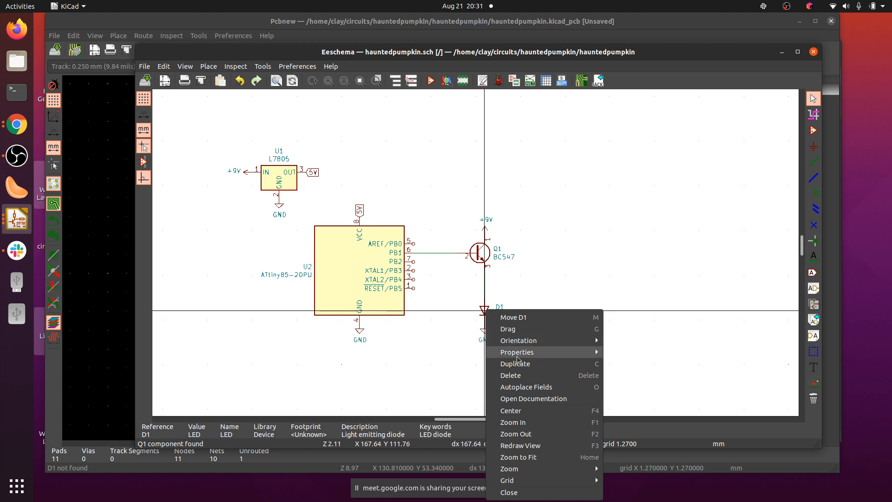
{"action": "mouse_move", "coordinate": [519, 357]}
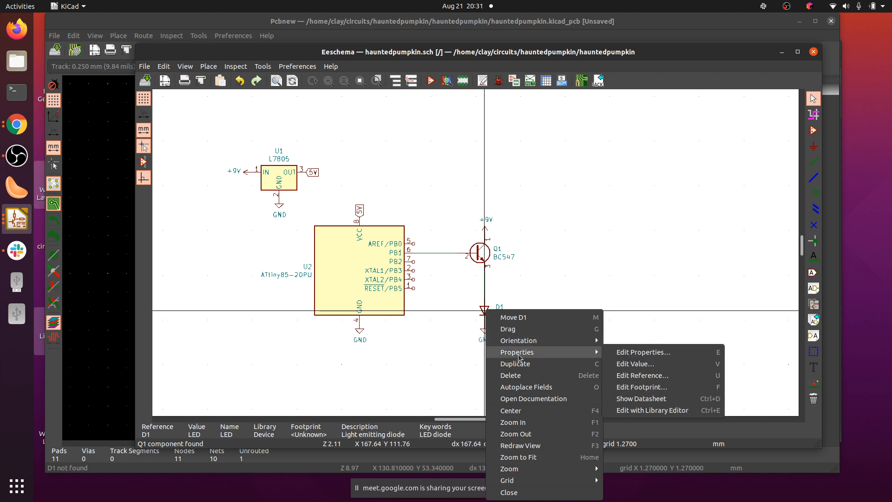
{"action": "left_click", "coordinate": [652, 389]}
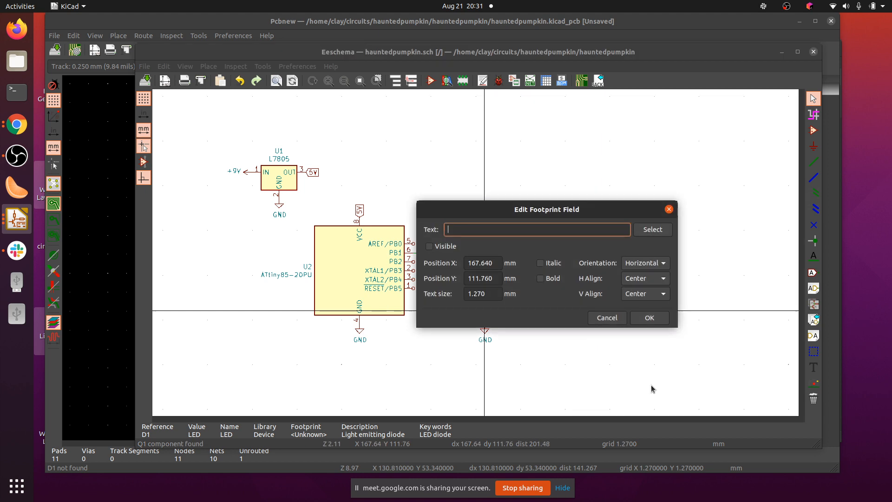
{"action": "left_click", "coordinate": [654, 231]}
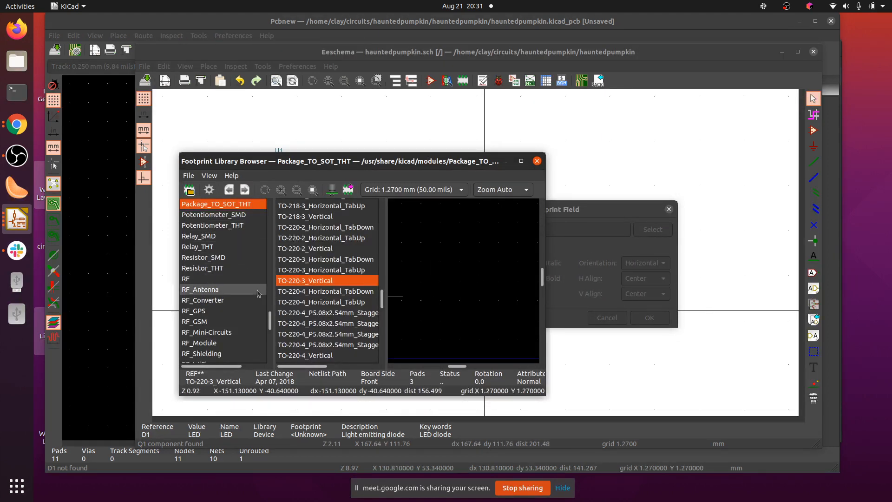
Look through the footprint libraries for a part to stand in for LED D1 and open the TerminalBlock library.
{"action": "left_click_drag", "start_coordinate": [268, 323], "coordinate": [271, 291]}
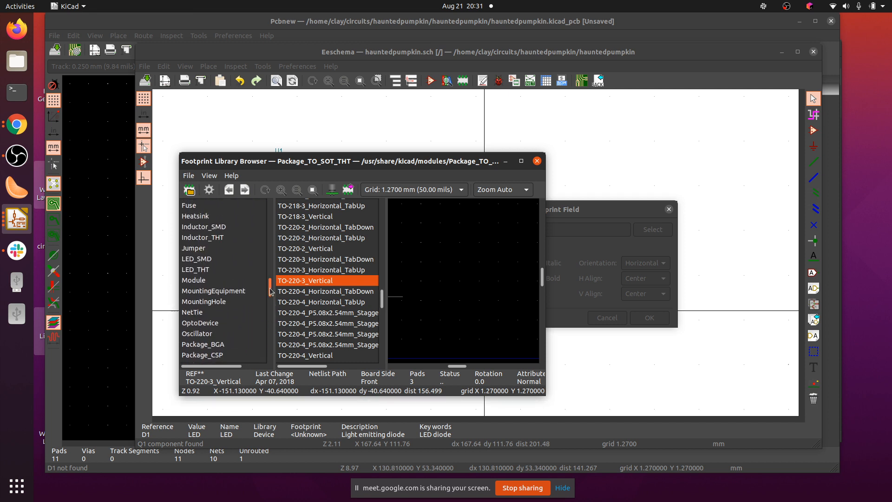
{"action": "left_click", "coordinate": [264, 291]}
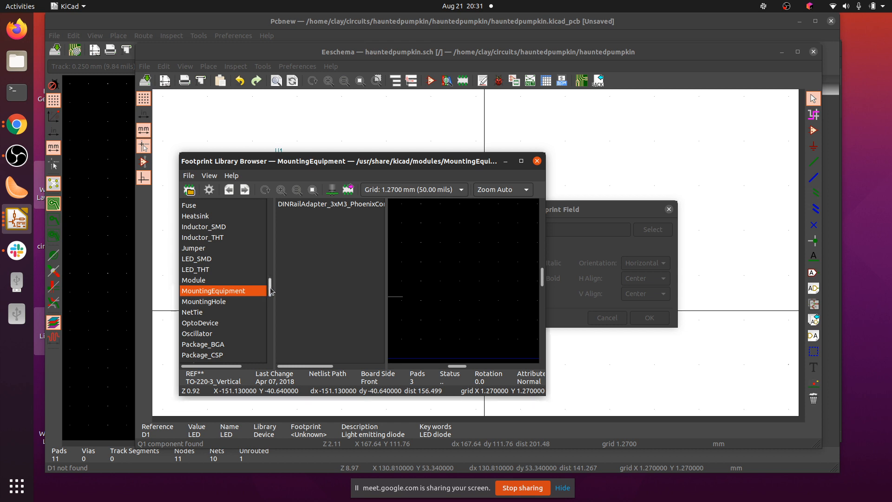
{"action": "scroll", "coordinate": [272, 281], "scroll_direction": "up", "scroll_amount": 2}
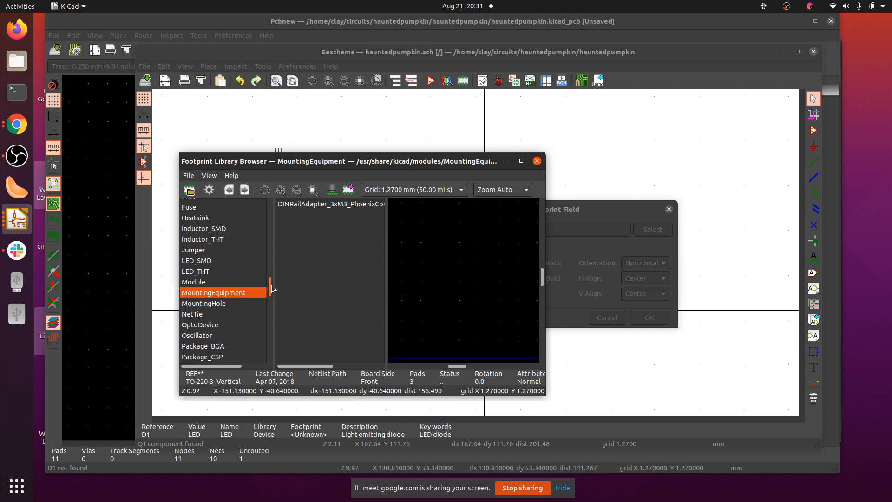
{"action": "scroll", "coordinate": [273, 274], "scroll_direction": "down", "scroll_amount": 10}
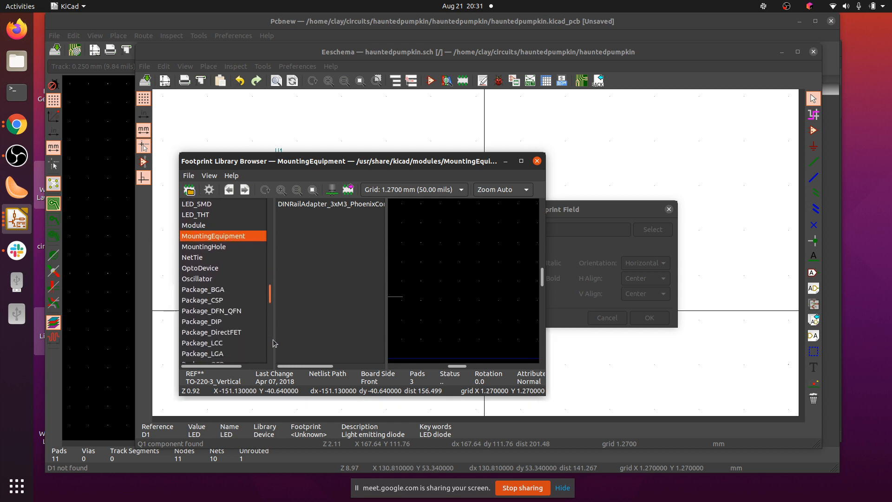
{"action": "scroll", "coordinate": [272, 305], "scroll_direction": "down", "scroll_amount": 4}
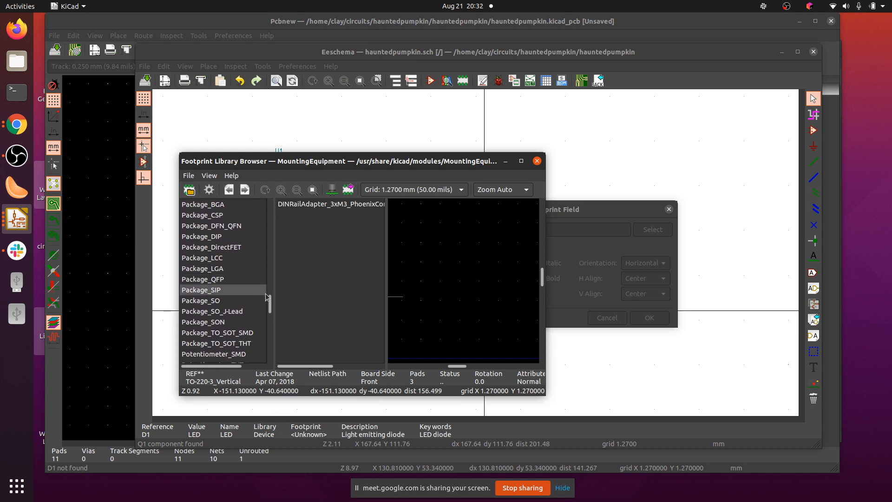
{"action": "left_click_drag", "start_coordinate": [273, 307], "coordinate": [271, 342]}
{"action": "left_click", "coordinate": [223, 356]}
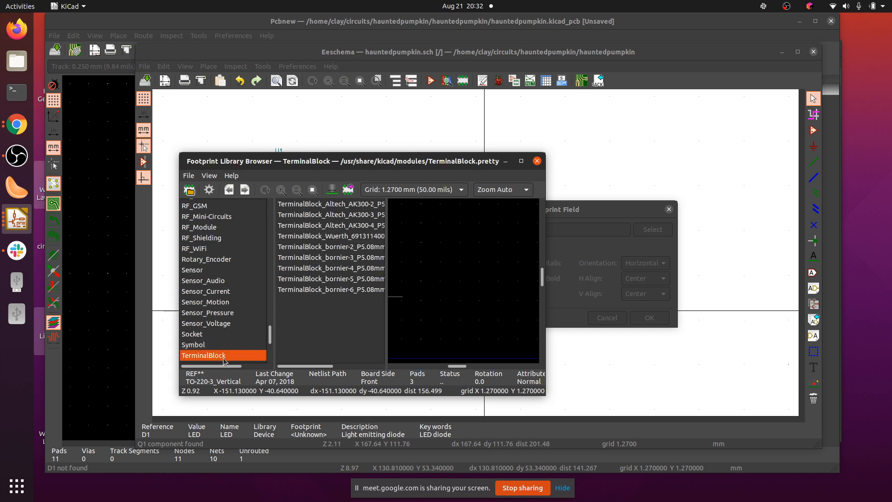
Compare the two-pin Altech AK300-2, bornier-2 and Wuerth footprints in the TerminalBlock library by previewing their pads.
{"action": "left_click", "coordinate": [342, 205]}
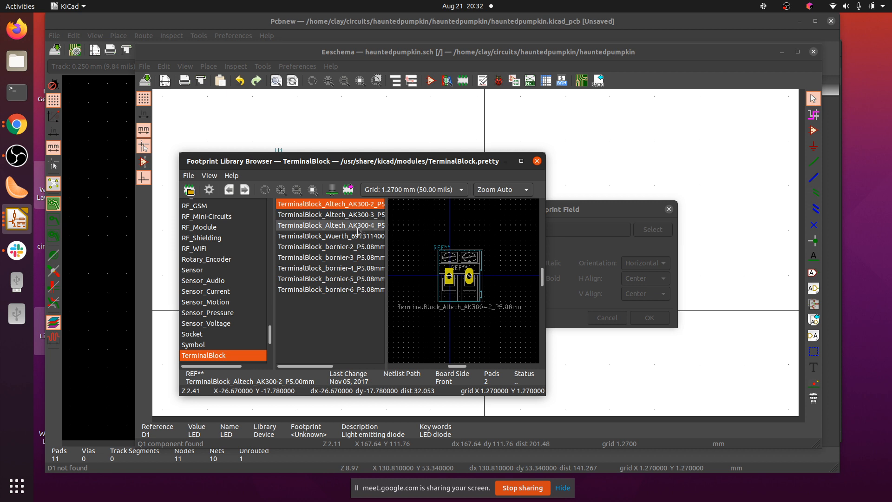
{"action": "left_click", "coordinate": [347, 247]}
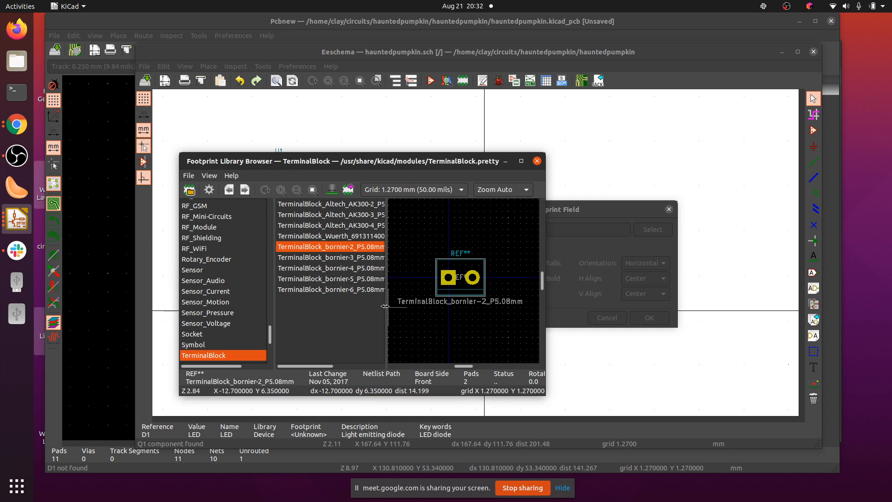
{"action": "left_click_drag", "start_coordinate": [415, 301], "coordinate": [418, 301]}
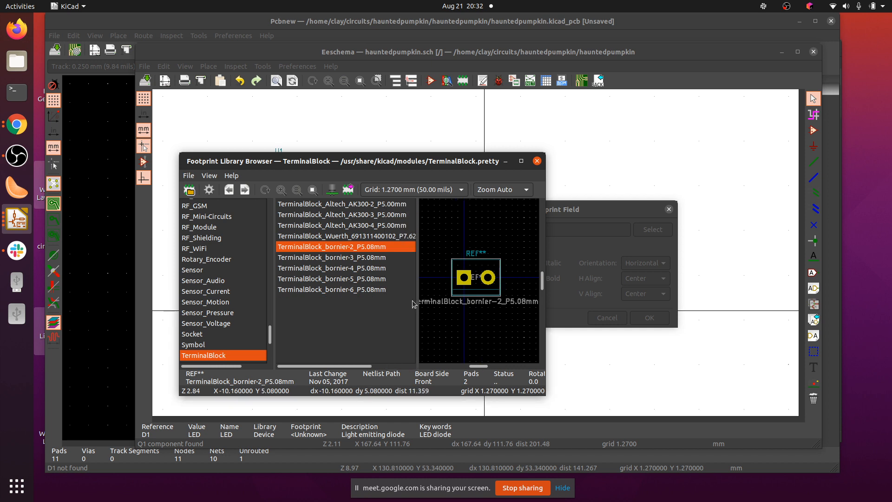
{"action": "left_click", "coordinate": [384, 205]}
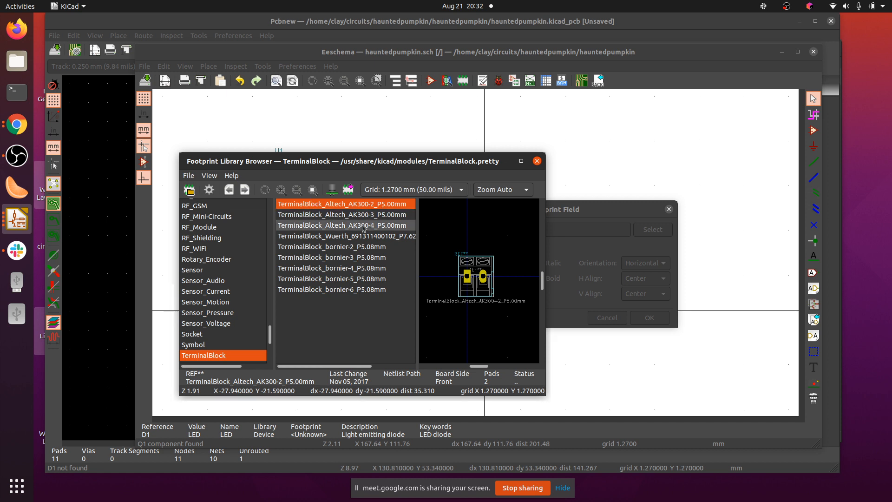
{"action": "left_click", "coordinate": [367, 238]}
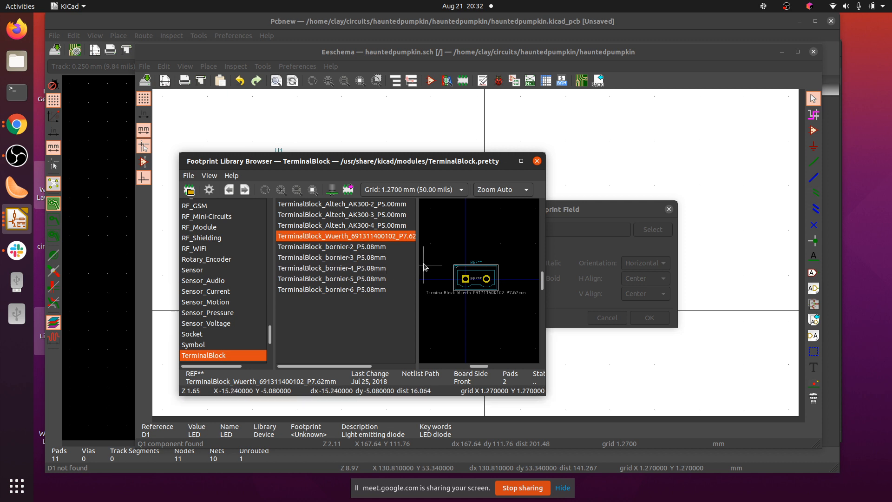
{"action": "mouse_move", "coordinate": [359, 369]}
{"action": "left_mouse_down"}
{"action": "mouse_move", "coordinate": [384, 372]}
{"action": "mouse_move", "coordinate": [361, 371]}
{"action": "left_mouse_up"}
Assign TerminalBlock:TerminalBlock_Altech_AK300-2_P5.00mm as LED D1's footprint and confirm the field edit.
{"action": "left_click", "coordinate": [387, 205]}
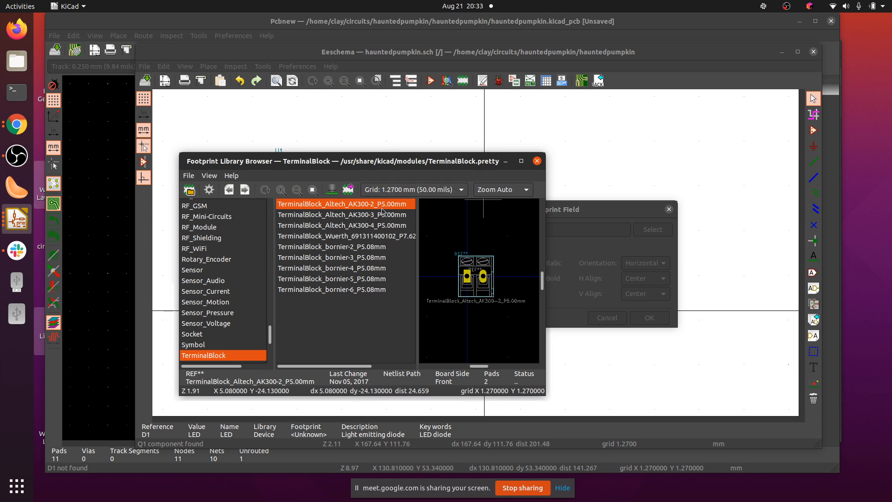
{"action": "double_click", "coordinate": [337, 207]}
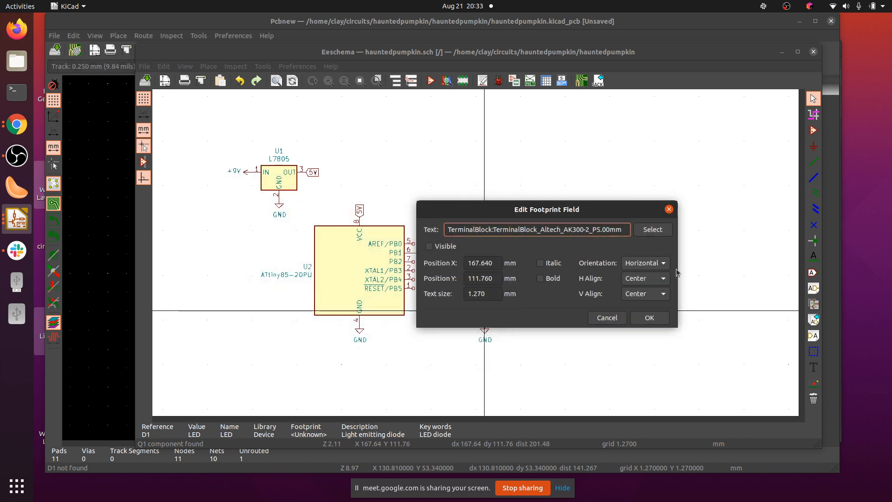
{"action": "left_click", "coordinate": [651, 318]}
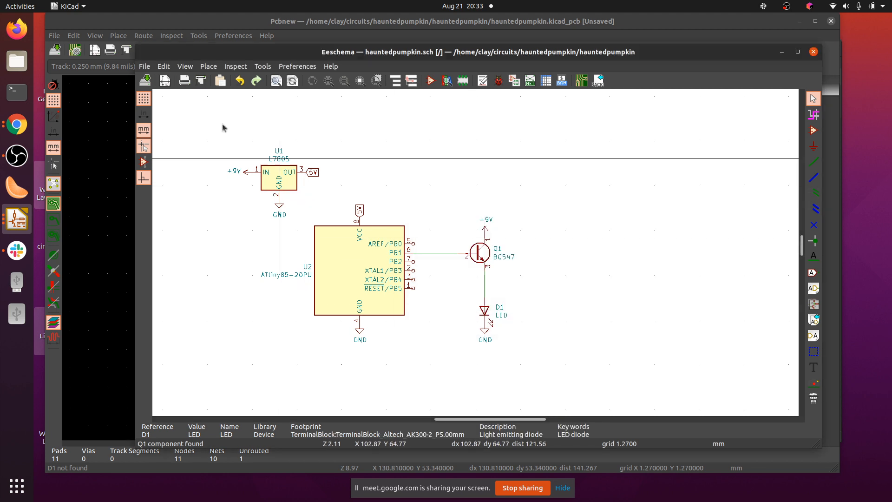
Switch to the PCB layout and update it from the schematic, keeping the existing symbol to footprint associations.
{"action": "left_click", "coordinate": [154, 24]}
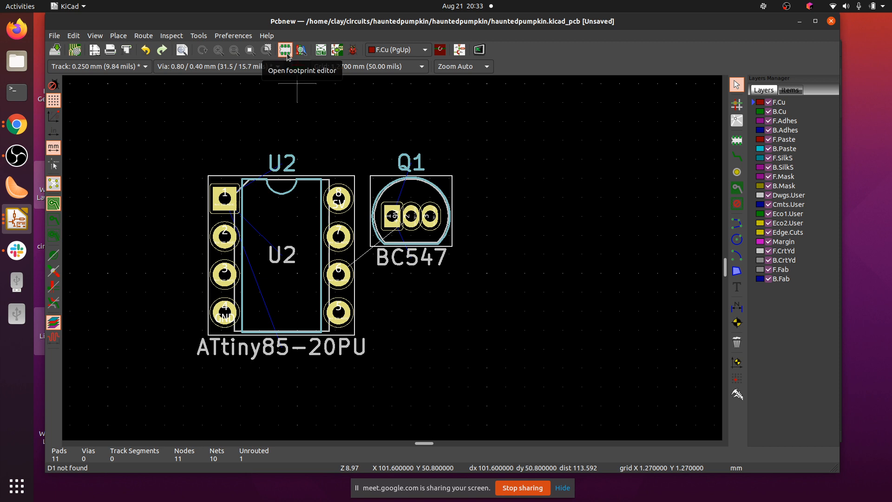
{"action": "left_click", "coordinate": [337, 50]}
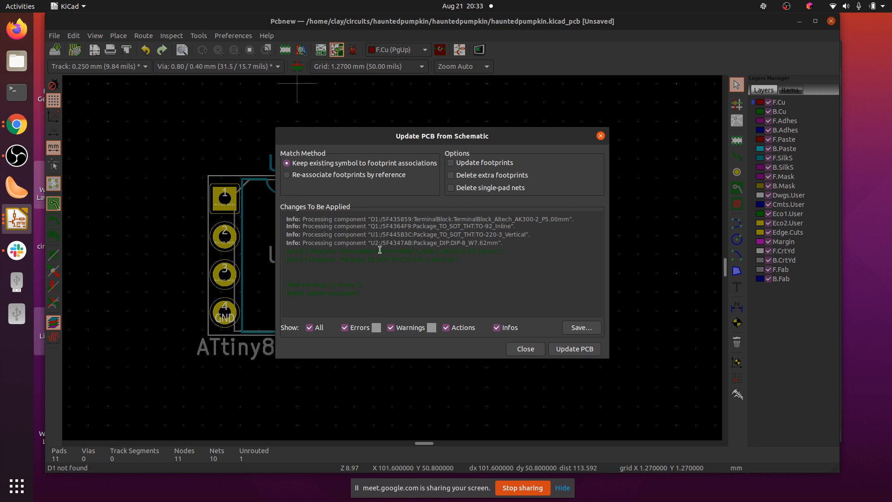
{"action": "left_click", "coordinate": [572, 349]}
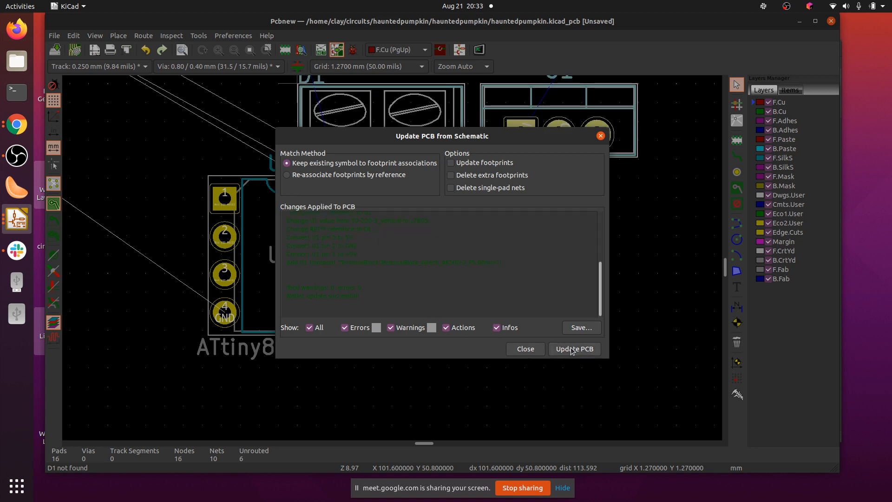
{"action": "left_click", "coordinate": [525, 349]}
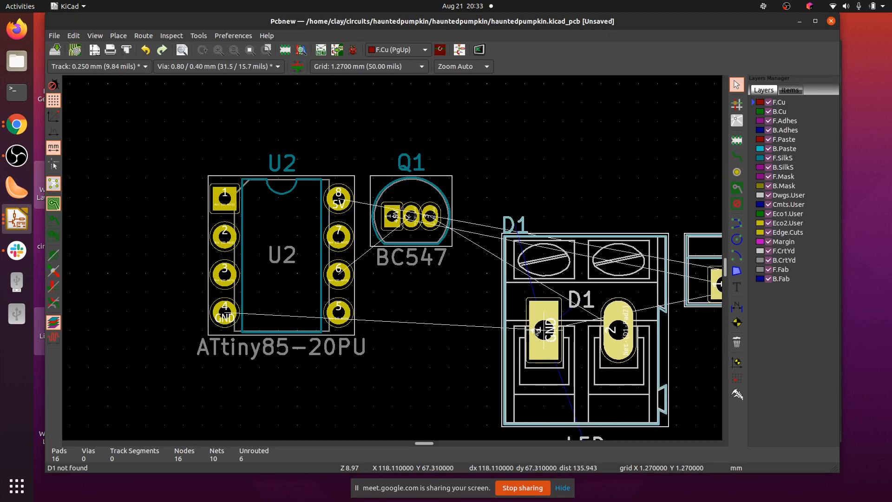
Place the added D1 and U1 footprints in the free area to the right of Q1 and save the board.
{"action": "left_click", "coordinate": [549, 319]}
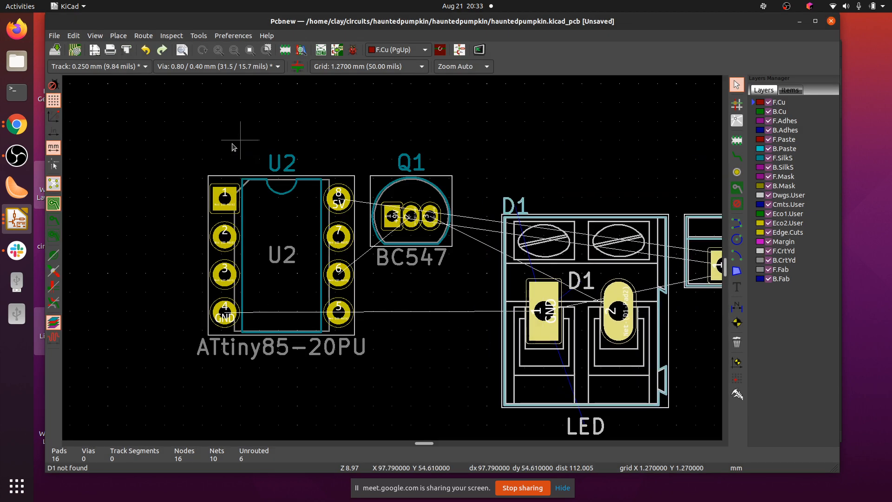
{"action": "scroll", "coordinate": [235, 143], "scroll_direction": "down", "scroll_amount": 1}
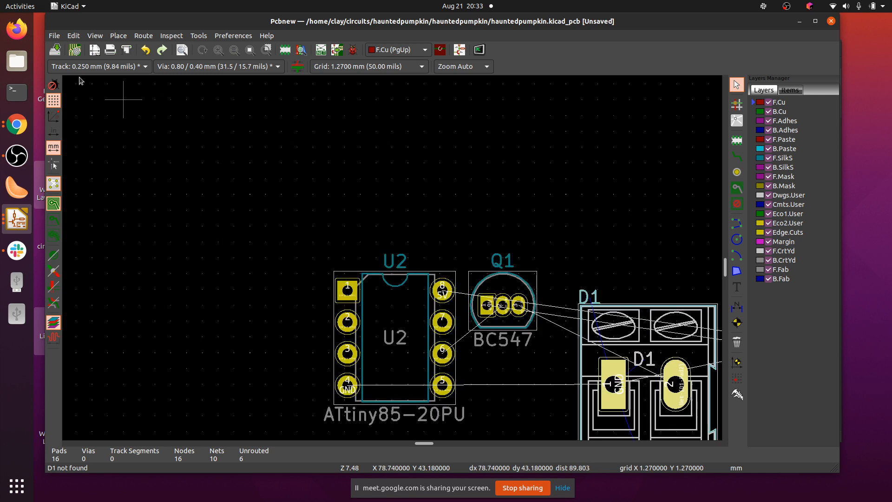
{"action": "left_click", "coordinate": [51, 50]}
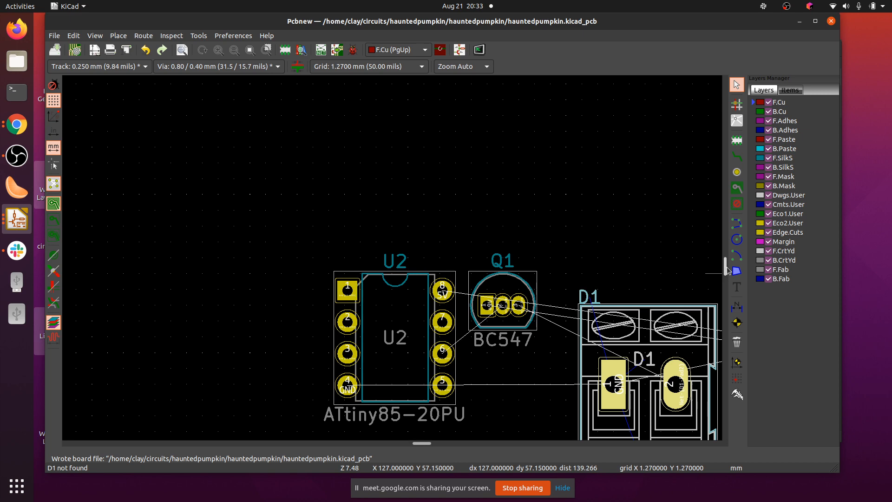
Move the D1 and U1 footprints together to the area directly above U2 and Q1.
{"action": "scroll", "coordinate": [728, 270], "scroll_direction": "down", "scroll_amount": 3}
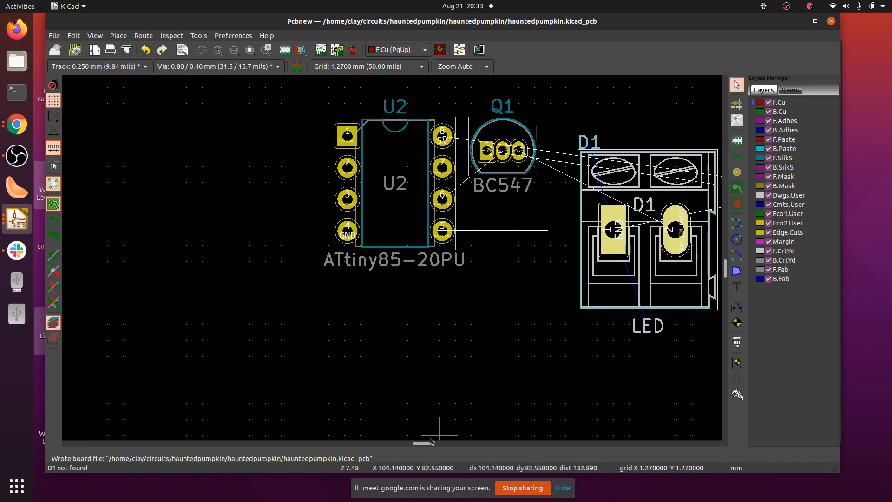
{"action": "scroll", "coordinate": [428, 442], "scroll_direction": "right", "scroll_amount": 3}
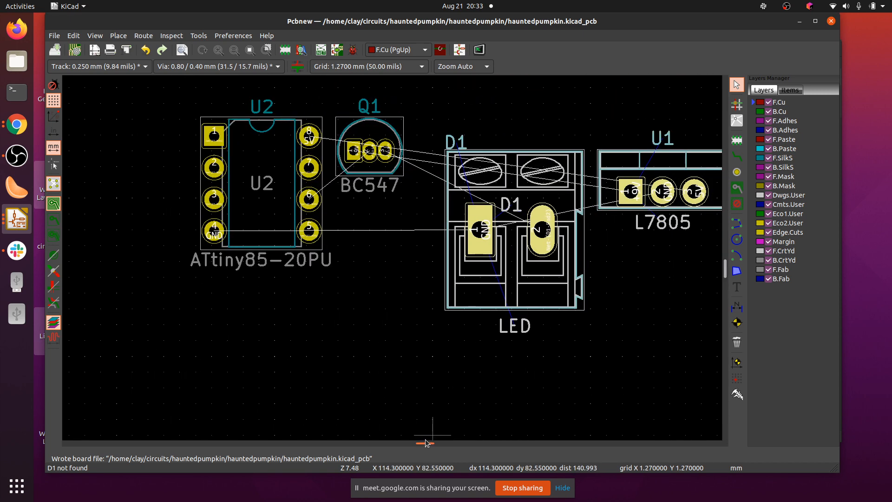
{"action": "scroll", "coordinate": [426, 442], "scroll_direction": "right", "scroll_amount": 2}
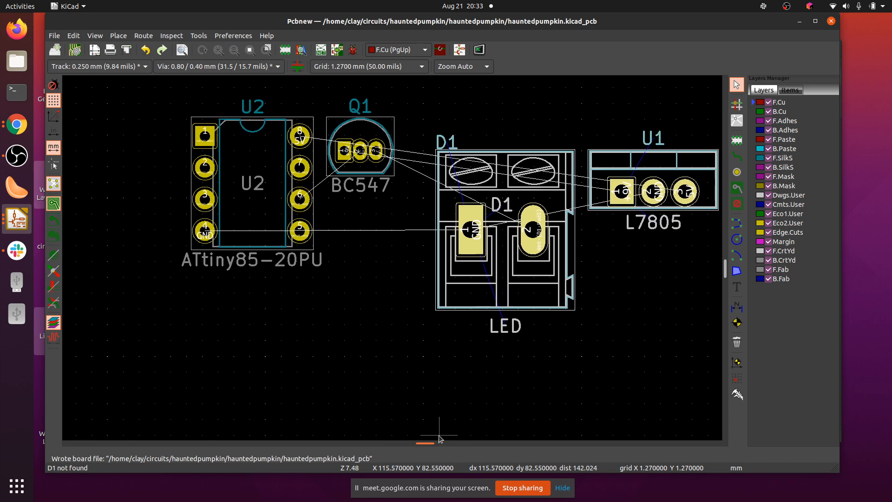
{"action": "scroll", "coordinate": [439, 439], "scroll_direction": "right", "scroll_amount": 2}
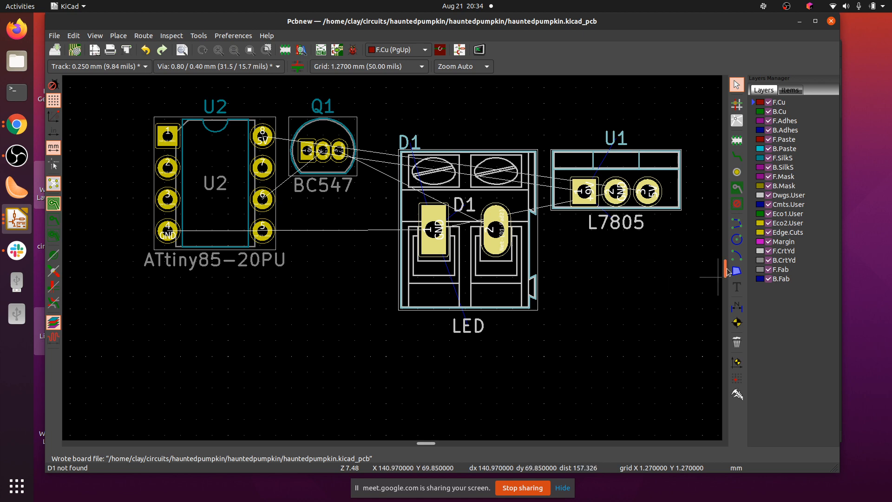
{"action": "scroll", "coordinate": [624, 277], "scroll_direction": "down", "scroll_amount": 2}
{"action": "scroll", "coordinate": [391, 261], "scroll_direction": "down", "scroll_amount": 1}
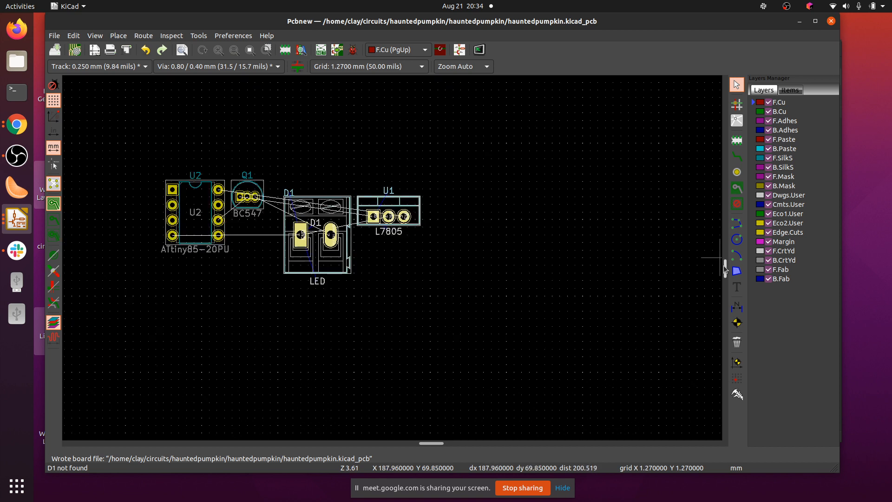
{"action": "scroll", "coordinate": [725, 268], "scroll_direction": "up", "scroll_amount": 1}
{"action": "scroll", "coordinate": [726, 268], "scroll_direction": "up", "scroll_amount": 1}
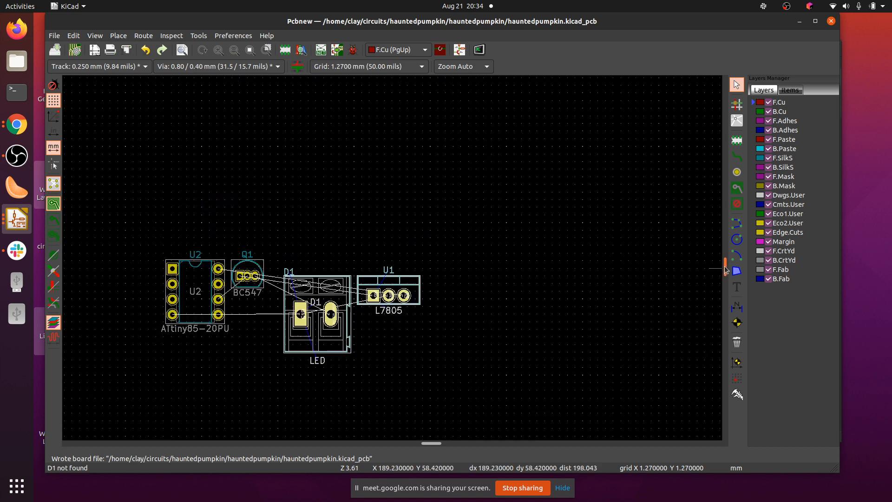
{"action": "left_click_drag", "start_coordinate": [434, 442], "coordinate": [430, 442]}
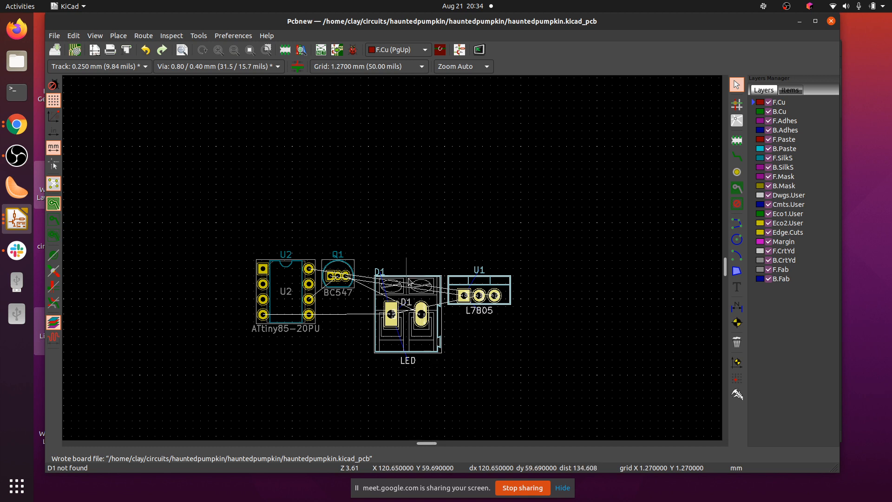
{"action": "left_click_drag", "start_coordinate": [409, 282], "coordinate": [282, 159]}
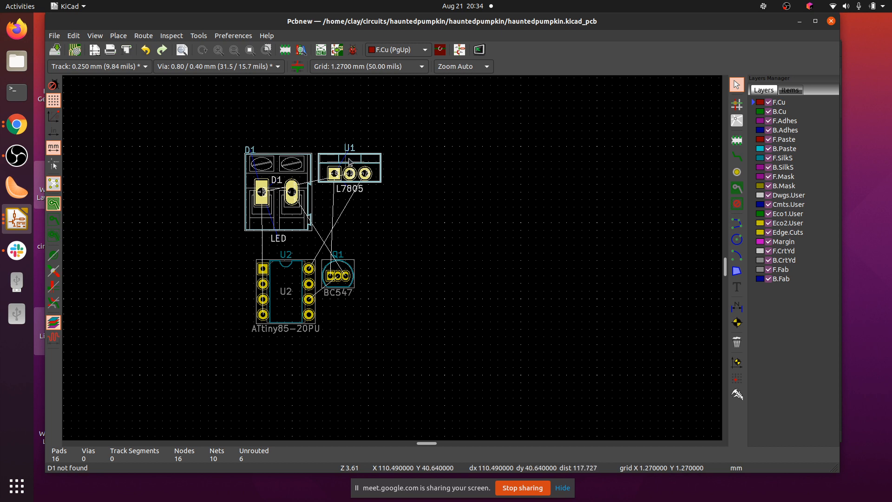
{"action": "mouse_move", "coordinate": [349, 161]}
{"action": "left_mouse_down"}
{"action": "mouse_move", "coordinate": [398, 199]}
{"action": "mouse_move", "coordinate": [335, 167]}
{"action": "mouse_move", "coordinate": [363, 169]}
{"action": "left_mouse_up"}
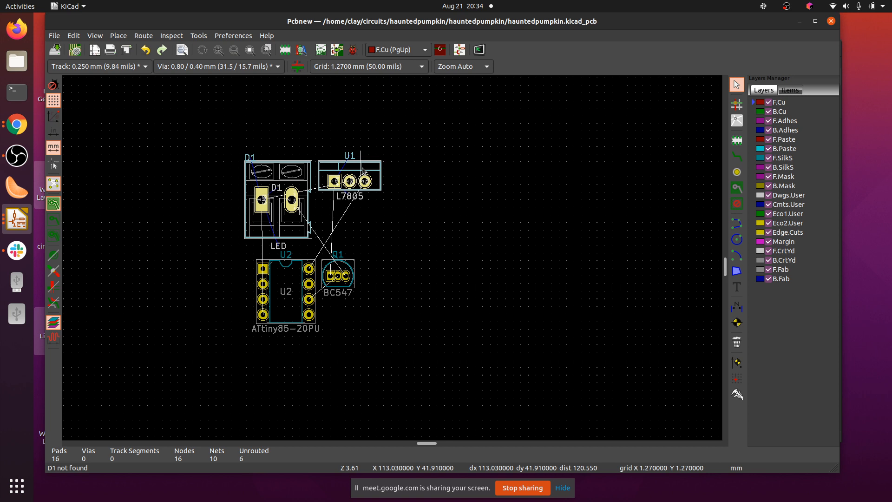
Shift the D1 and U1 footprints together slightly to the right above U2.
{"action": "scroll", "coordinate": [362, 170], "scroll_direction": "down", "scroll_amount": 5}
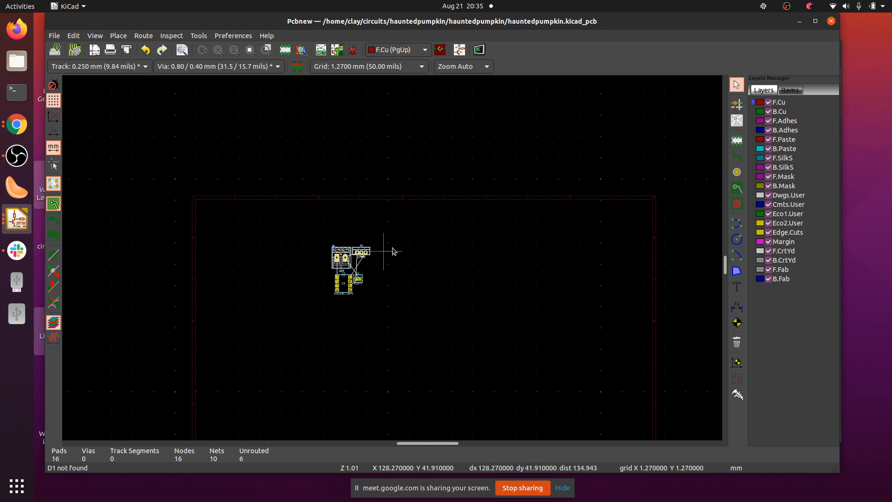
{"action": "scroll", "coordinate": [393, 261], "scroll_direction": "up", "scroll_amount": 1}
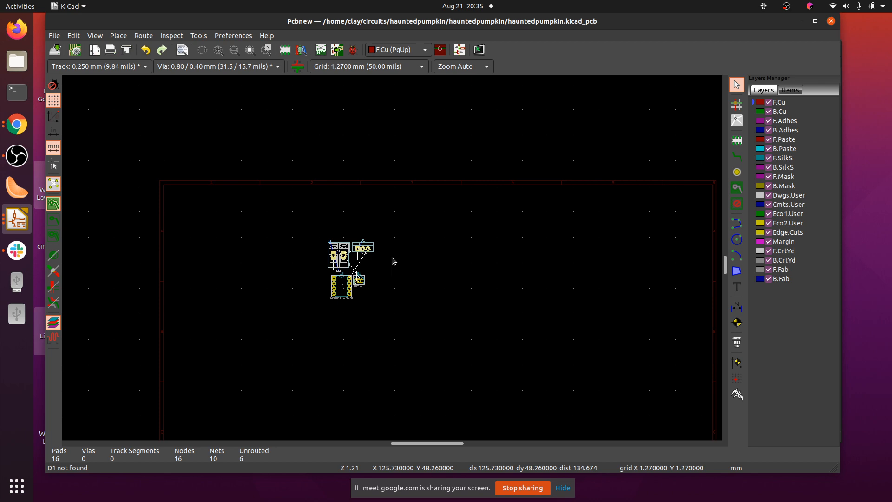
{"action": "scroll", "coordinate": [393, 260], "scroll_direction": "up", "scroll_amount": 4}
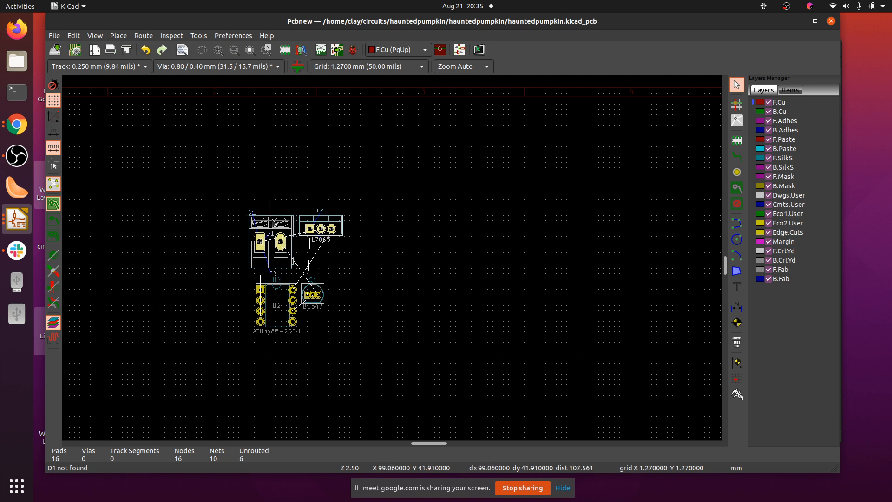
{"action": "left_click_drag", "start_coordinate": [274, 222], "coordinate": [281, 223]}
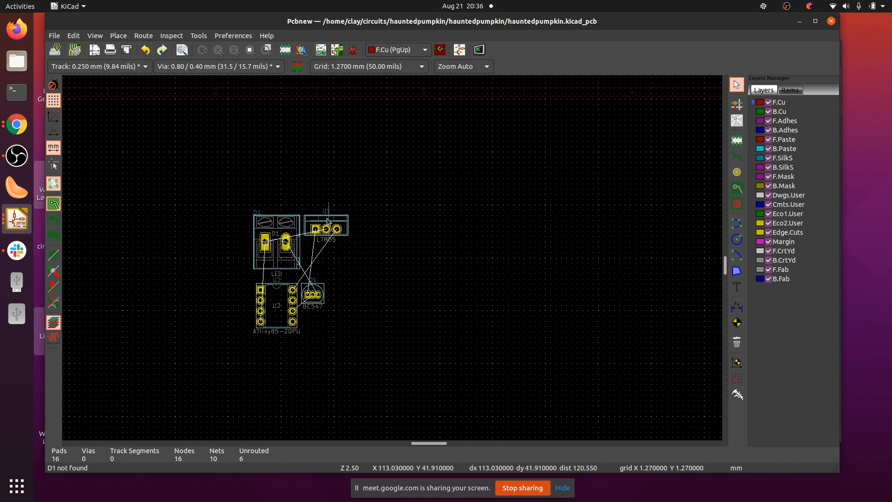
Move the L7805 footprint U1 down so it sits right of D1's lower half, just above Q1.
{"action": "left_click_drag", "start_coordinate": [328, 219], "coordinate": [338, 243]}
{"action": "key", "text": "m"}
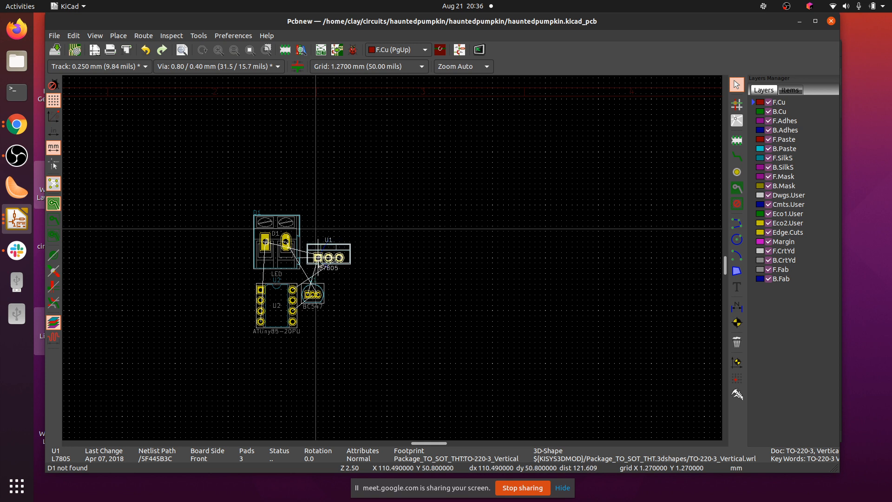
{"action": "left_click", "coordinate": [318, 258]}
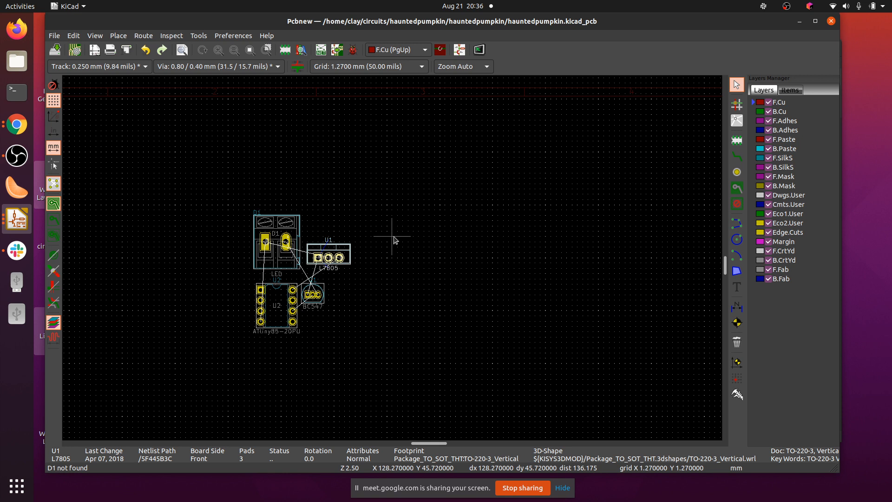
Look at the hauntedpumpkin schematic around the L7805 regulator and return to the board layout.
{"action": "key", "text": "alt+Tab"}
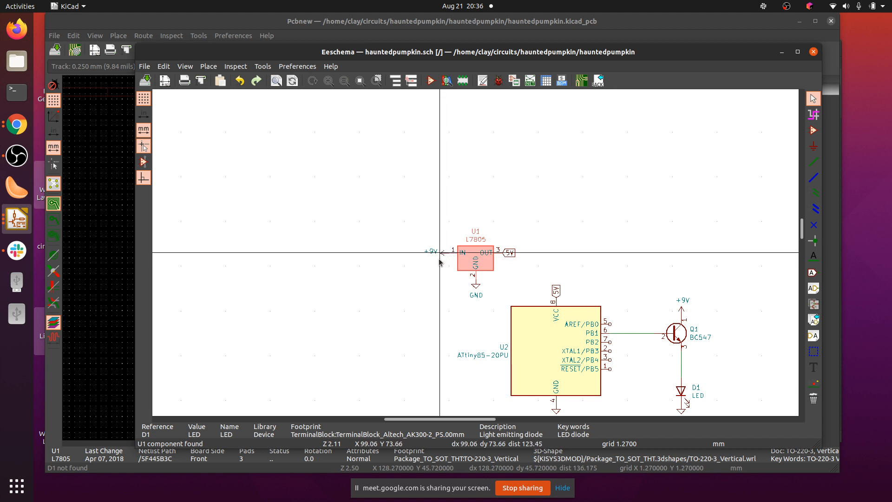
{"action": "key", "text": "alt+Tab"}
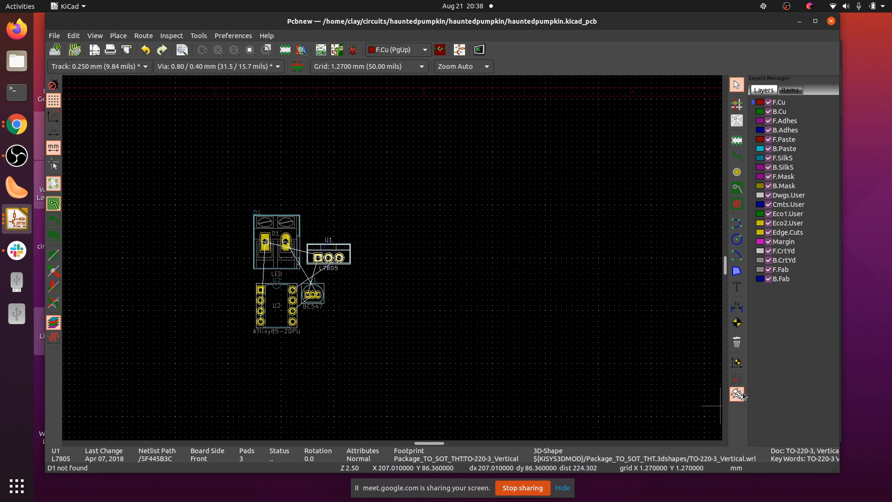
Search the footprint library for "screw terminal", look over the full names of the matches, and leave the add-footprint command without placing one.
{"action": "left_click", "coordinate": [738, 141]}
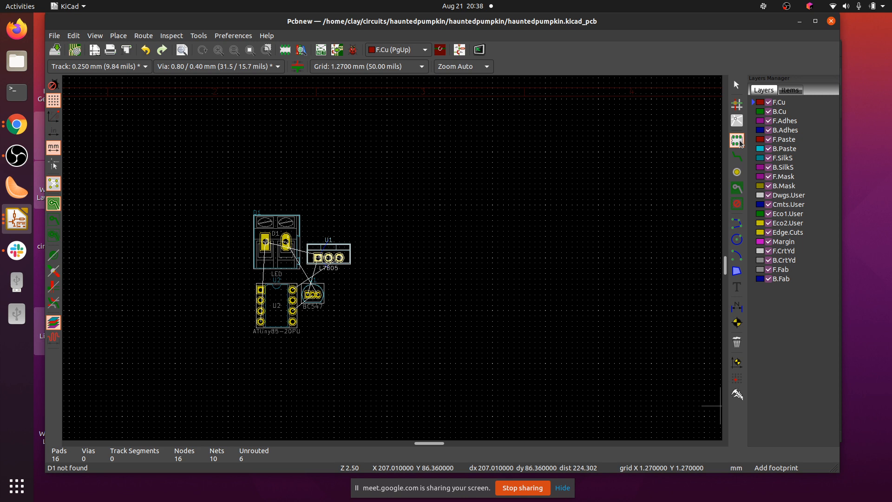
{"action": "mouse_move", "coordinate": [328, 22]}
{"action": "left_mouse_down"}
{"action": "mouse_move", "coordinate": [557, 119]}
{"action": "mouse_move", "coordinate": [404, 206]}
{"action": "mouse_move", "coordinate": [404, 96]}
{"action": "mouse_move", "coordinate": [331, 21]}
{"action": "mouse_move", "coordinate": [339, 21]}
{"action": "left_mouse_up"}
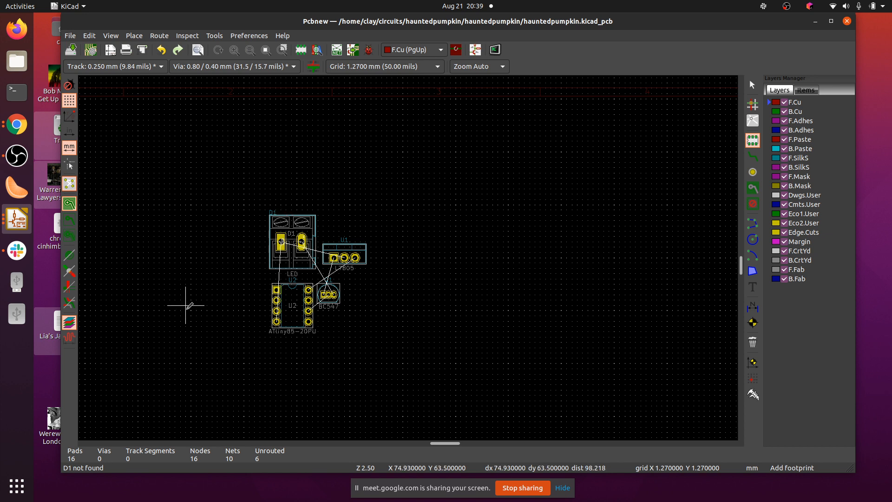
{"action": "left_click", "coordinate": [186, 305]}
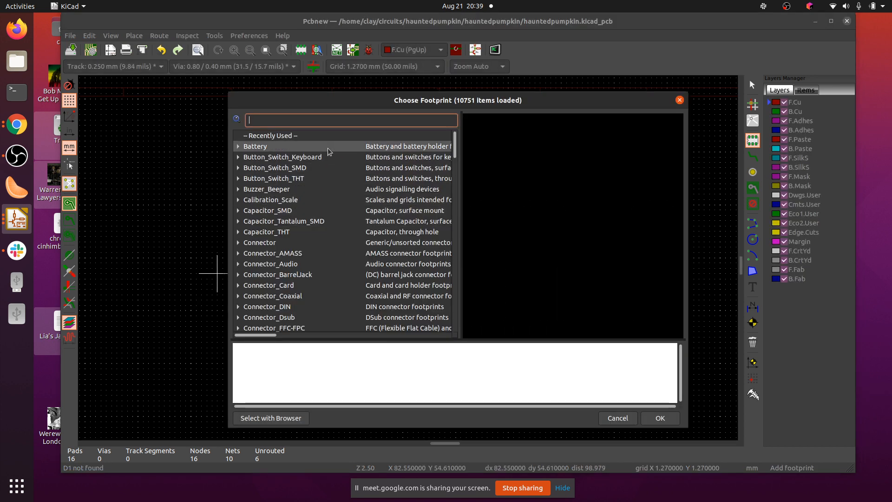
{"action": "left_click_drag", "start_coordinate": [330, 102], "coordinate": [428, 115]}
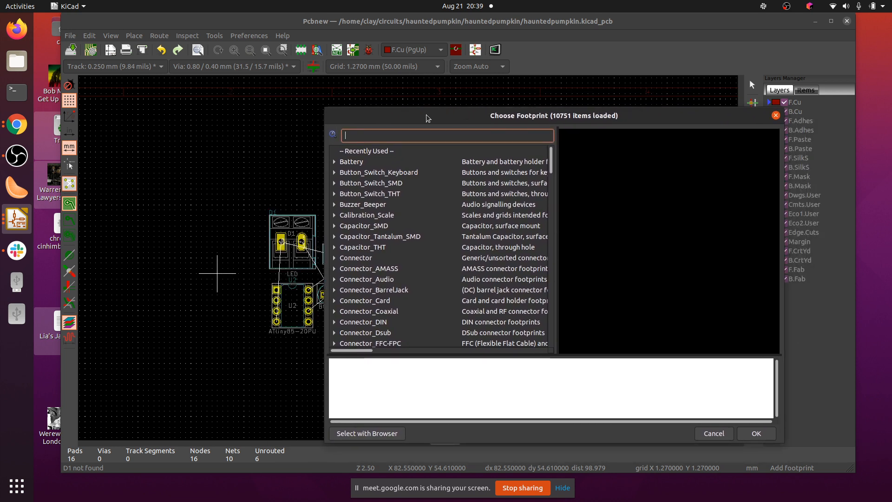
{"action": "type", "text": "screw ter"}
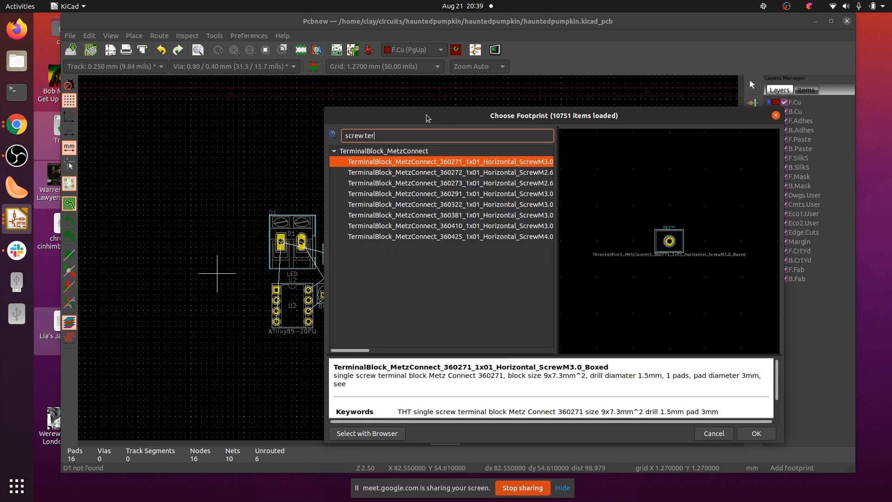
{"action": "type", "text": "minal"}
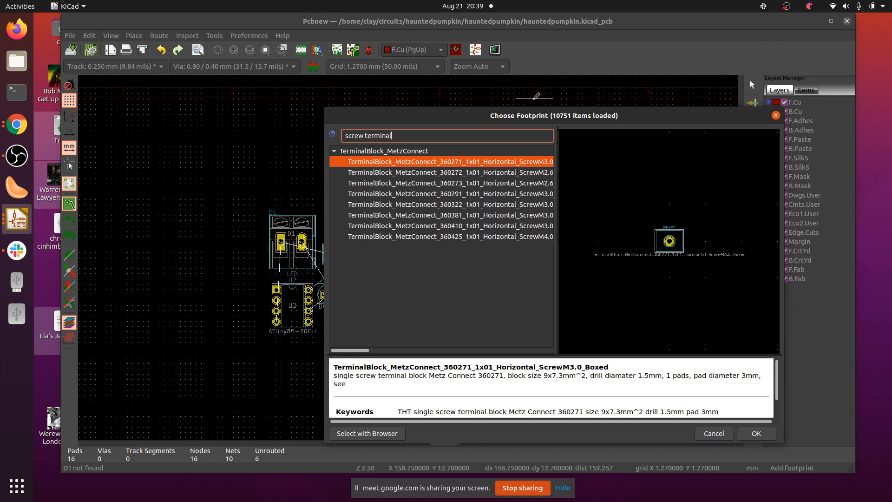
{"action": "left_click_drag", "start_coordinate": [363, 352], "coordinate": [373, 351]}
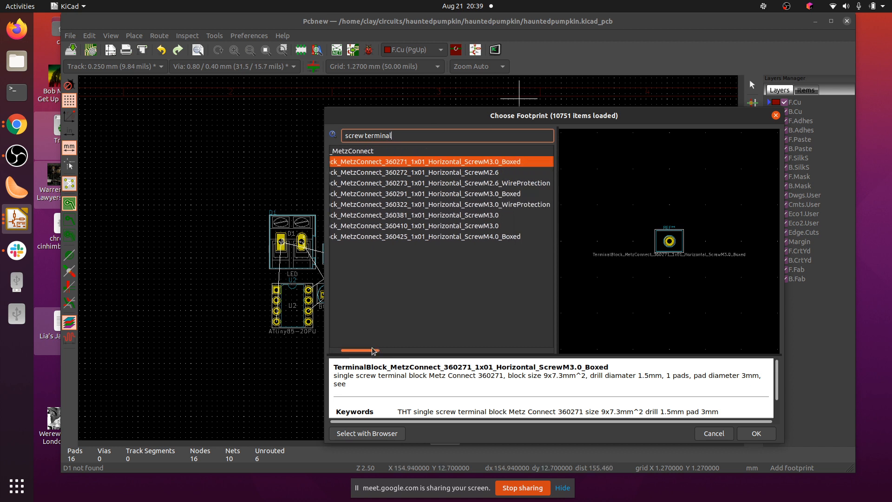
{"action": "left_click_drag", "start_coordinate": [374, 351], "coordinate": [355, 351]}
{"action": "left_click", "coordinate": [714, 434]}
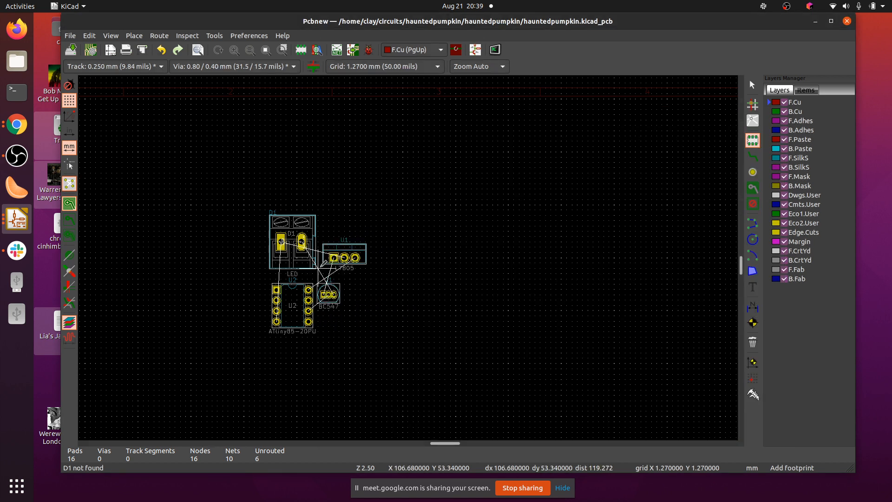
{"action": "left_click", "coordinate": [759, 83]}
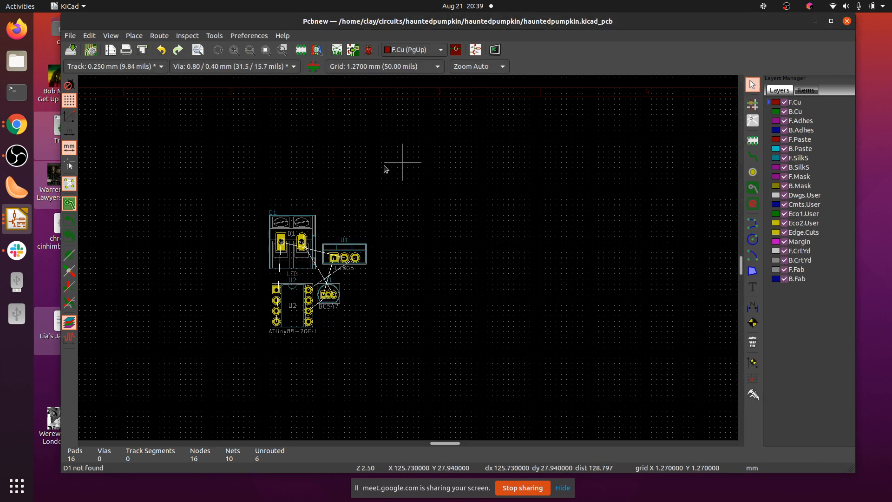
Move the D1 terminal block footprint to the right of Q1 and rotate it to 90 degrees.
{"action": "left_click", "coordinate": [294, 228]}
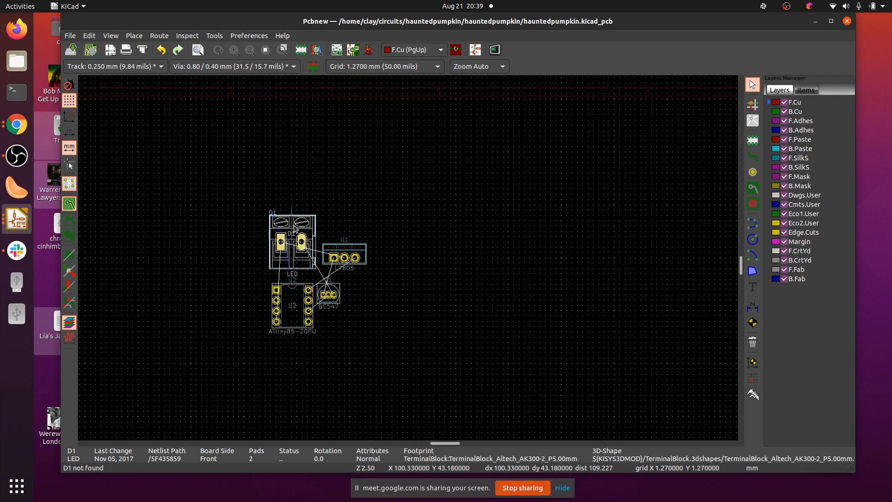
{"action": "left_click_drag", "start_coordinate": [294, 228], "coordinate": [371, 314]}
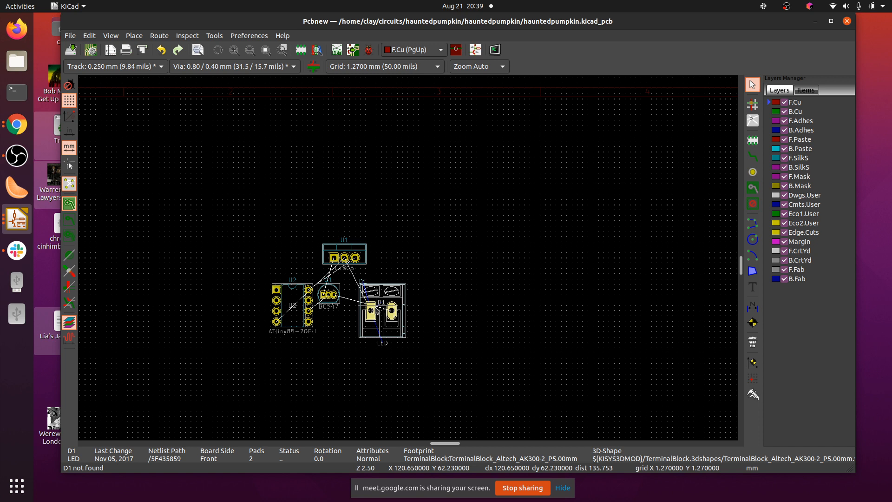
{"action": "right_click", "coordinate": [378, 310]}
{"action": "left_click", "coordinate": [421, 55]}
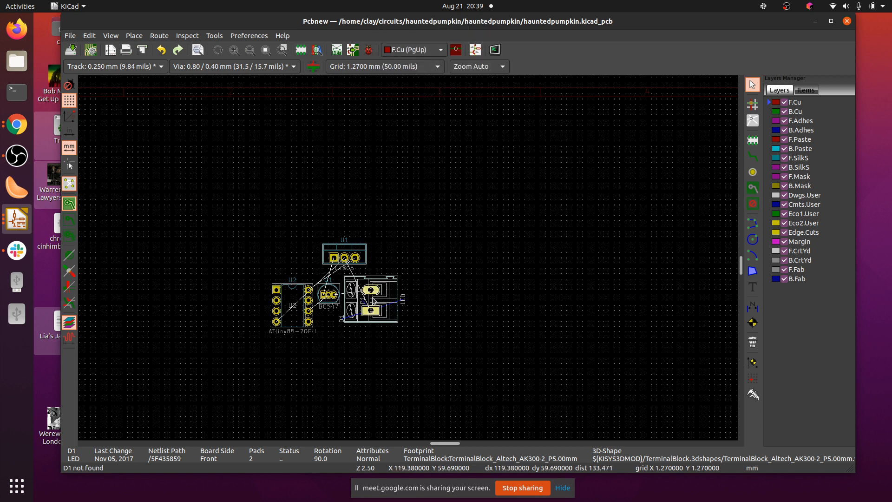
{"action": "mouse_move", "coordinate": [379, 307]}
{"action": "left_mouse_down"}
{"action": "mouse_move", "coordinate": [392, 327]}
{"action": "mouse_move", "coordinate": [384, 323]}
{"action": "left_mouse_up"}
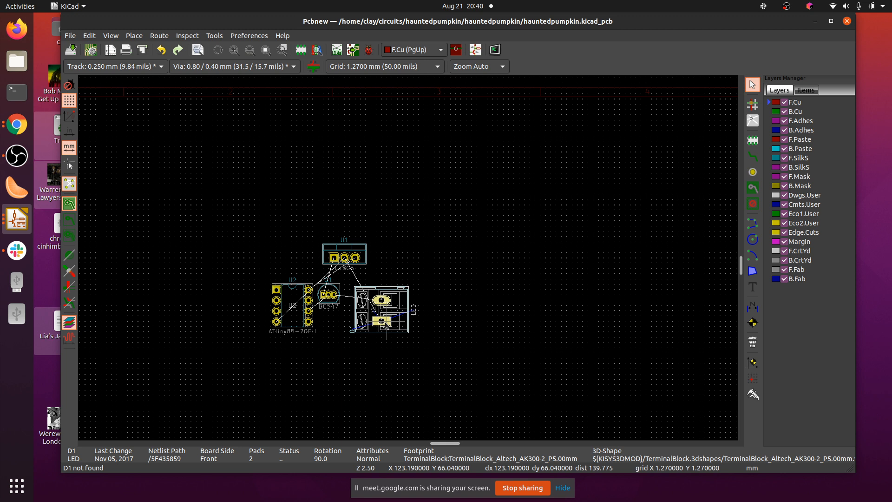
Switch to the schematic and view U1's assigned footprint in the footprint library browser, leaving the assignment as it is.
{"action": "key", "text": "alt+Tab"}
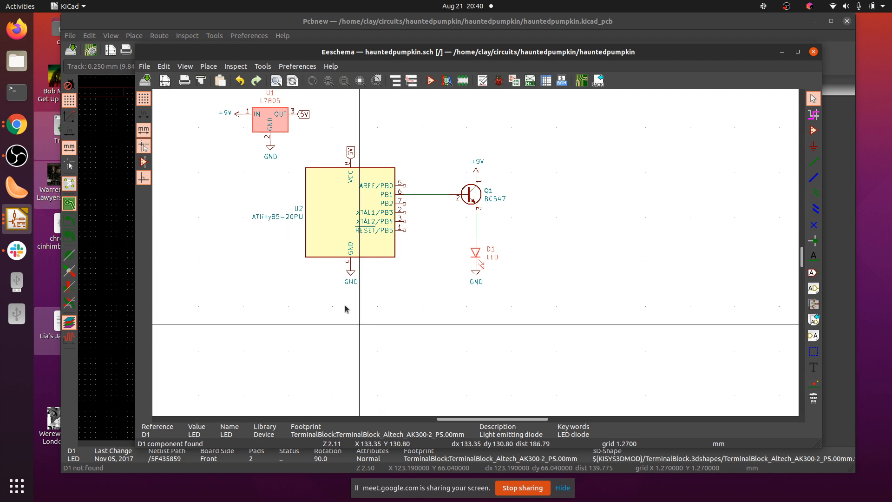
{"action": "right_click", "coordinate": [277, 128]}
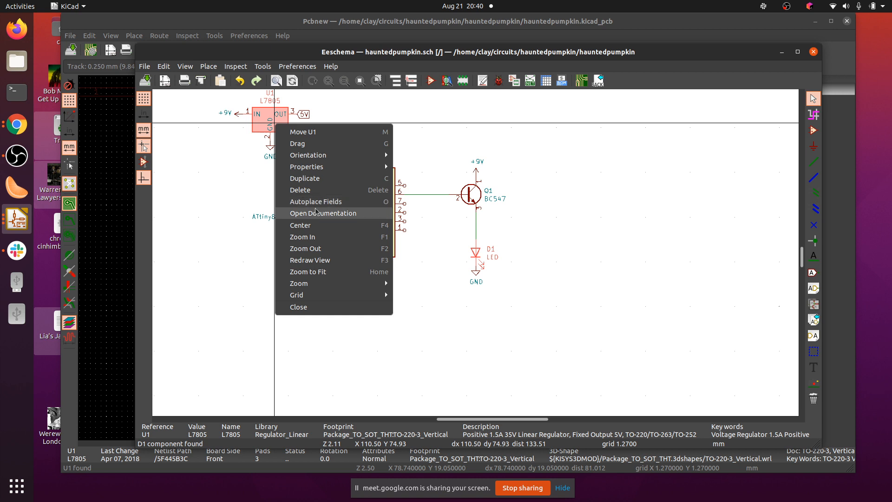
{"action": "mouse_move", "coordinate": [307, 167]}
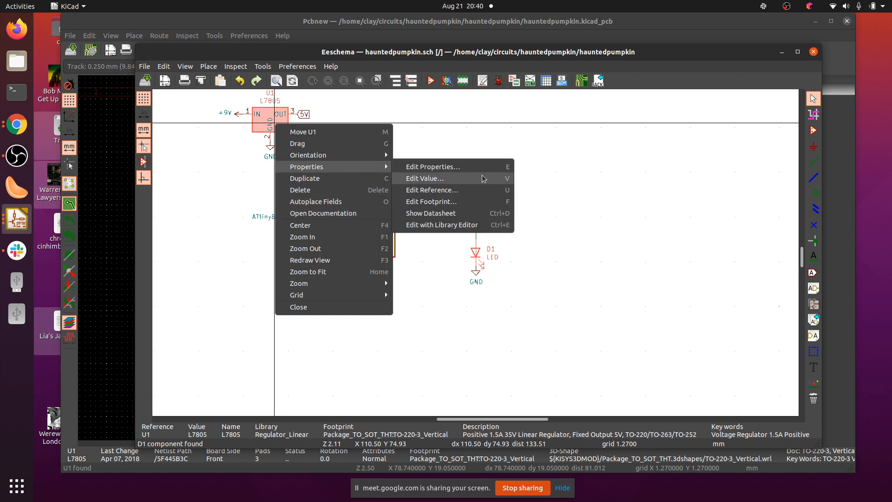
{"action": "left_click", "coordinate": [442, 202]}
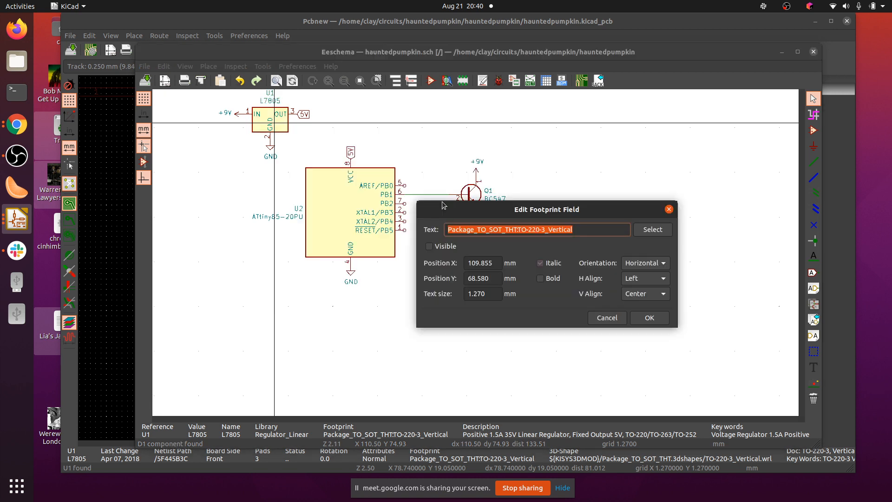
{"action": "left_click", "coordinate": [653, 229]}
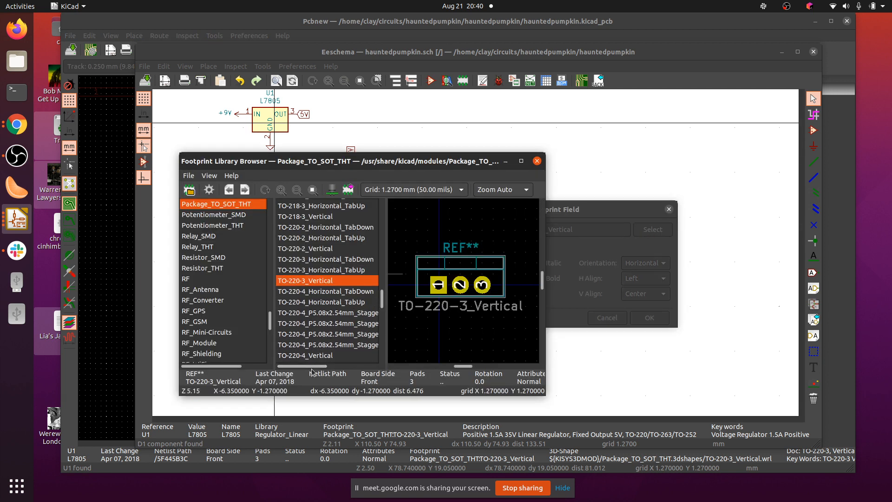
{"action": "left_click", "coordinate": [537, 161]}
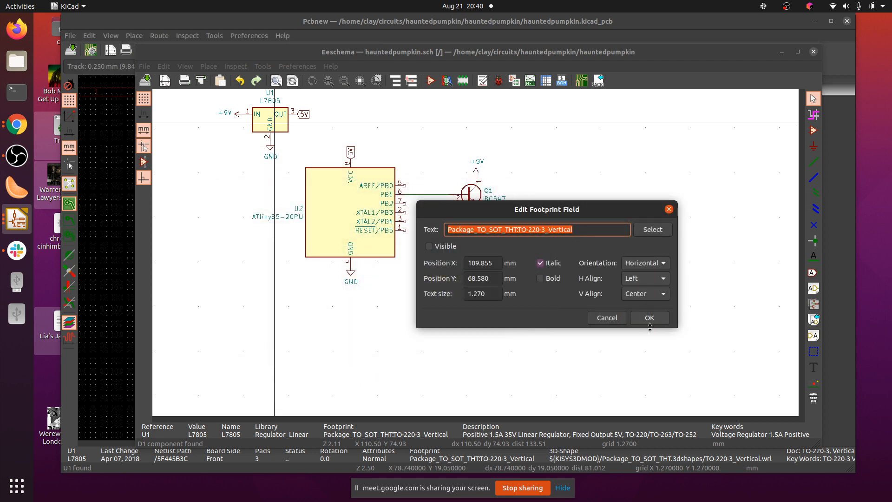
{"action": "left_click", "coordinate": [597, 321]}
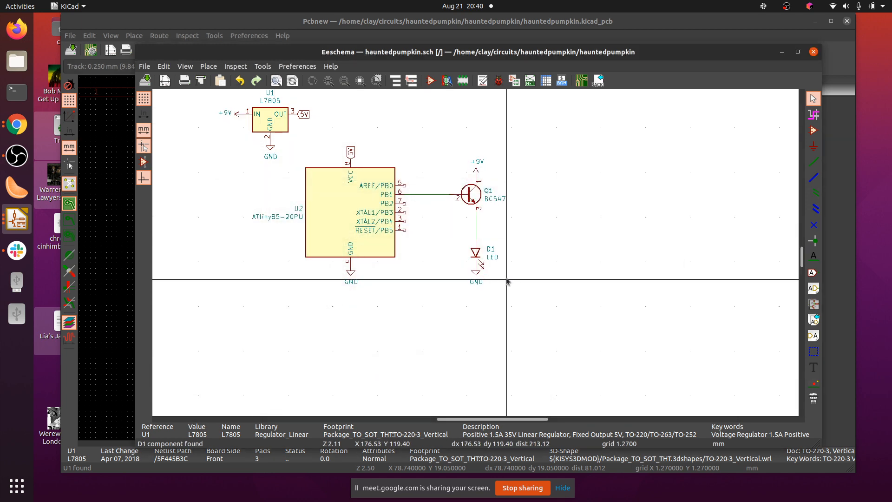
Open the footprint library browser from the LED D1's symbol properties and list the footprints in the Socket library.
{"action": "double_click", "coordinate": [477, 258]}
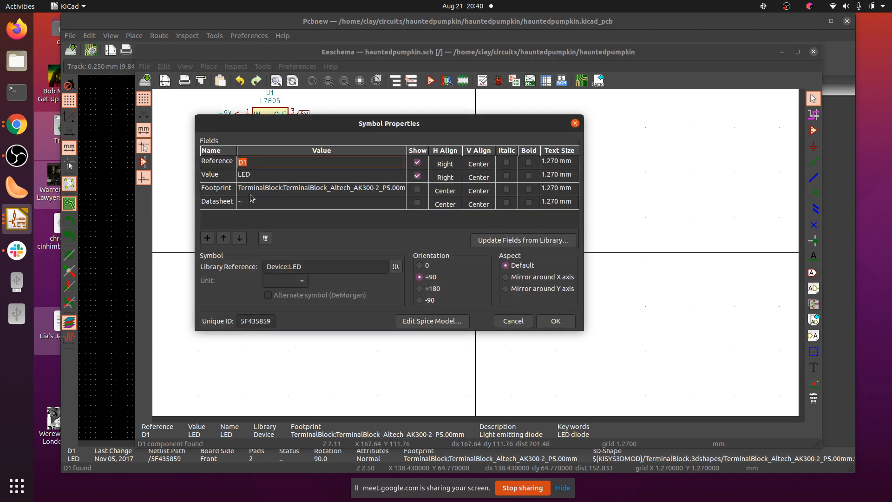
{"action": "left_click", "coordinate": [272, 191]}
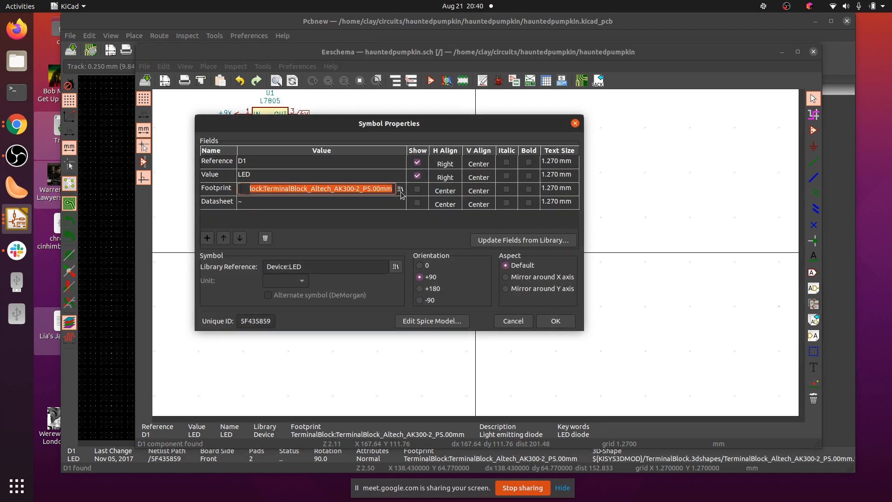
{"action": "left_click", "coordinate": [403, 192]}
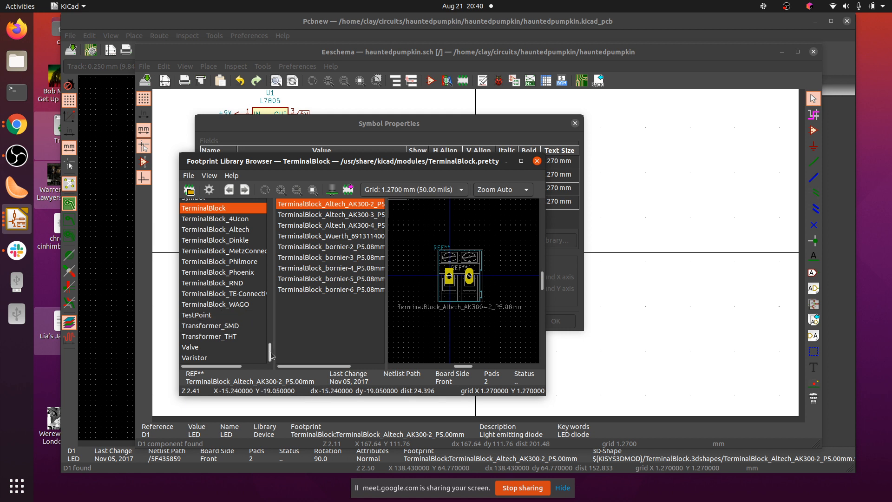
{"action": "mouse_move", "coordinate": [271, 355]}
{"action": "left_mouse_down"}
{"action": "mouse_move", "coordinate": [279, 298]}
{"action": "mouse_move", "coordinate": [279, 343]}
{"action": "left_mouse_up"}
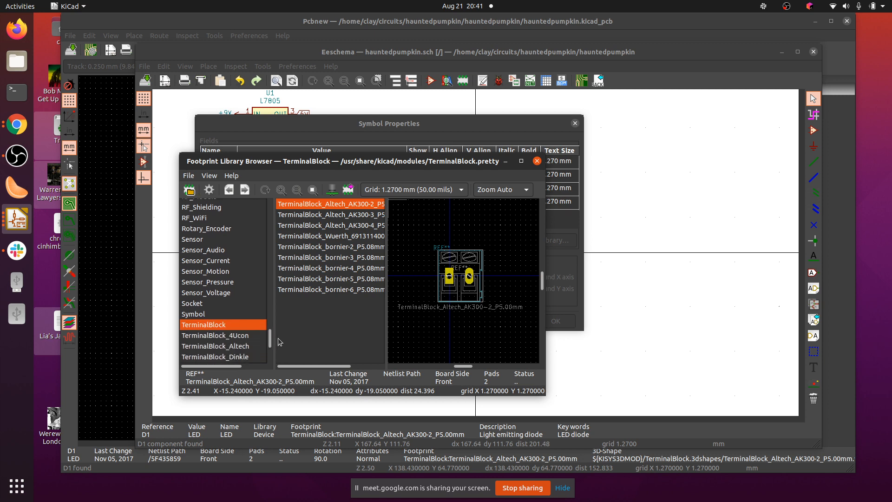
{"action": "left_click", "coordinate": [211, 303]}
{"action": "mouse_move", "coordinate": [299, 368]}
{"action": "left_mouse_down"}
{"action": "mouse_move", "coordinate": [337, 370]}
{"action": "mouse_move", "coordinate": [298, 370]}
{"action": "left_mouse_up"}
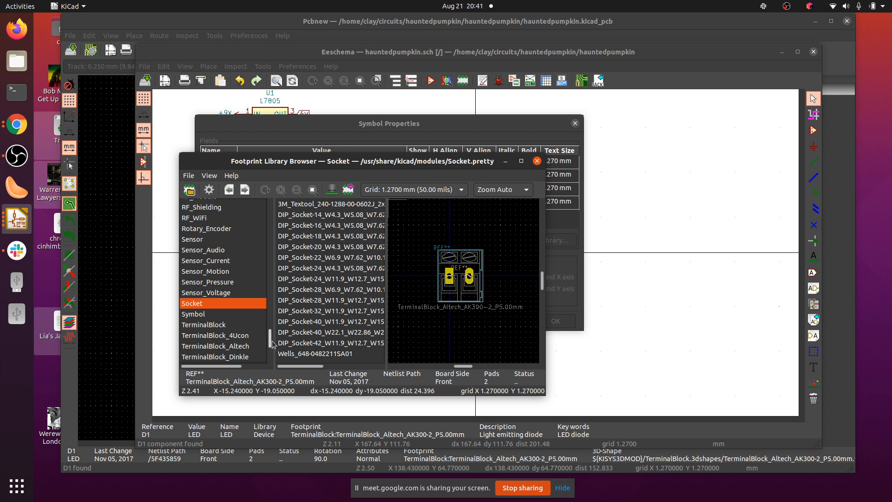
Look through the footprint library list for D1 and list the footprints in the Jumper library.
{"action": "left_click_drag", "start_coordinate": [272, 341], "coordinate": [278, 390]}
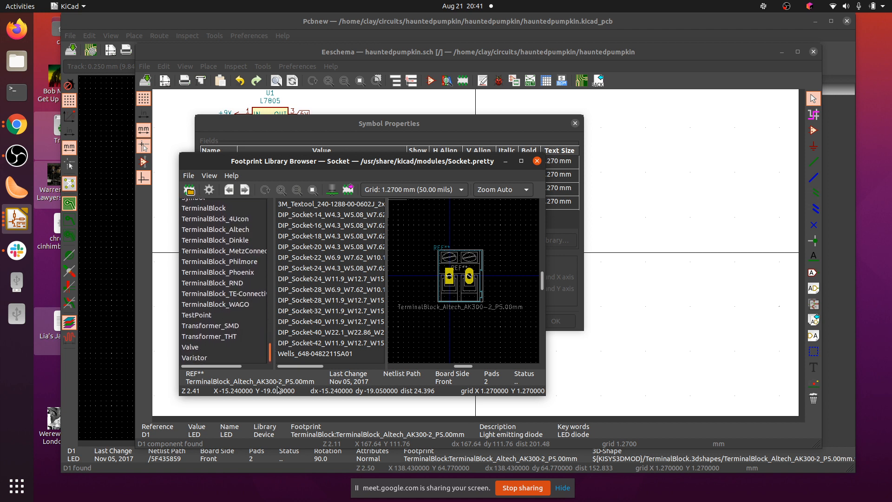
{"action": "scroll", "coordinate": [267, 285], "scroll_direction": "up", "scroll_amount": 8}
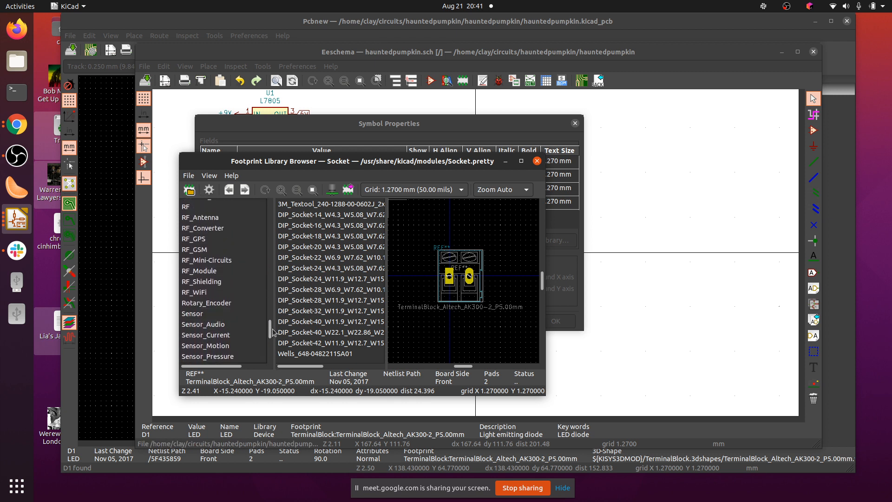
{"action": "scroll", "coordinate": [270, 330], "scroll_direction": "up", "scroll_amount": 2}
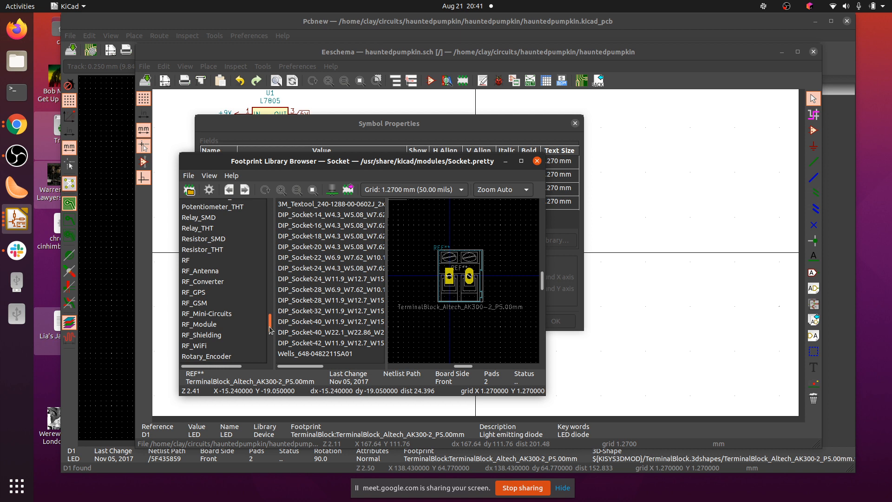
{"action": "left_click_drag", "start_coordinate": [270, 330], "coordinate": [265, 286]}
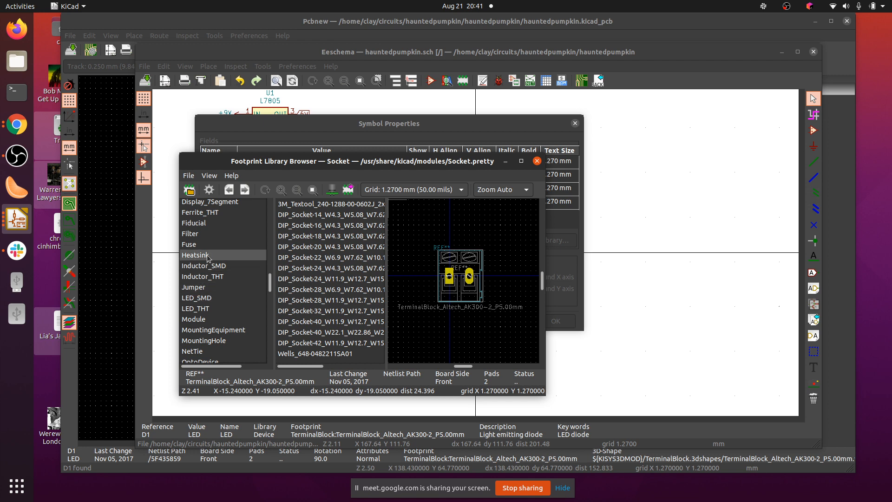
{"action": "left_click", "coordinate": [199, 288]}
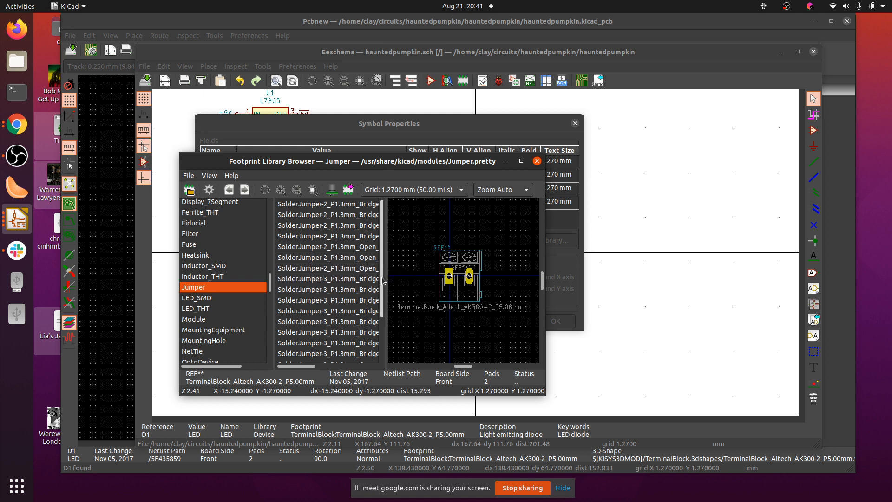
{"action": "left_click_drag", "start_coordinate": [382, 280], "coordinate": [382, 312]}
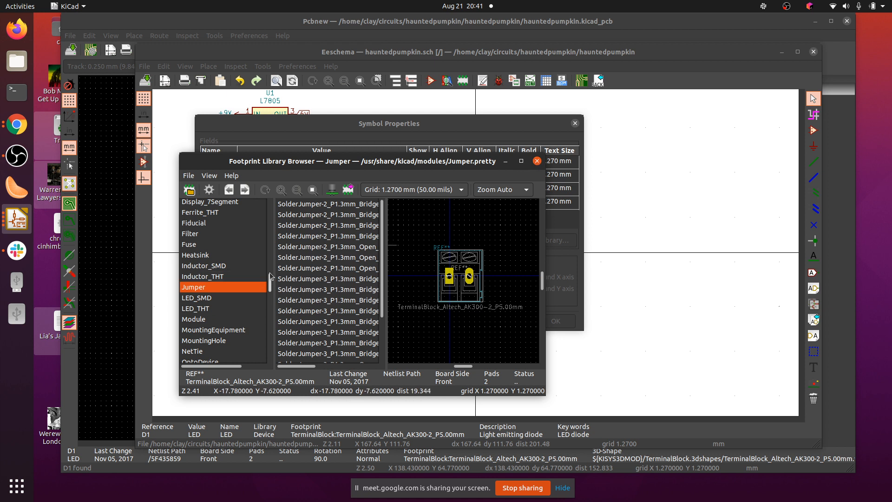
{"action": "left_click_drag", "start_coordinate": [270, 276], "coordinate": [275, 361]}
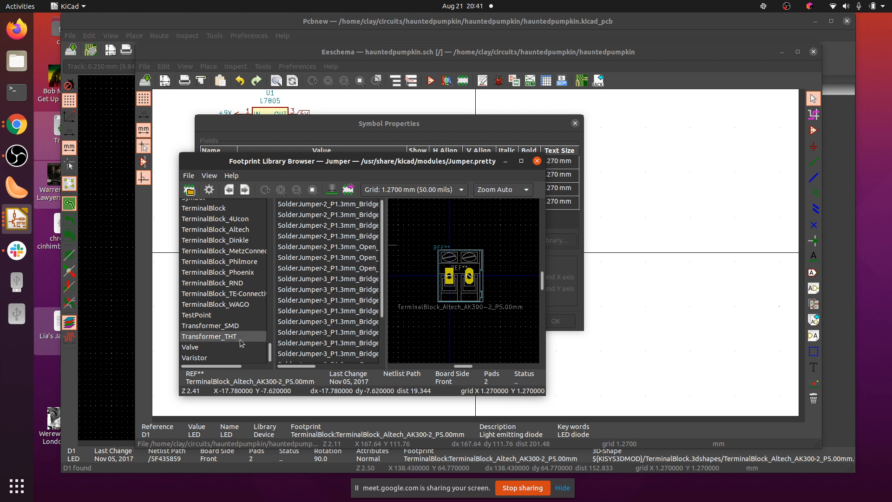
Assign the footprint TestPoint_2Pads_Pitch5.08mm_Drill1.3mm from the TestPoint library to LED D1 and accept its symbol properties.
{"action": "left_click", "coordinate": [213, 316]}
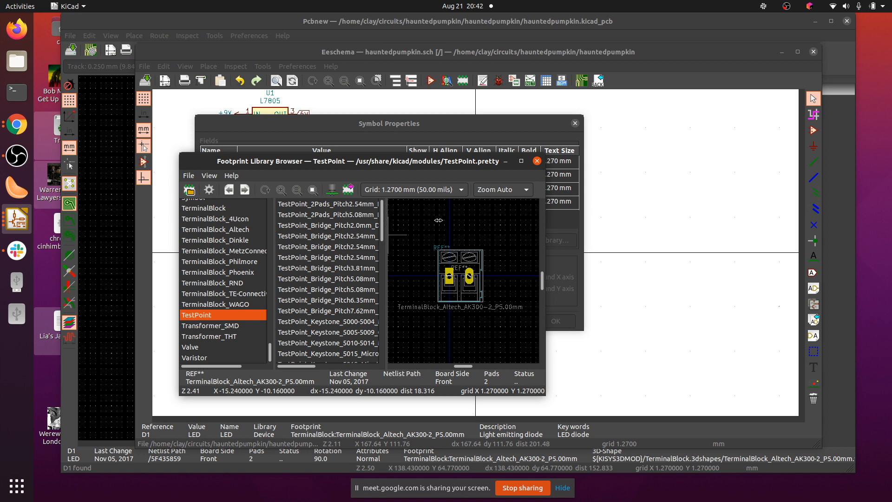
{"action": "left_click_drag", "start_coordinate": [438, 220], "coordinate": [438, 220]}
{"action": "left_click", "coordinate": [367, 204]}
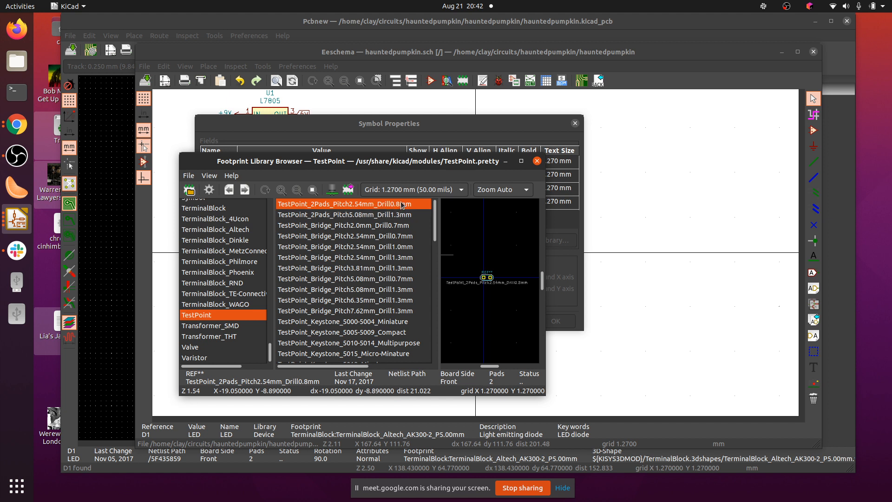
{"action": "left_click", "coordinate": [398, 220]}
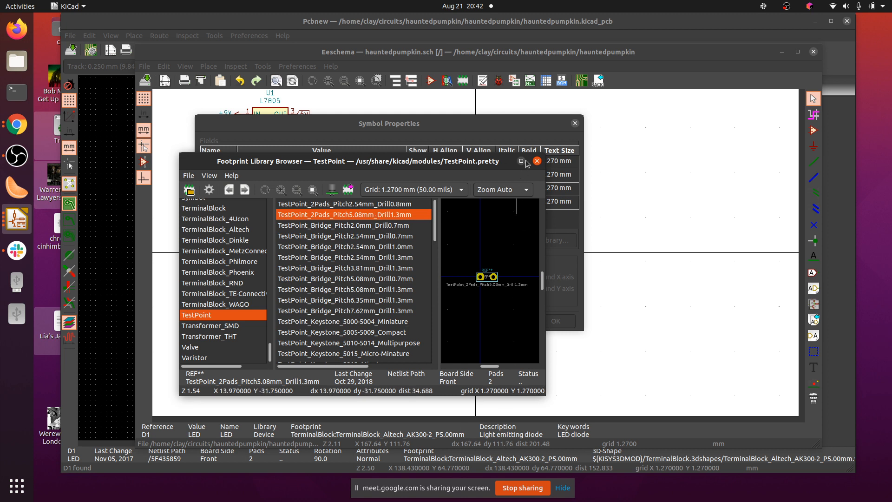
{"action": "double_click", "coordinate": [381, 216]}
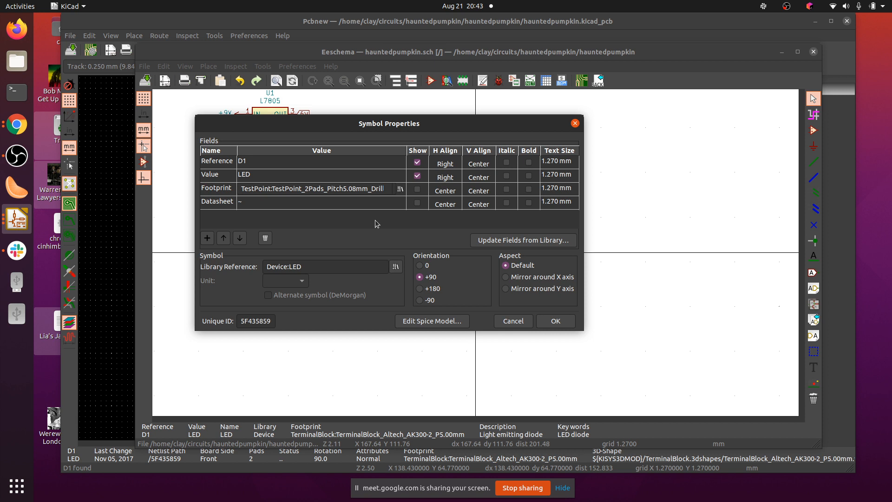
{"action": "left_click", "coordinate": [556, 321]}
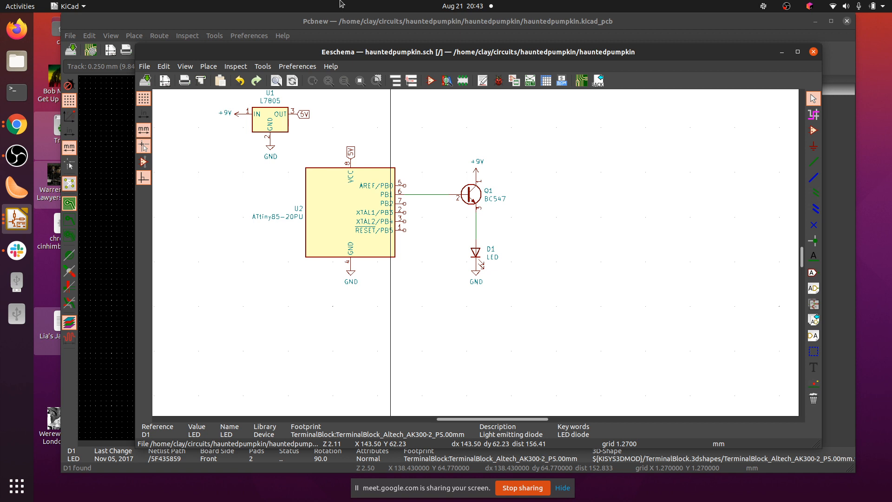
Assign the footprint TerminalBlock_Altech_AK300-2_P5.00mm from the TerminalBlock library to the +9V power symbol at U1's input and accept its properties.
{"action": "left_click", "coordinate": [230, 115]}
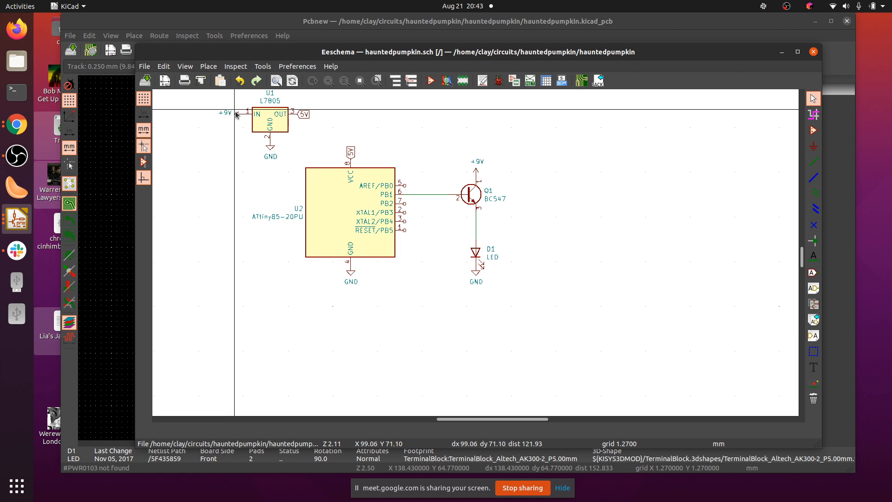
{"action": "left_click", "coordinate": [236, 117]}
{"action": "double_click", "coordinate": [236, 117]}
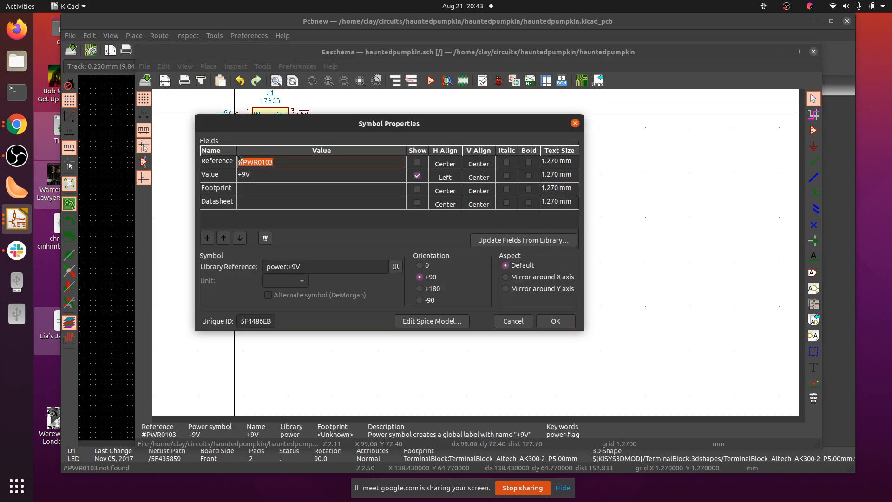
{"action": "left_click", "coordinate": [253, 189]}
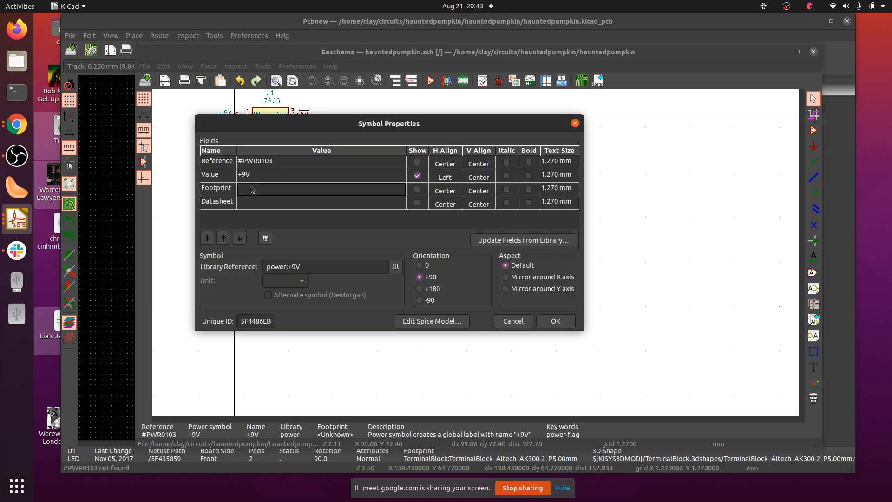
{"action": "left_click", "coordinate": [398, 190]}
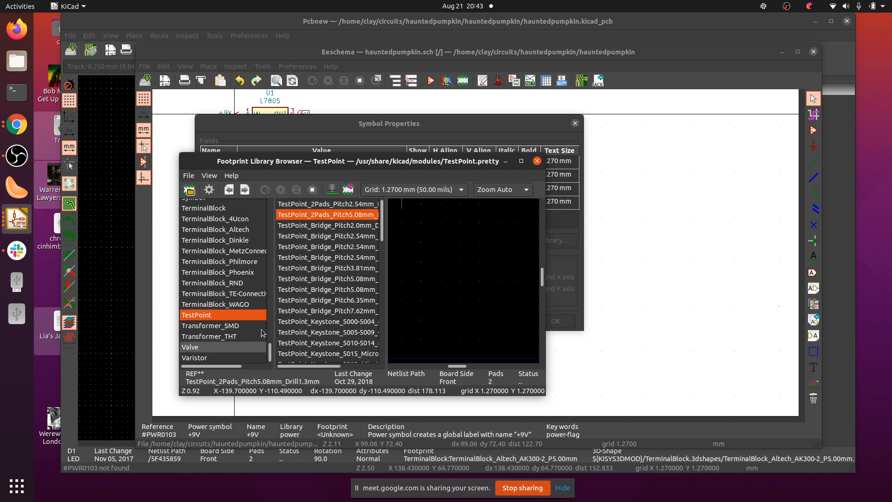
{"action": "left_click", "coordinate": [218, 208]}
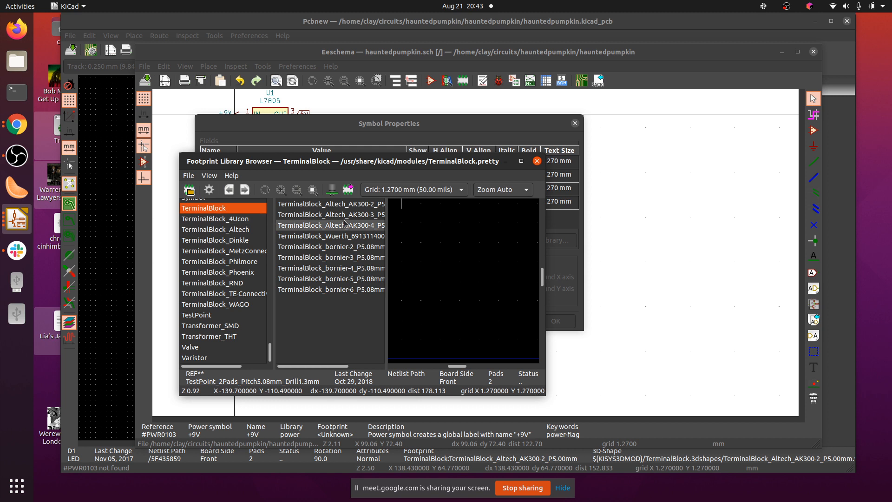
{"action": "left_click_drag", "start_coordinate": [341, 369], "coordinate": [363, 369]}
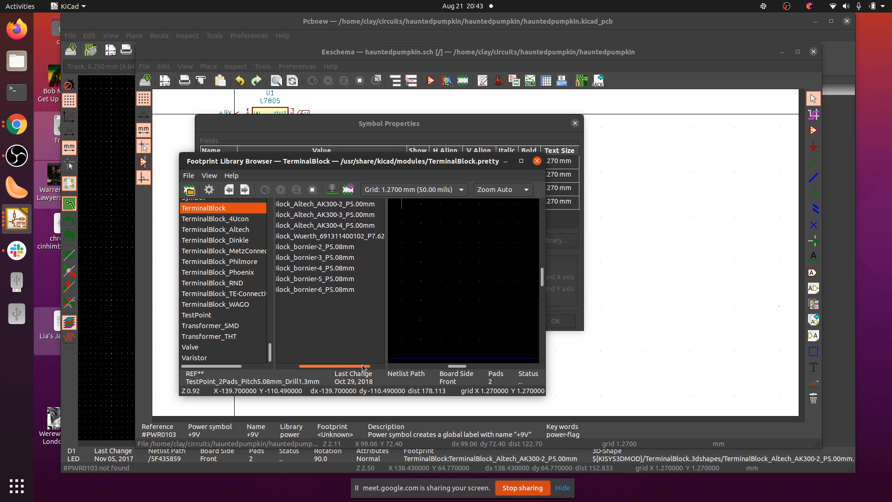
{"action": "left_click", "coordinate": [357, 205]}
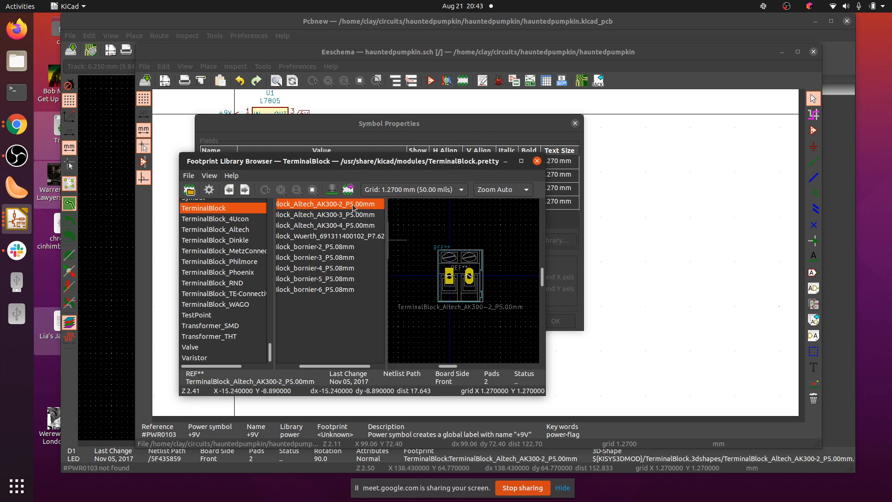
{"action": "double_click", "coordinate": [353, 205]}
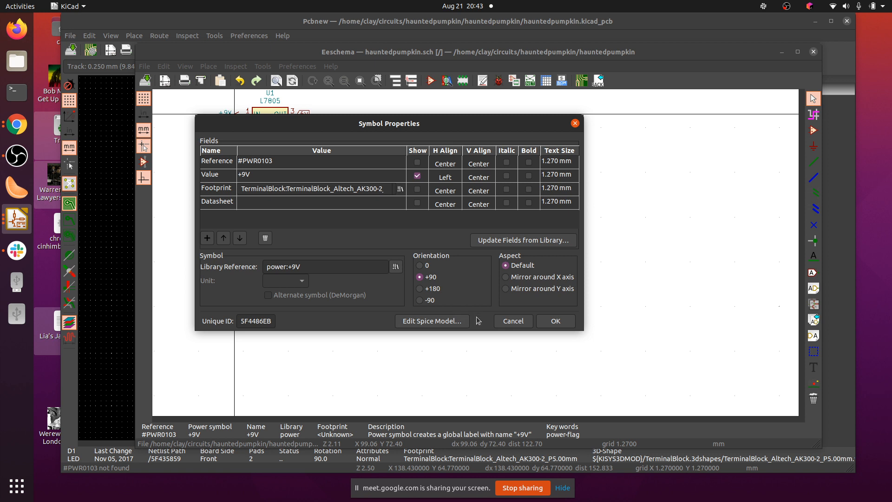
{"action": "left_click", "coordinate": [560, 320]}
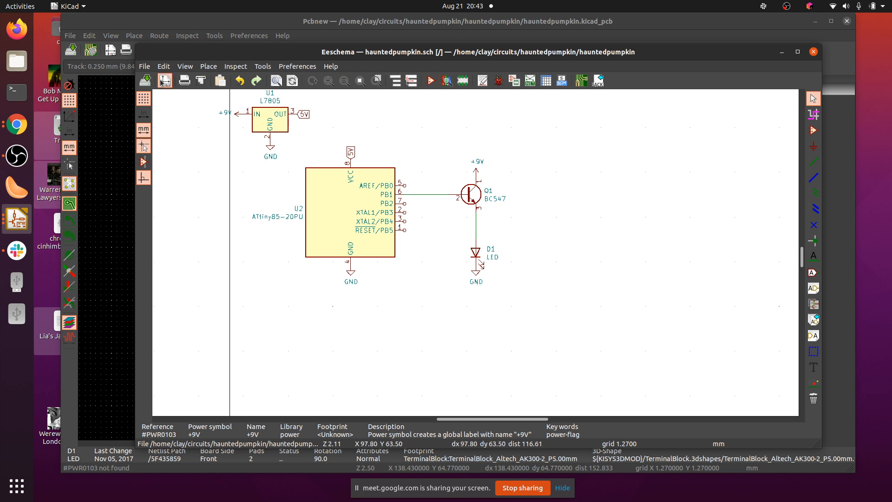
Switch to the PCB layout and update the board from the schematic, keeping existing symbol to footprint associations.
{"action": "left_click", "coordinate": [147, 24]}
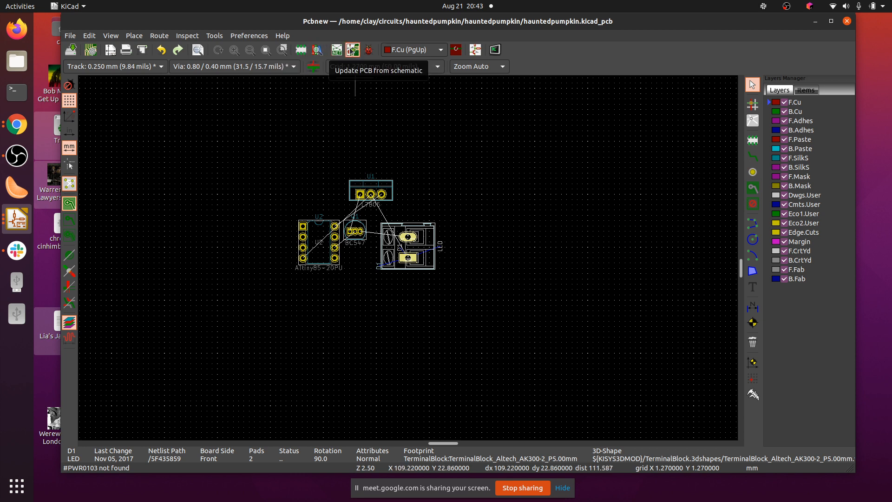
{"action": "left_click", "coordinate": [352, 51]}
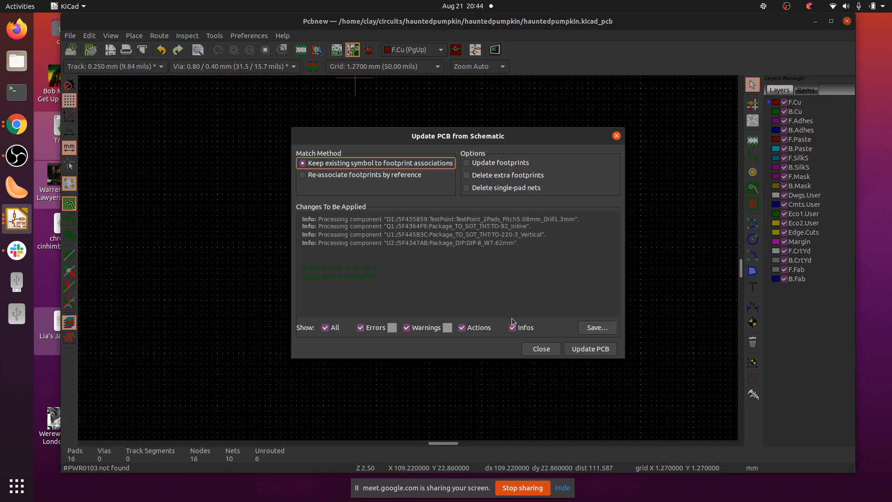
{"action": "left_click", "coordinate": [597, 352]}
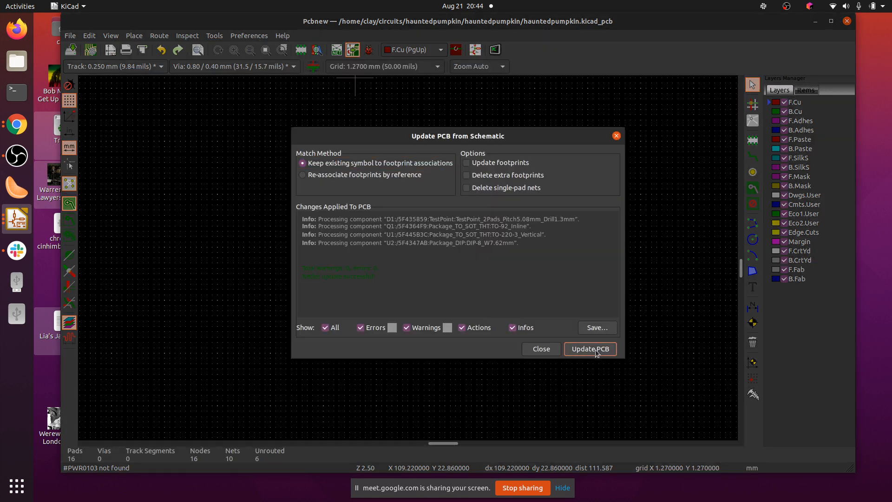
{"action": "left_click", "coordinate": [541, 349]}
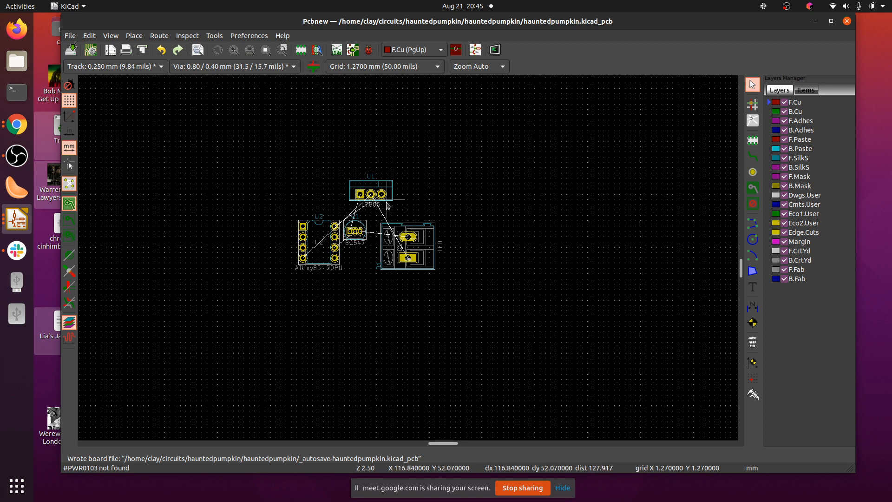
Search the footprint library for "termin" and place TerminalBlock_Altech_AK300-2_P5.00mm above U2, to the left of U1.
{"action": "scroll", "coordinate": [415, 218], "scroll_direction": "up", "scroll_amount": 2}
{"action": "scroll", "coordinate": [408, 260], "scroll_direction": "up", "scroll_amount": 1}
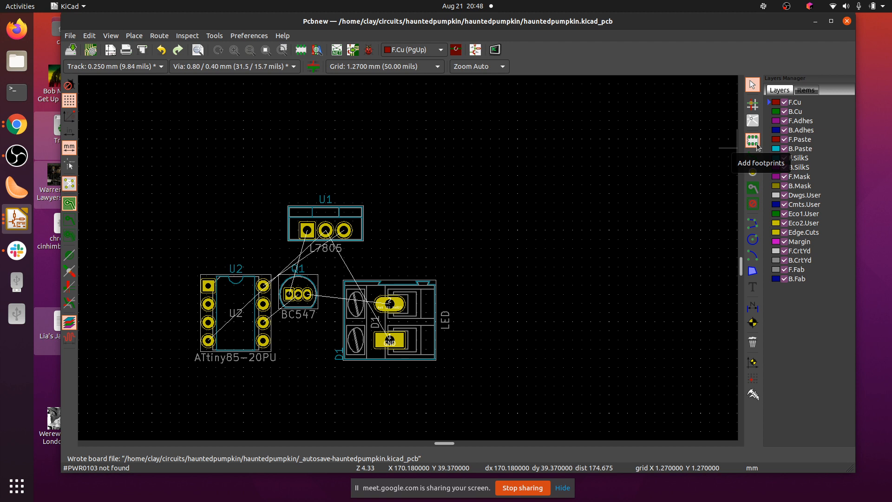
{"action": "left_click", "coordinate": [756, 144]}
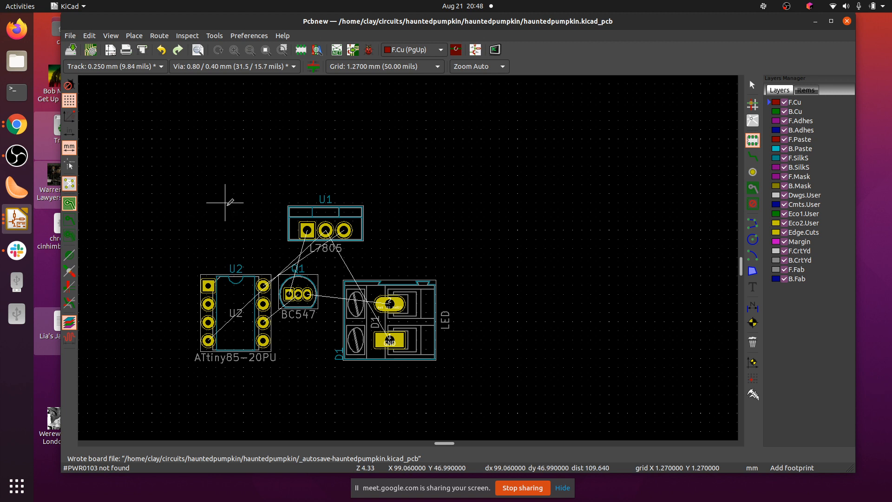
{"action": "left_click", "coordinate": [224, 203]}
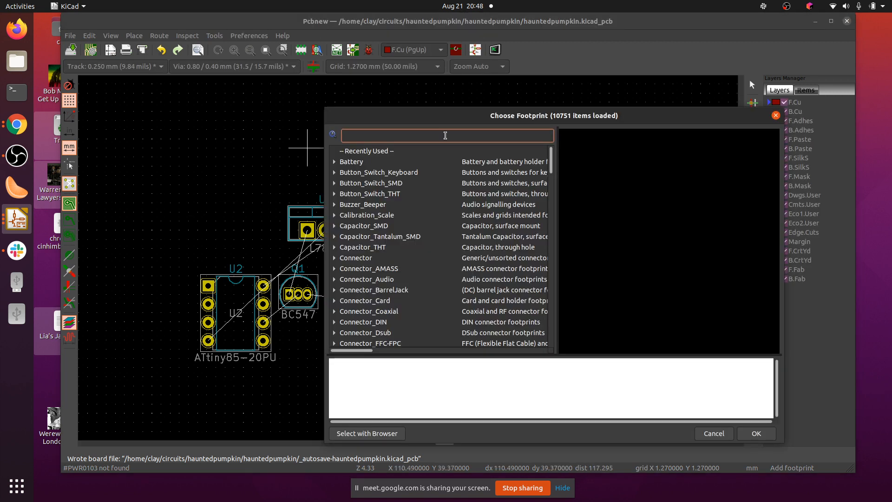
{"action": "type", "text": "termin"}
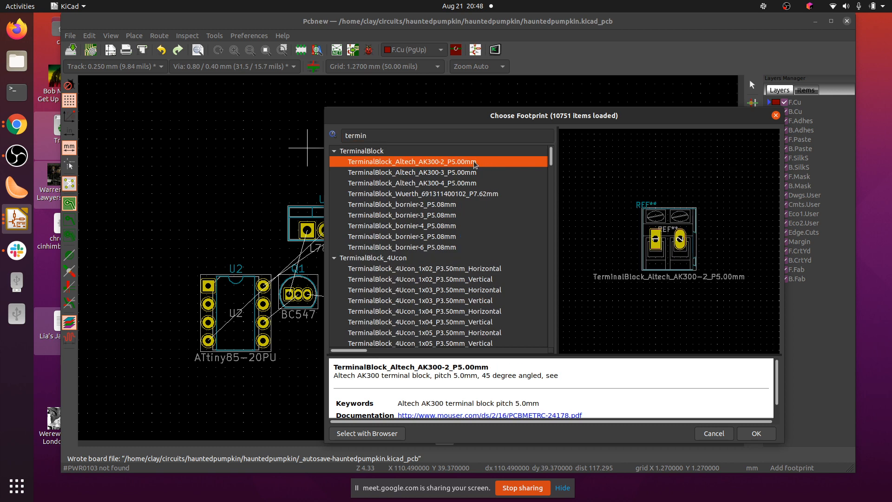
{"action": "key", "text": "Return"}
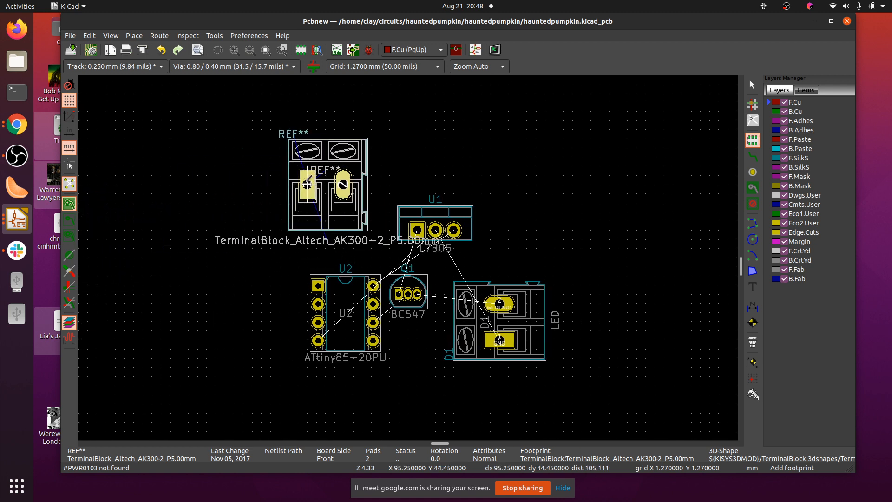
{"action": "left_click", "coordinate": [307, 185]}
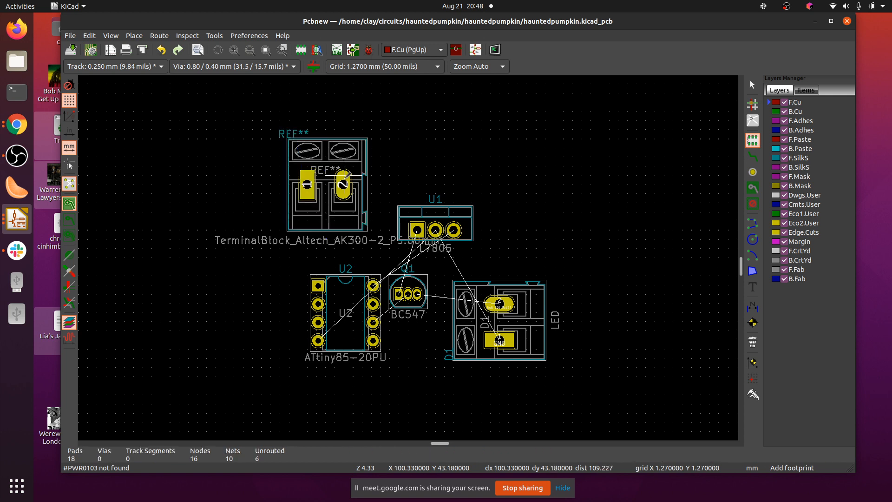
{"action": "right_click", "coordinate": [325, 184]}
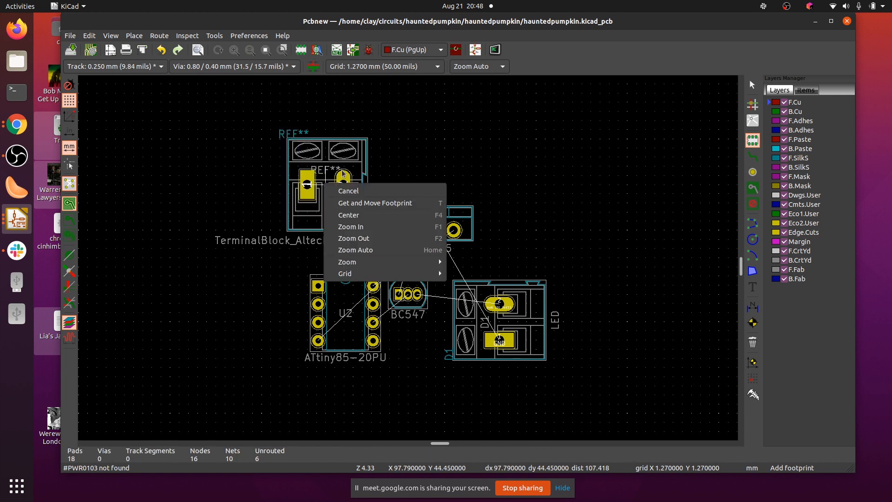
{"action": "left_click", "coordinate": [377, 203]}
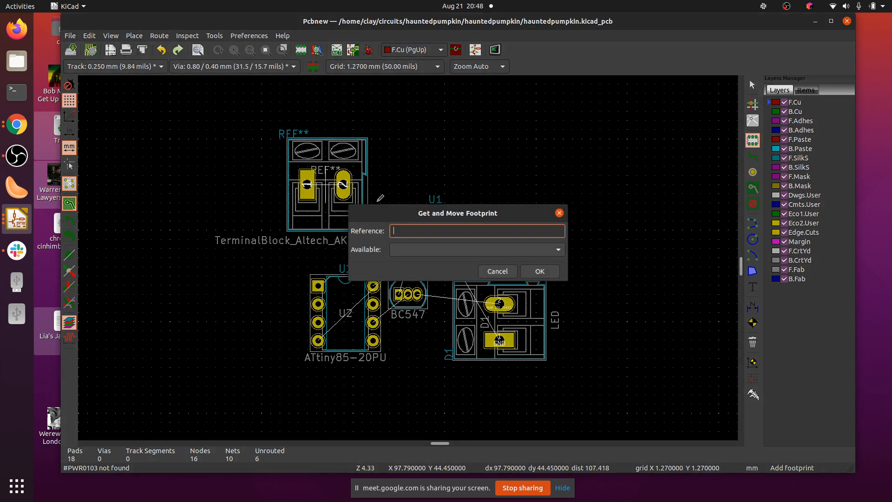
{"action": "left_click", "coordinate": [498, 272]}
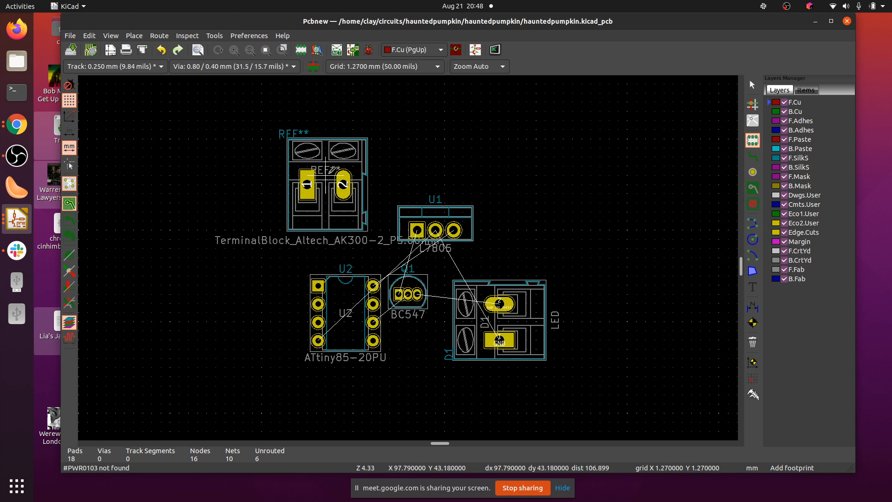
{"action": "left_click", "coordinate": [752, 84]}
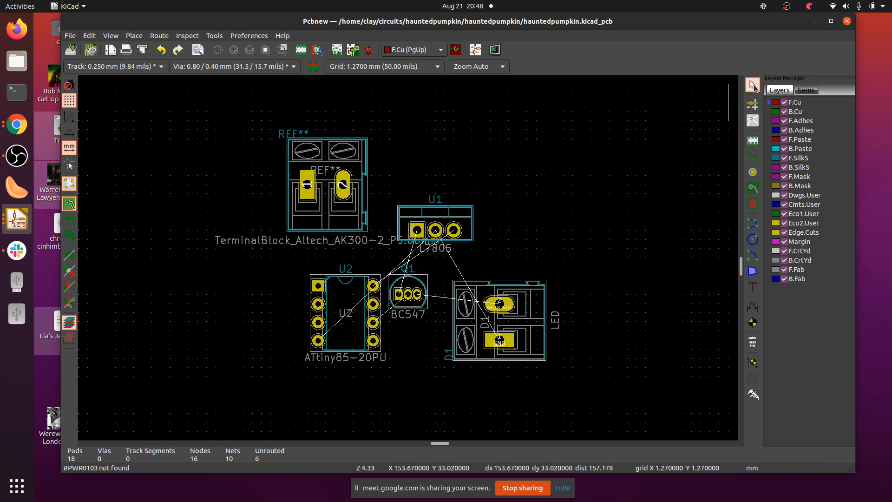
Rotate the REF** terminal block 180 degrees counterclockwise and move it just above U2, beside U1.
{"action": "left_click", "coordinate": [337, 189]}
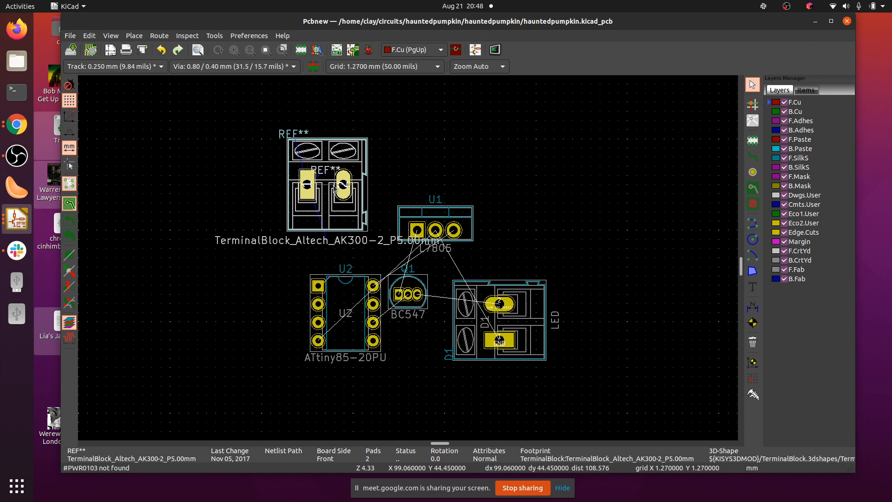
{"action": "right_click", "coordinate": [334, 188]}
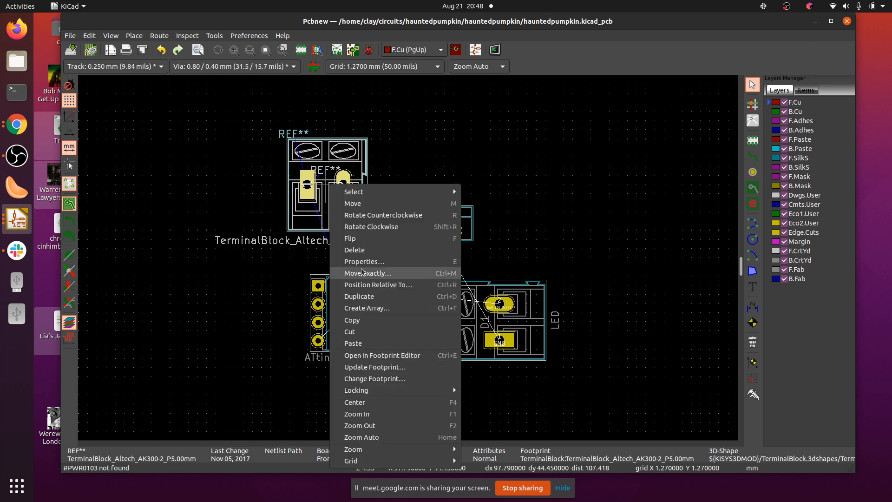
{"action": "left_click", "coordinate": [406, 216]}
{"action": "right_click", "coordinate": [309, 169]}
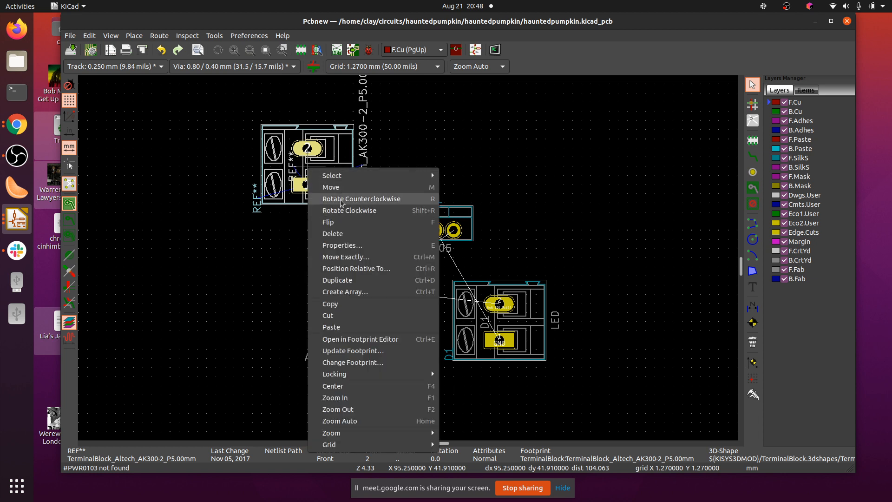
{"action": "left_click", "coordinate": [342, 199]}
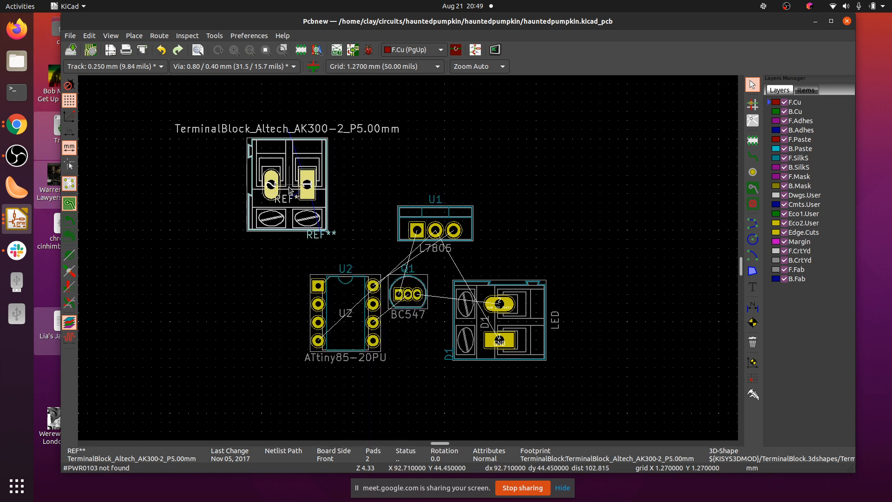
{"action": "left_click_drag", "start_coordinate": [289, 187], "coordinate": [358, 205]}
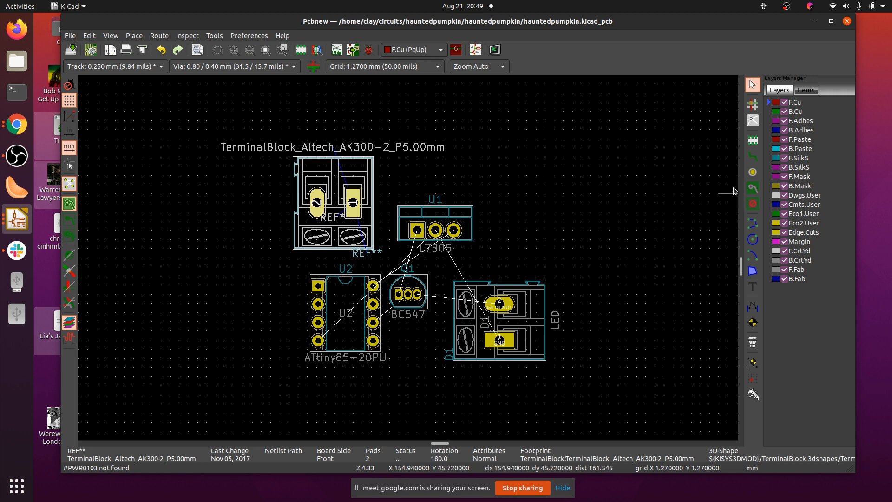
Route an F.Cu track from the terminal block's pad 2 to U2's upper-right pad and end it there.
{"action": "left_click", "coordinate": [753, 157]}
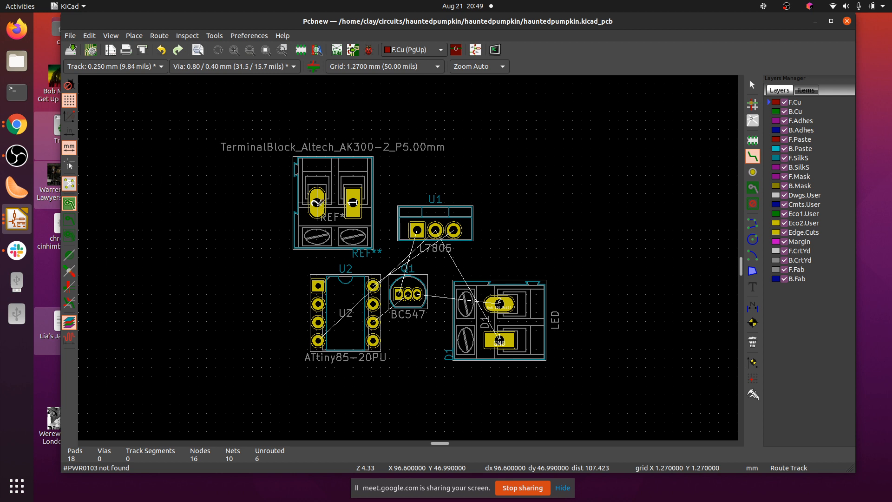
{"action": "left_click", "coordinate": [318, 203]}
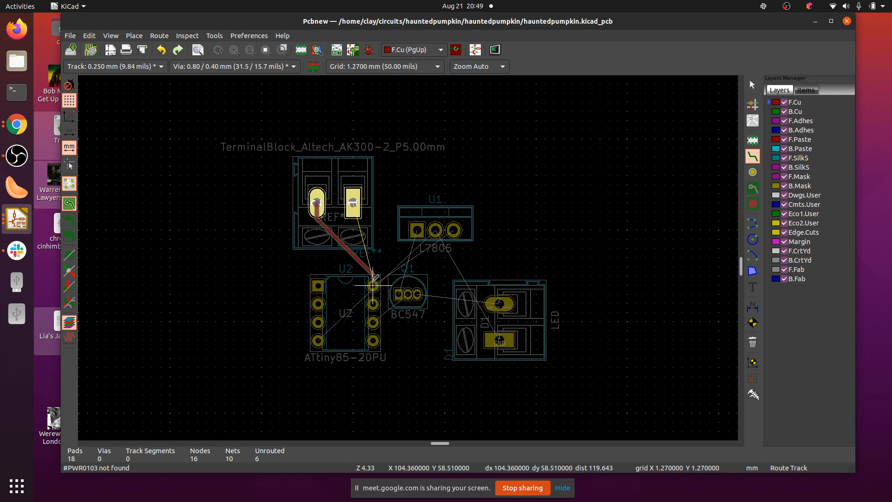
{"action": "left_click", "coordinate": [373, 284]}
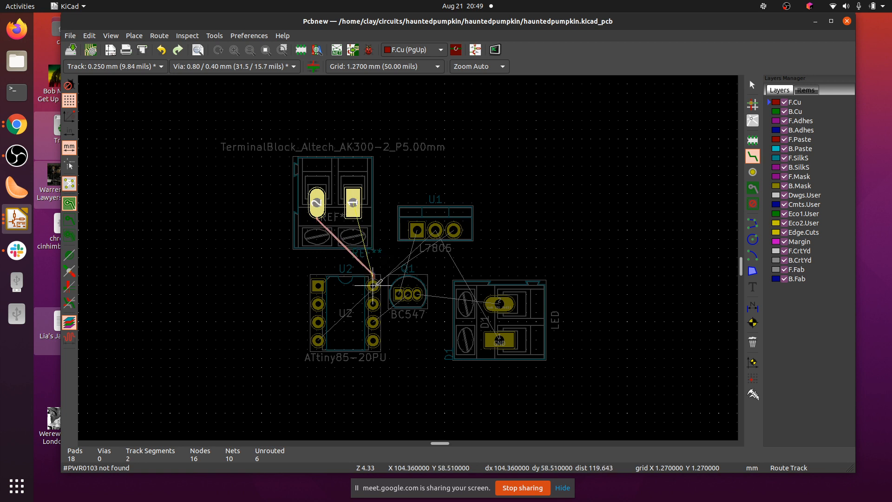
{"action": "right_click", "coordinate": [377, 285]}
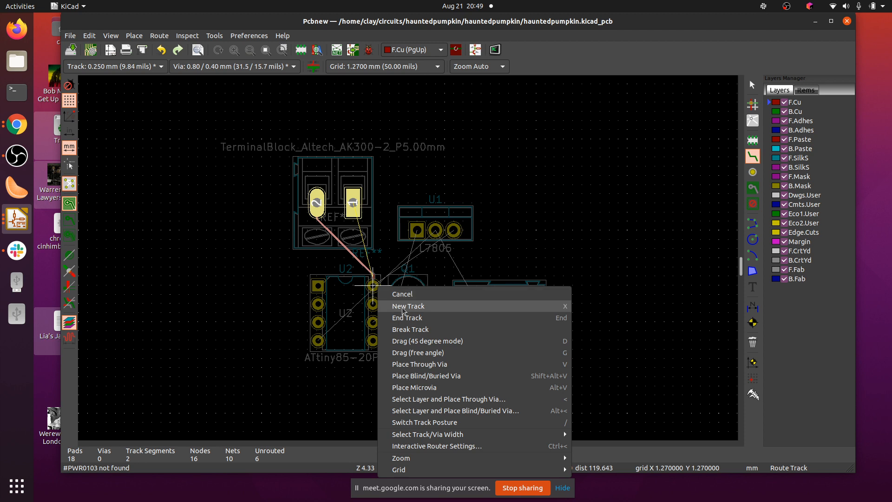
{"action": "left_click", "coordinate": [409, 318]}
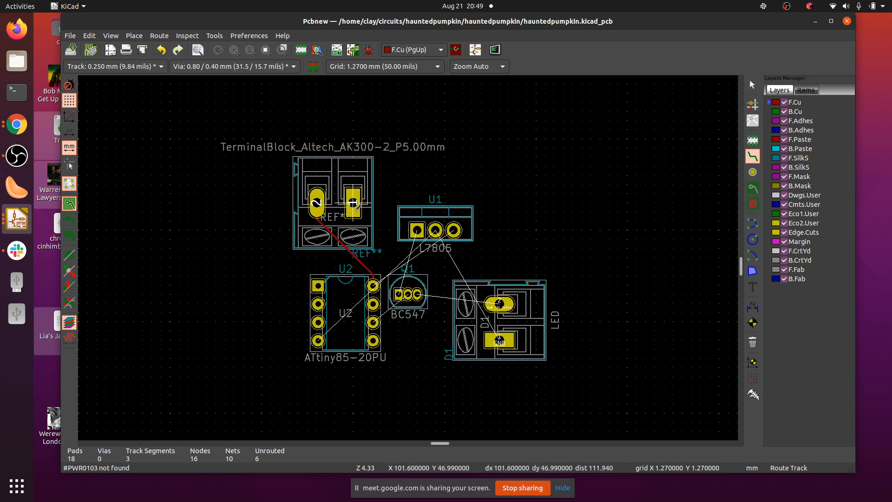
Route an F.Cu track from the terminal block's pad 1 to U2's lower-left pad and end it there.
{"action": "left_click", "coordinate": [353, 204]}
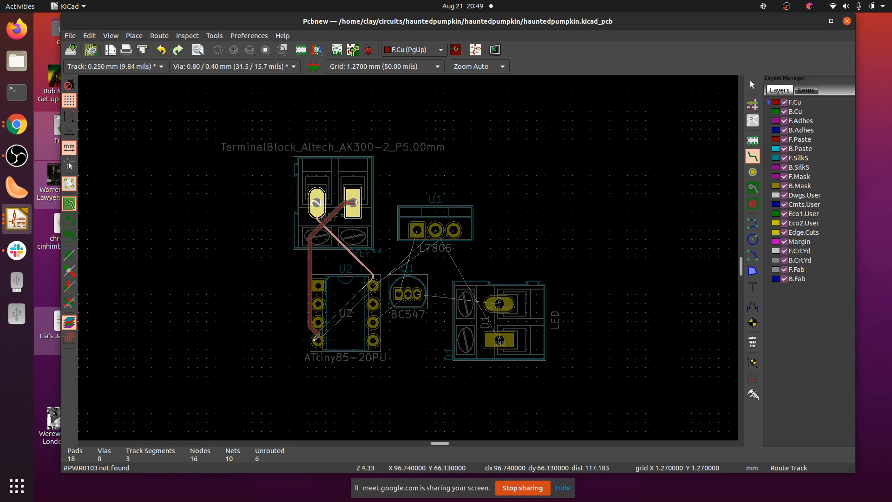
{"action": "left_click", "coordinate": [318, 341]}
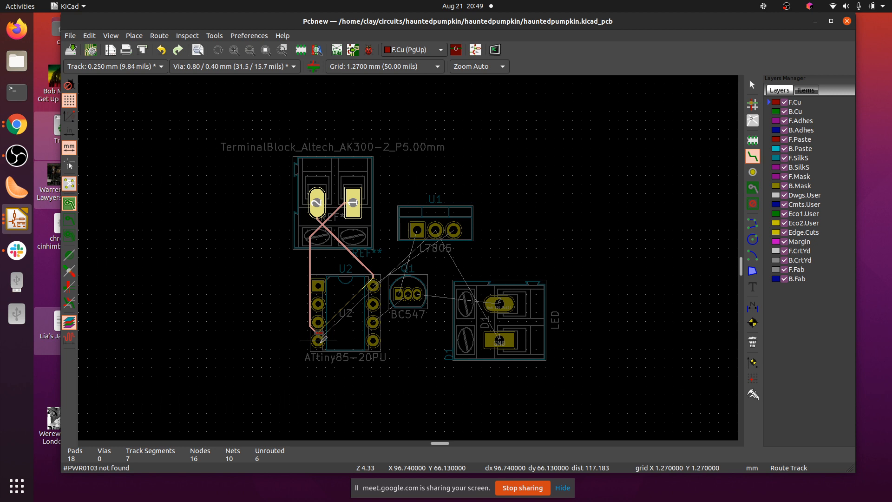
{"action": "right_click", "coordinate": [321, 339]}
{"action": "left_click", "coordinate": [372, 181]}
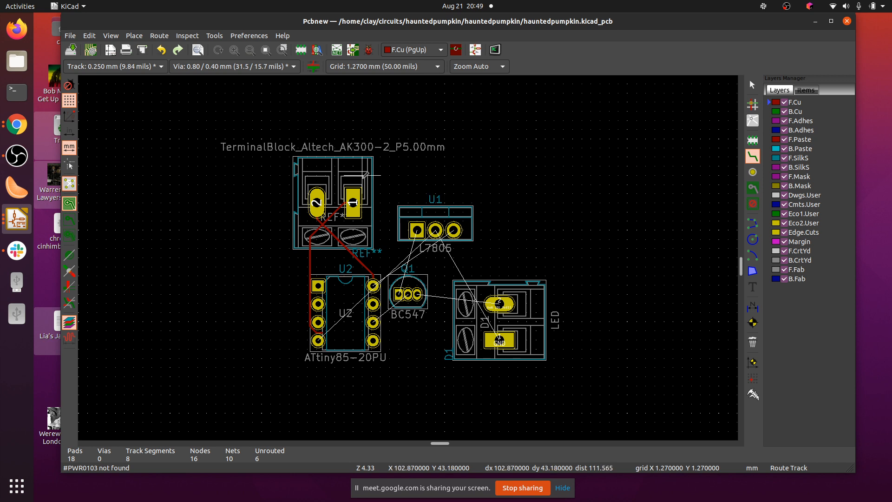
{"action": "left_click", "coordinate": [362, 146]}
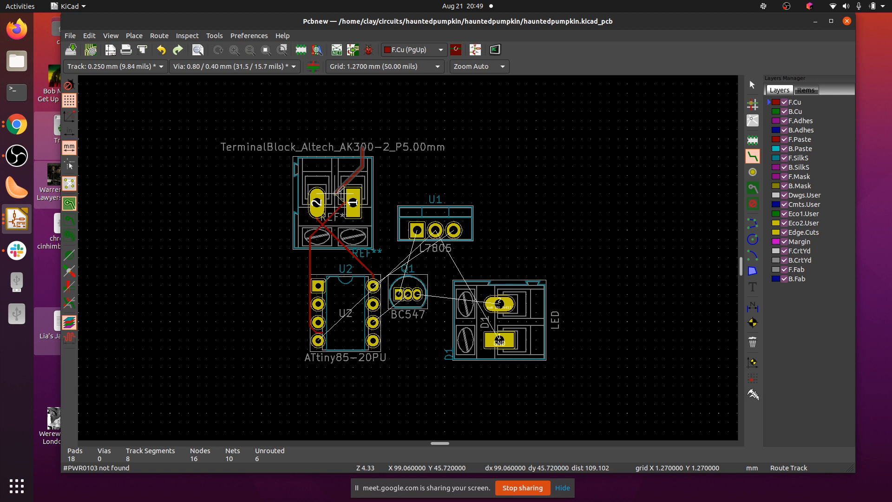
{"action": "key", "text": "Escape"}
{"action": "key", "text": "Escape"}
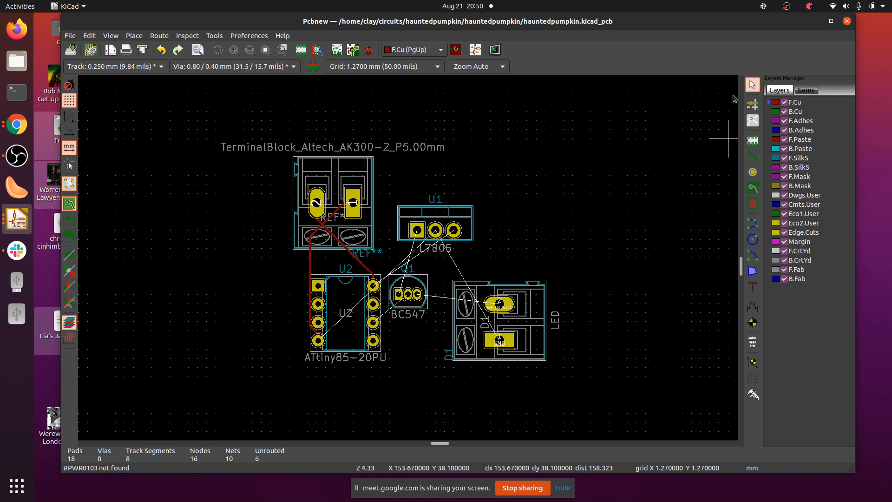
Change the terminal block footprint's reference text to BATT in its properties.
{"action": "left_click", "coordinate": [345, 174]}
{"action": "right_click", "coordinate": [345, 174]}
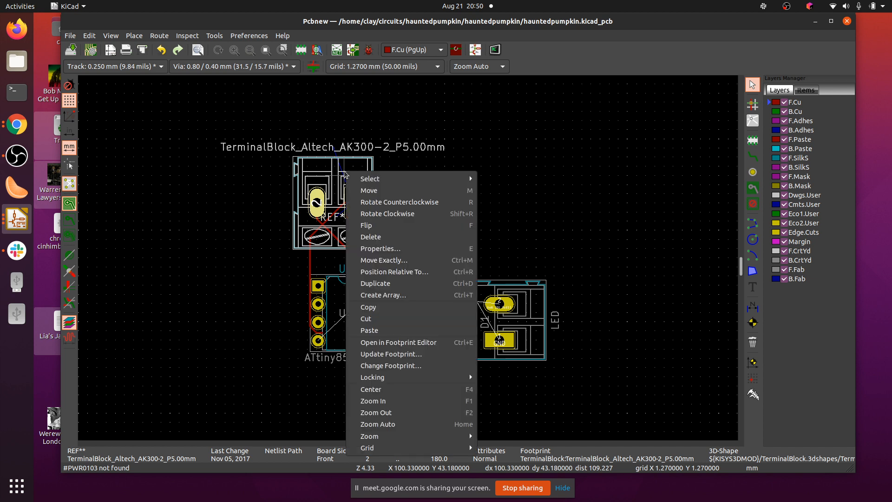
{"action": "left_click", "coordinate": [370, 249]}
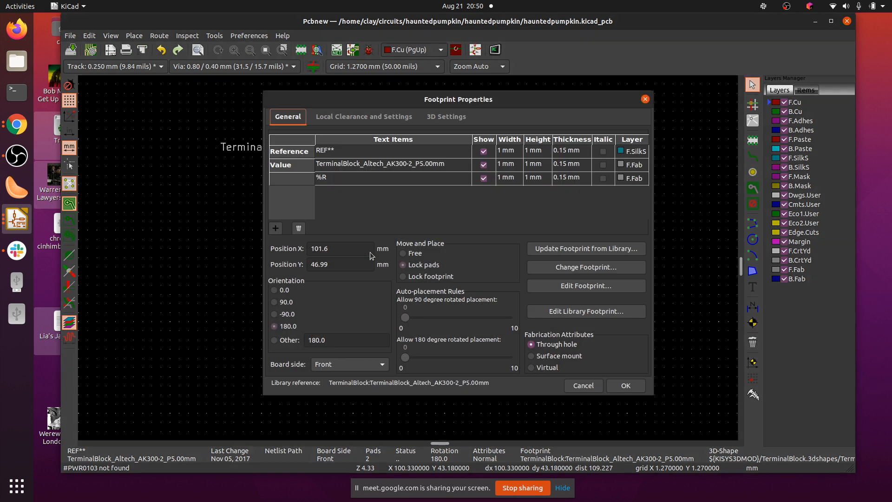
{"action": "left_click", "coordinate": [346, 151]}
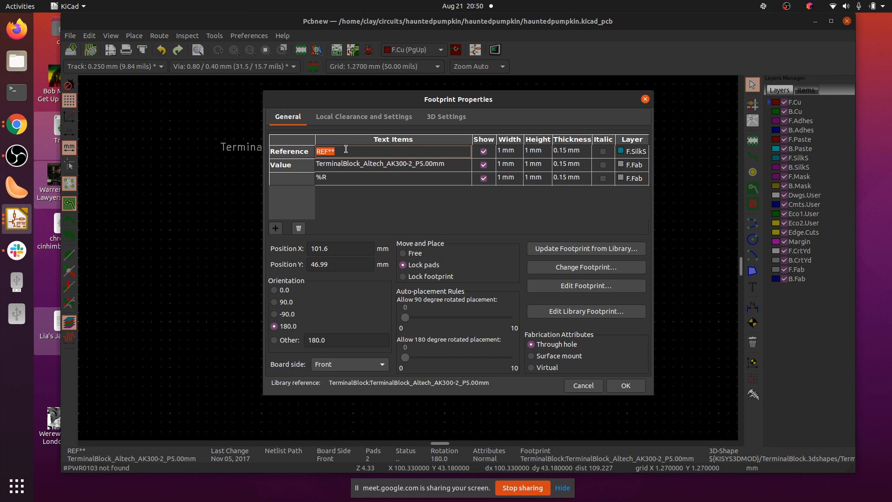
{"action": "type", "text": "BATT"}
{"action": "left_click", "coordinate": [450, 164]}
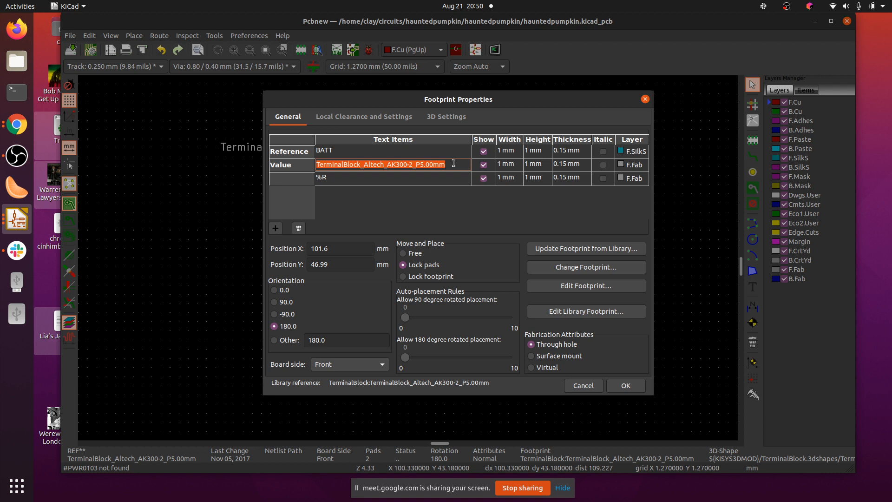
{"action": "left_click", "coordinate": [356, 179]}
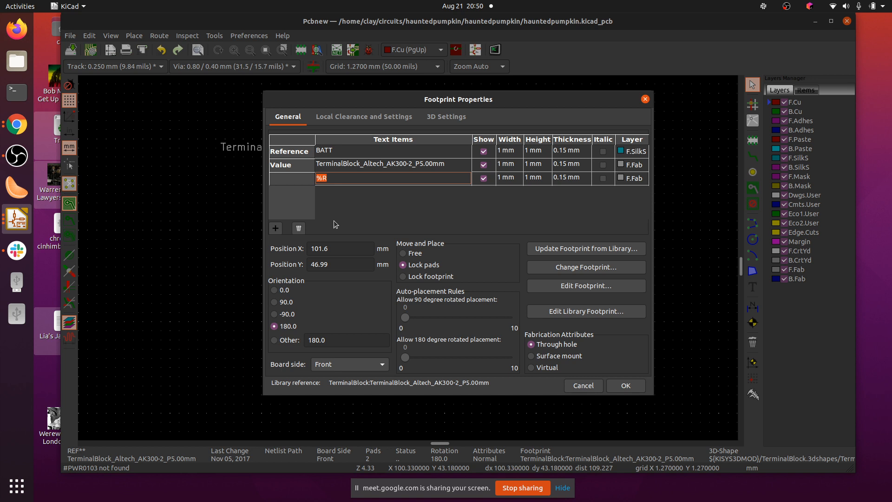
{"action": "left_click", "coordinate": [626, 387]}
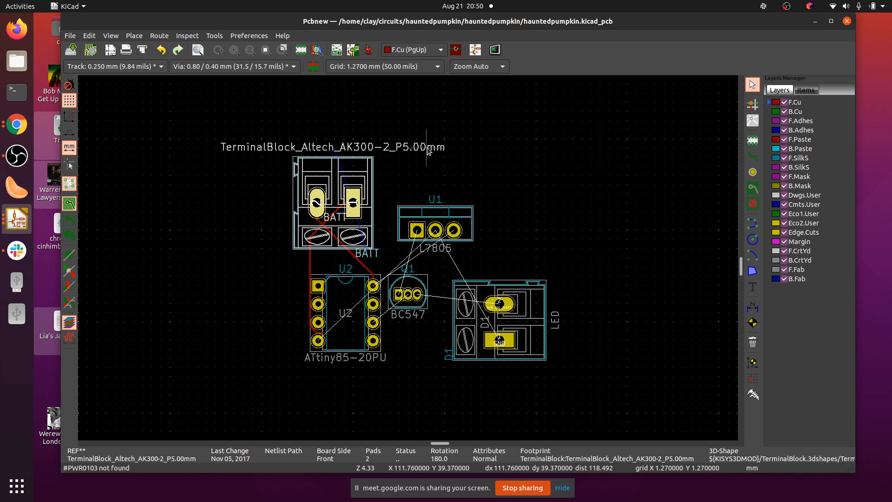
Set the terminal block footprint's reference to +9V and its value to BATT, and save the board.
{"action": "double_click", "coordinate": [316, 148]}
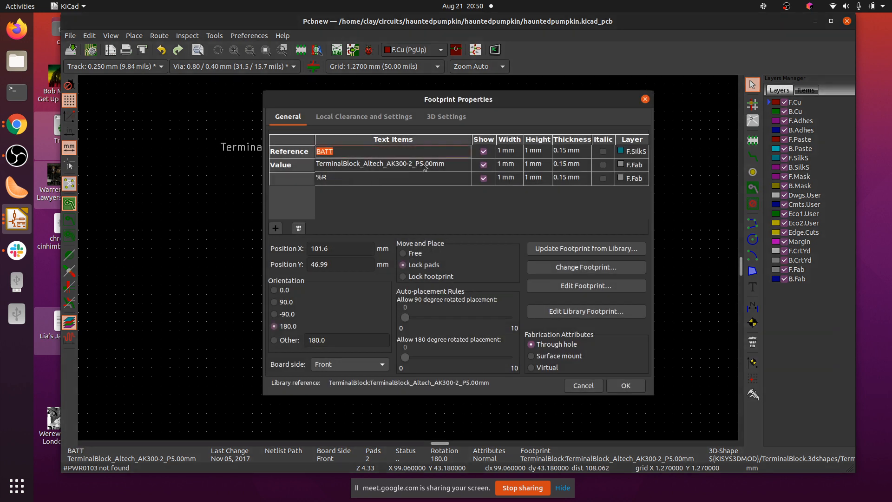
{"action": "left_click", "coordinate": [359, 167]}
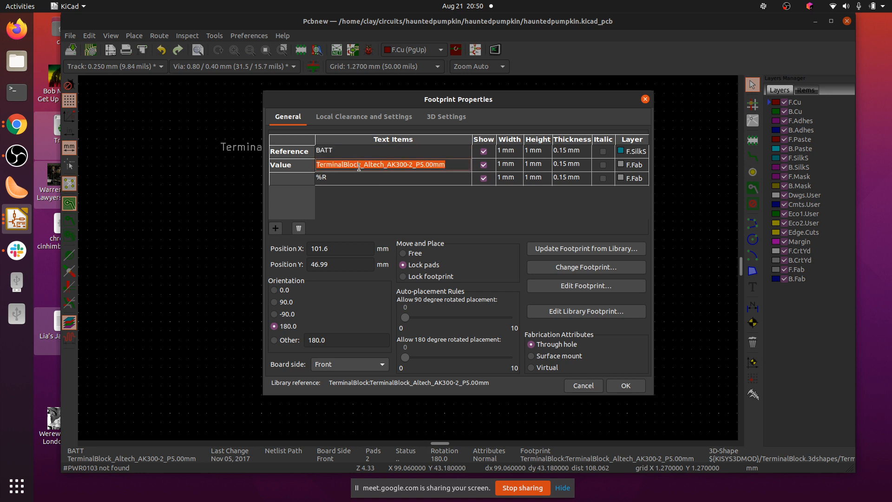
{"action": "left_click", "coordinate": [345, 153]}
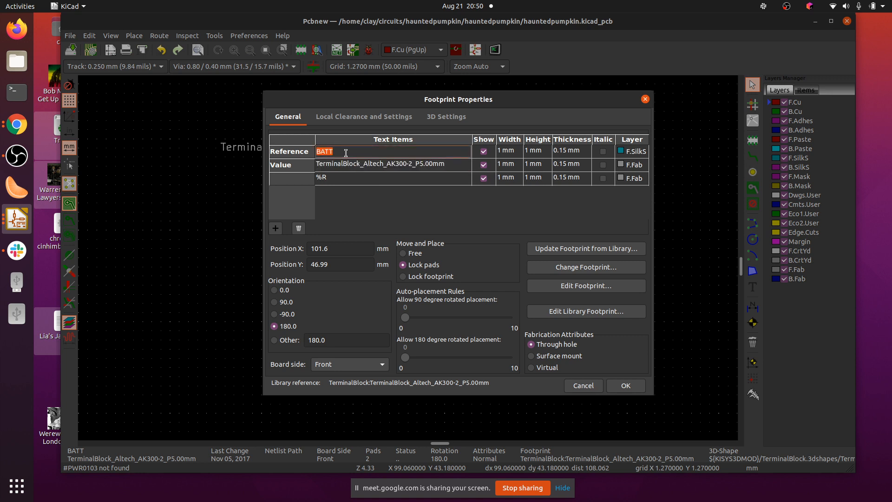
{"action": "type", "text": "9V"}
{"action": "key", "text": "Home"}
{"action": "type", "text": "+"}
{"action": "left_click", "coordinate": [451, 163]}
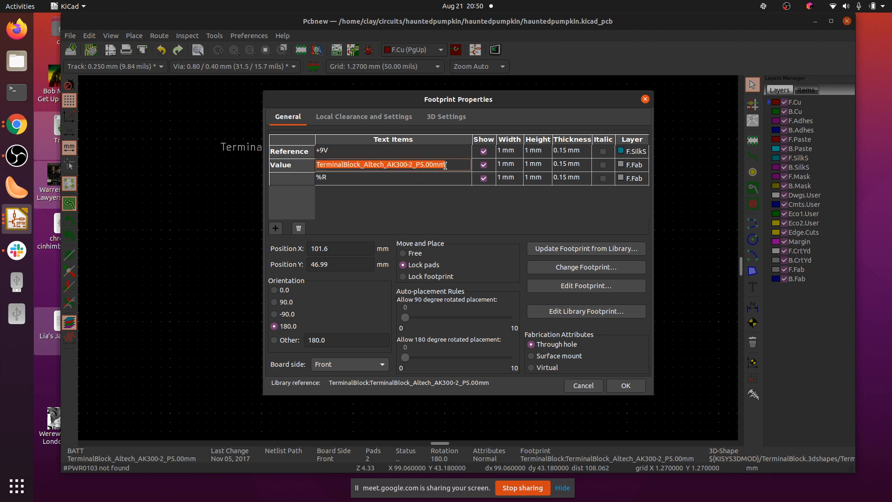
{"action": "type", "text": "BATT"}
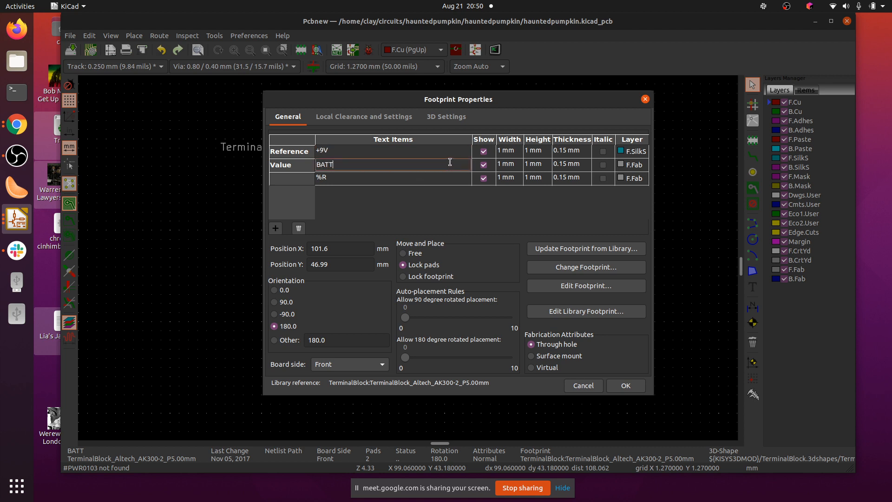
{"action": "left_click", "coordinate": [625, 386]}
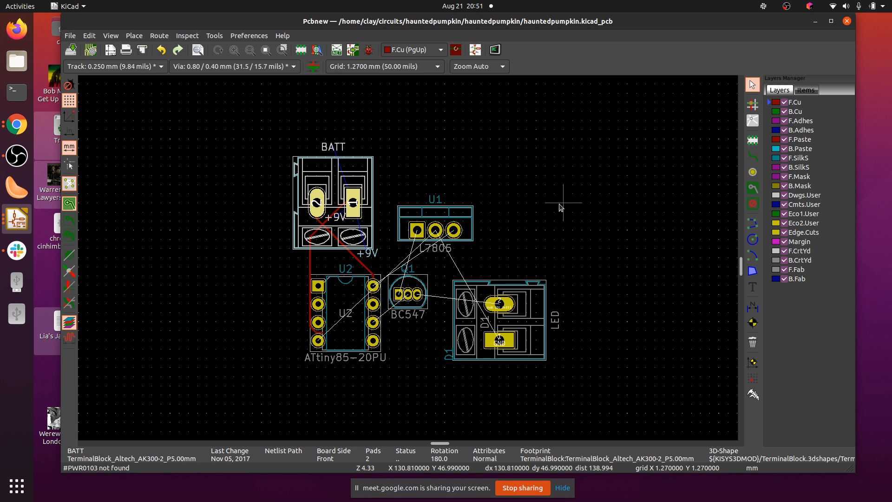
{"action": "left_click", "coordinate": [71, 50]}
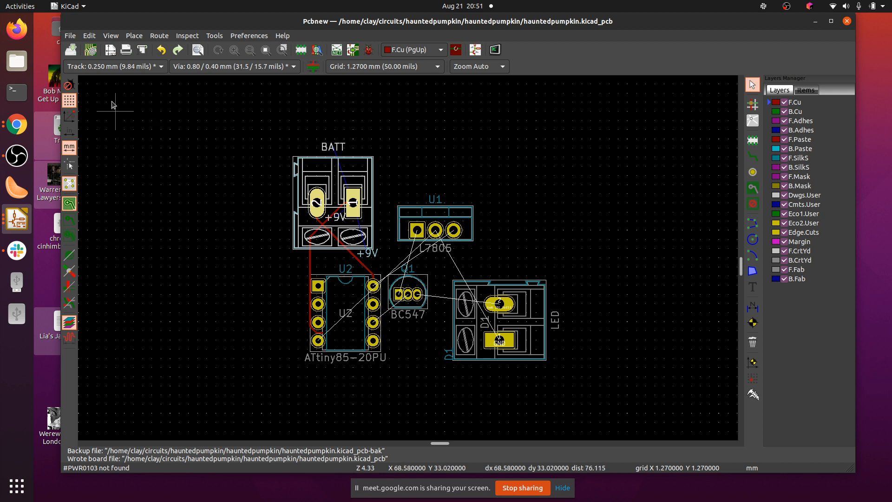
Review the board setup's copper layer, text and graphics, solder mask/paste, tracks and vias, and net class settings, then close it without changes.
{"action": "left_click", "coordinate": [91, 50]}
{"action": "left_click", "coordinate": [364, 129]}
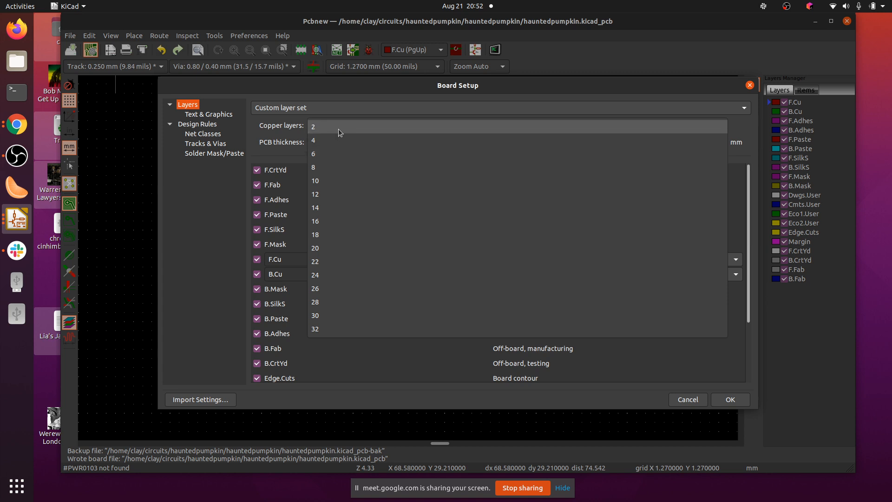
{"action": "left_click", "coordinate": [251, 133]}
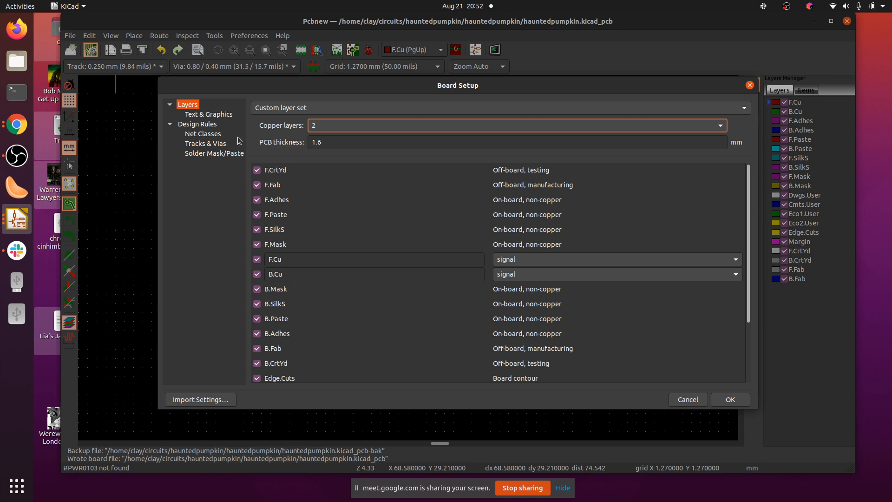
{"action": "left_click", "coordinate": [218, 116]}
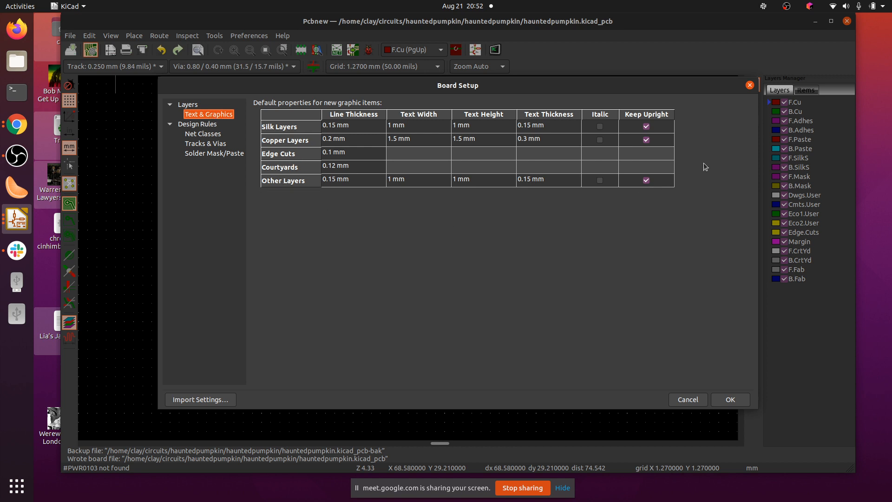
{"action": "left_click", "coordinate": [201, 157]}
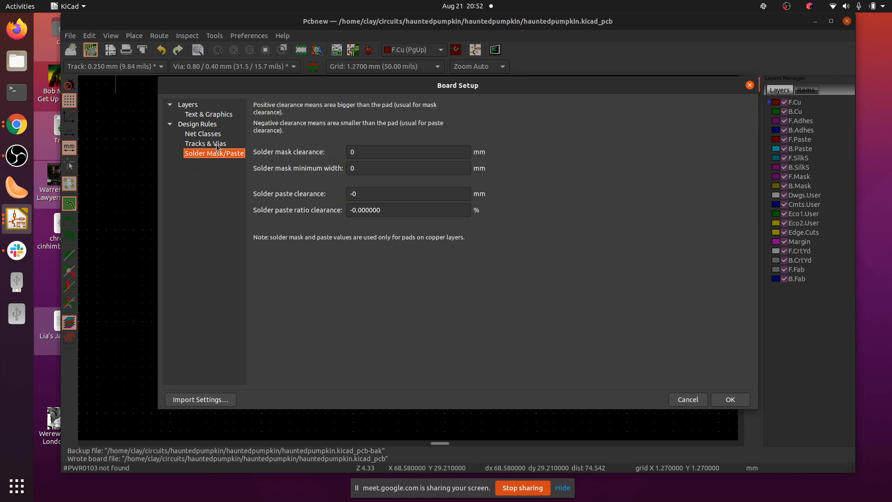
{"action": "left_click", "coordinate": [217, 145]}
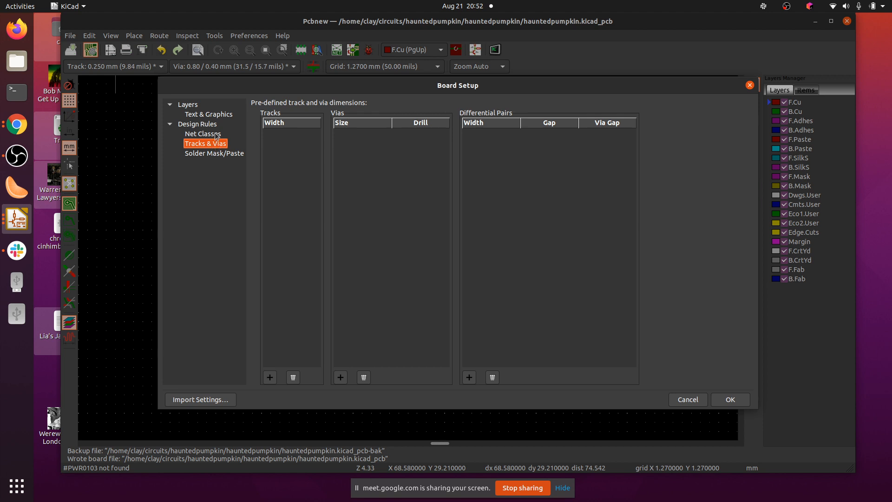
{"action": "left_click", "coordinate": [216, 135]}
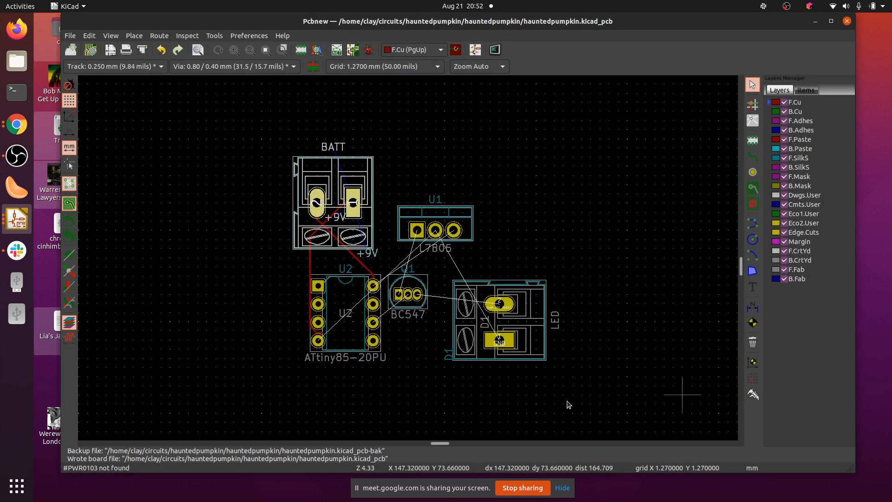
{"action": "left_click", "coordinate": [689, 400]}
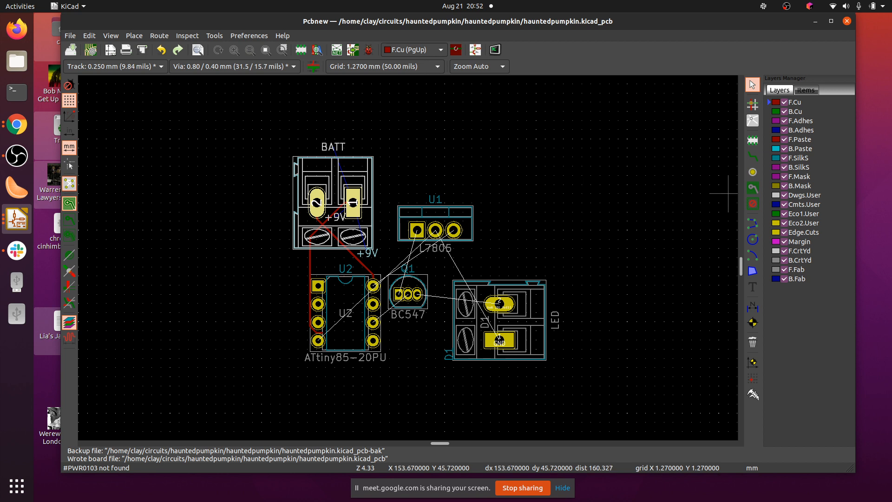
{"action": "key", "text": "alt+Tab"}
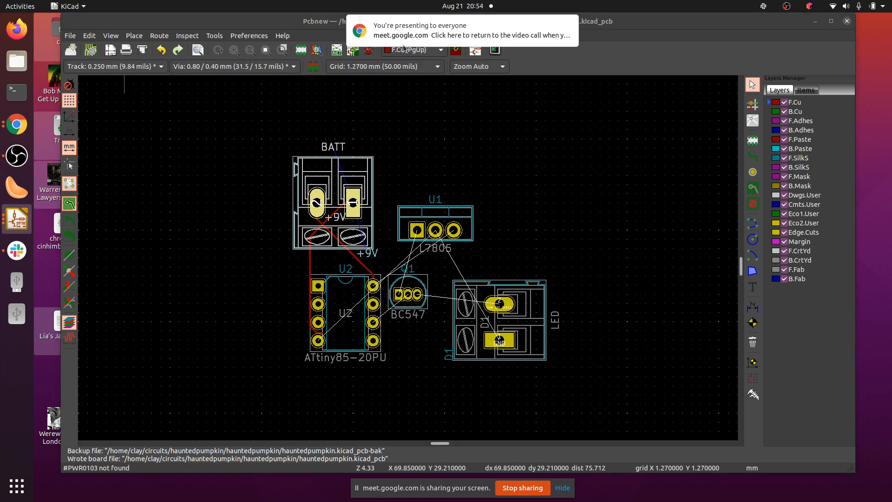
{"action": "left_click", "coordinate": [655, 36]}
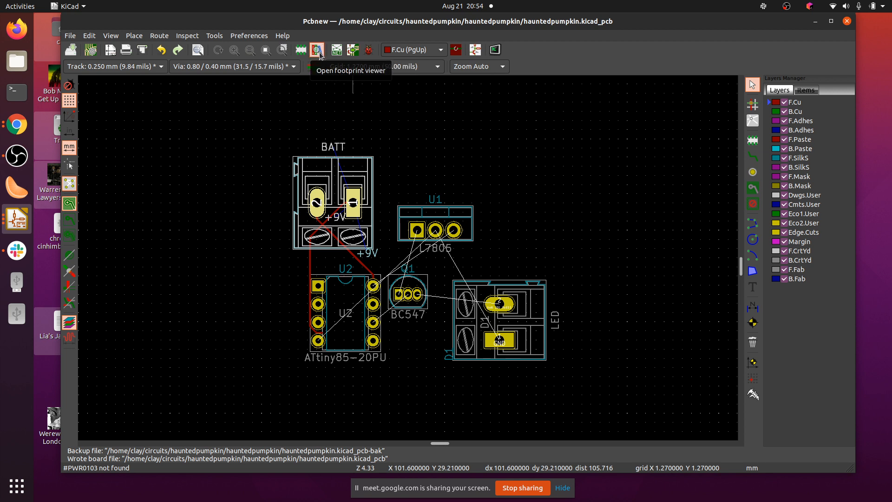
{"action": "left_click", "coordinate": [156, 37]}
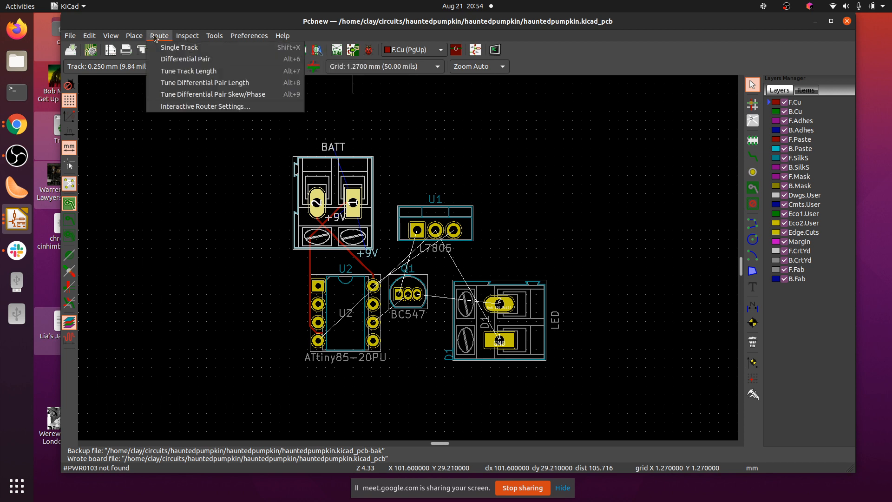
{"action": "left_click", "coordinate": [179, 48]}
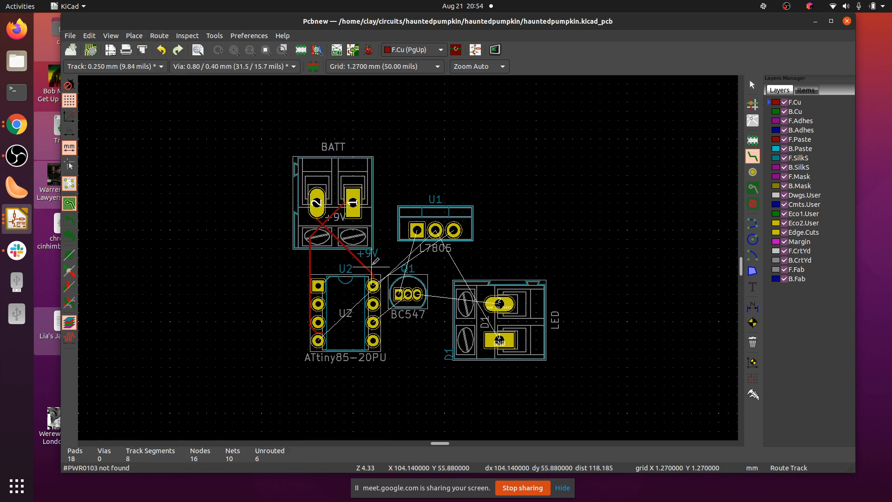
{"action": "left_click", "coordinate": [168, 37]}
{"action": "key", "text": "Escape"}
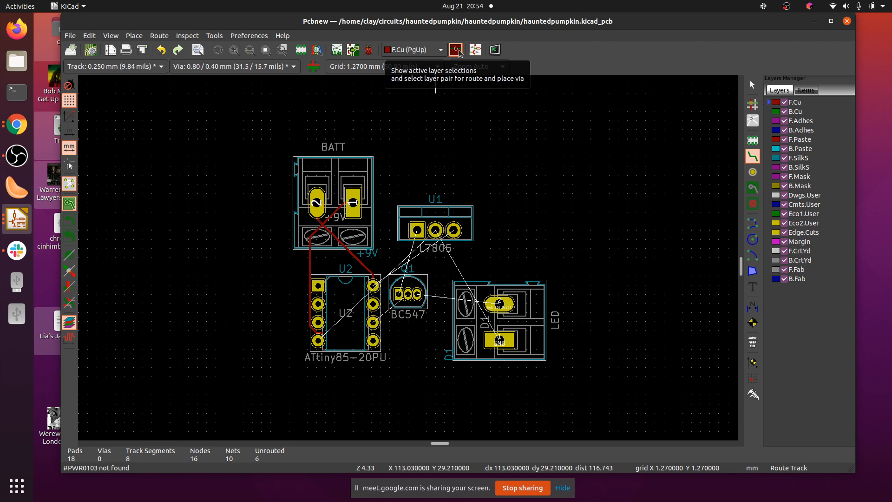
Run the design rules check on the board, review the listed problems and close the check dialog.
{"action": "left_click", "coordinate": [369, 49]}
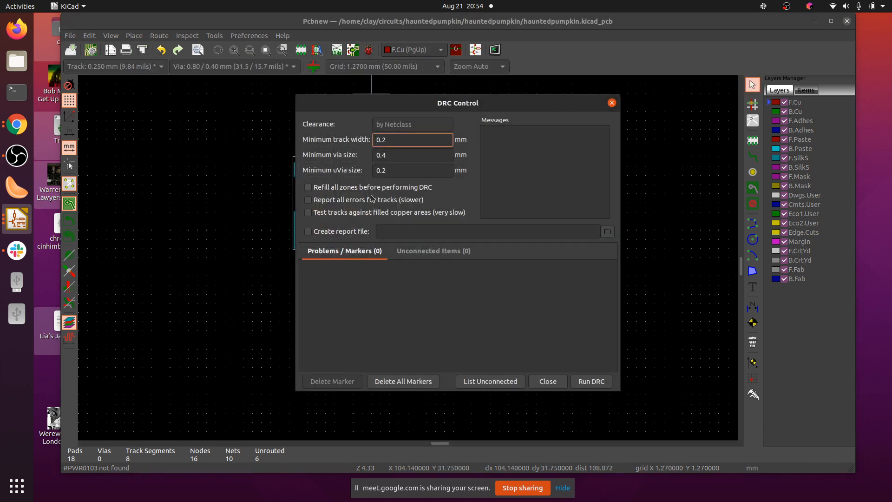
{"action": "left_click", "coordinate": [591, 380]}
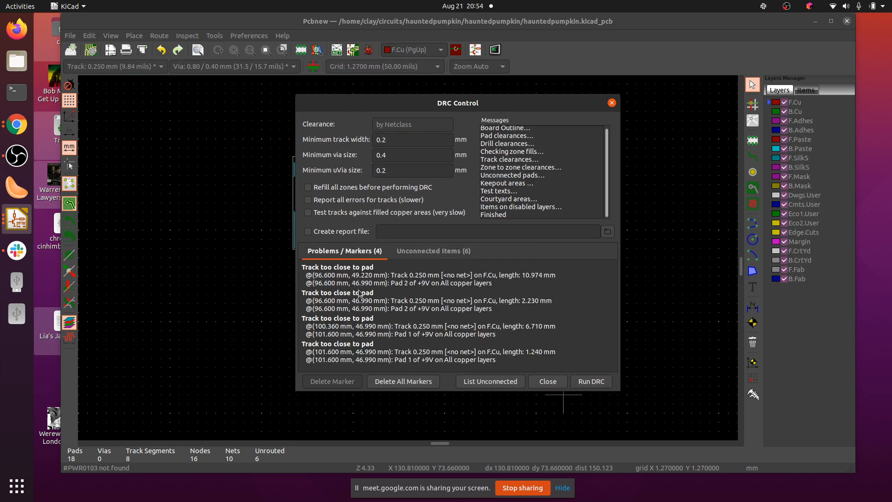
{"action": "left_click", "coordinate": [552, 383]}
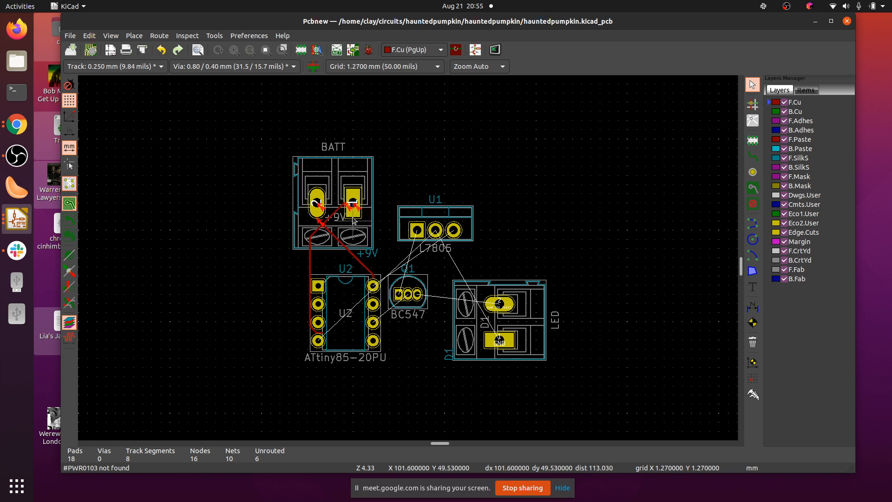
Route a straight F.Cu track between pad 2 and pad 1 of the BATT terminal block.
{"action": "left_click", "coordinate": [322, 223]}
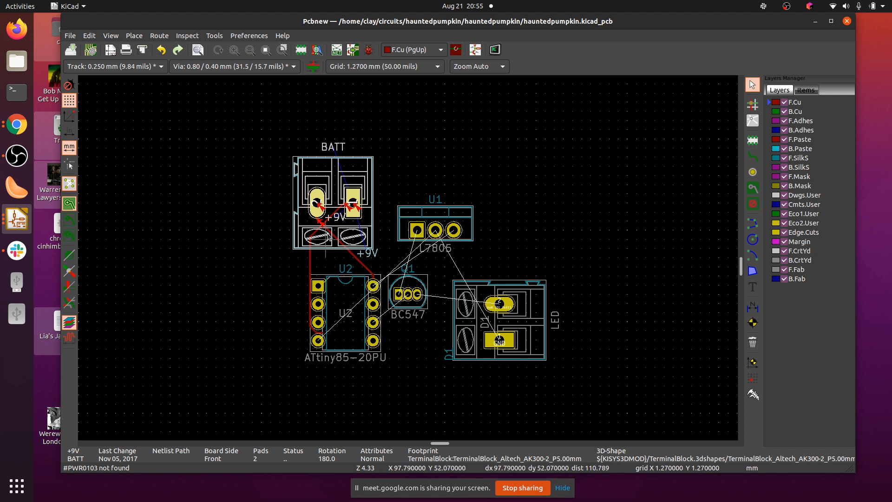
{"action": "left_click", "coordinate": [319, 205]}
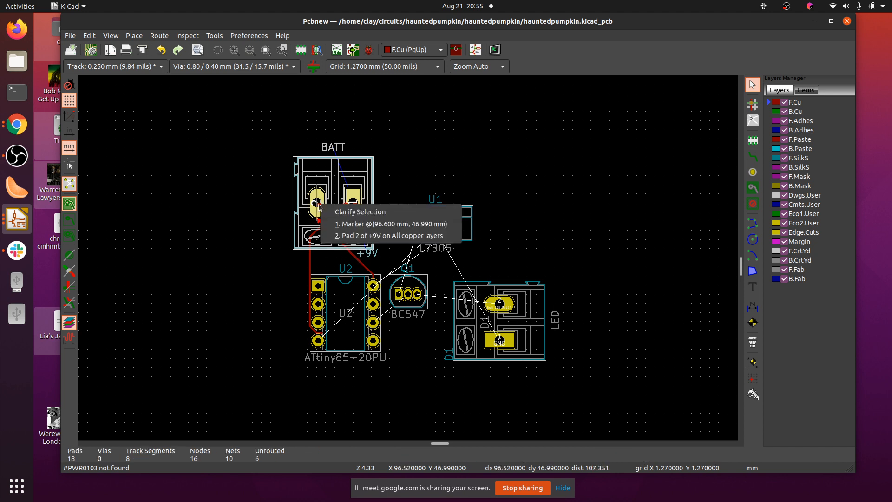
{"action": "left_click", "coordinate": [357, 236]}
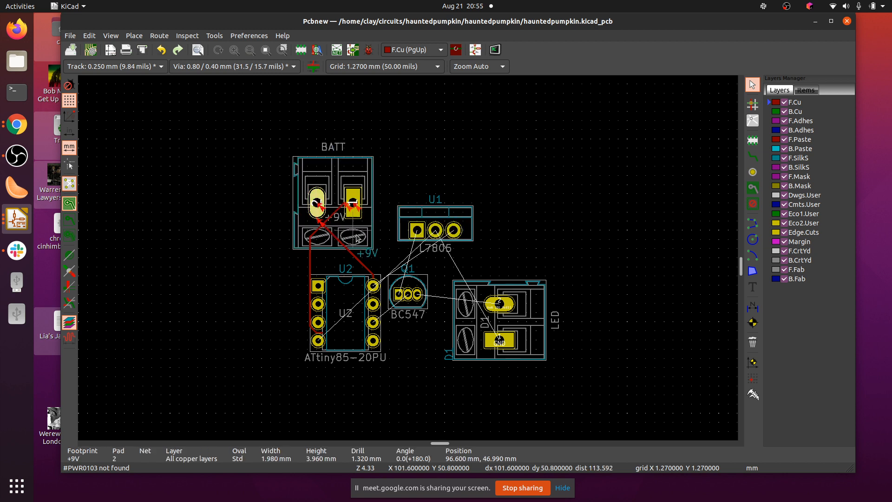
{"action": "key", "text": "x"}
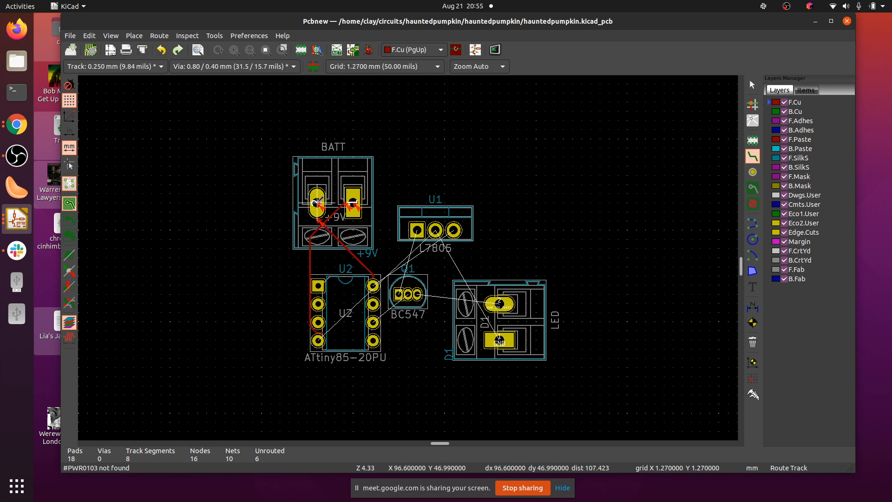
{"action": "left_click", "coordinate": [325, 211]}
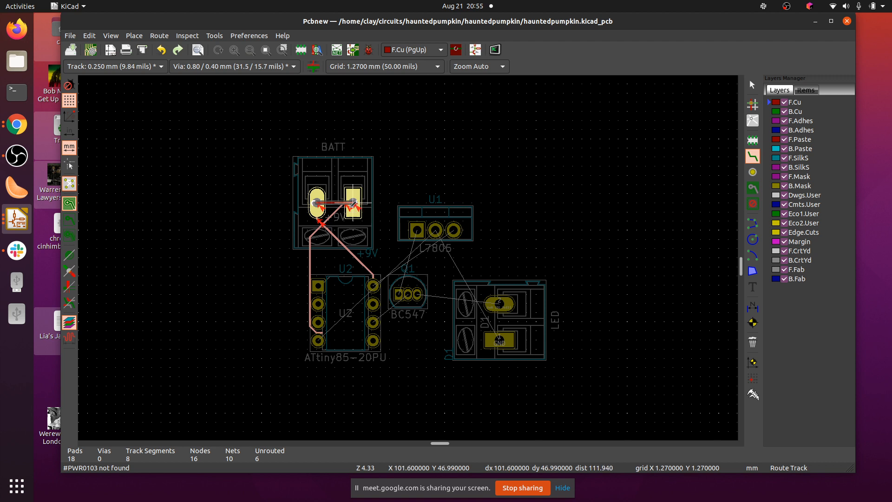
{"action": "left_click", "coordinate": [353, 204]}
{"action": "right_click", "coordinate": [318, 205]}
{"action": "left_click", "coordinate": [355, 215]}
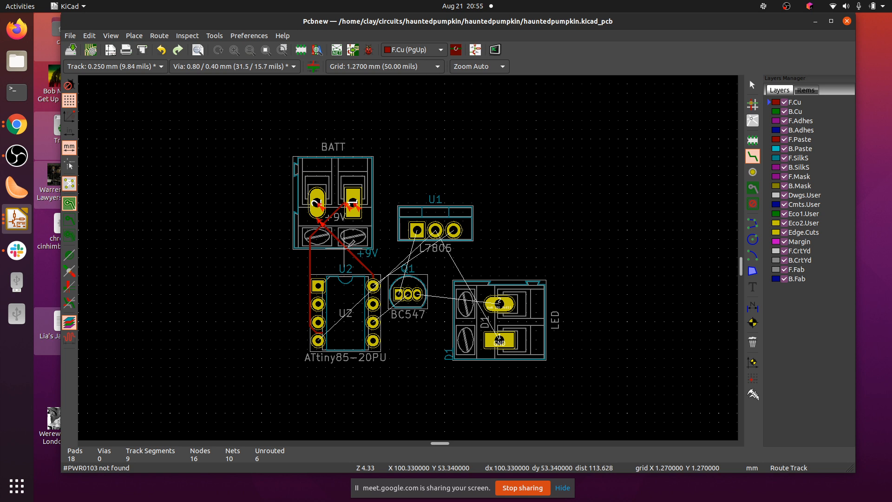
Route a short F.Cu track from just below the terminal block's pad 2 up to that pad, and leave the routing tool.
{"action": "left_click", "coordinate": [344, 249]}
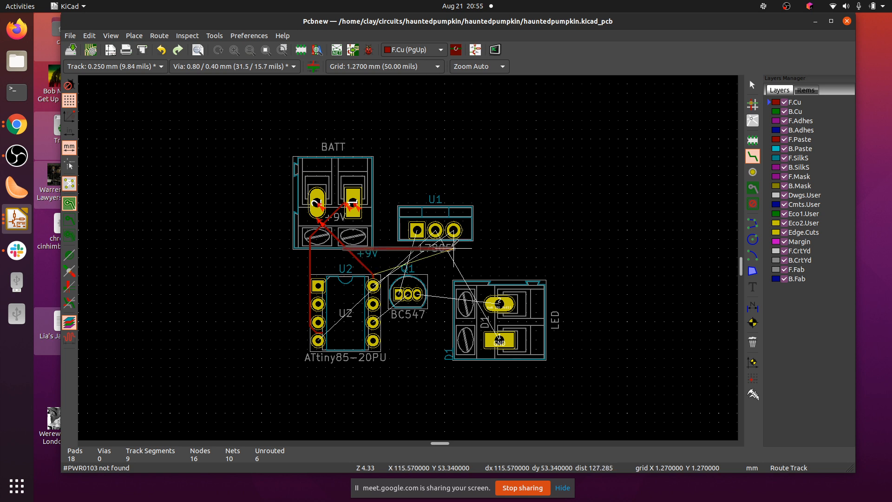
{"action": "key", "text": "Escape"}
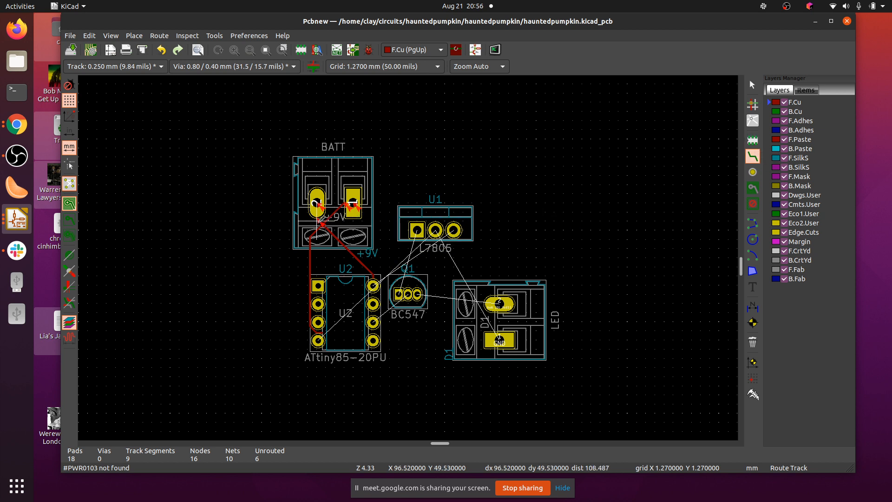
{"action": "left_click", "coordinate": [318, 219]}
{"action": "left_click", "coordinate": [317, 204]}
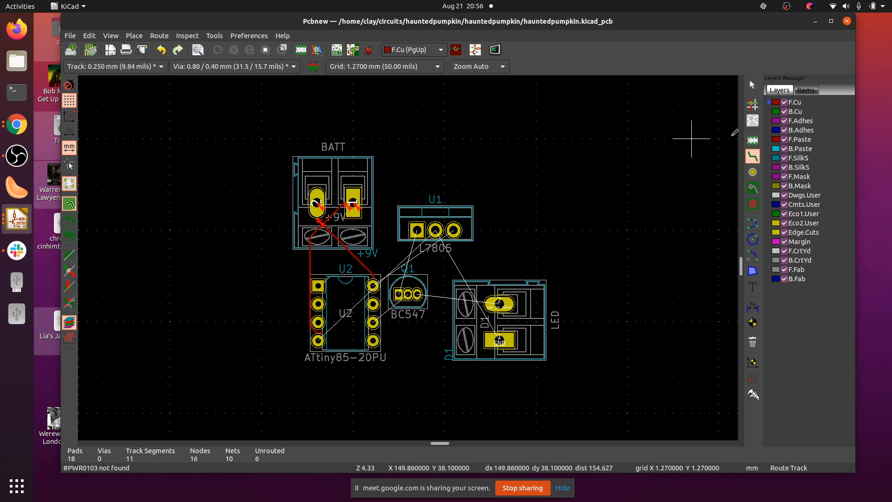
{"action": "left_click", "coordinate": [752, 85]}
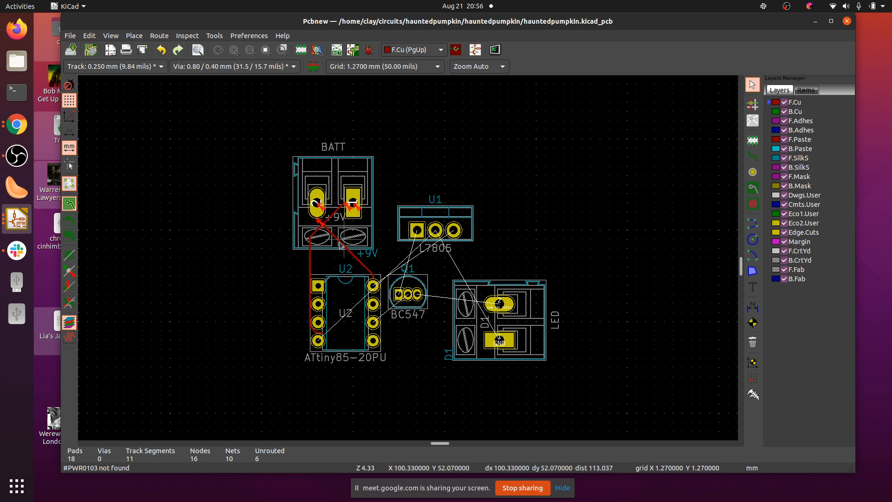
Try to move the 6.710 mm diagonal F.Cu track segment upward between the terminal block's pads, and undo the move.
{"action": "left_click", "coordinate": [321, 223]}
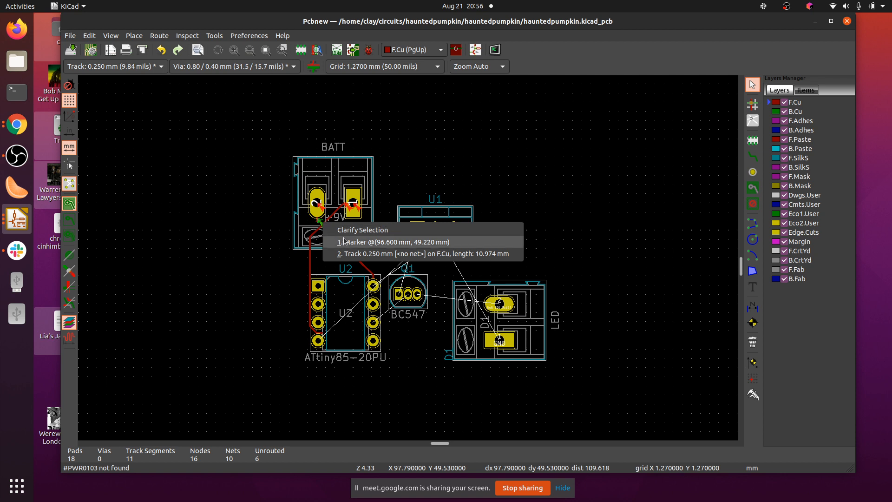
{"action": "left_click", "coordinate": [356, 253]}
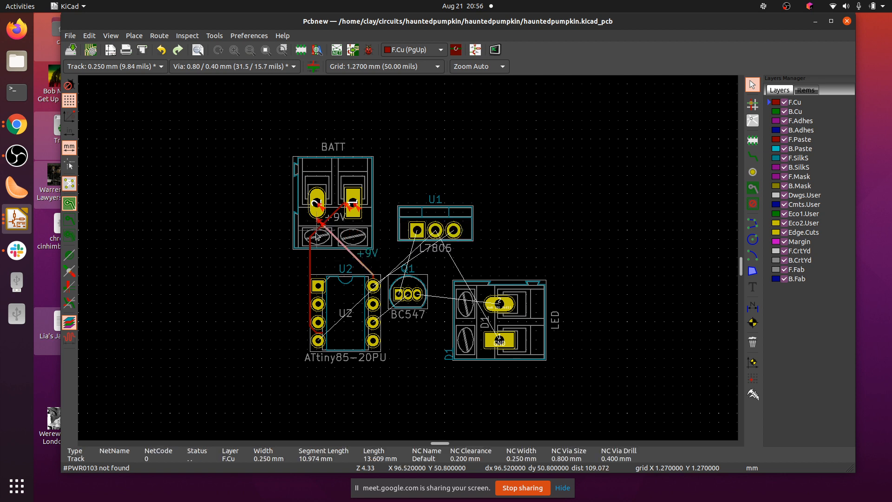
{"action": "left_click", "coordinate": [324, 227]}
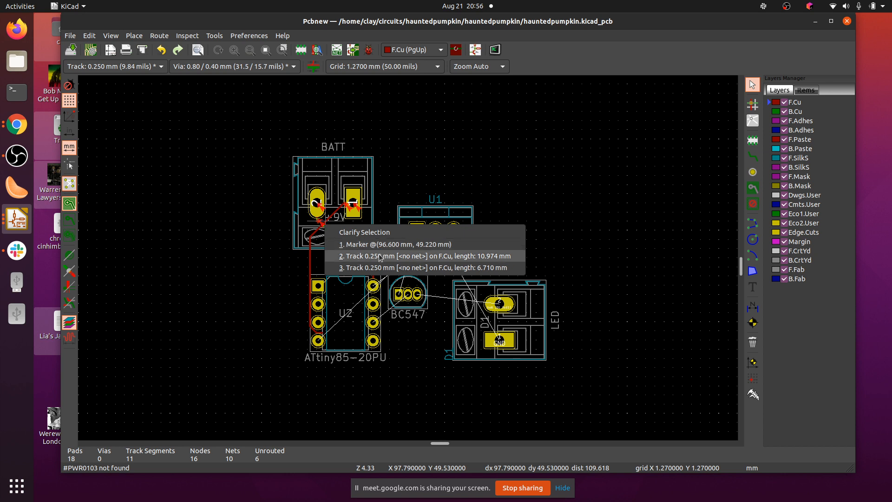
{"action": "left_click", "coordinate": [382, 268]}
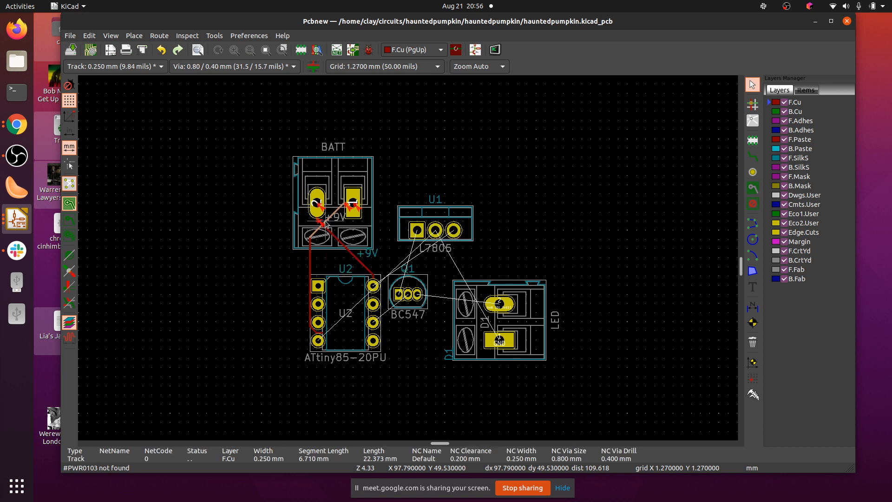
{"action": "key", "text": "m"}
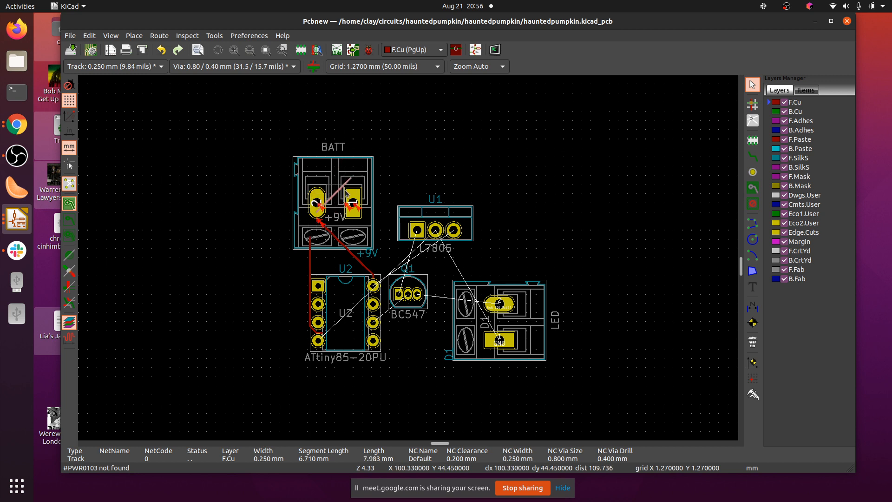
{"action": "left_click", "coordinate": [359, 187]}
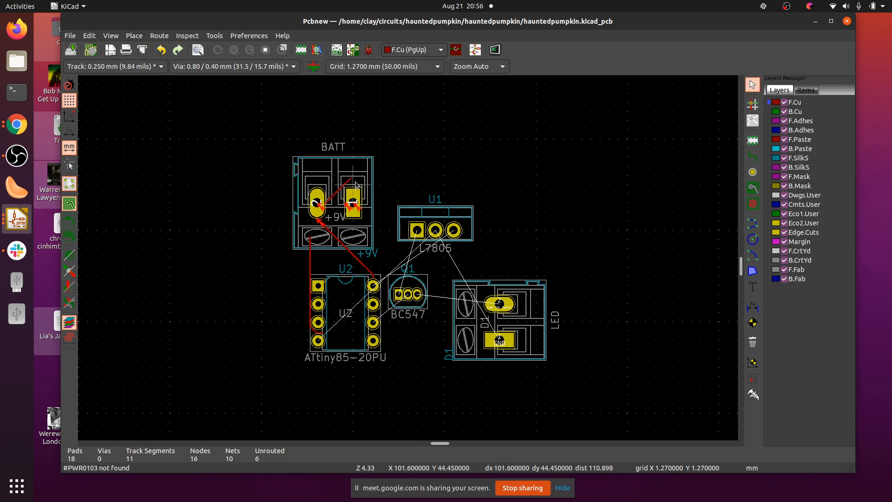
{"action": "key", "text": "ctrl+z"}
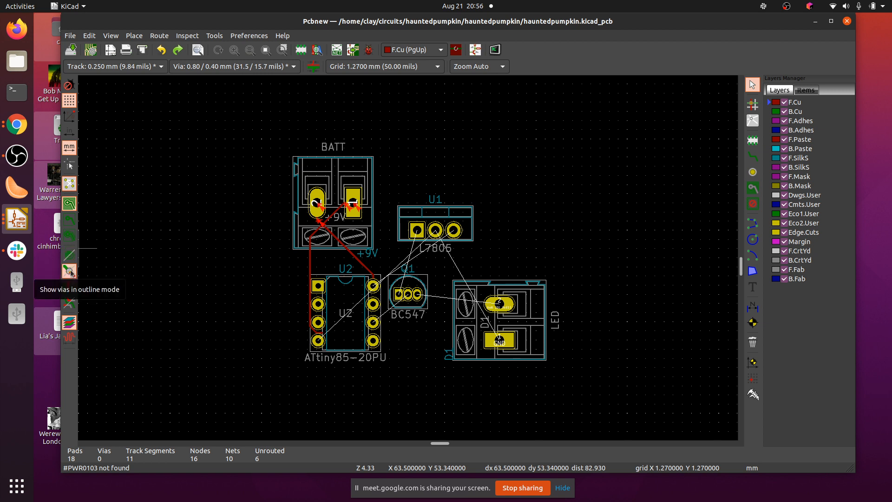
{"action": "left_click", "coordinate": [70, 272]}
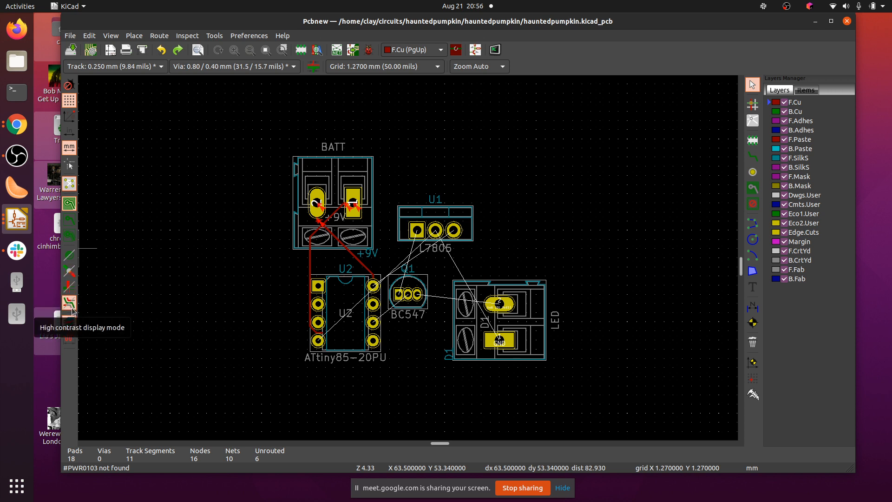
{"action": "left_click", "coordinate": [72, 310]}
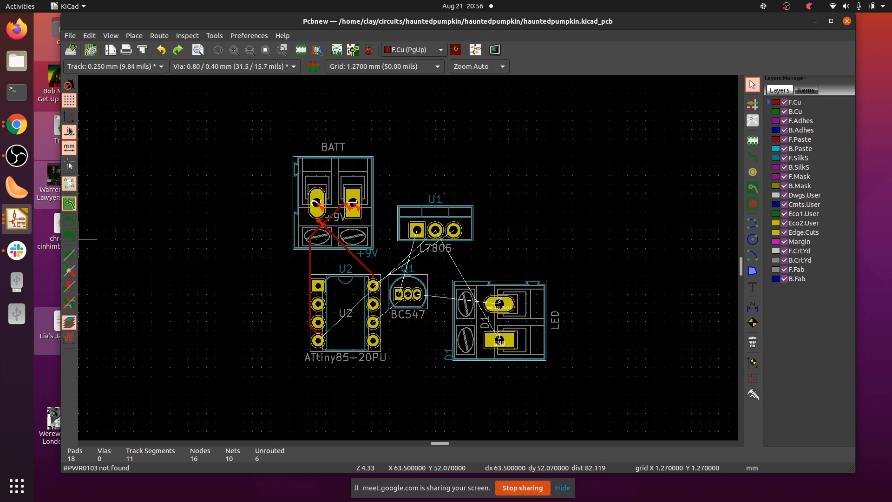
{"action": "left_click", "coordinate": [69, 166]}
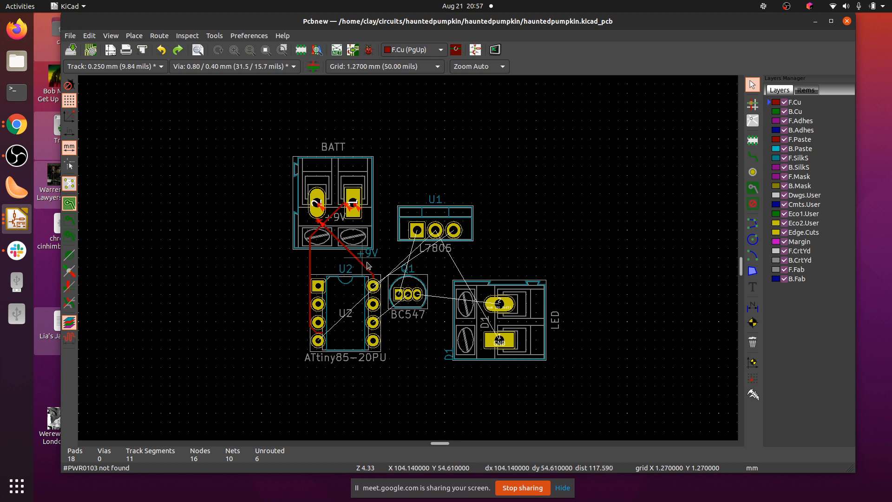
Try to move the 10.974 mm diagonal F.Cu track between the BATT terminal block and U2 upward.
{"action": "left_click", "coordinate": [370, 273]}
{"action": "scroll", "coordinate": [370, 273], "scroll_direction": "up", "scroll_amount": 2}
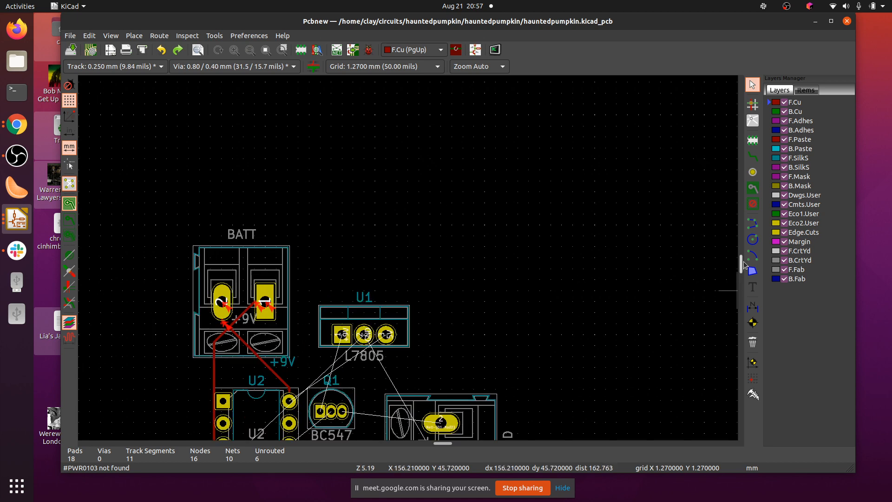
{"action": "scroll", "coordinate": [742, 267], "scroll_direction": "down", "scroll_amount": 3}
{"action": "scroll", "coordinate": [741, 270], "scroll_direction": "up", "scroll_amount": 1}
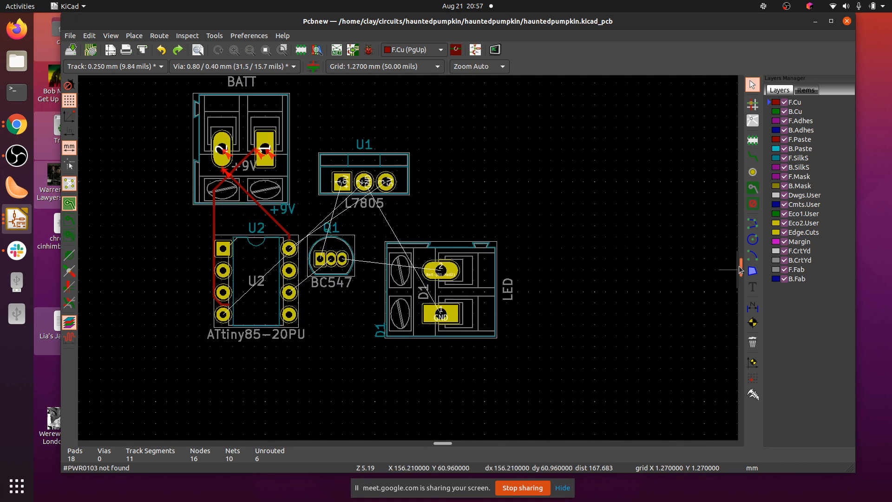
{"action": "left_click", "coordinate": [283, 228]}
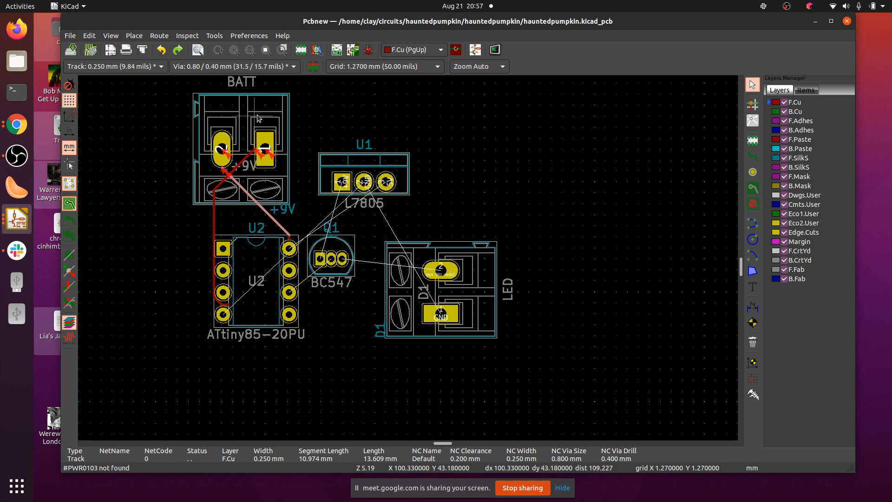
{"action": "left_click", "coordinate": [222, 168]}
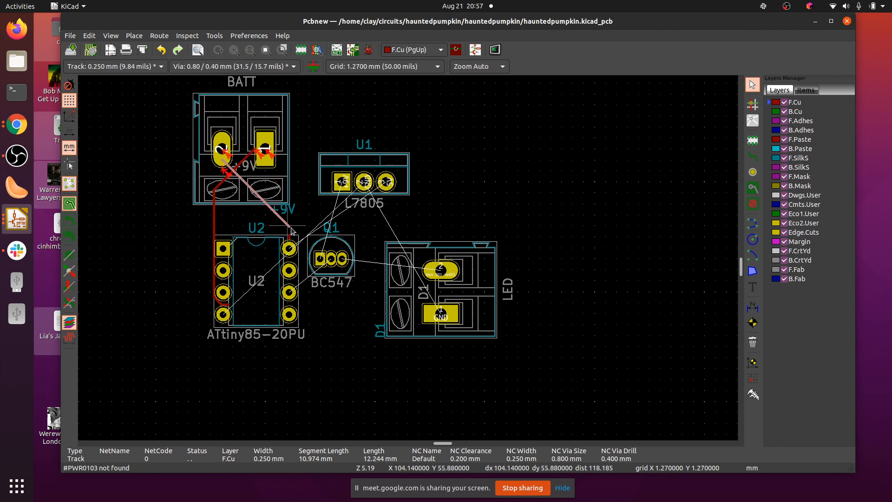
{"action": "left_click", "coordinate": [290, 246]}
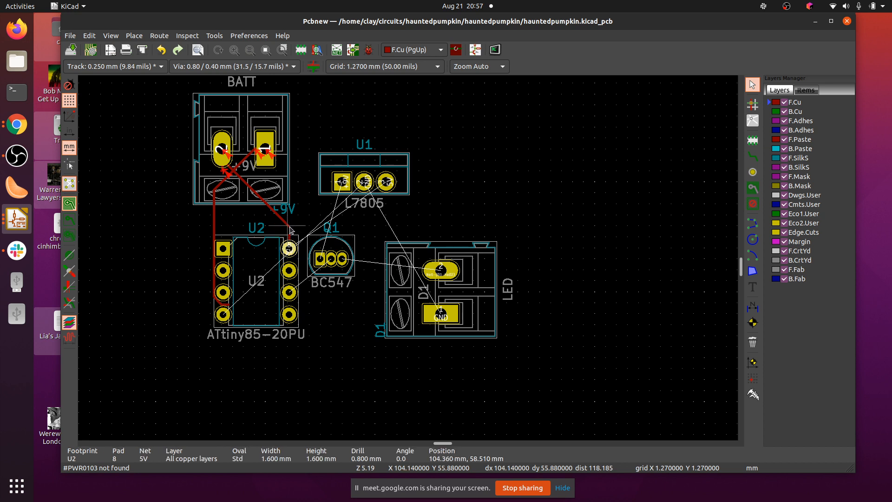
Shift the 10.974 mm diagonal F.Cu track onto pad 8 of U2, and delete that track.
{"action": "left_click", "coordinate": [289, 226]}
{"action": "left_click_drag", "start_coordinate": [290, 227], "coordinate": [290, 248]}
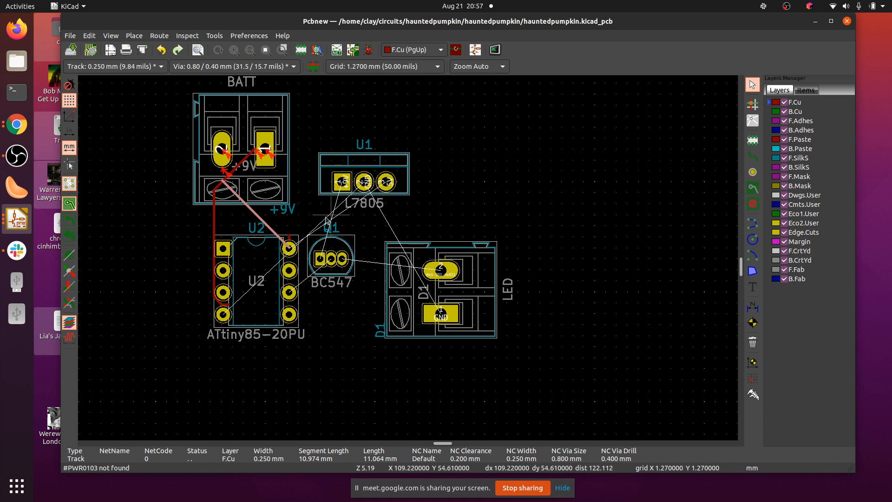
{"action": "key", "text": "Escape"}
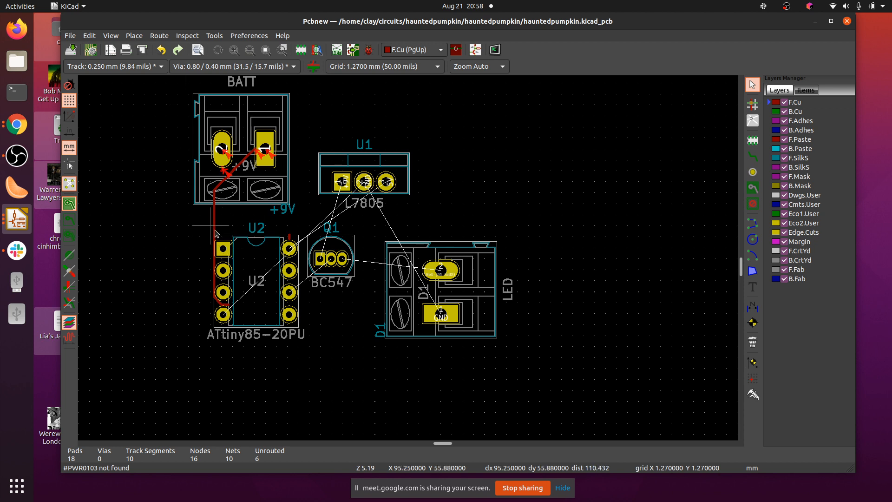
Rotate the BATT terminal block counterclockwise and move it up and left, clear of the tracks.
{"action": "left_click", "coordinate": [255, 157]}
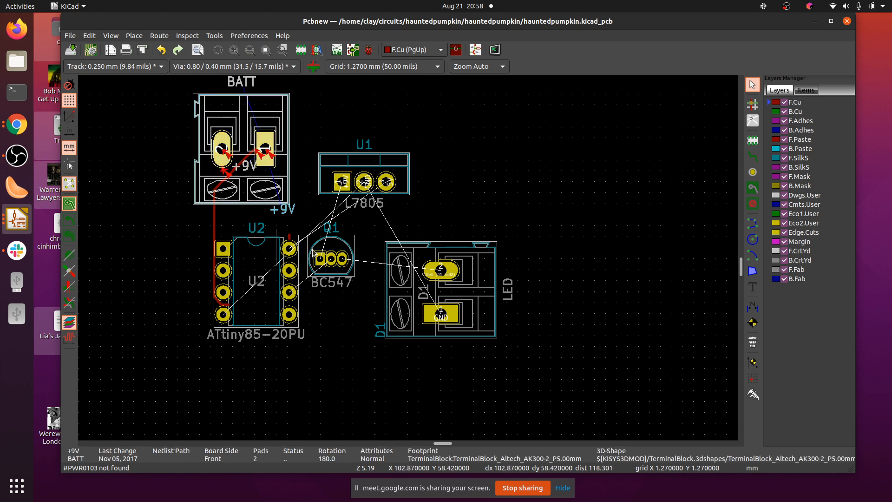
{"action": "left_click", "coordinate": [548, 161]}
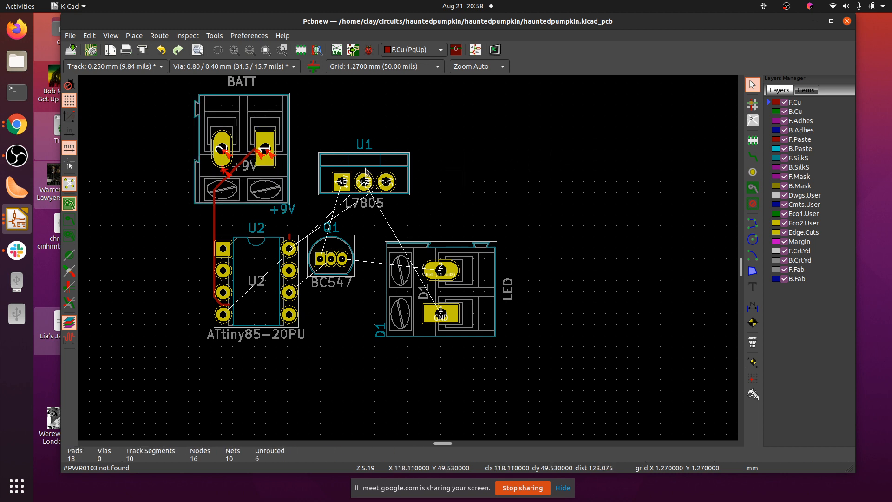
{"action": "right_click", "coordinate": [244, 125]}
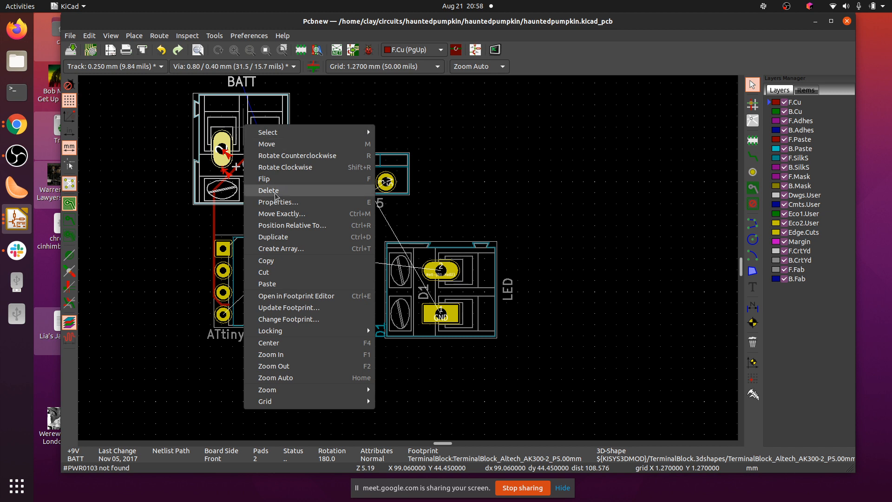
{"action": "left_click", "coordinate": [298, 156]}
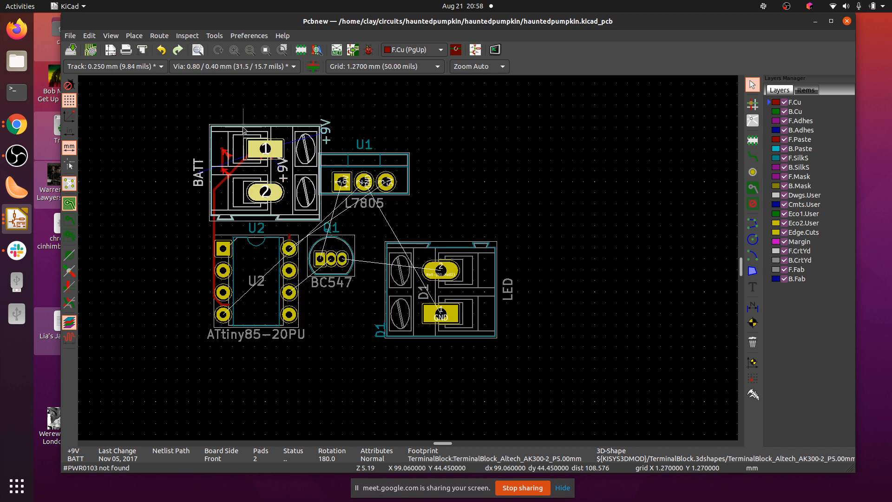
{"action": "left_click_drag", "start_coordinate": [256, 173], "coordinate": [221, 134]}
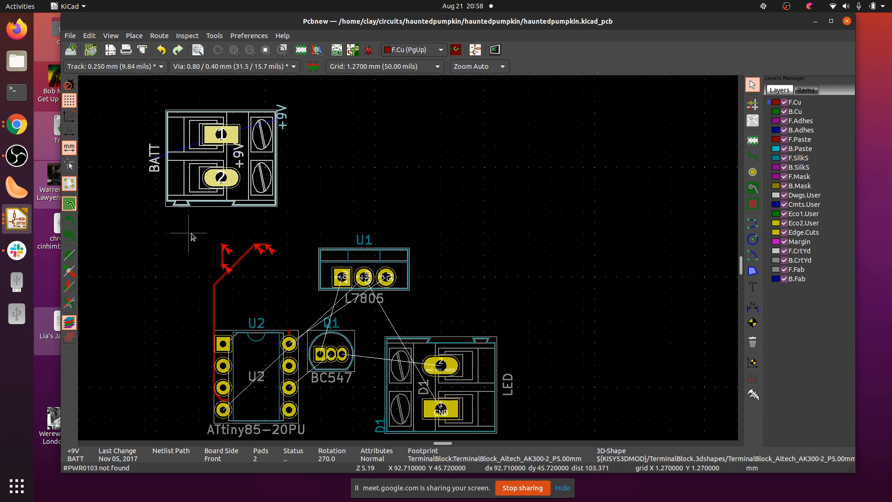
Delete the short track segments left where the terminal block was, and the 6.710 mm diagonal segment next to them.
{"action": "left_click_drag", "start_coordinate": [191, 233], "coordinate": [288, 285]}
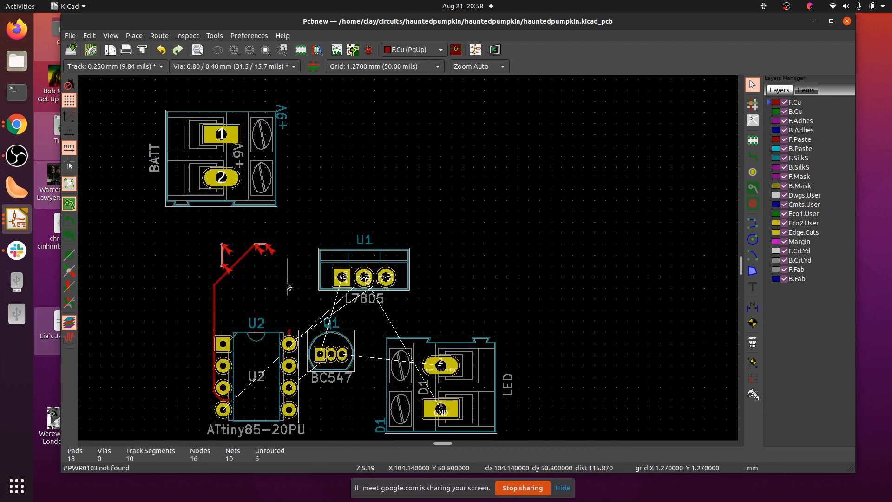
{"action": "key", "text": "Delete"}
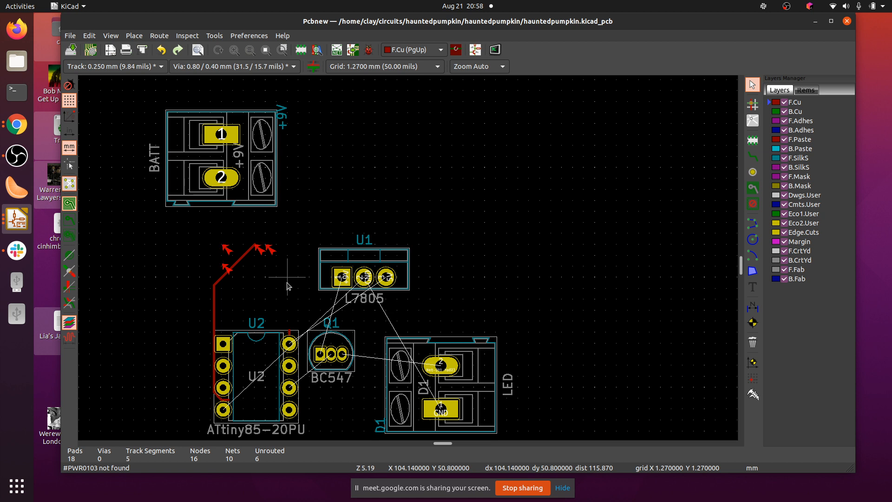
{"action": "left_click", "coordinate": [243, 259]}
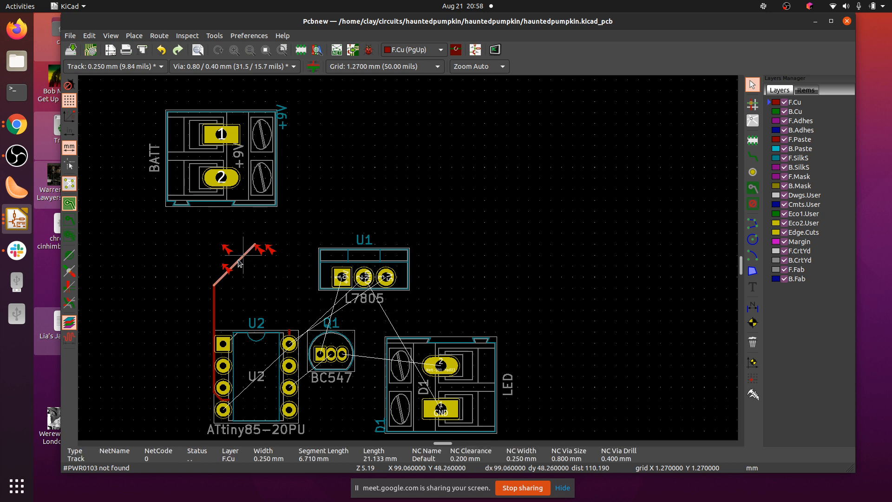
{"action": "key", "text": "Delete"}
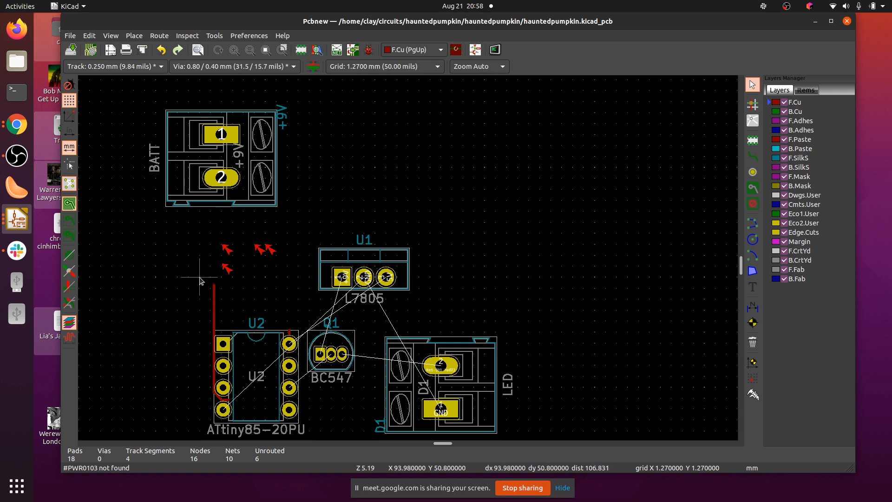
Delete the remaining track segments running down the left side of U2 and the short stub at U2's pad 8.
{"action": "left_click_drag", "start_coordinate": [200, 278], "coordinate": [232, 308]}
{"action": "left_click_drag", "start_coordinate": [196, 280], "coordinate": [223, 397]}
{"action": "key", "text": "Delete"}
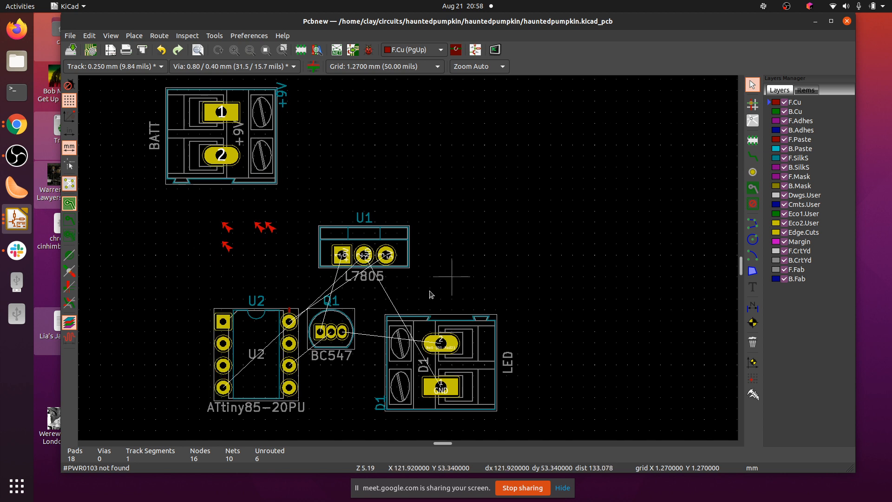
{"action": "left_click", "coordinate": [298, 320]}
{"action": "key", "text": "Delete"}
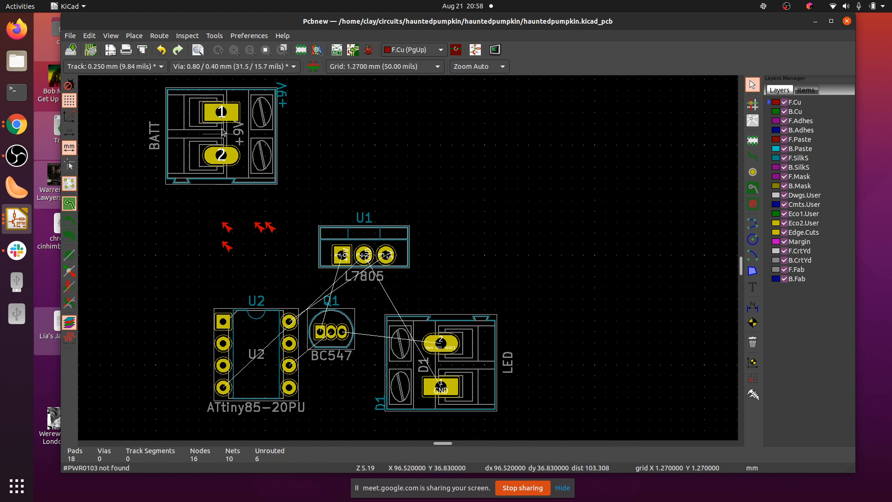
Move the BATT terminal block to just above U2, with pad 1 at about X 97.79, Y 45.72 mm.
{"action": "key", "text": "m"}
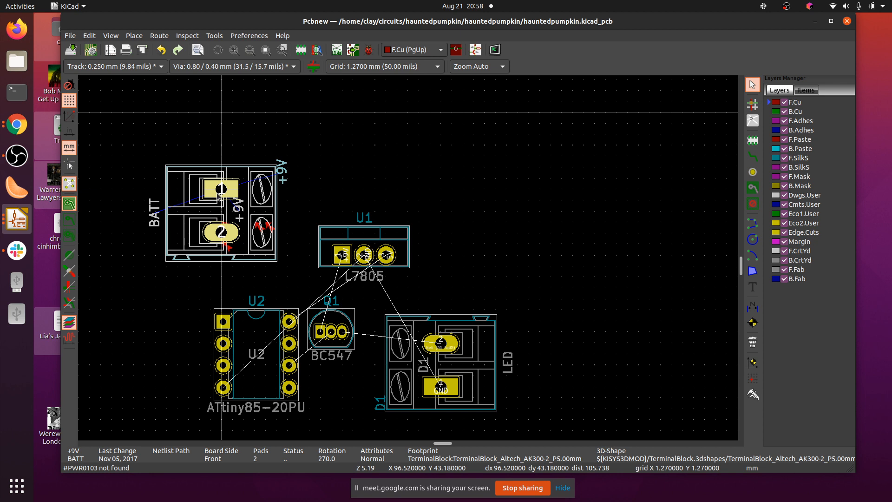
{"action": "left_click", "coordinate": [190, 96]}
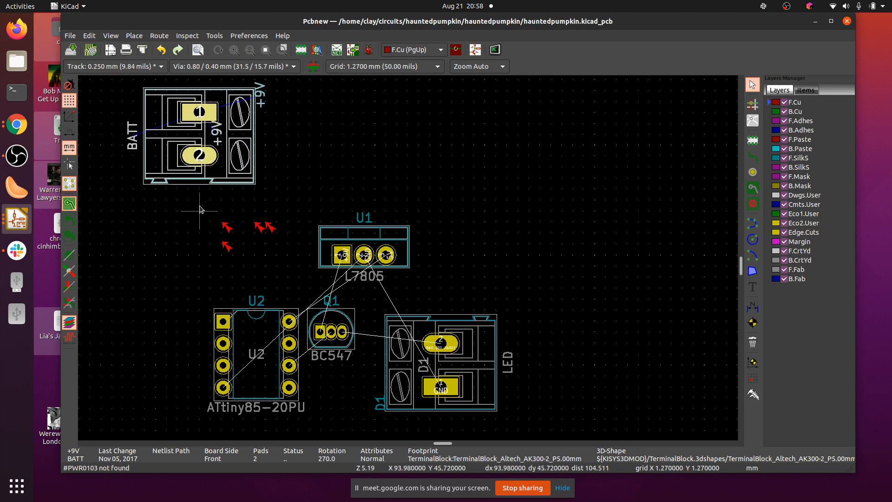
{"action": "mouse_move", "coordinate": [199, 206]}
{"action": "left_mouse_down"}
{"action": "mouse_move", "coordinate": [294, 257]}
{"action": "mouse_move", "coordinate": [194, 216]}
{"action": "left_mouse_up"}
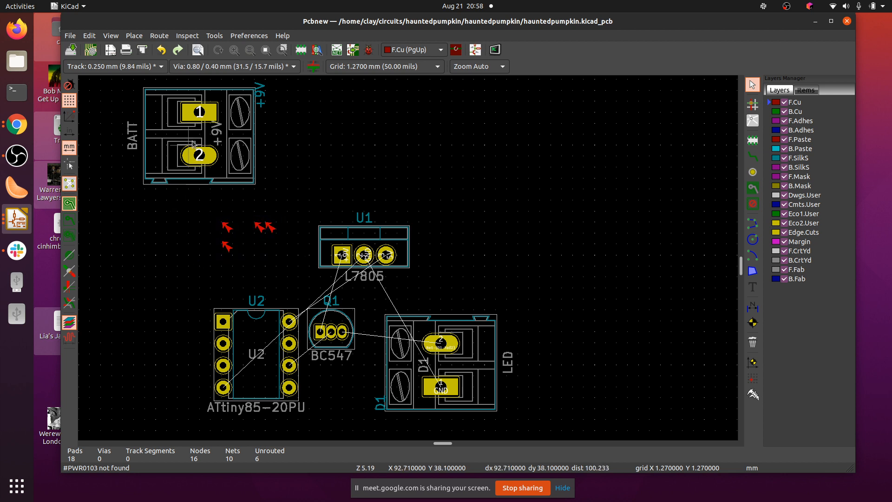
{"action": "left_click_drag", "start_coordinate": [192, 144], "coordinate": [233, 214]}
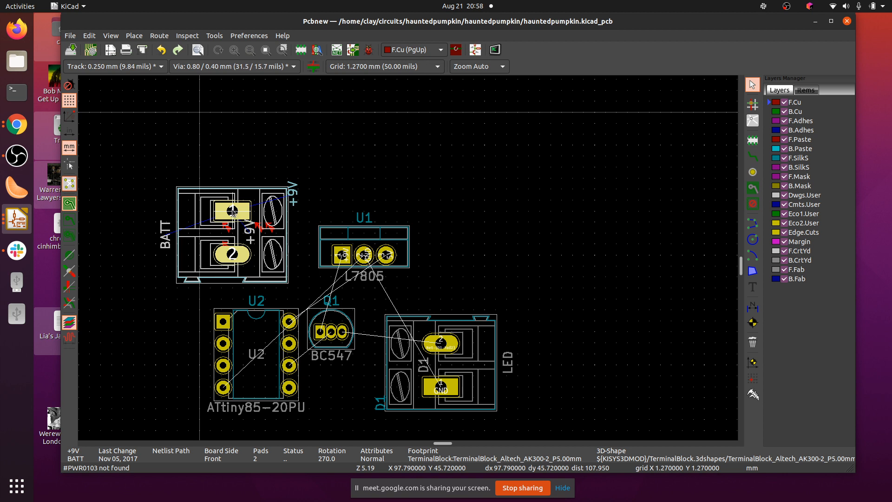
{"action": "left_click_drag", "start_coordinate": [233, 213], "coordinate": [233, 213]}
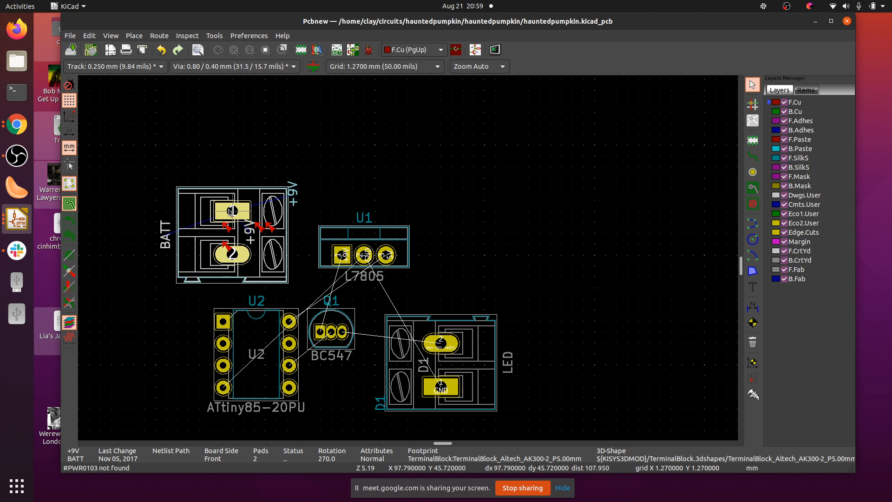
Route an F.Cu track about 5.08 mm left from BATT pad 1, try to continue it to U2's pad 4, and leave the routing tool.
{"action": "left_click", "coordinate": [752, 157]}
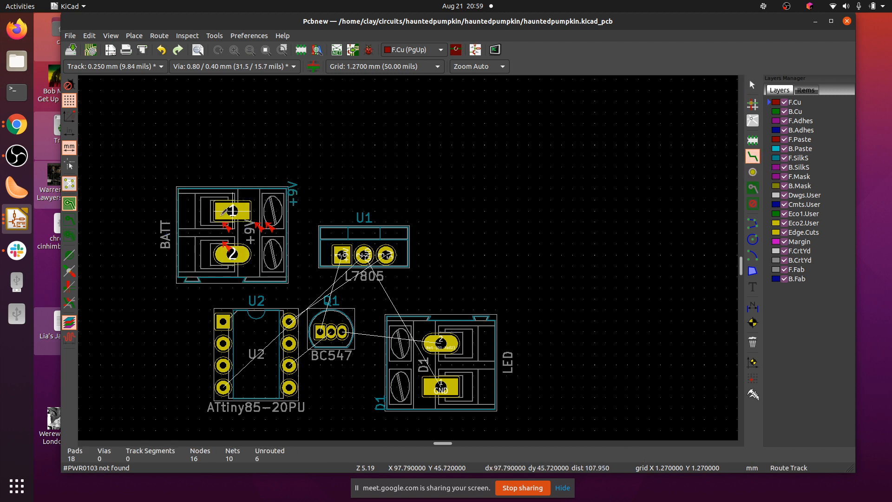
{"action": "left_click", "coordinate": [232, 211]}
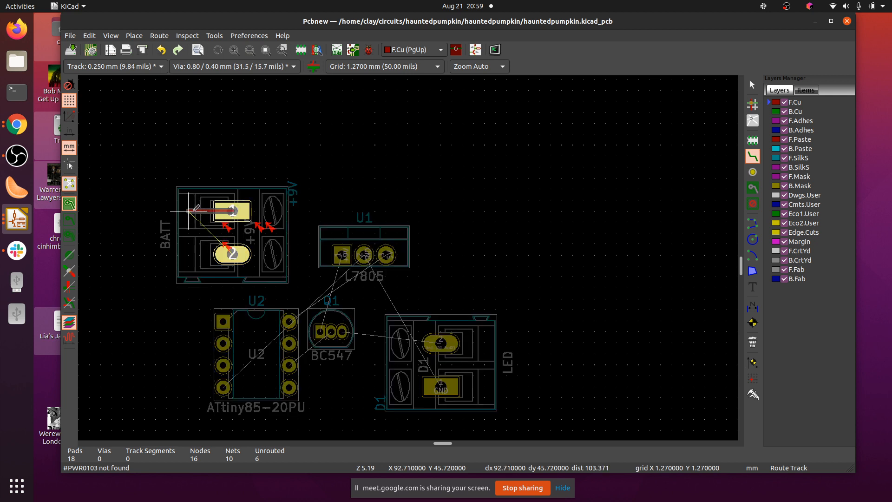
{"action": "left_click", "coordinate": [188, 211]}
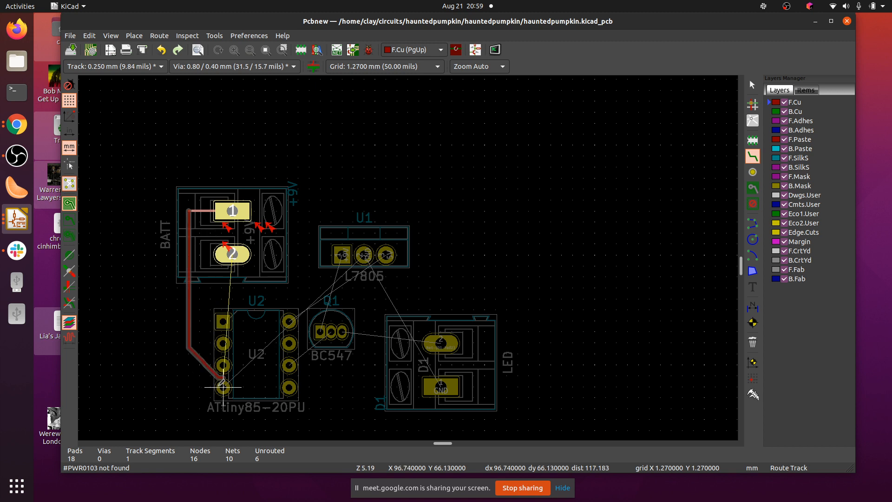
{"action": "key", "text": "Escape"}
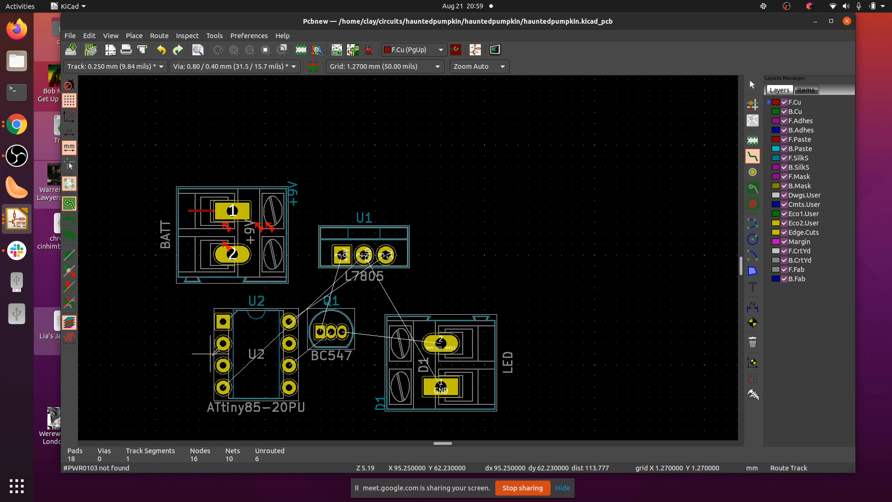
{"action": "key", "text": "Escape"}
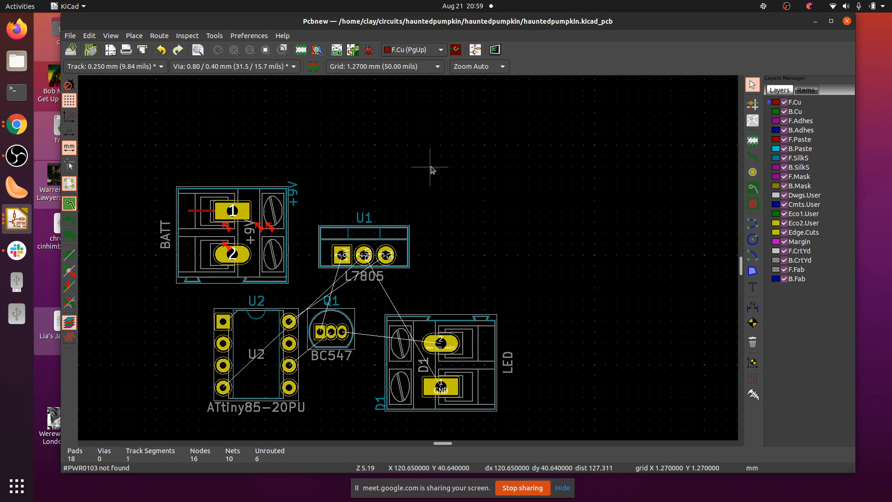
Move the U2 ATtiny85-20PU footprint slightly up and left, leaving it just below the BATT terminal block.
{"action": "left_click", "coordinate": [257, 338]}
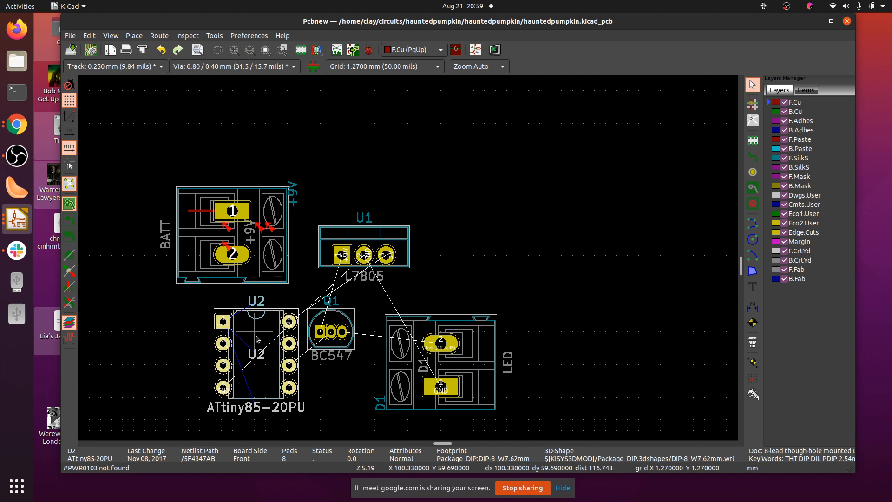
{"action": "key", "text": "m"}
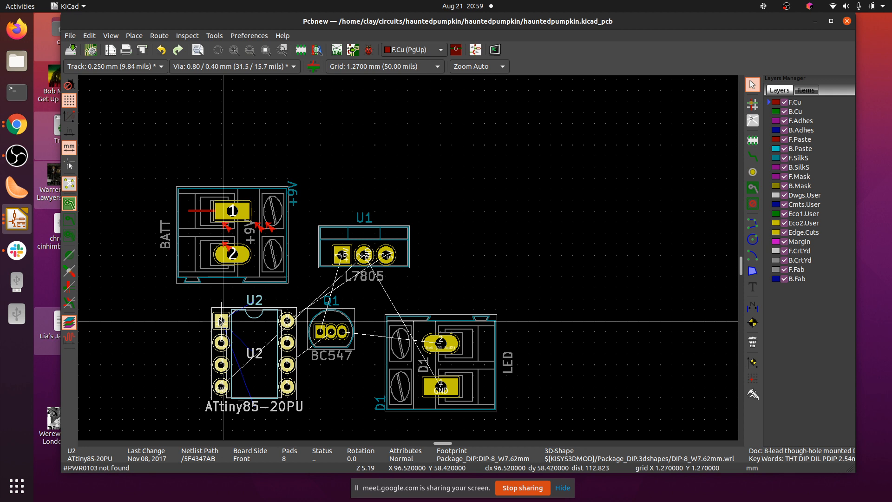
{"action": "left_click", "coordinate": [221, 320]}
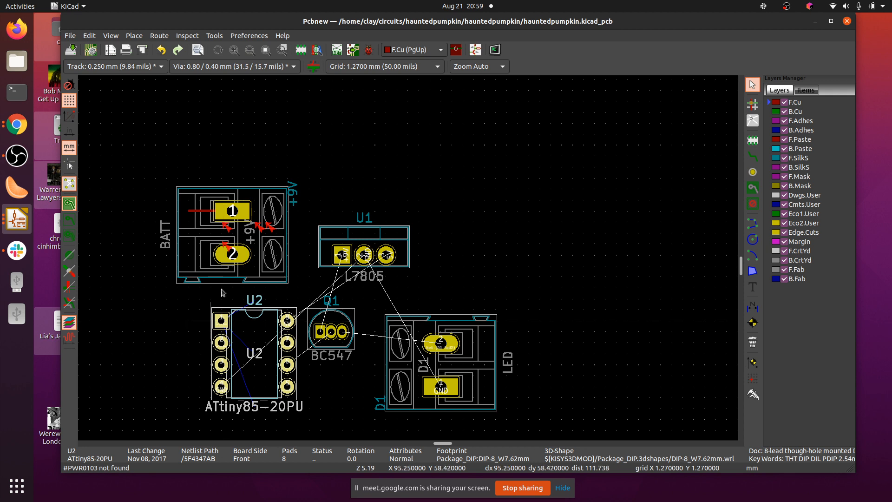
Delete the loose F.Cu track stub extending left from BATT pad 1.
{"action": "left_click", "coordinate": [191, 215]}
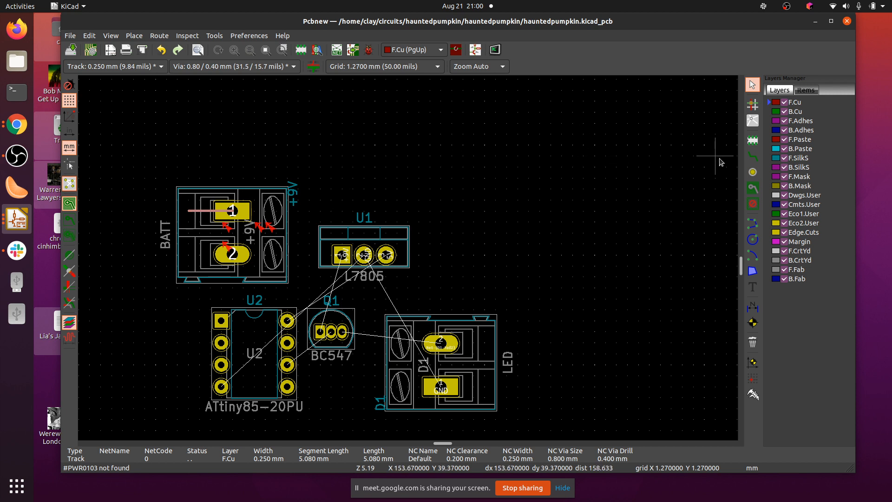
{"action": "key", "text": "x"}
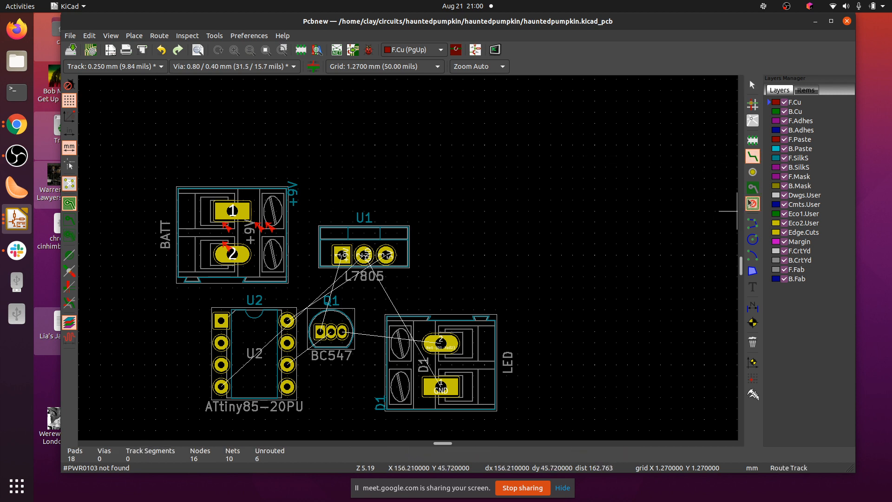
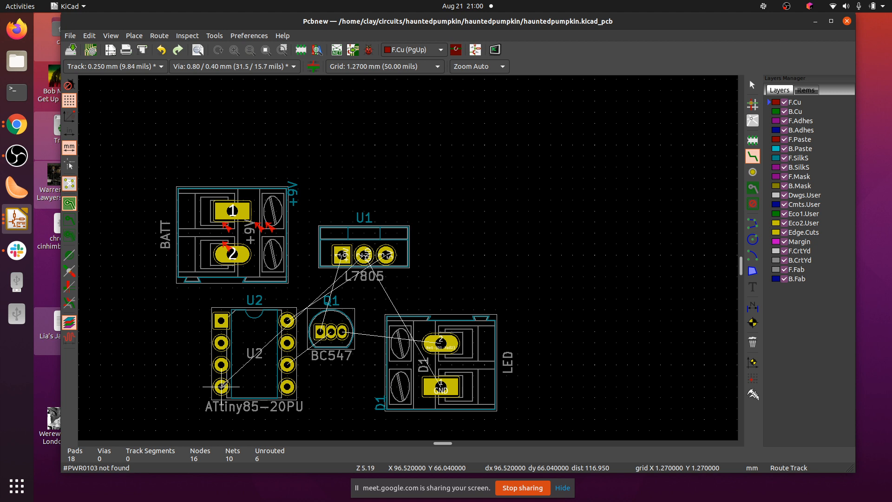
Try to route an F.Cu track from U2's pad 4 up along the left side of U2 to BATT pad 1.
{"action": "left_click", "coordinate": [221, 387]}
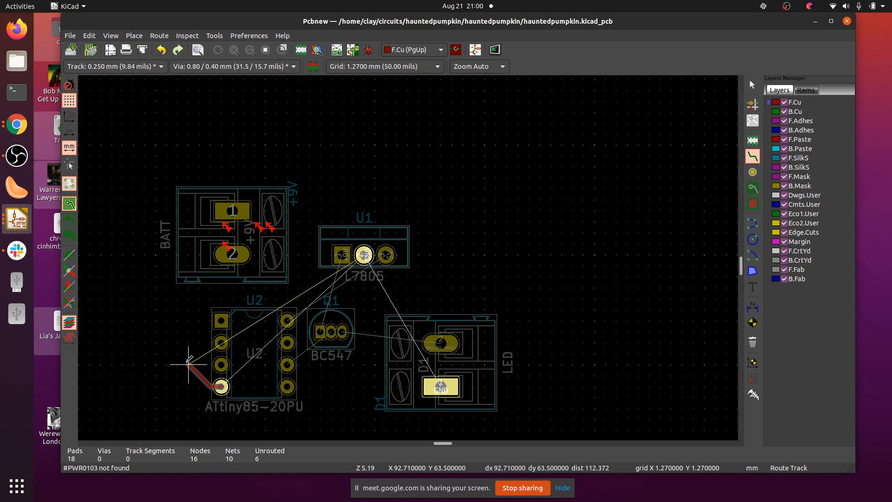
{"action": "left_click", "coordinate": [189, 364]}
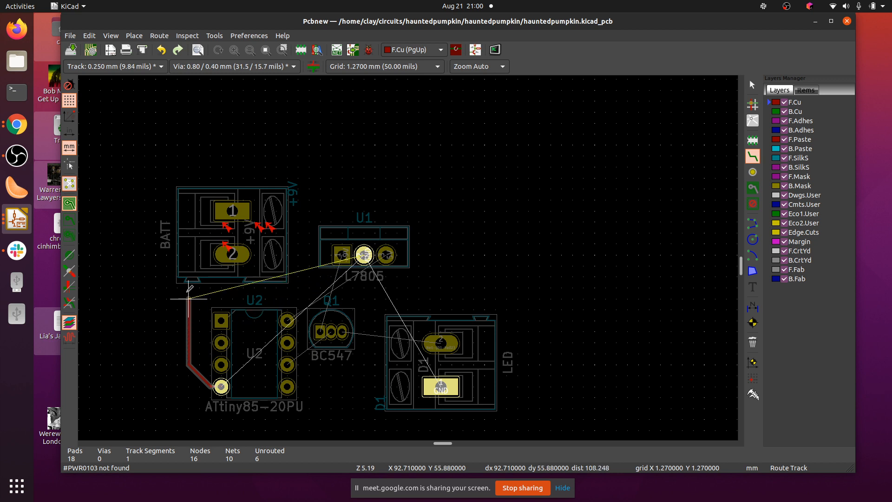
{"action": "left_click", "coordinate": [188, 222]}
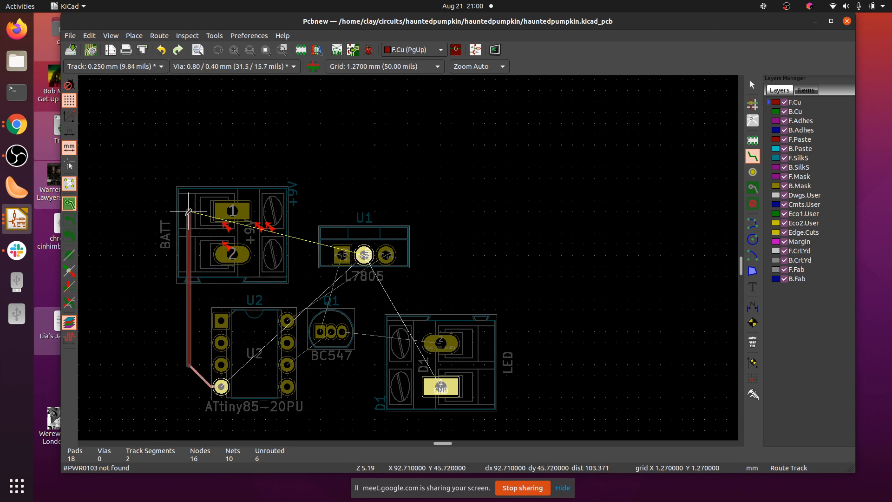
{"action": "left_click", "coordinate": [233, 210]}
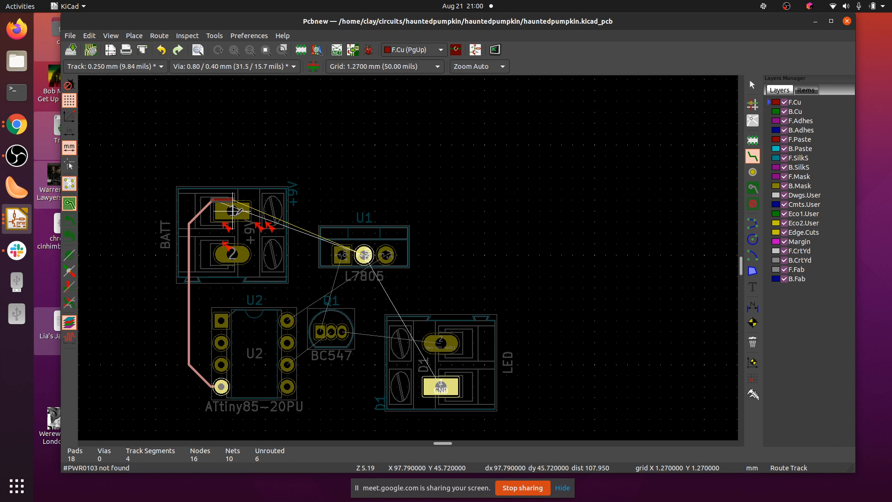
{"action": "left_click", "coordinate": [244, 212]}
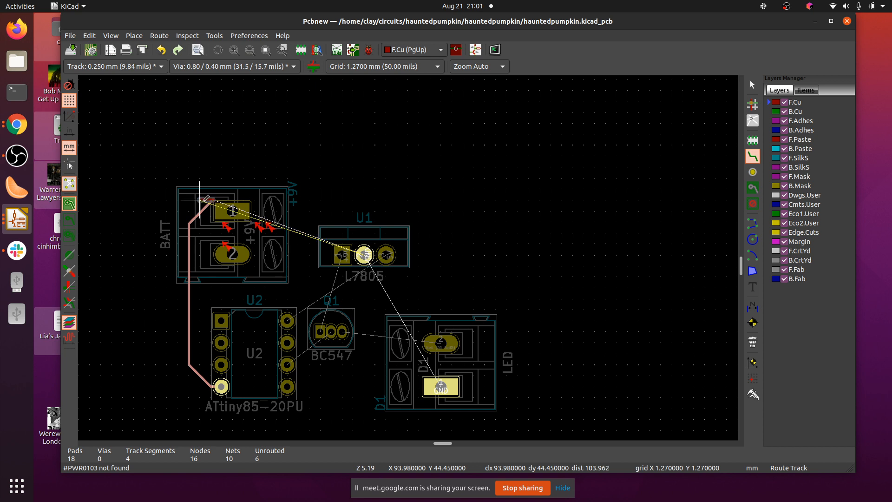
{"action": "key", "text": "Escape"}
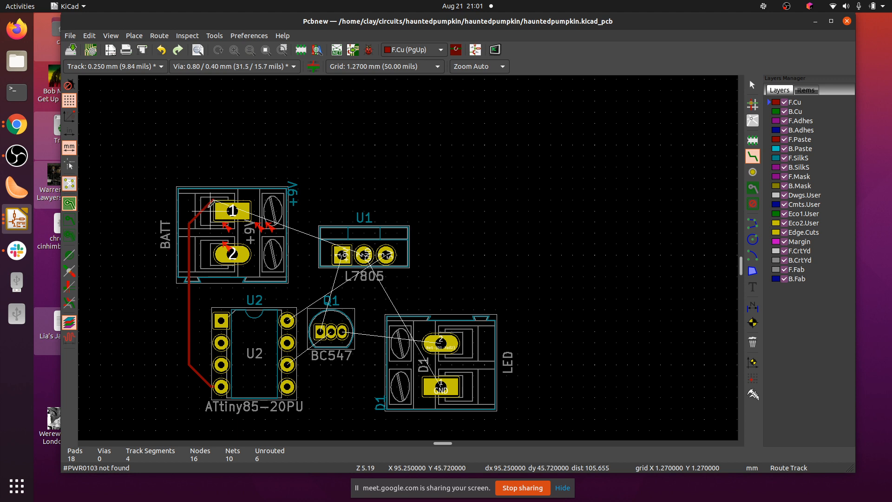
Delete all the GND track segments between U2's pad 4 and BATT pad 1, including the short stub at pad 4.
{"action": "left_click", "coordinate": [753, 84]}
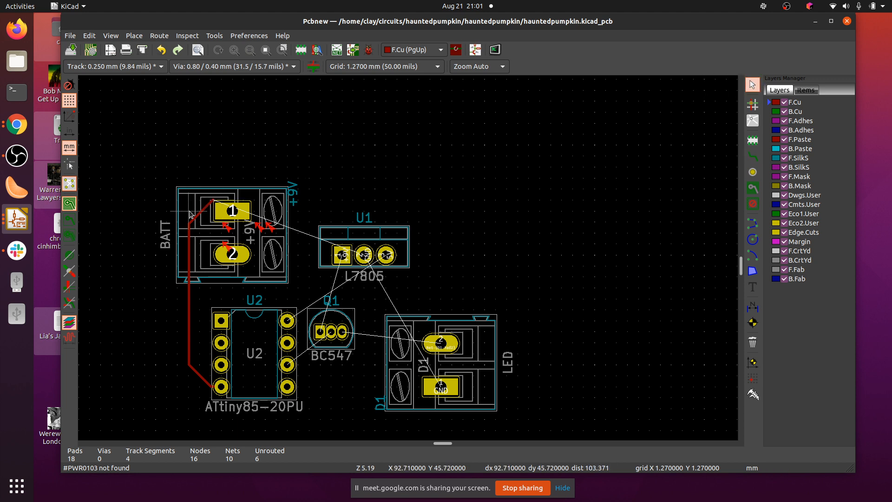
{"action": "left_click", "coordinate": [203, 213]}
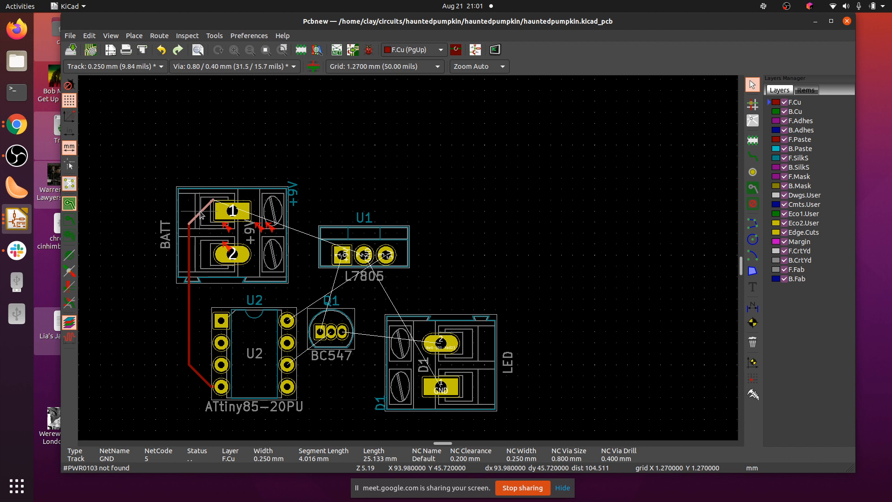
{"action": "key", "text": "Delete"}
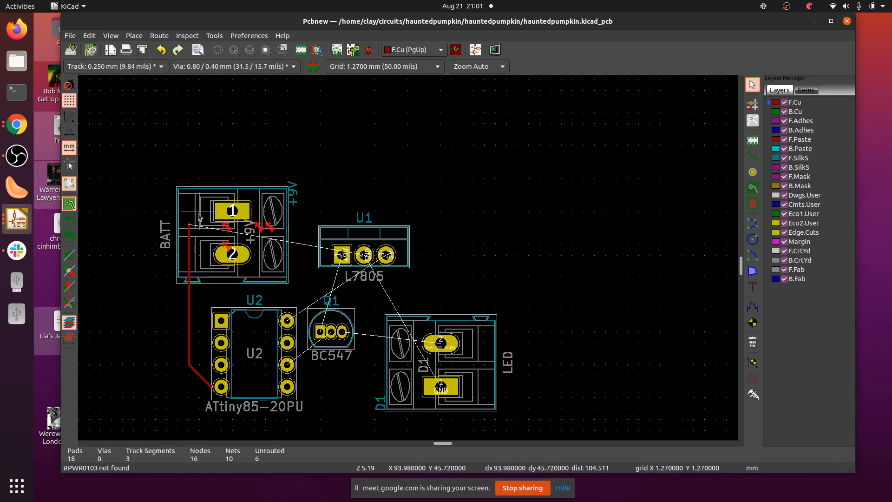
{"action": "left_click", "coordinate": [188, 321]}
{"action": "key", "text": "Delete"}
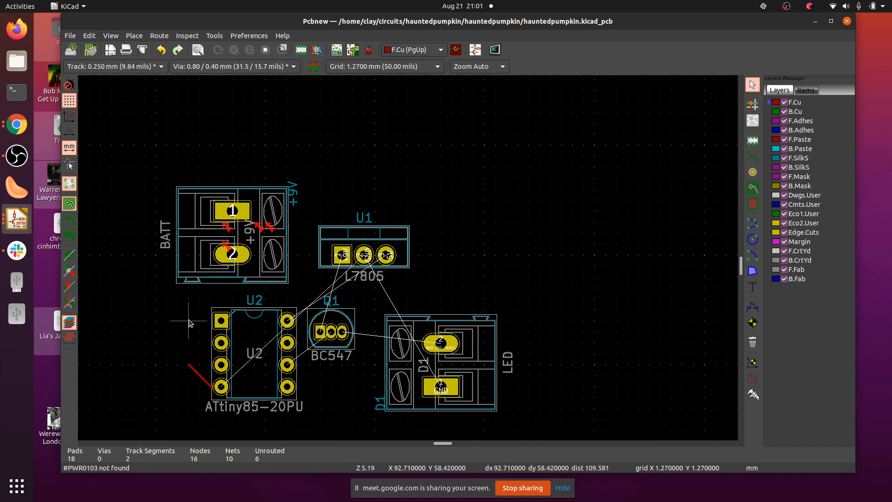
{"action": "left_click", "coordinate": [199, 376]}
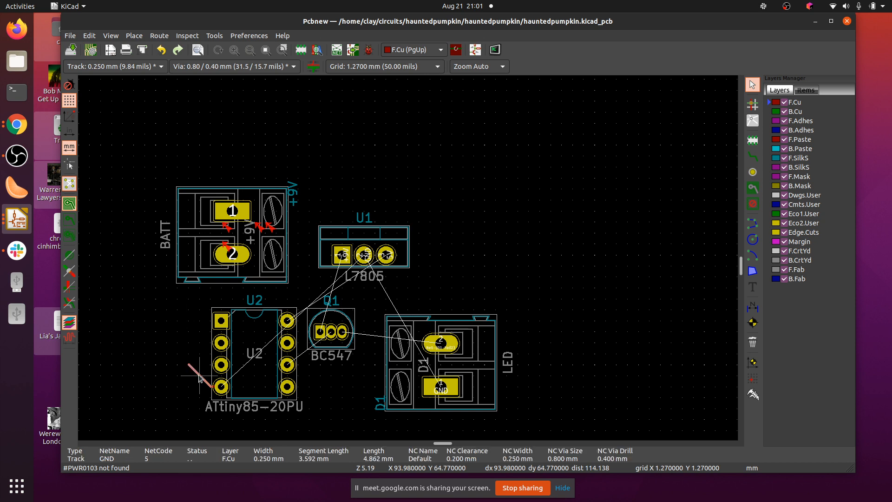
{"action": "key", "text": "Delete"}
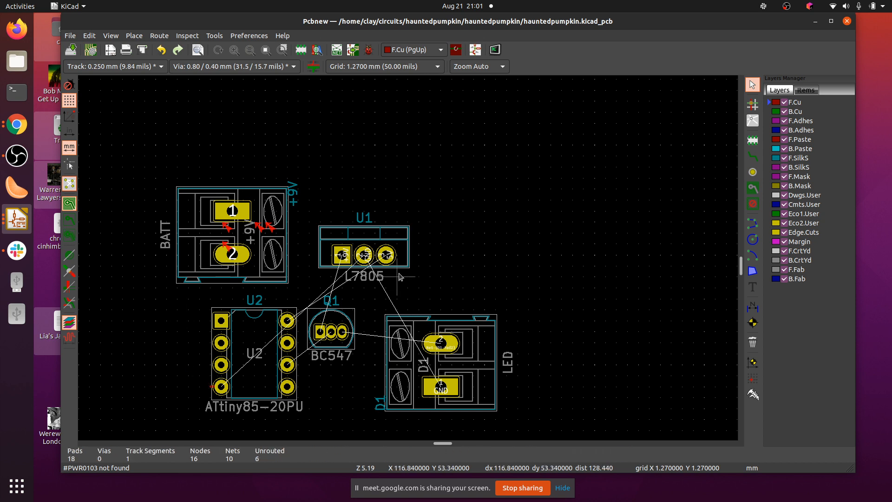
{"action": "left_click", "coordinate": [214, 389]}
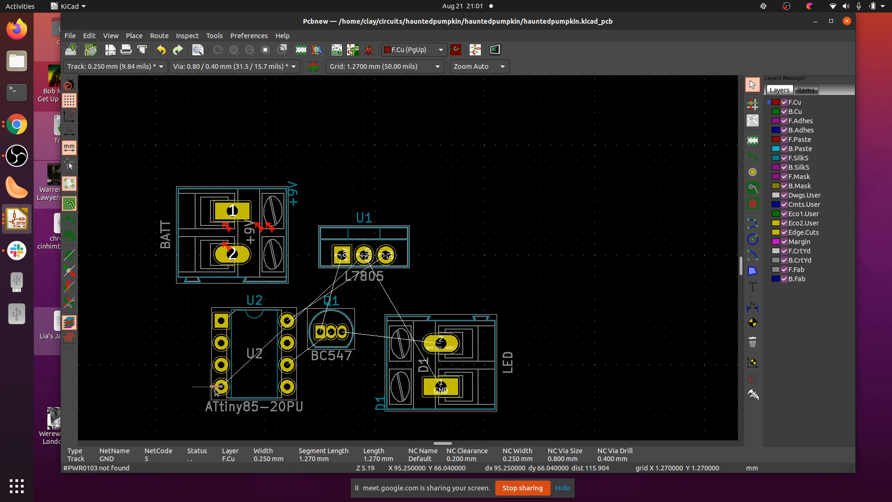
{"action": "key", "text": "Delete"}
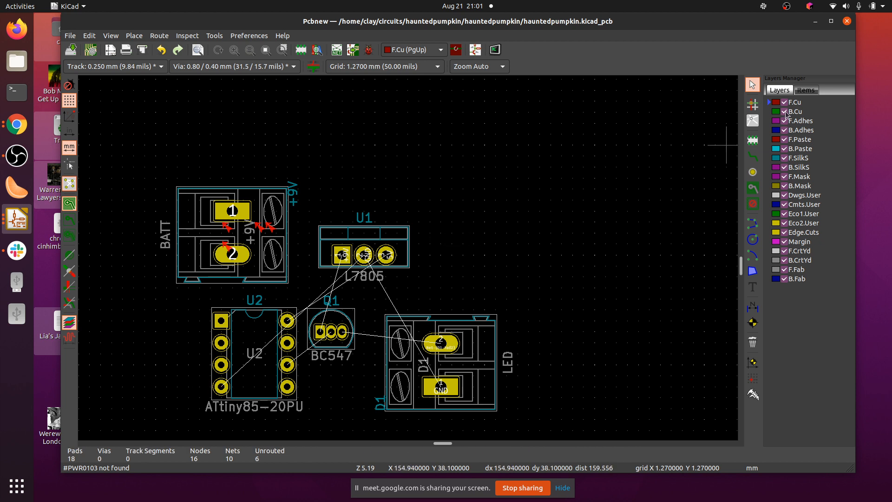
Route an F.Cu GND track from U2's pad 4 beneath Q1, along Y 69.85 mm to X 119.38 mm, and up to D1's pad 1.
{"action": "left_click", "coordinate": [753, 157]}
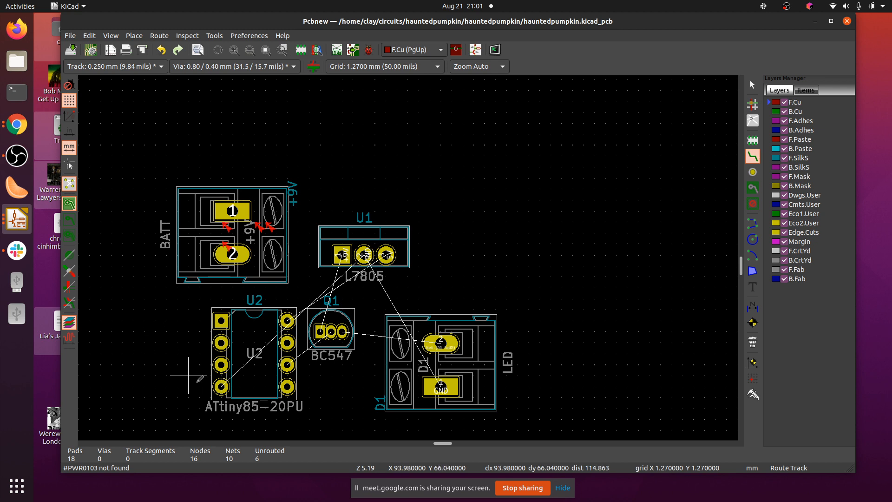
{"action": "left_click", "coordinate": [221, 386]}
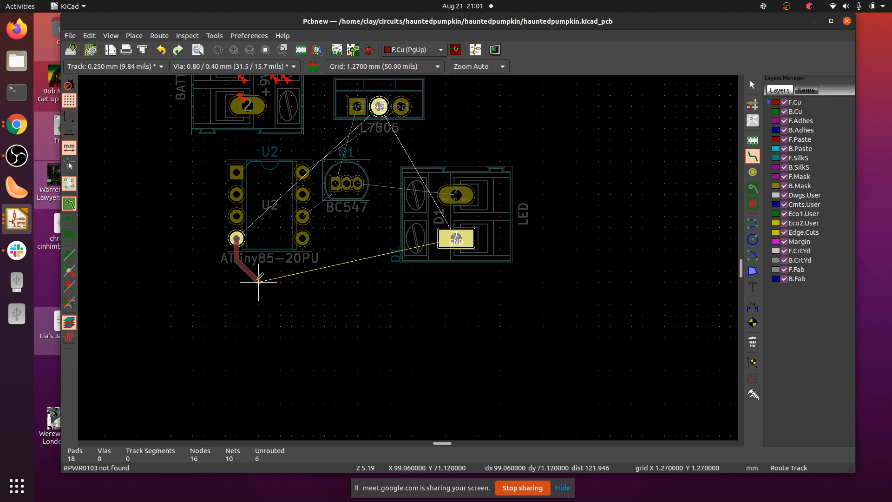
{"action": "left_click", "coordinate": [435, 270]}
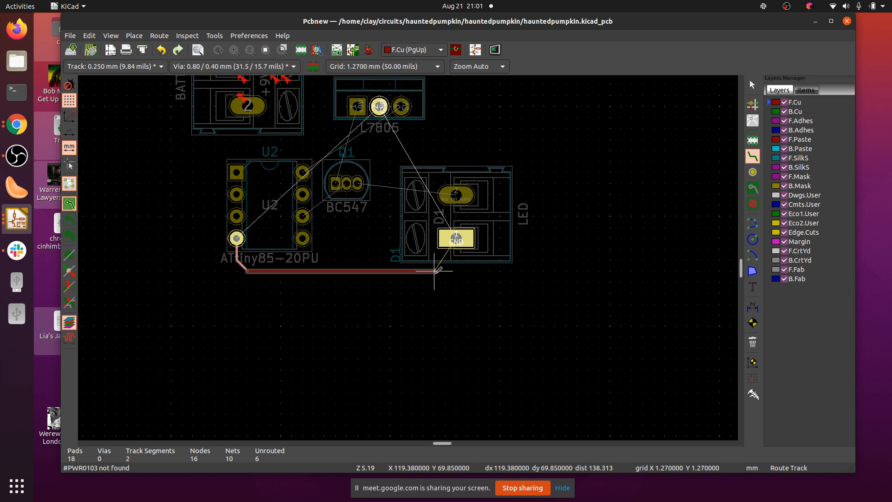
{"action": "left_click", "coordinate": [456, 239]}
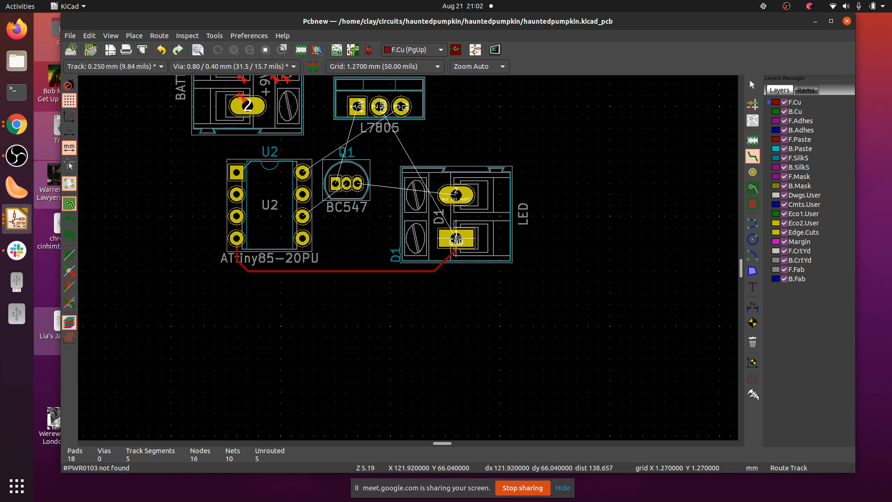
Route an F.Cu GND track from D1's pad 1 left to X 113.03 mm and straight up to U1's middle pad.
{"action": "left_click", "coordinate": [456, 239]}
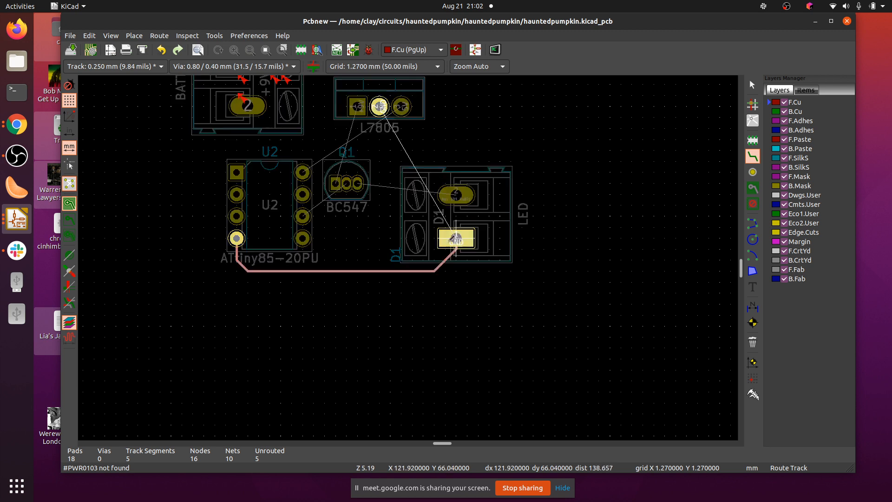
{"action": "left_click", "coordinate": [380, 238]}
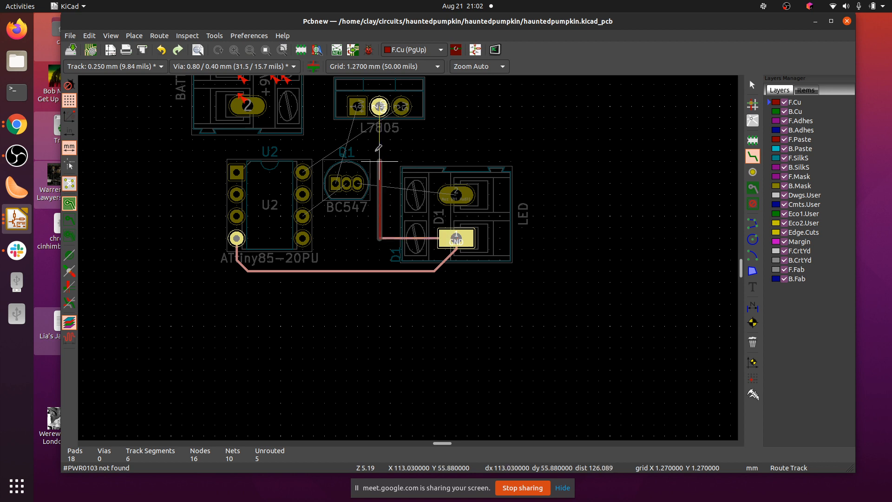
{"action": "left_click", "coordinate": [379, 106]}
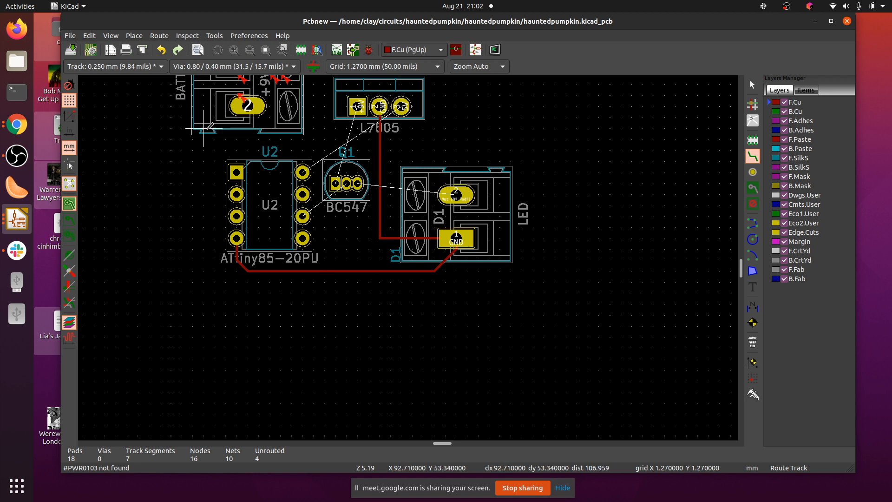
Delete the BATT terminal block footprint above U2 and save the board.
{"action": "left_click", "coordinate": [752, 87]}
{"action": "left_click", "coordinate": [297, 106]}
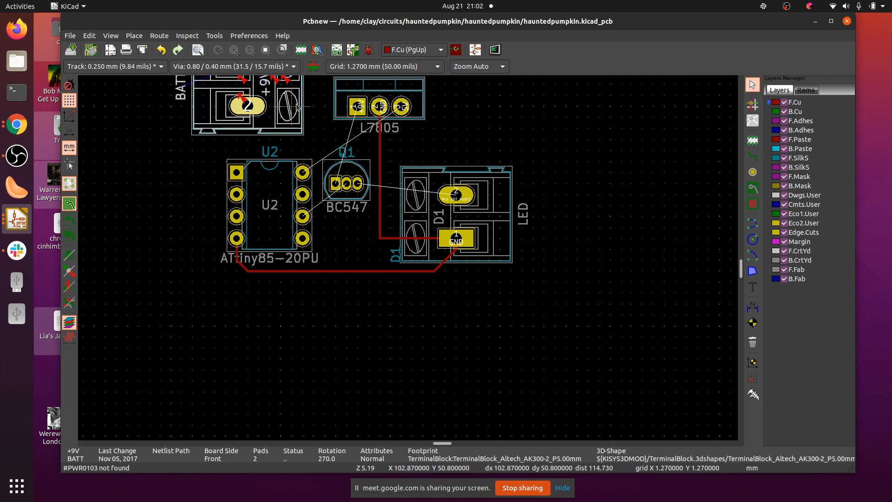
{"action": "key", "text": "Delete"}
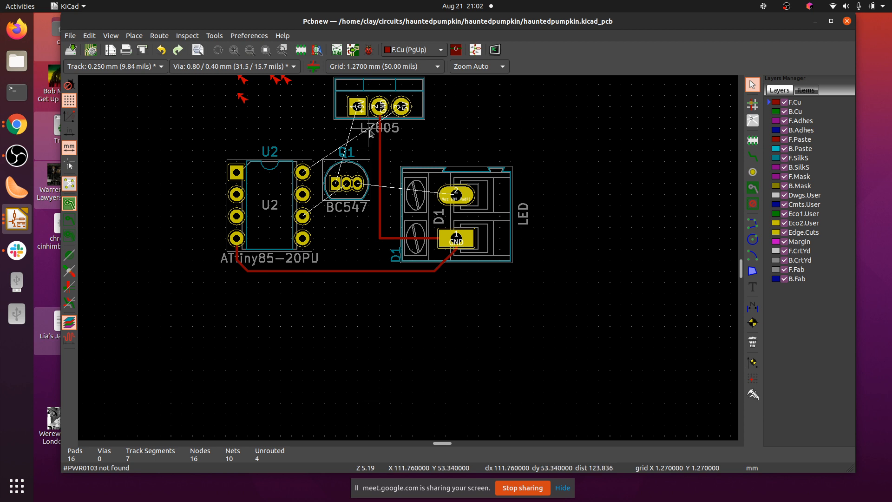
{"action": "key", "text": "ctrl+s"}
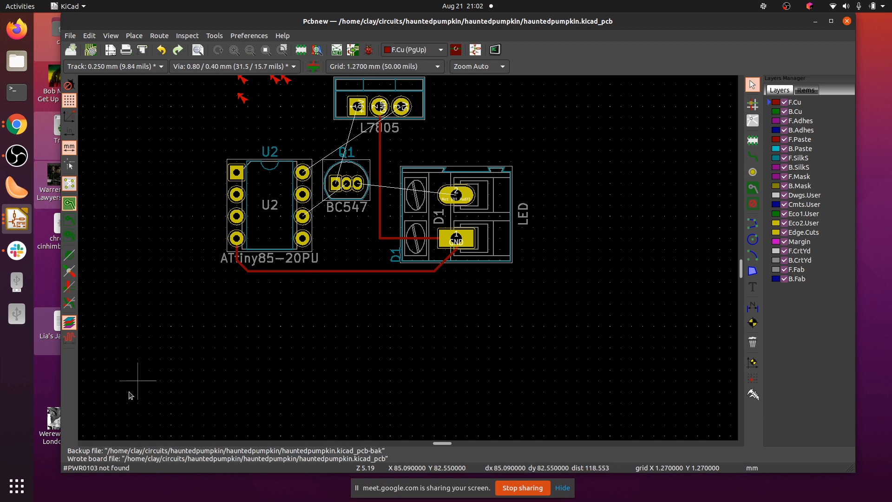
Switch to the Eeschema schematic and check the properties and assigned footprint of the +9V power symbol at U1's input.
{"action": "left_click_drag", "start_coordinate": [424, 26], "coordinate": [576, 201]}
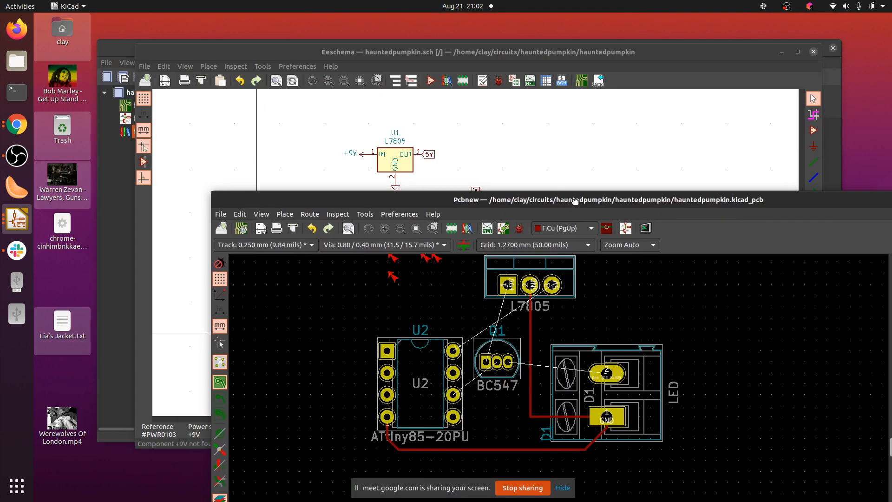
{"action": "left_click", "coordinate": [396, 52]}
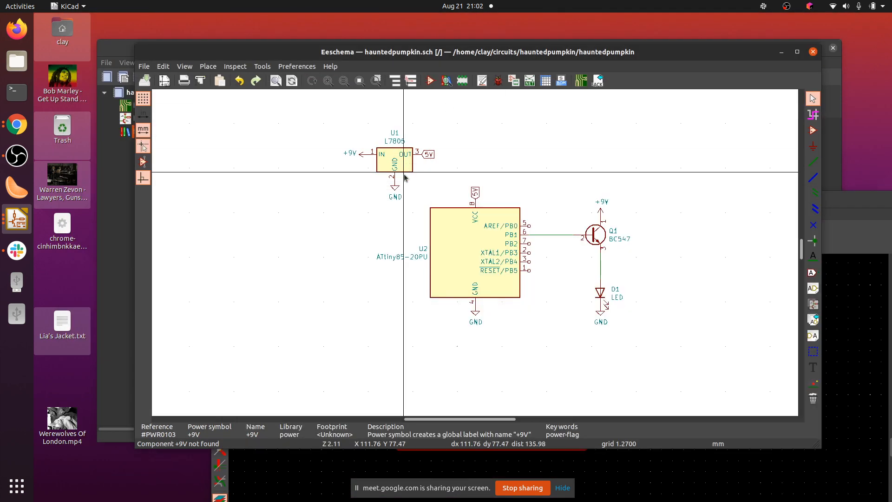
{"action": "right_click", "coordinate": [361, 156]}
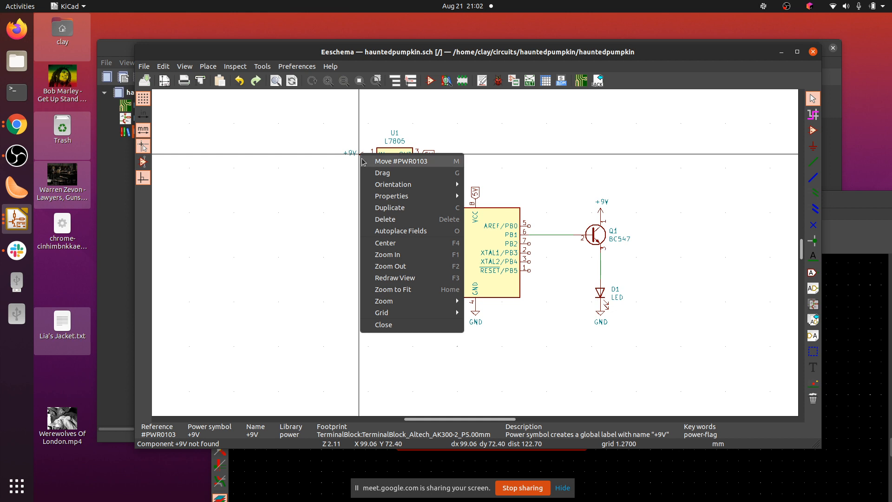
{"action": "mouse_move", "coordinate": [380, 185]}
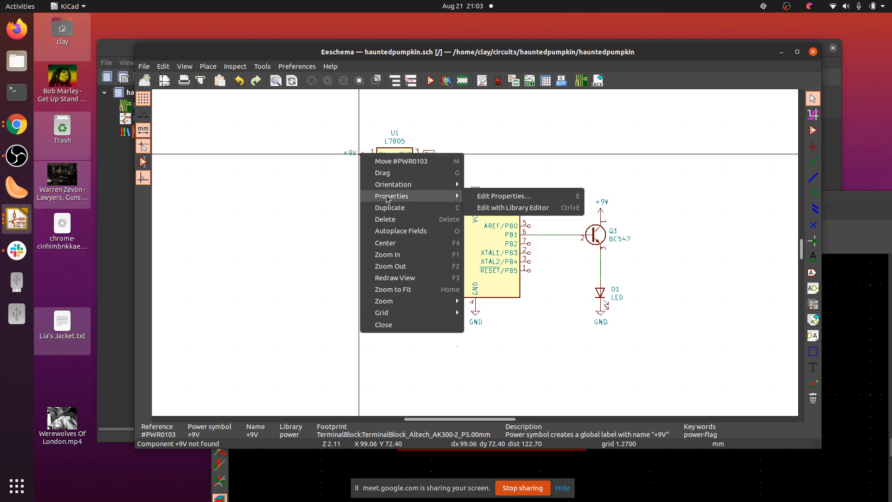
{"action": "left_click", "coordinate": [501, 197]}
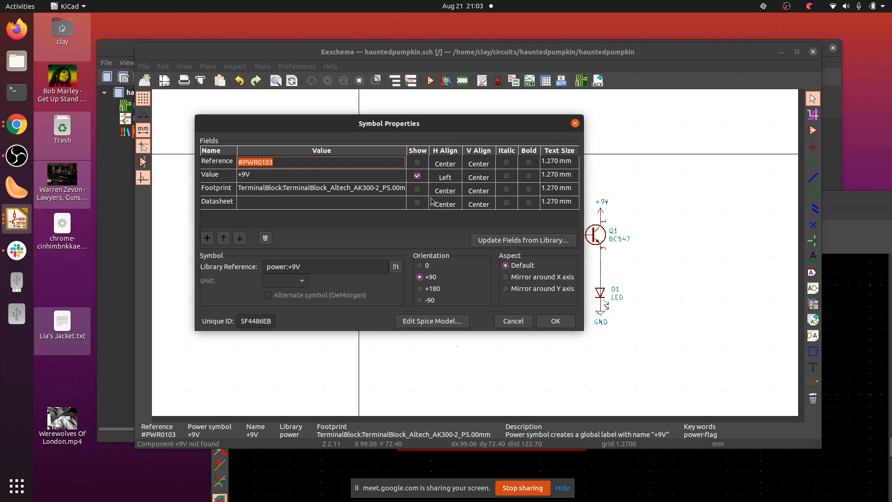
{"action": "left_click", "coordinate": [557, 321]}
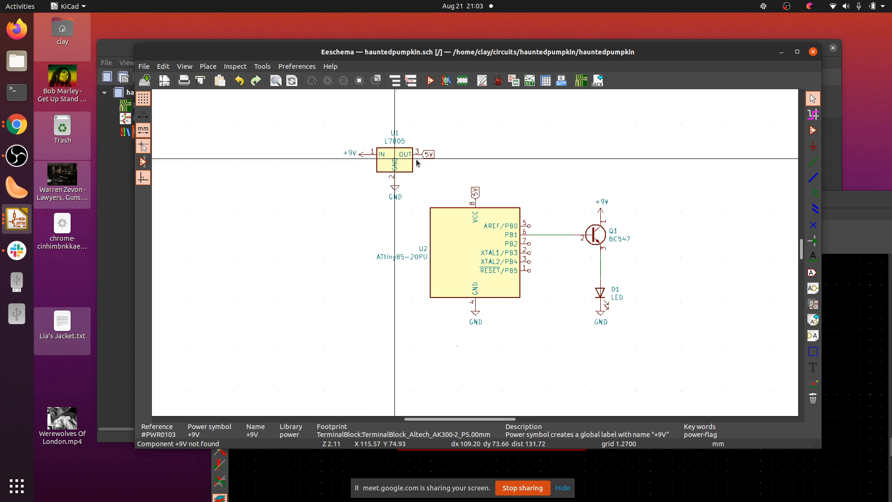
Switch back to the Pcbnew board and move its window up to show more of the layout.
{"action": "left_click", "coordinate": [862, 204]}
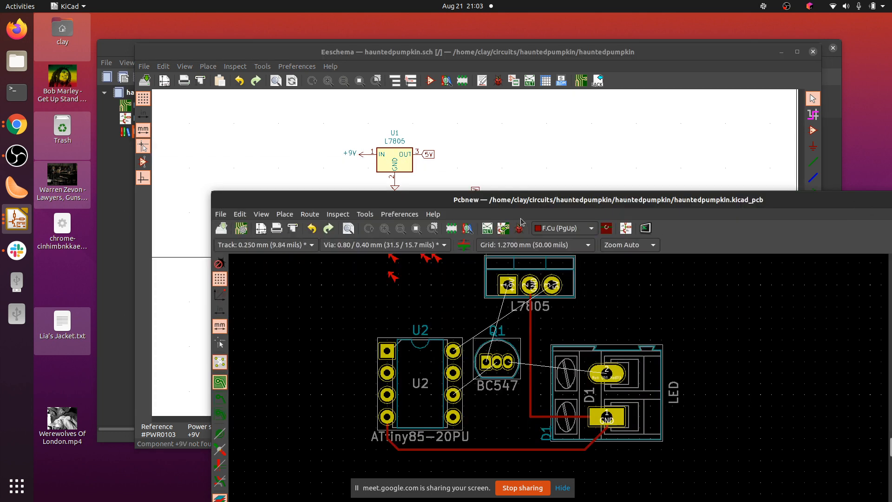
{"action": "left_click_drag", "start_coordinate": [529, 200], "coordinate": [513, 90]}
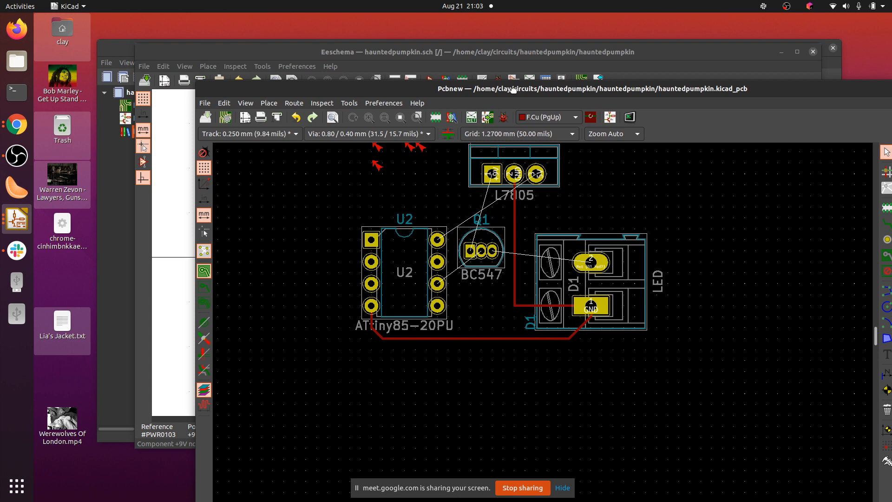
Update the PCB from the schematic, keeping the existing symbol-to-footprint associations.
{"action": "left_click", "coordinate": [488, 119]}
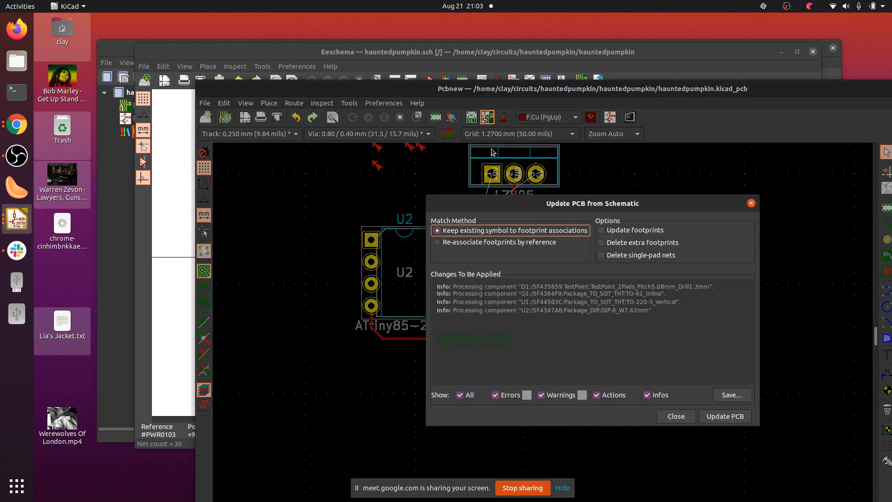
{"action": "left_click", "coordinate": [729, 417]}
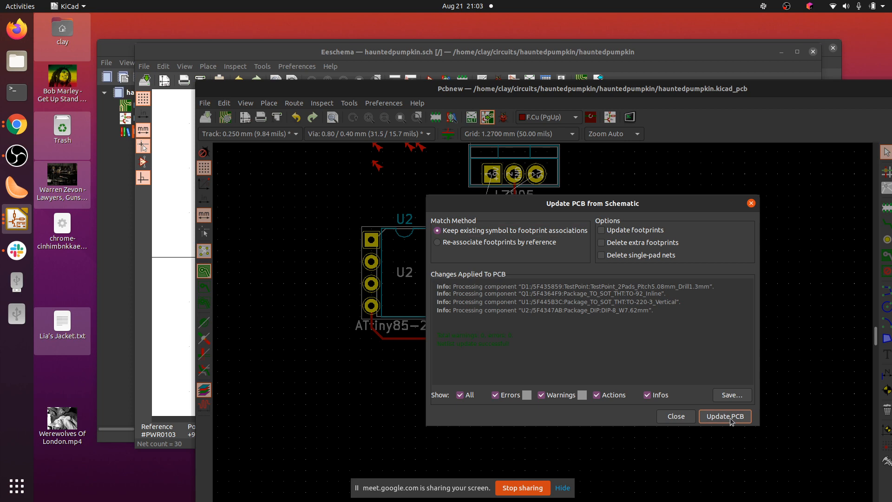
{"action": "left_click", "coordinate": [677, 416]}
{"action": "scroll", "coordinate": [542, 320], "scroll_direction": "down", "scroll_amount": 2}
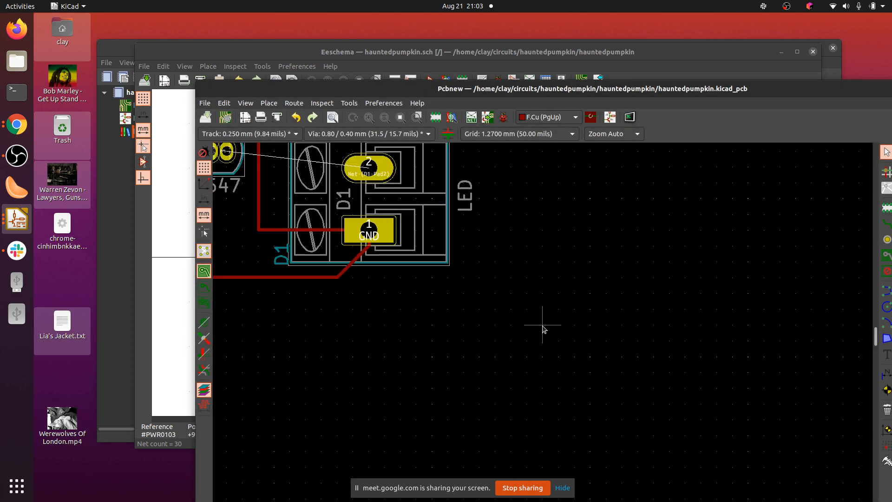
{"action": "scroll", "coordinate": [542, 329], "scroll_direction": "down", "scroll_amount": 1}
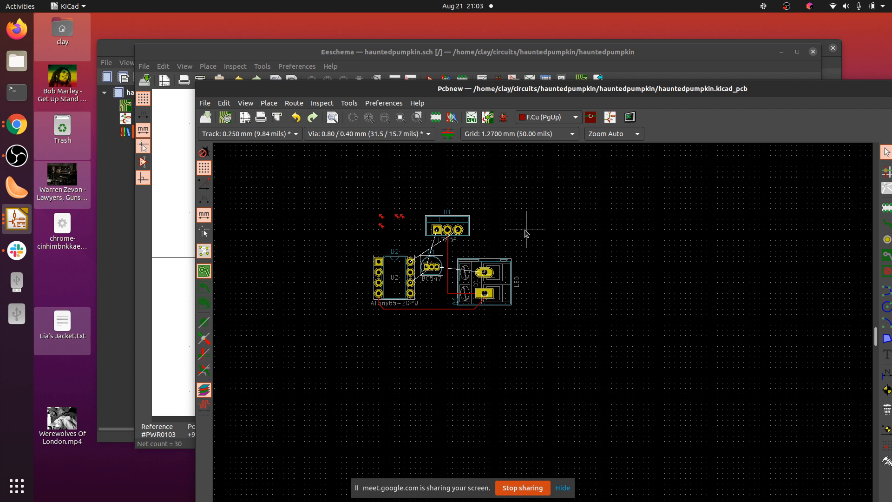
Switch to the Eeschema schematic and assign the TerminalBlock_Altech_AK300-2_P5.00mm footprint to the +9V power symbol above Q1.
{"action": "left_click", "coordinate": [317, 54]}
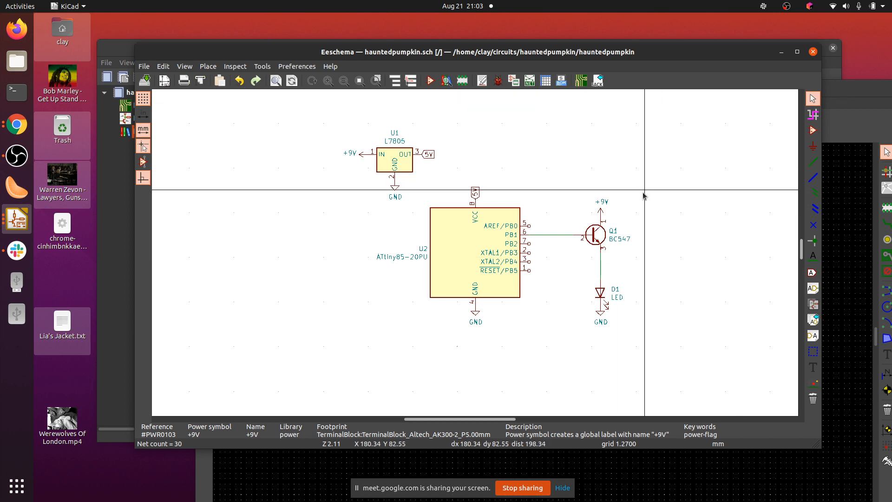
{"action": "left_click", "coordinate": [600, 212]}
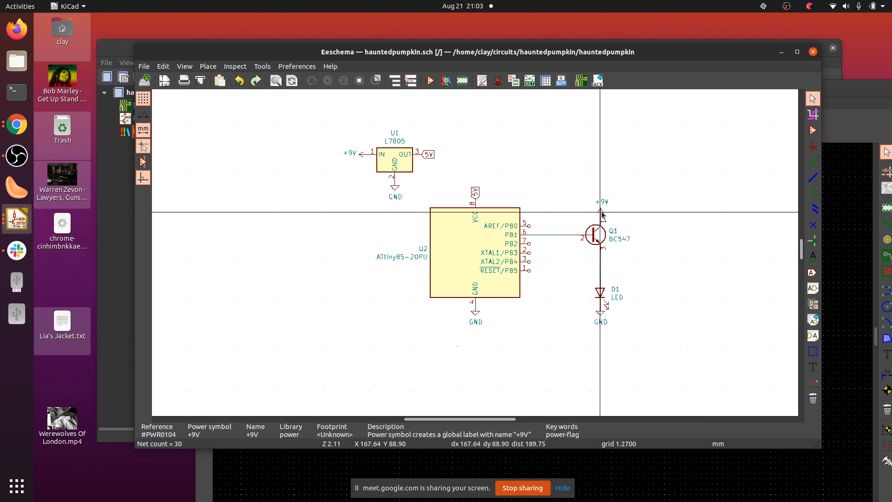
{"action": "double_click", "coordinate": [601, 213]}
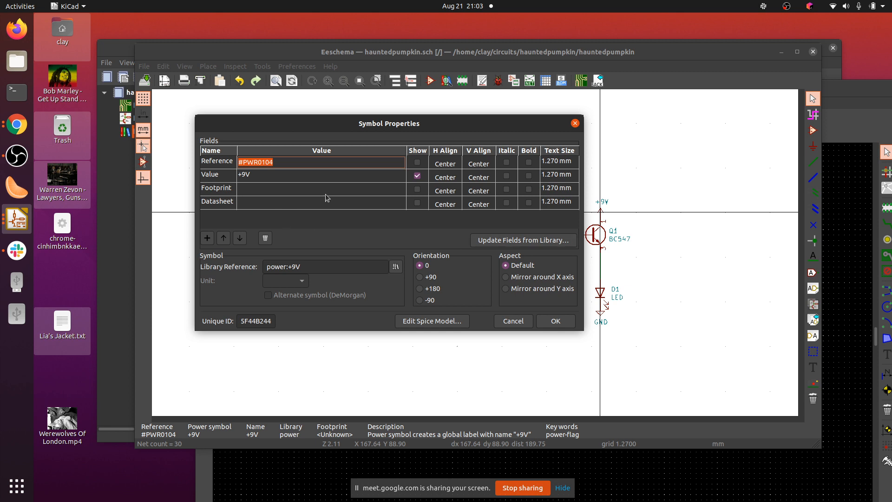
{"action": "left_click", "coordinate": [377, 189]}
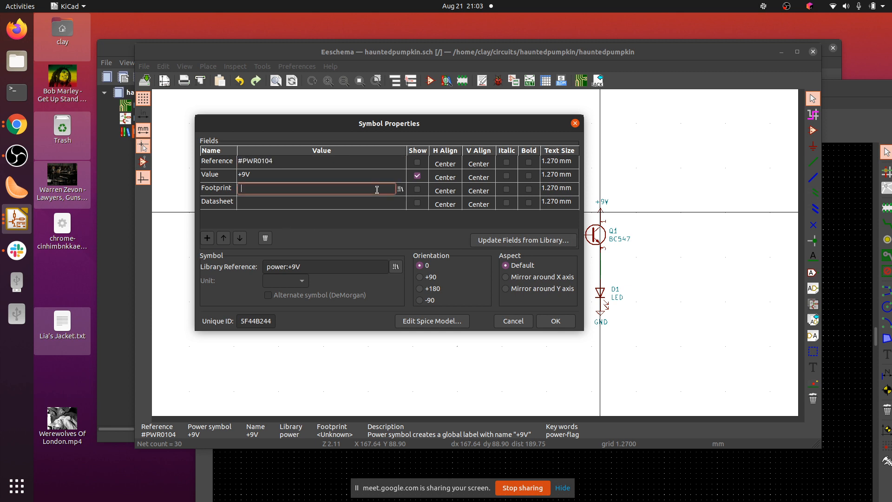
{"action": "left_click", "coordinate": [400, 189]}
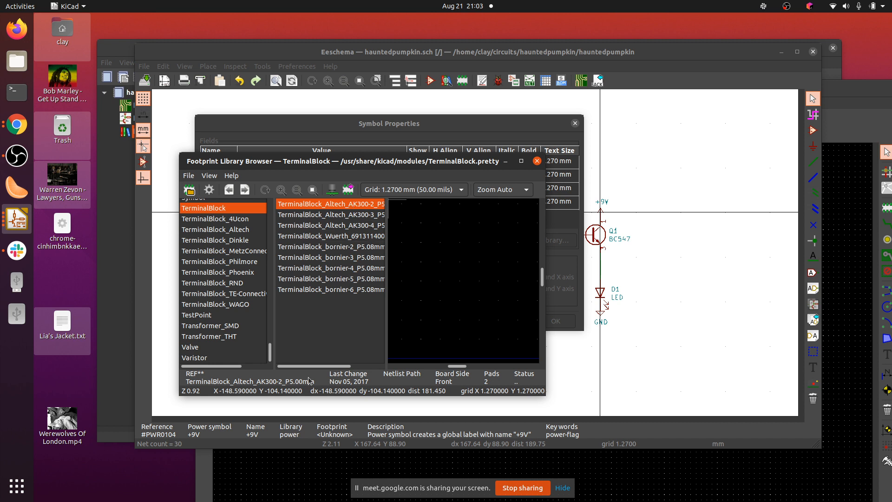
{"action": "mouse_move", "coordinate": [325, 368]}
{"action": "left_mouse_down"}
{"action": "mouse_move", "coordinate": [351, 368]}
{"action": "mouse_move", "coordinate": [320, 367]}
{"action": "left_mouse_up"}
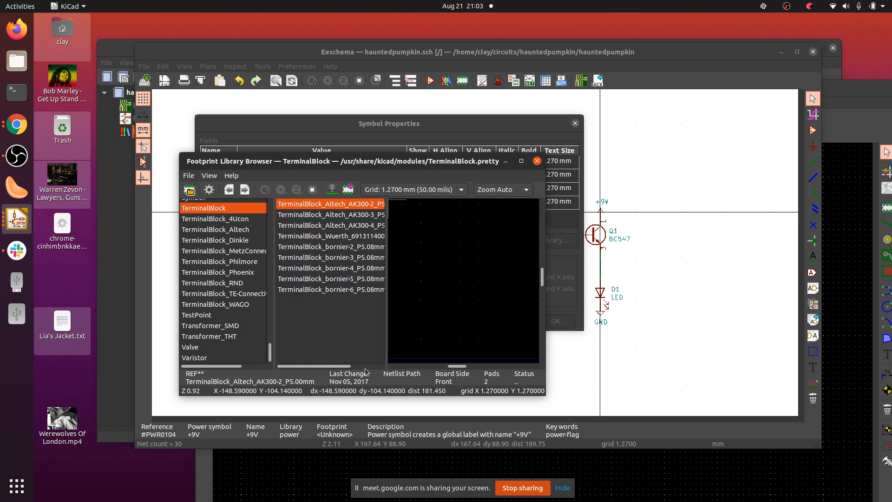
{"action": "double_click", "coordinate": [335, 205]}
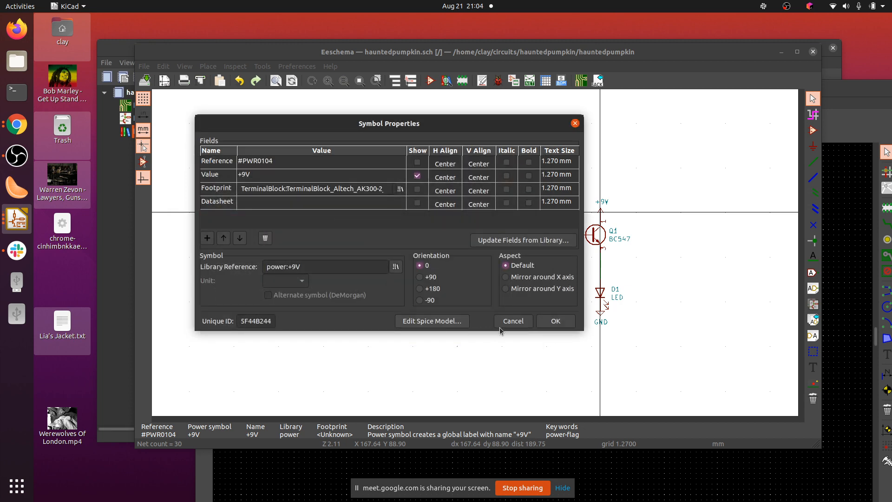
{"action": "left_click", "coordinate": [554, 323]}
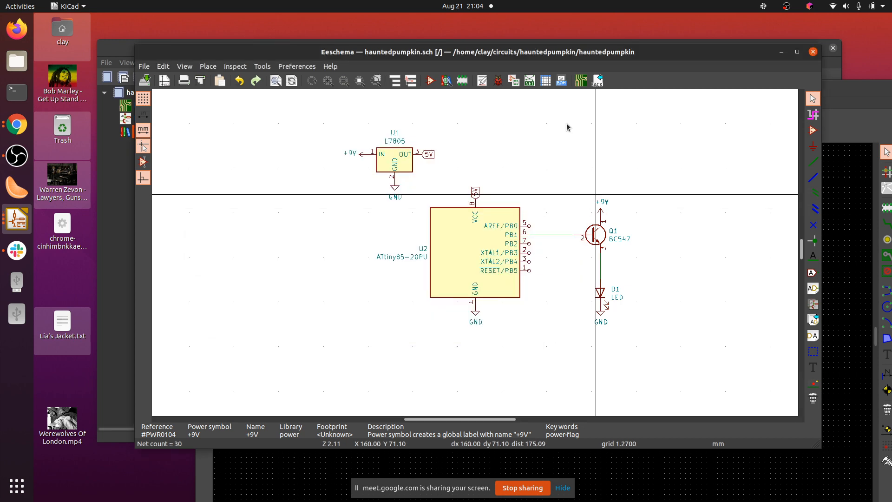
Check the properties of the +9V power symbol at U1's input and save the schematic.
{"action": "double_click", "coordinate": [362, 155]}
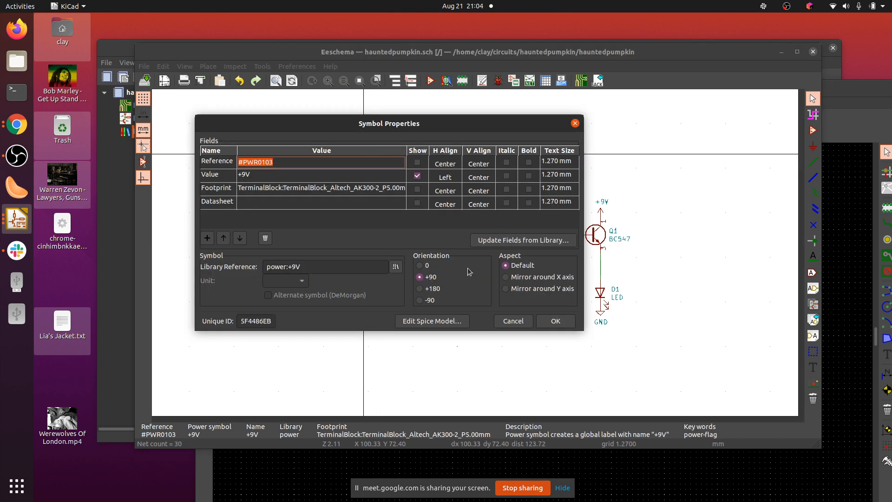
{"action": "left_click", "coordinate": [513, 323]}
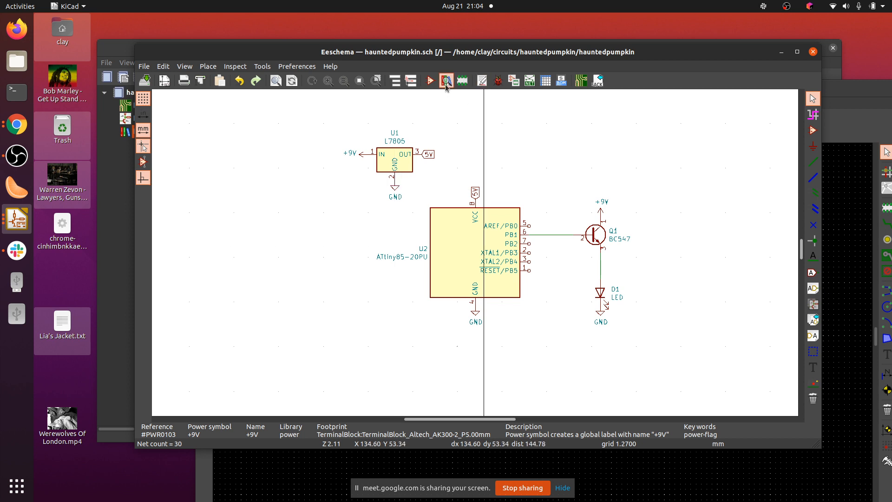
{"action": "left_click", "coordinate": [147, 82]}
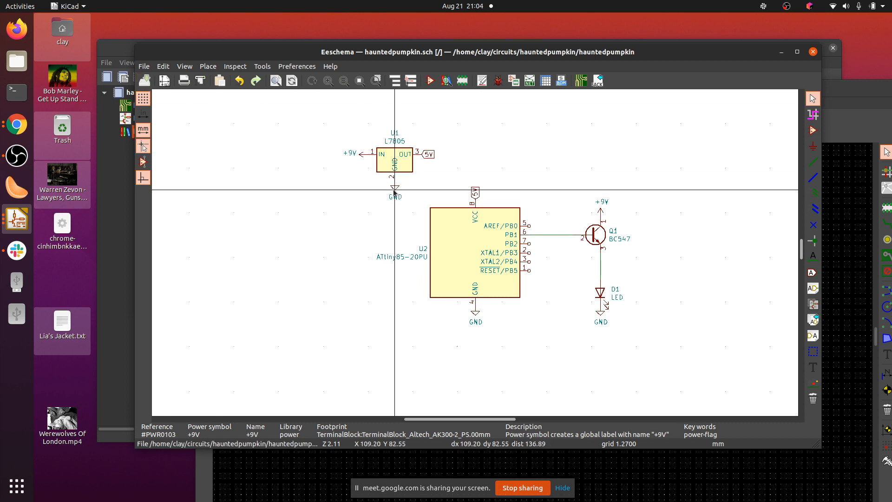
Switch back to the Pcbnew board and run the update from the schematic again with existing symbol-to-footprint associations kept.
{"action": "key", "text": "alt+Tab"}
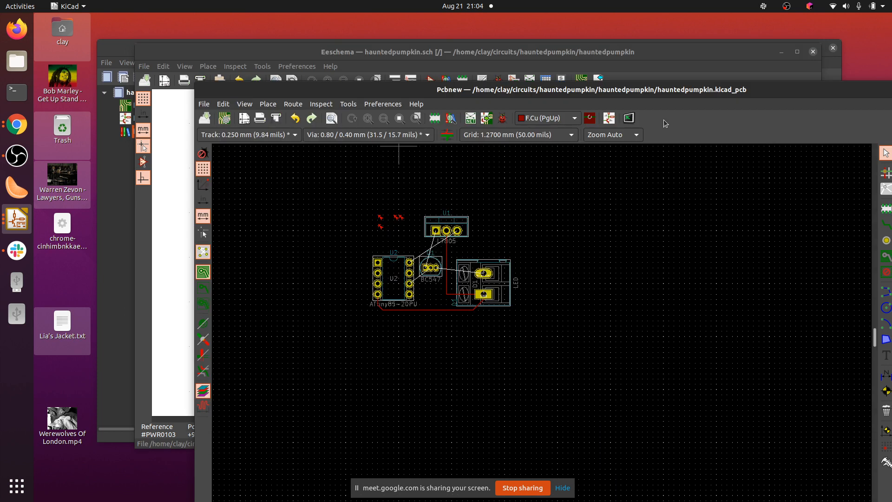
{"action": "left_click", "coordinate": [488, 119]}
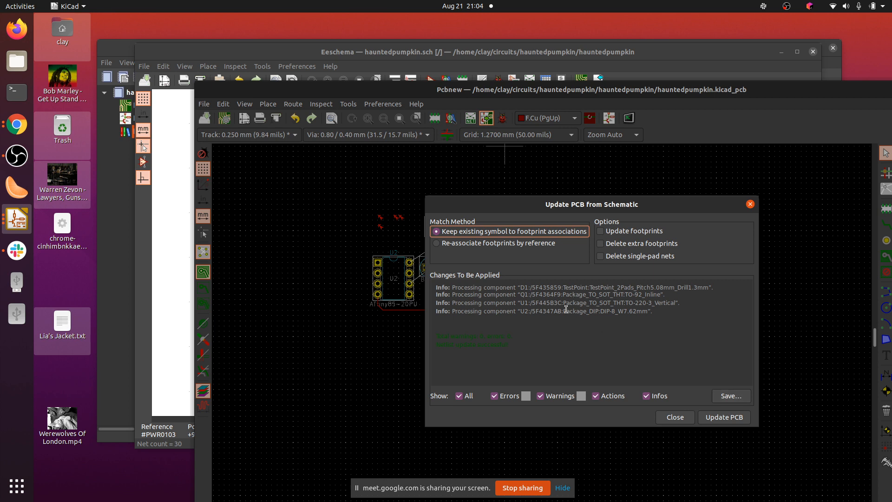
{"action": "left_click", "coordinate": [727, 417]}
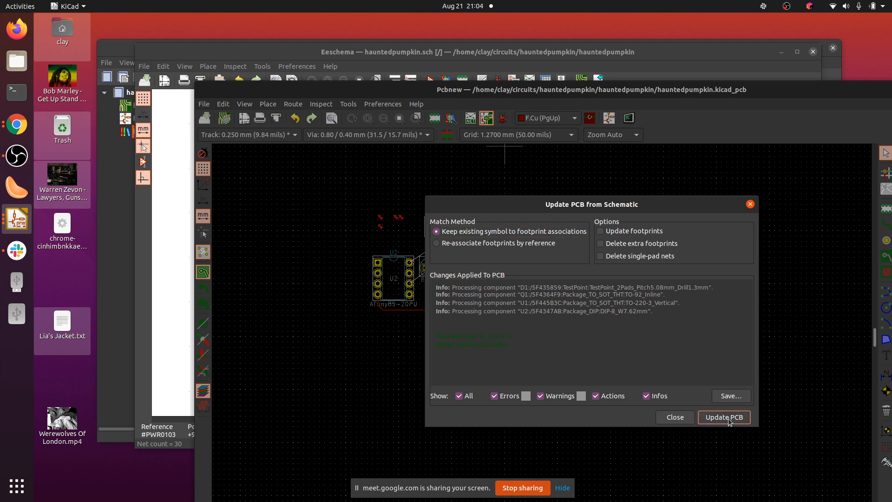
{"action": "left_click", "coordinate": [675, 419]}
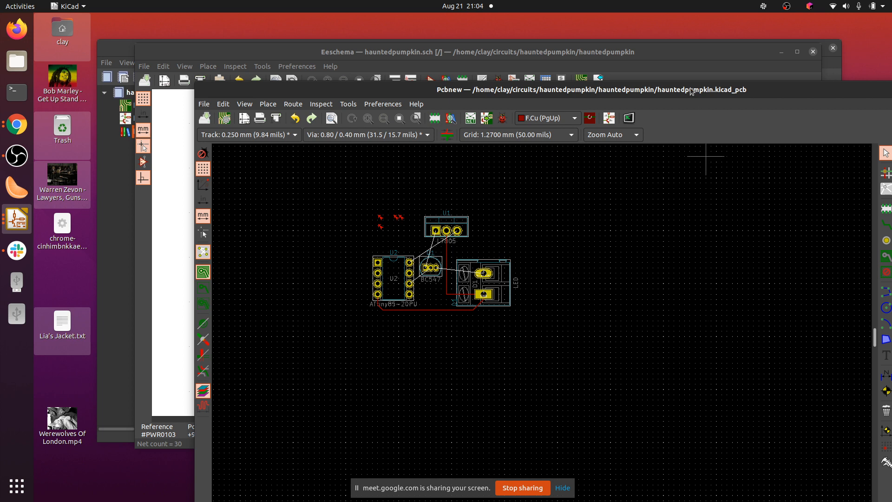
Move the Pcbnew window fully on screen and route an F.Cu track from U2's pad 6 to Q1's middle pad.
{"action": "left_click_drag", "start_coordinate": [686, 93], "coordinate": [540, 25]}
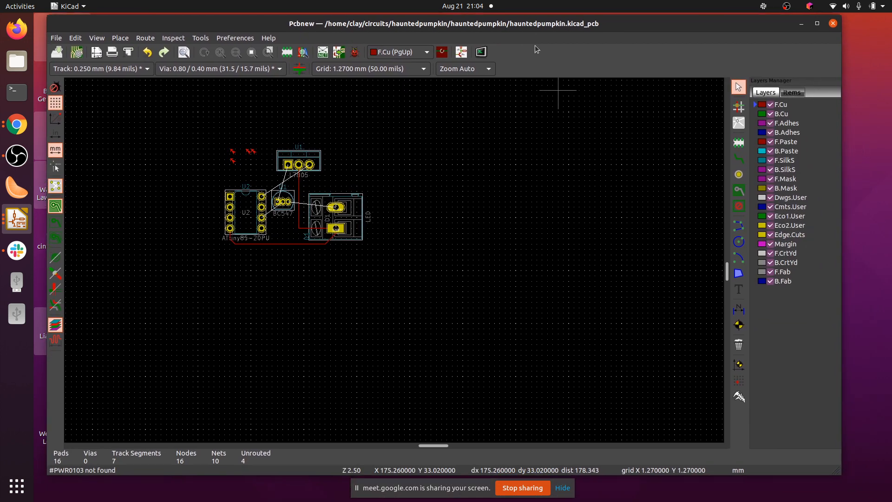
{"action": "scroll", "coordinate": [283, 244], "scroll_direction": "up", "scroll_amount": 1}
{"action": "scroll", "coordinate": [395, 264], "scroll_direction": "up", "scroll_amount": 2}
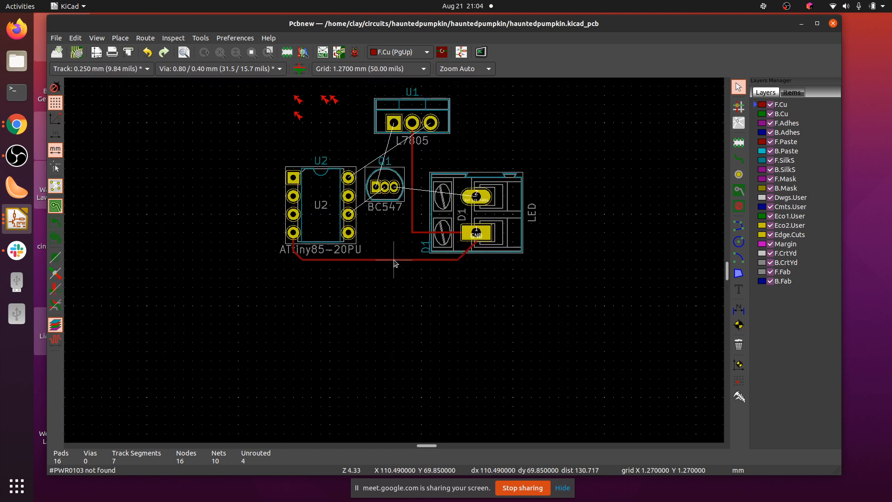
{"action": "scroll", "coordinate": [395, 263], "scroll_direction": "up", "scroll_amount": 1}
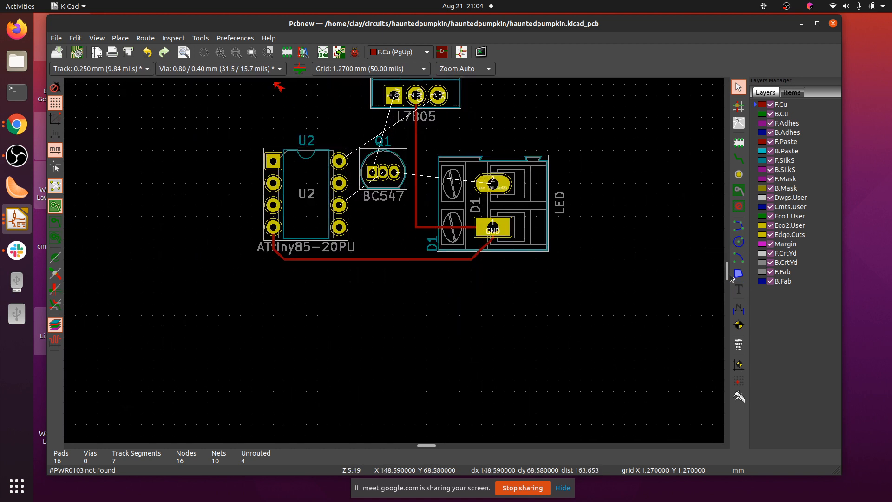
{"action": "mouse_move", "coordinate": [728, 276]}
{"action": "left_mouse_down"}
{"action": "mouse_move", "coordinate": [728, 266]}
{"action": "mouse_move", "coordinate": [730, 274]}
{"action": "left_mouse_up"}
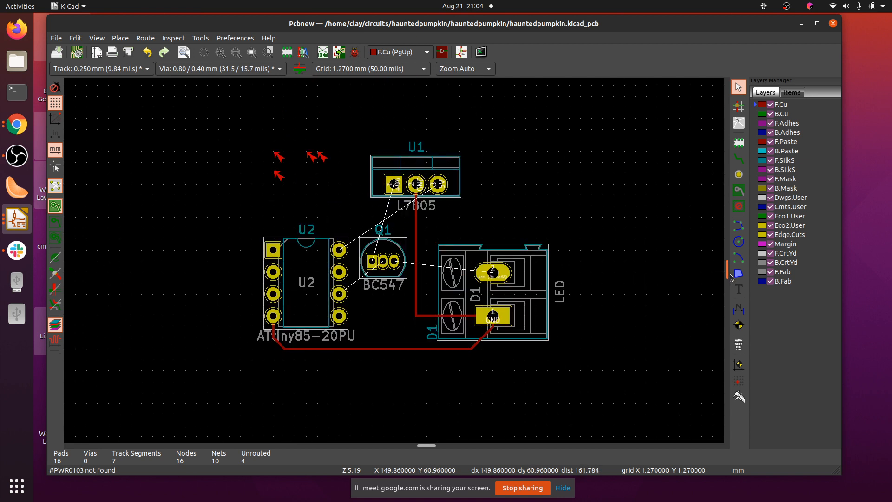
{"action": "left_click", "coordinate": [739, 159]}
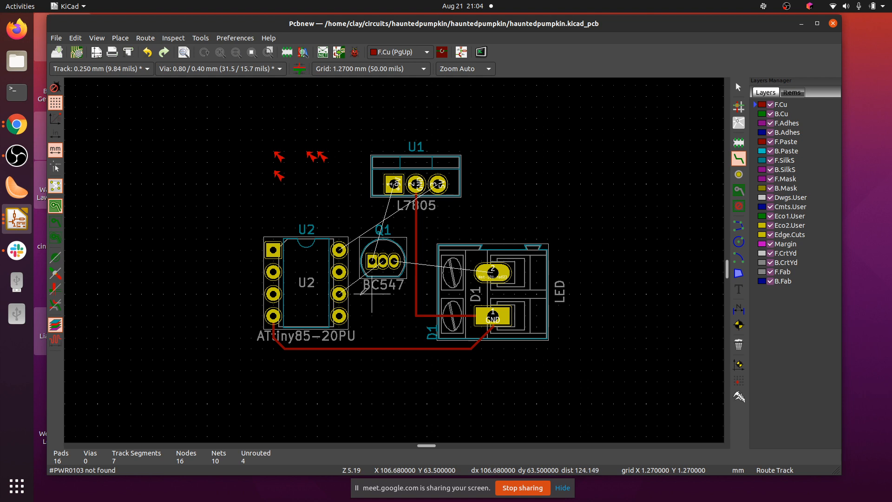
{"action": "left_click", "coordinate": [340, 294]}
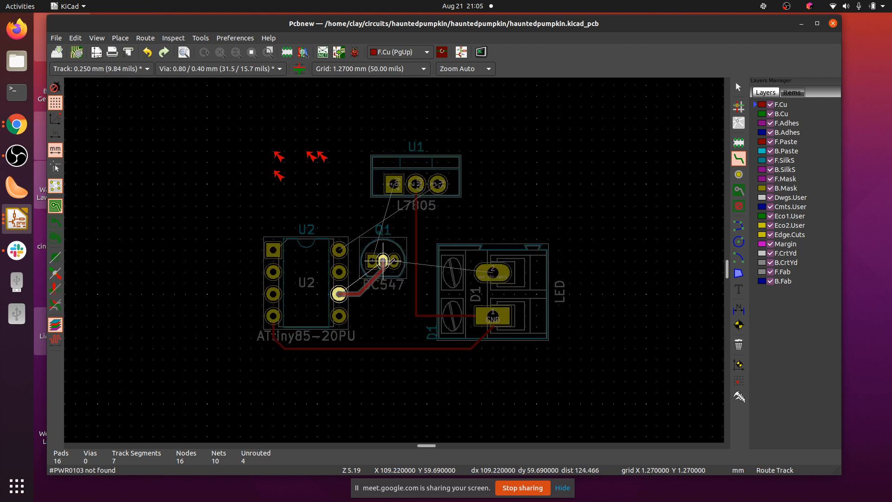
{"action": "left_click", "coordinate": [382, 262]}
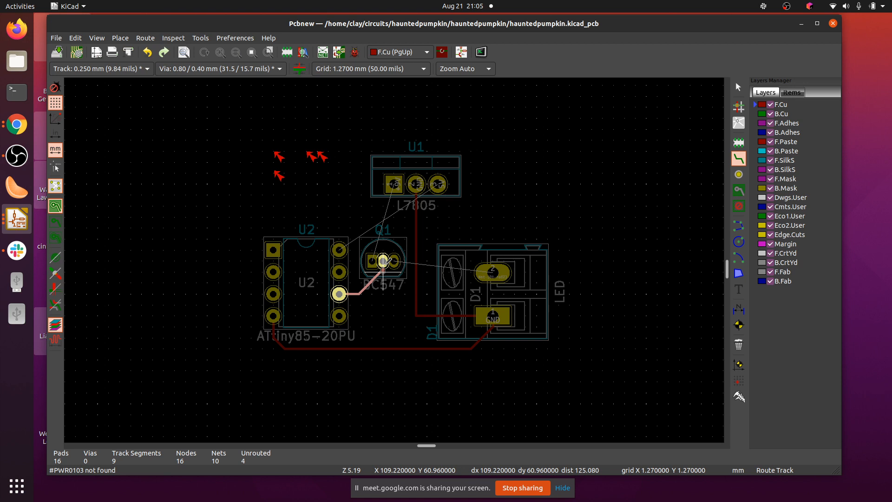
{"action": "left_click", "coordinate": [383, 261]}
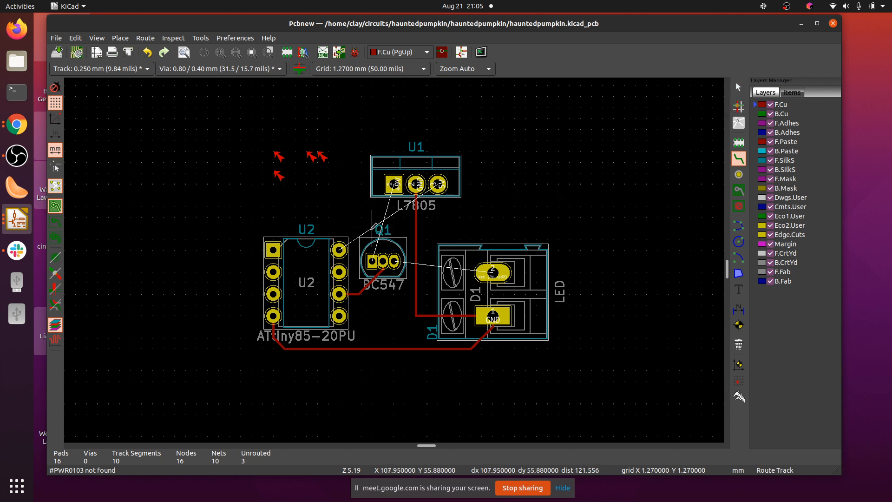
Route an F.Cu track from U2's pad 8 up and over U1's upper-left corner to U1's pad 3.
{"action": "left_click", "coordinate": [372, 227]}
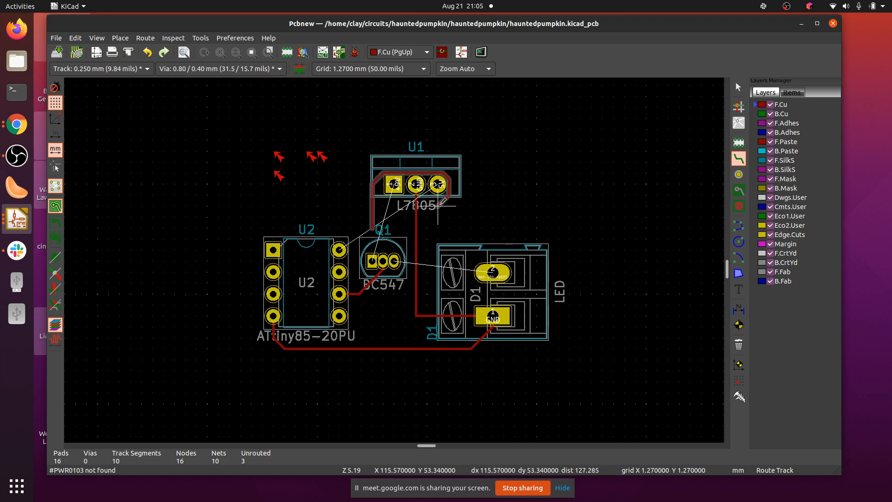
{"action": "key", "text": "Escape"}
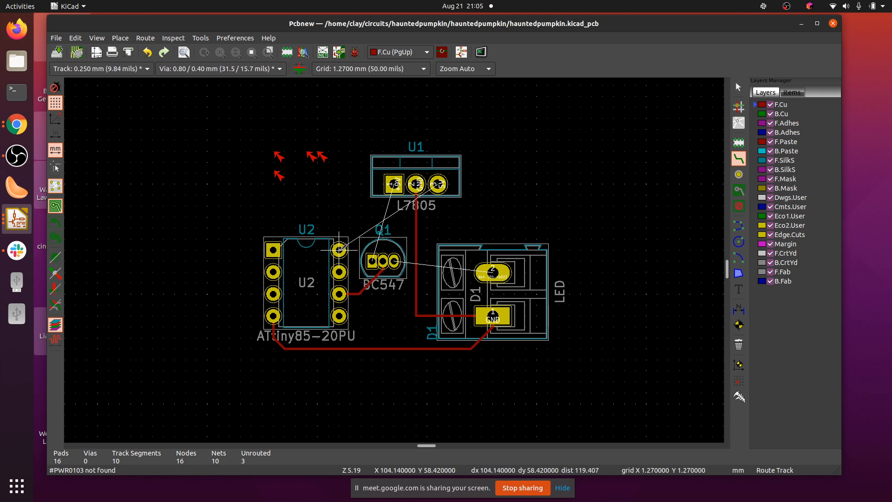
{"action": "left_click", "coordinate": [340, 249]}
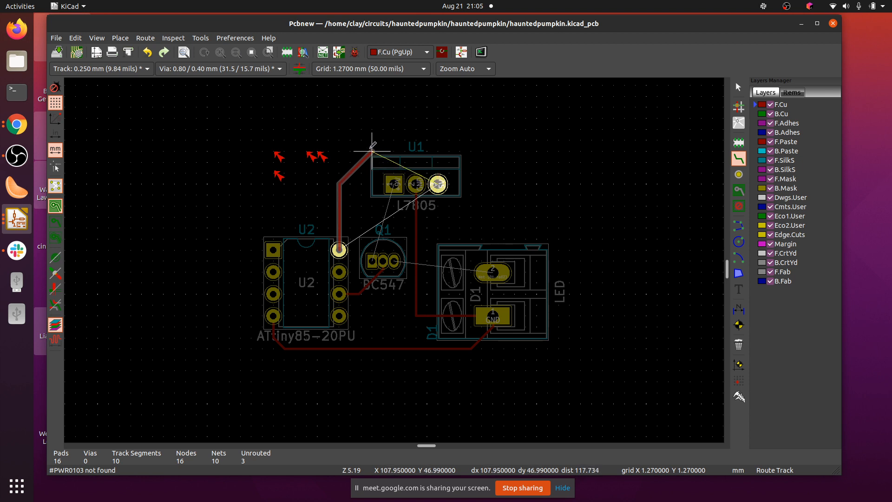
{"action": "left_click", "coordinate": [373, 140]}
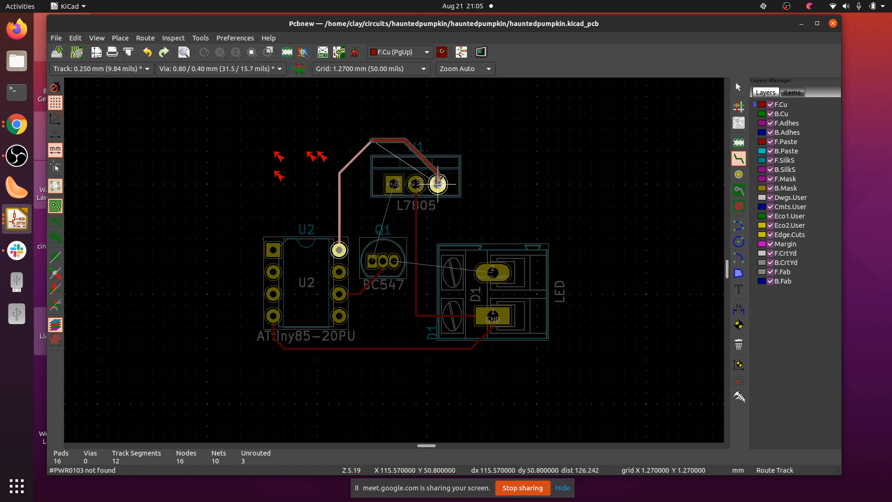
{"action": "left_click", "coordinate": [438, 184]}
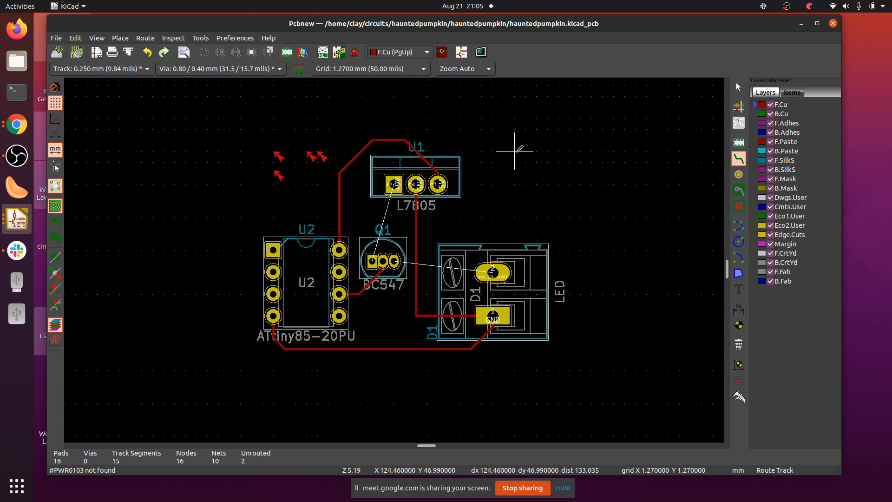
Route an F.Cu track from U1's pad 1 down to Q1's pad 1.
{"action": "left_click", "coordinate": [394, 184]}
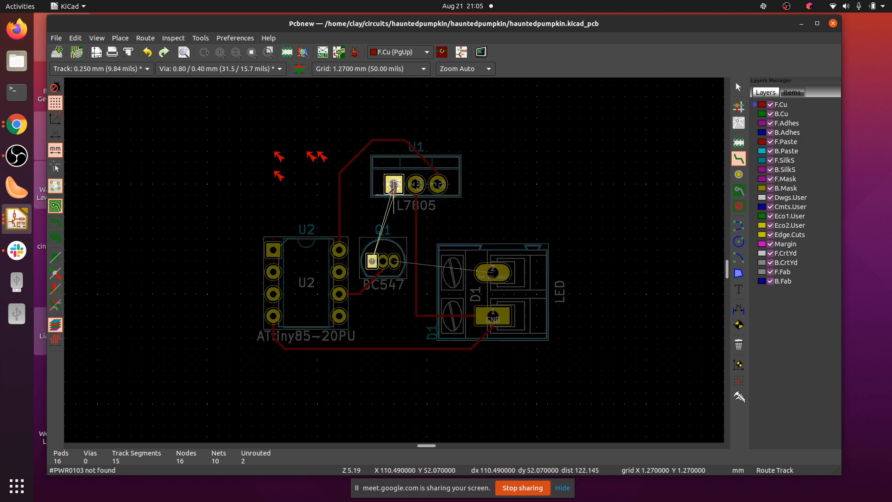
{"action": "left_click", "coordinate": [372, 261]}
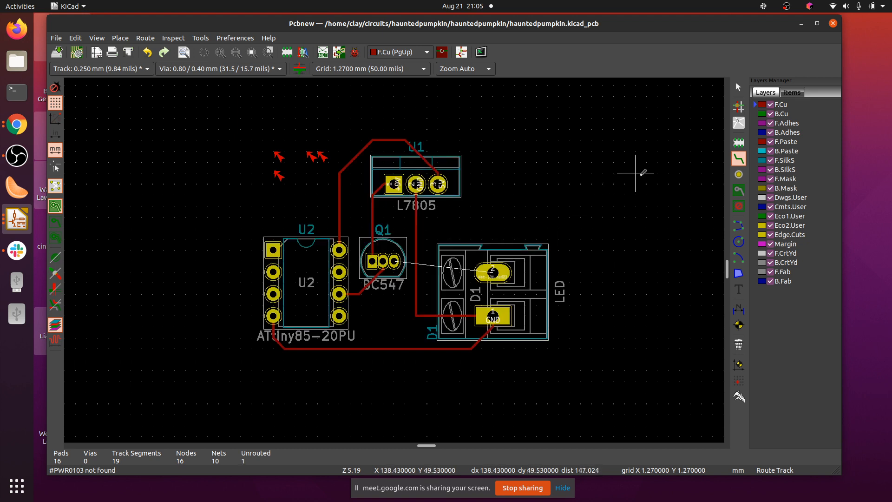
Route an F.Cu track from Q1's pad 3 around U2's pad 4 and beneath the GND track to D1's pad 2.
{"action": "left_click", "coordinate": [394, 261]}
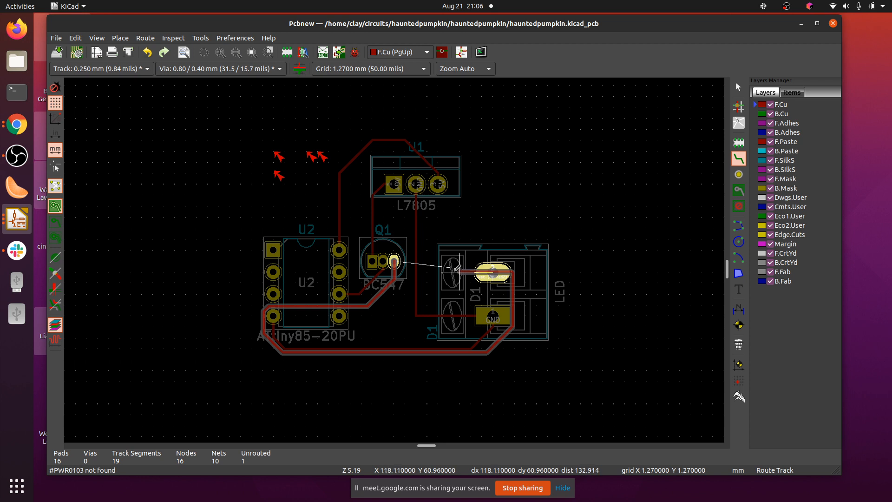
{"action": "left_click", "coordinate": [492, 272]}
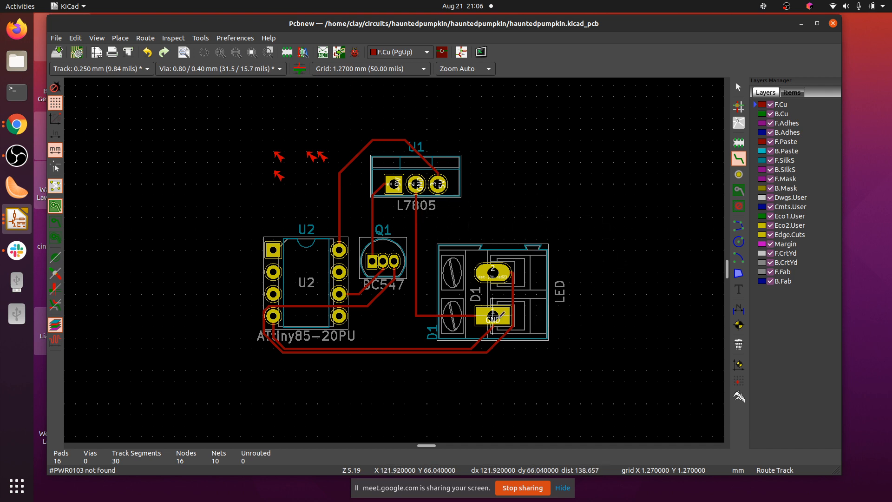
{"action": "left_click", "coordinate": [416, 315]}
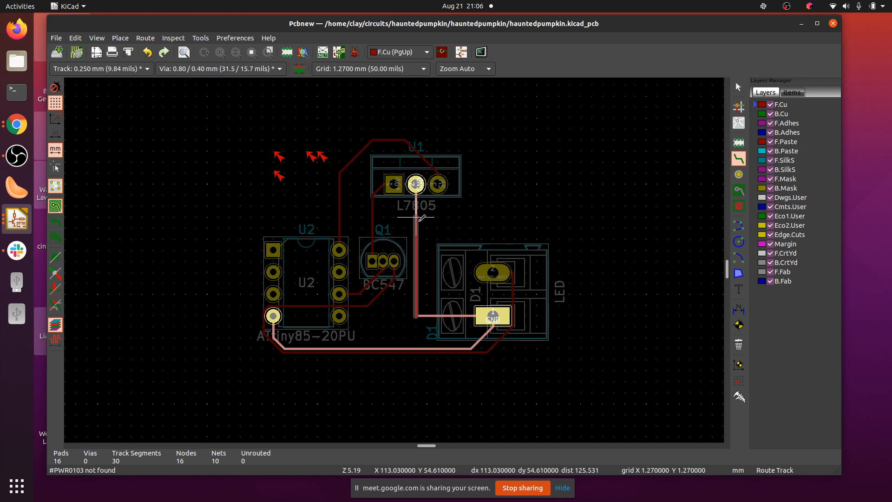
{"action": "key", "text": "Escape"}
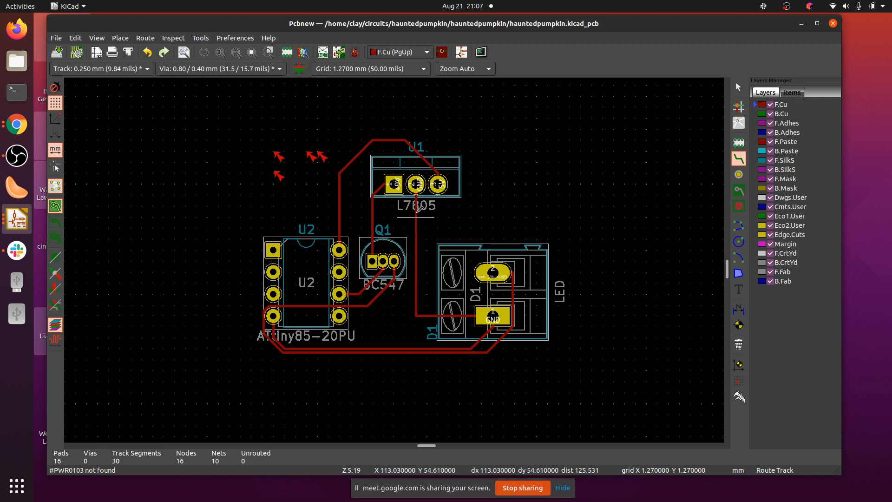
Delete both segments of the GND track between U1's pad 2 and D1's pad 1.
{"action": "left_click", "coordinate": [738, 87]}
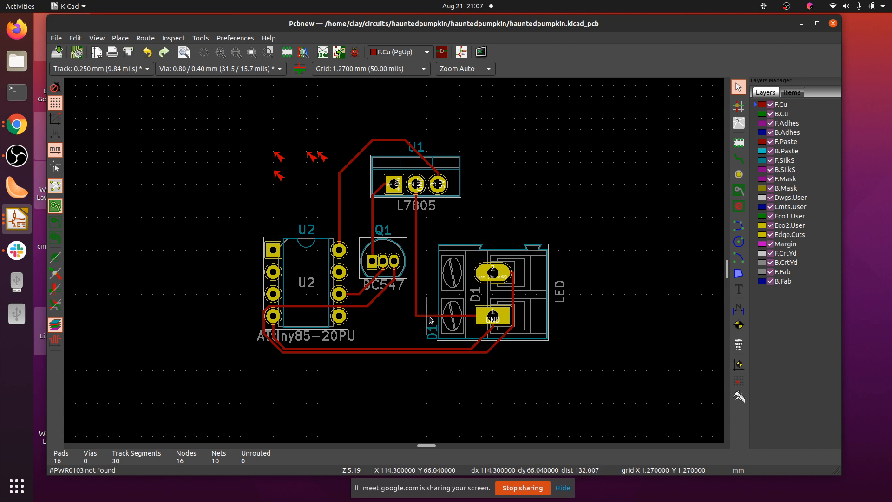
{"action": "left_click_drag", "start_coordinate": [429, 317], "coordinate": [521, 226]}
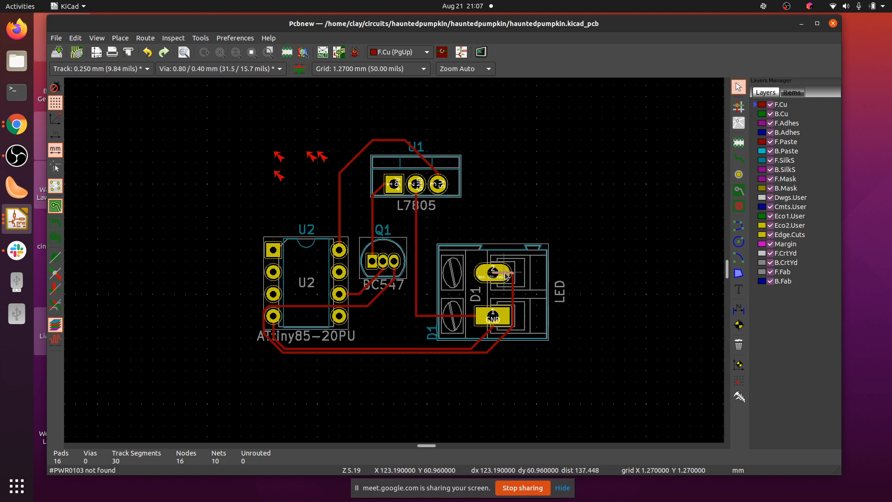
{"action": "left_click", "coordinate": [433, 317]}
{"action": "key", "text": "Delete"}
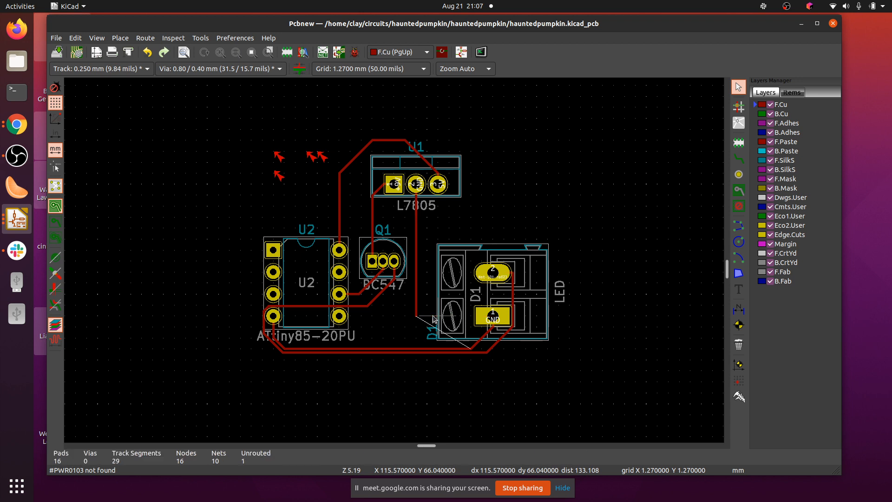
{"action": "left_click", "coordinate": [416, 291]}
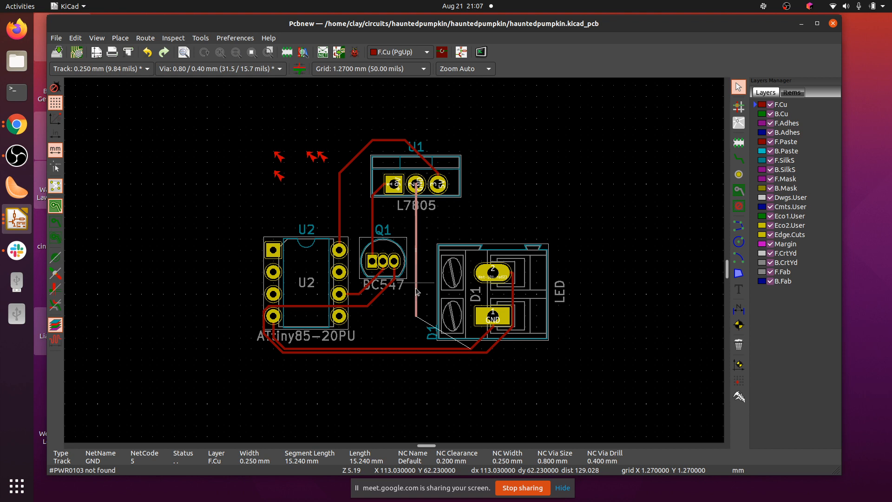
{"action": "key", "text": "Delete"}
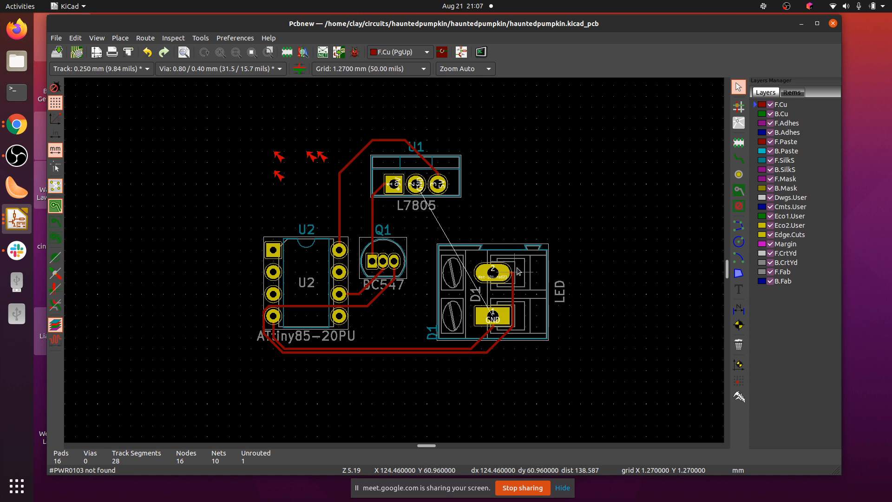
Delete the Q1-to-D1 track's segments beside D1, along the underside of the layout and around U2's pad 4.
{"action": "left_click", "coordinate": [494, 351]}
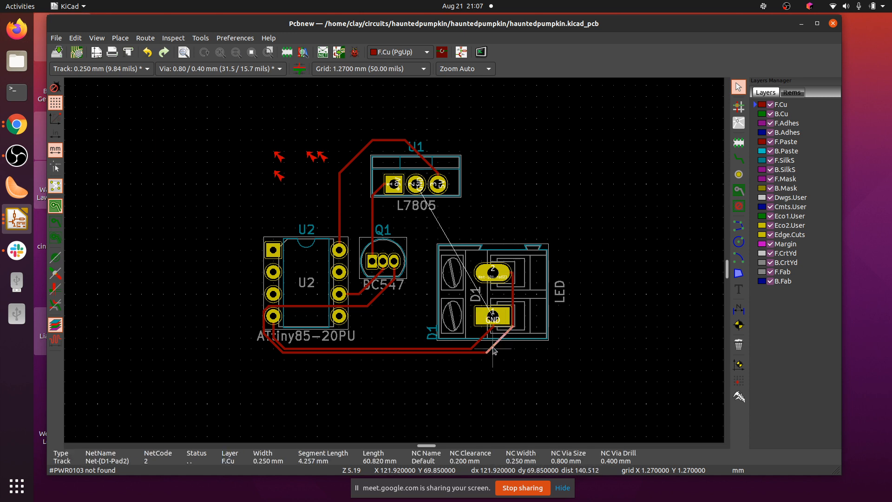
{"action": "key", "text": "Delete"}
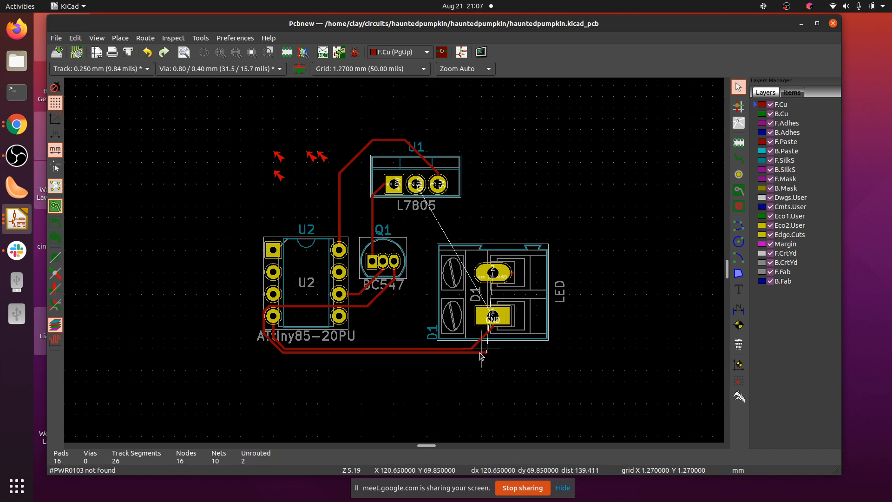
{"action": "left_click", "coordinate": [489, 355]}
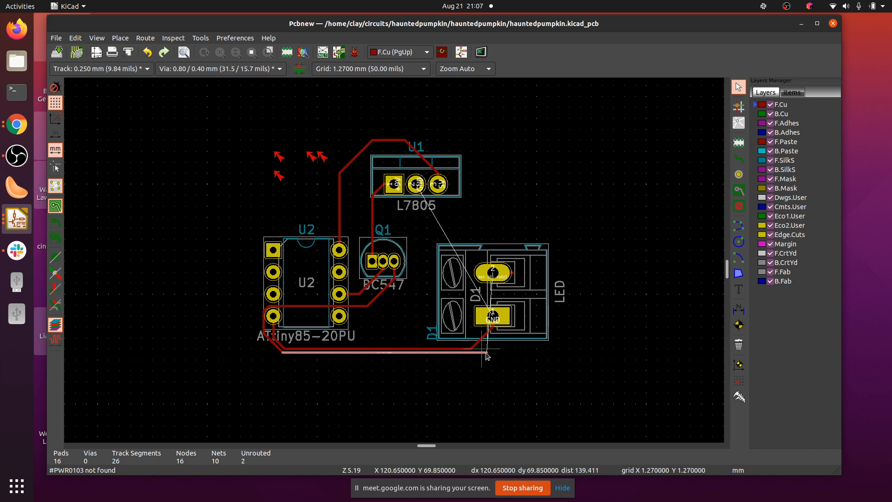
{"action": "key", "text": "Delete"}
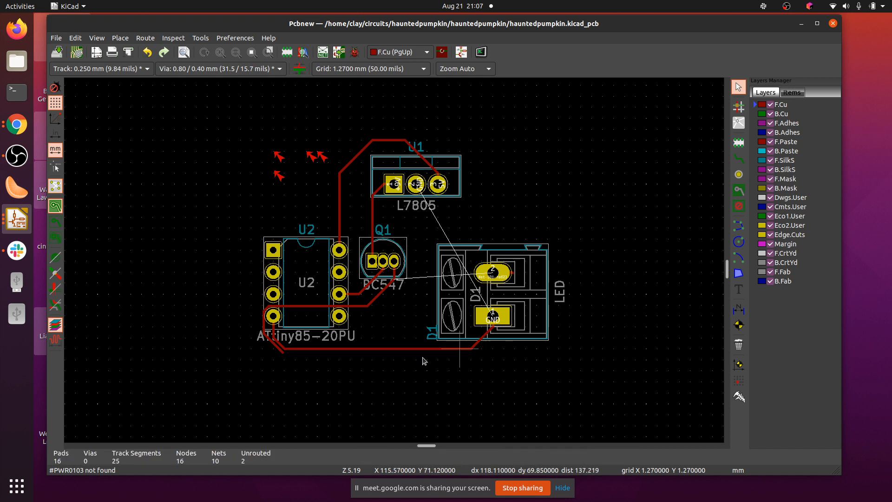
{"action": "left_click", "coordinate": [265, 332]}
{"action": "key", "text": "Delete"}
{"action": "left_click", "coordinate": [267, 308]}
{"action": "key", "text": "Delete"}
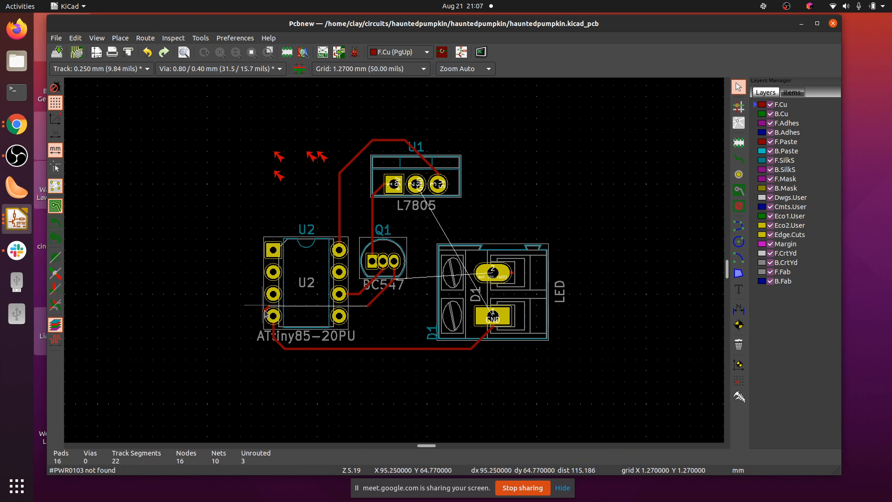
Delete the leftover diagonal stub near U2's pad 4 and the remaining track piece below Q1's pad 3.
{"action": "scroll", "coordinate": [266, 317], "scroll_direction": "up", "scroll_amount": 7}
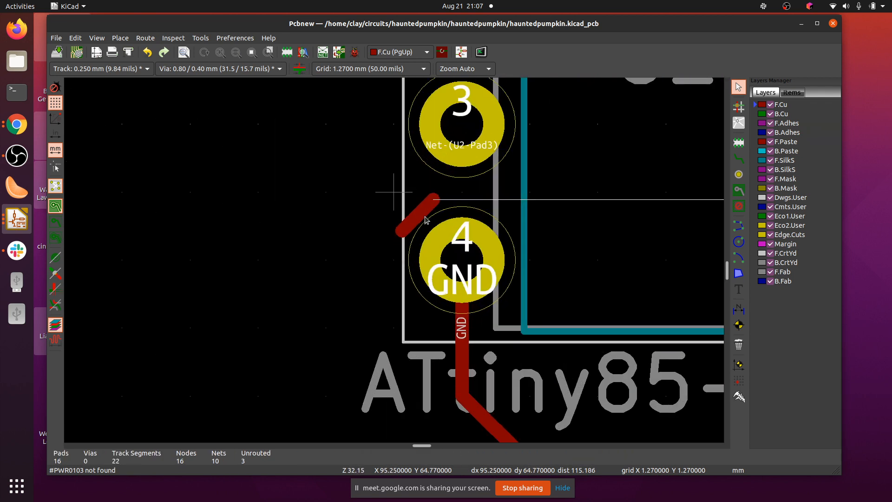
{"action": "left_click", "coordinate": [423, 219]}
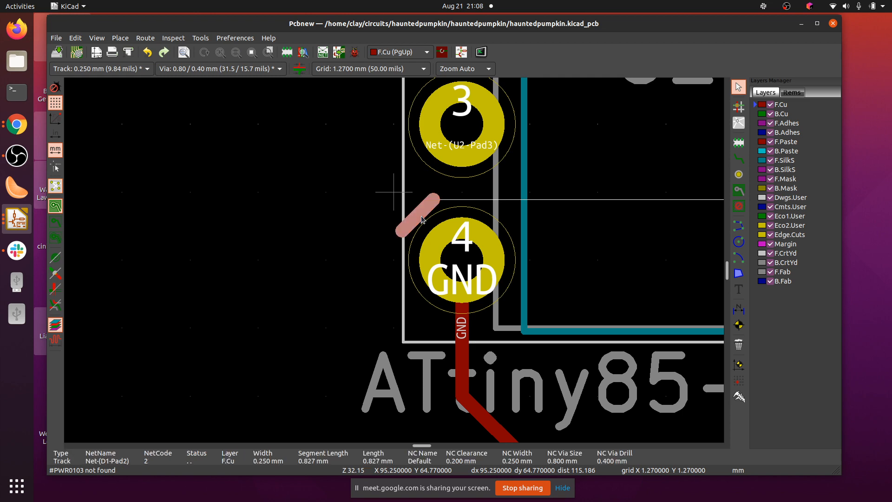
{"action": "key", "text": "Delete"}
{"action": "scroll", "coordinate": [421, 220], "scroll_direction": "down", "scroll_amount": 2}
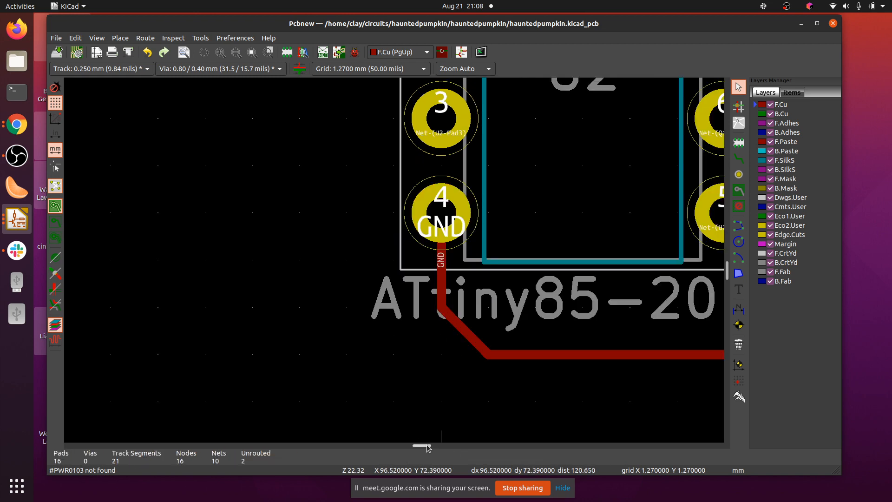
{"action": "mouse_move", "coordinate": [427, 446]}
{"action": "left_mouse_down"}
{"action": "mouse_move", "coordinate": [437, 446]}
{"action": "mouse_move", "coordinate": [428, 448]}
{"action": "left_mouse_up"}
{"action": "scroll", "coordinate": [394, 264], "scroll_direction": "up", "scroll_amount": 2}
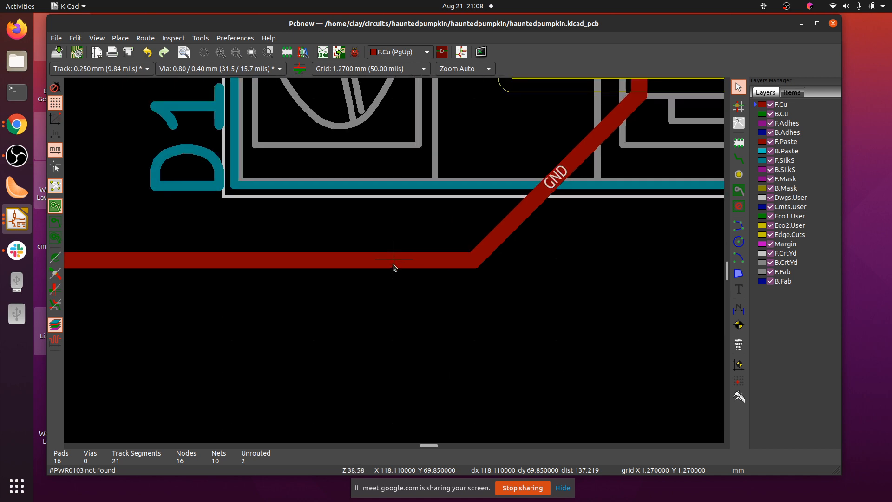
{"action": "scroll", "coordinate": [394, 262], "scroll_direction": "down", "scroll_amount": 4}
{"action": "scroll", "coordinate": [394, 261], "scroll_direction": "down", "scroll_amount": 2}
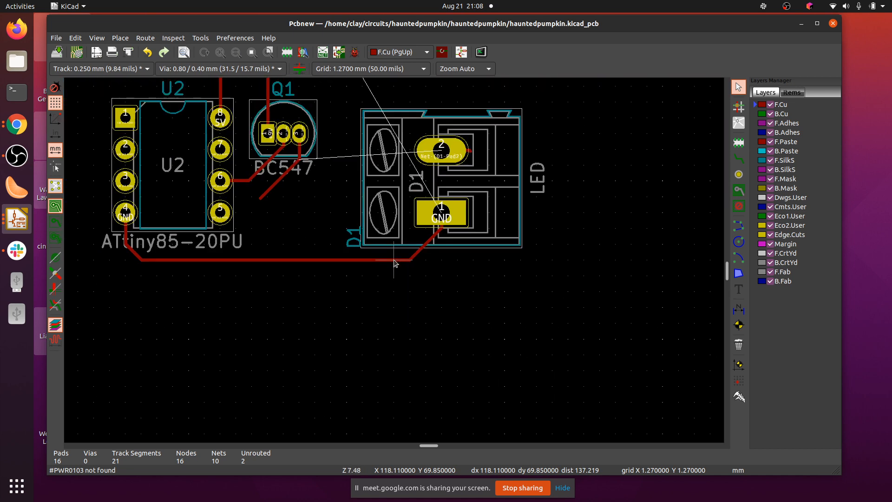
{"action": "left_click", "coordinate": [279, 184]}
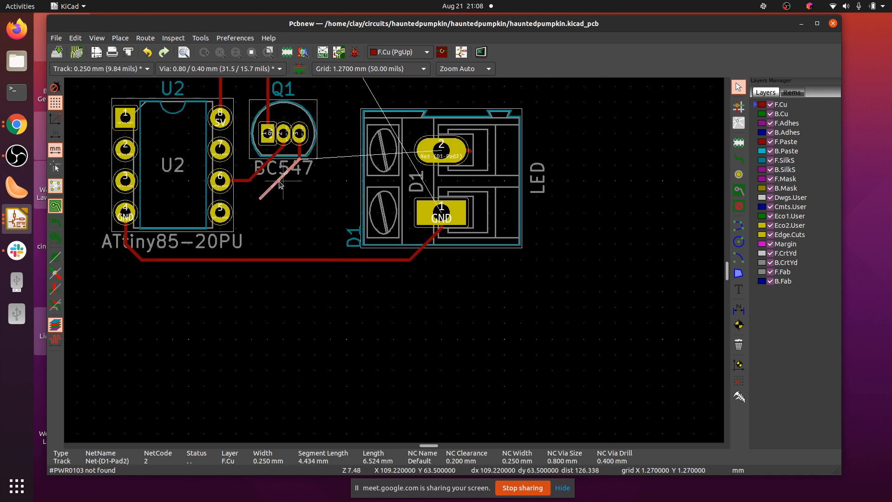
{"action": "key", "text": "Delete"}
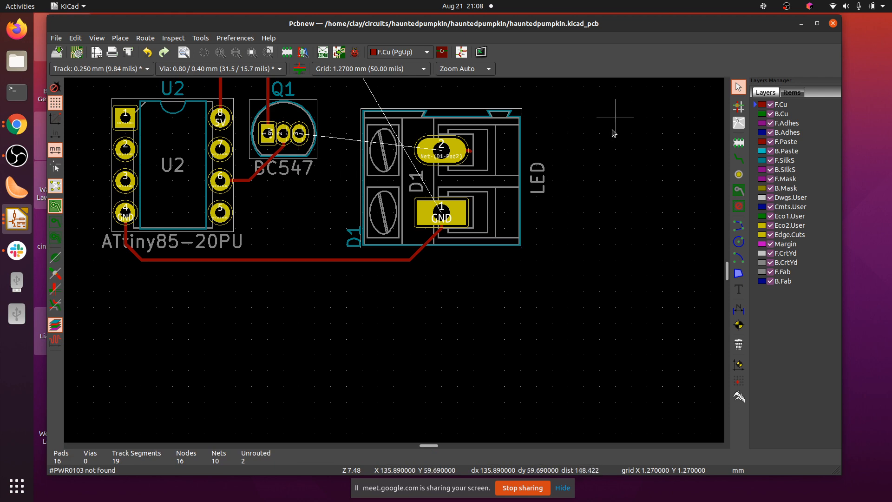
Route an F.Cu track directly from Q1's pad 3 across to D1's pad 2.
{"action": "scroll", "coordinate": [660, 170], "scroll_direction": "up", "scroll_amount": 1}
{"action": "scroll", "coordinate": [394, 267], "scroll_direction": "down", "scroll_amount": 1}
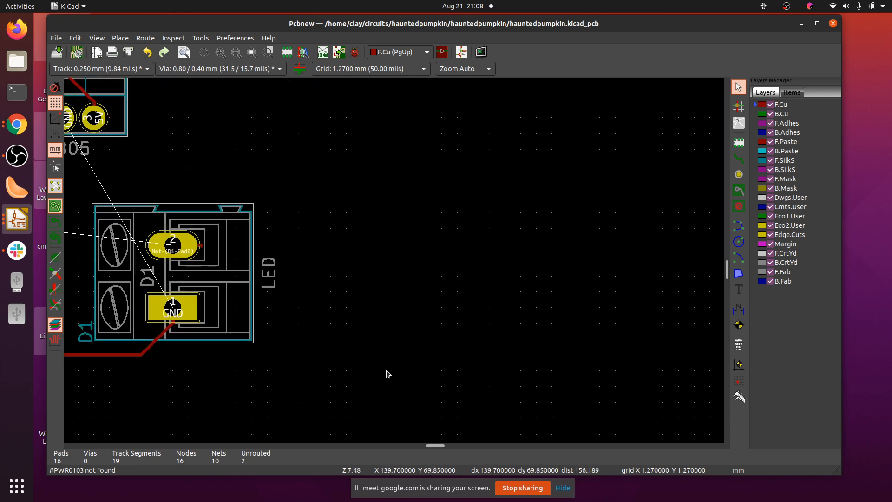
{"action": "left_click_drag", "start_coordinate": [428, 445], "coordinate": [428, 445]}
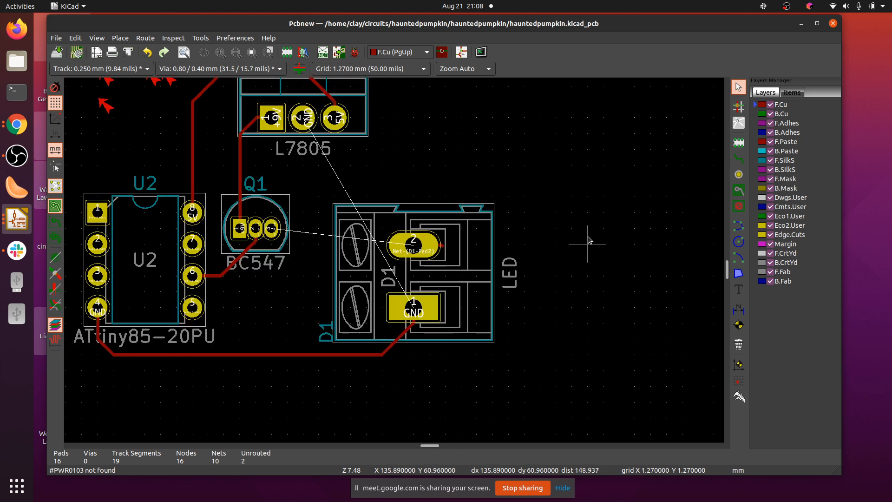
{"action": "left_click", "coordinate": [739, 158]}
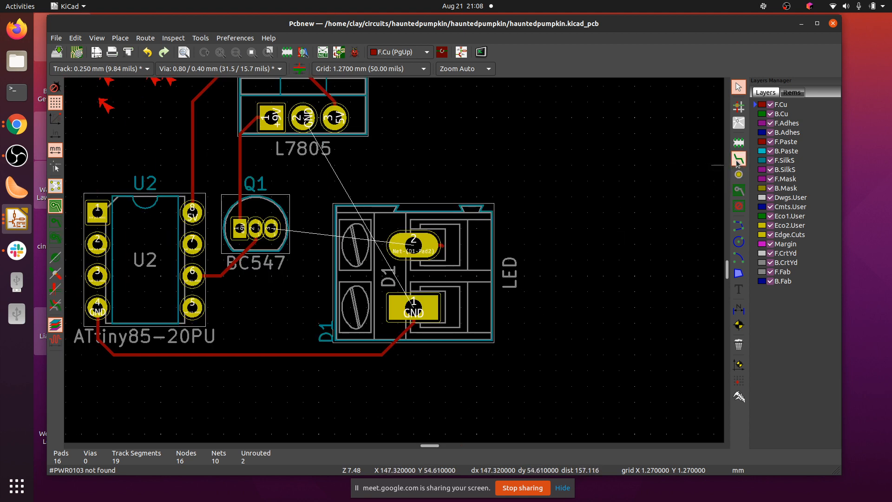
{"action": "left_click", "coordinate": [272, 228]}
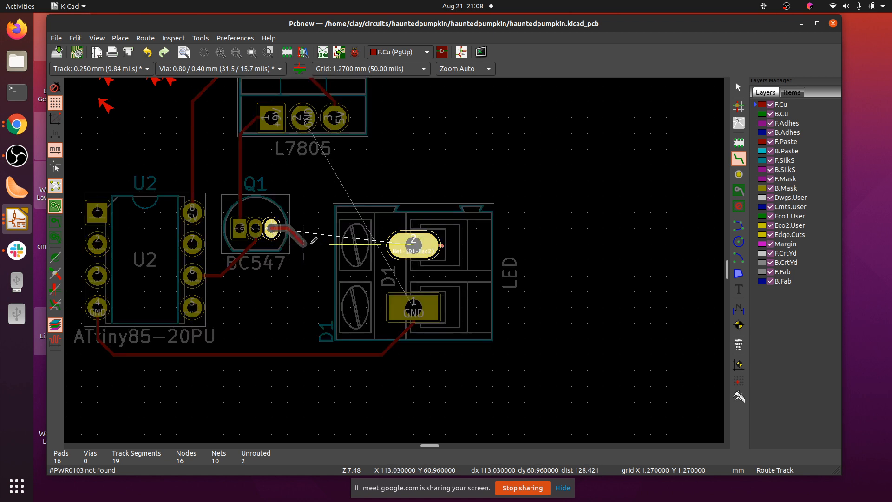
{"action": "left_click", "coordinate": [409, 245]}
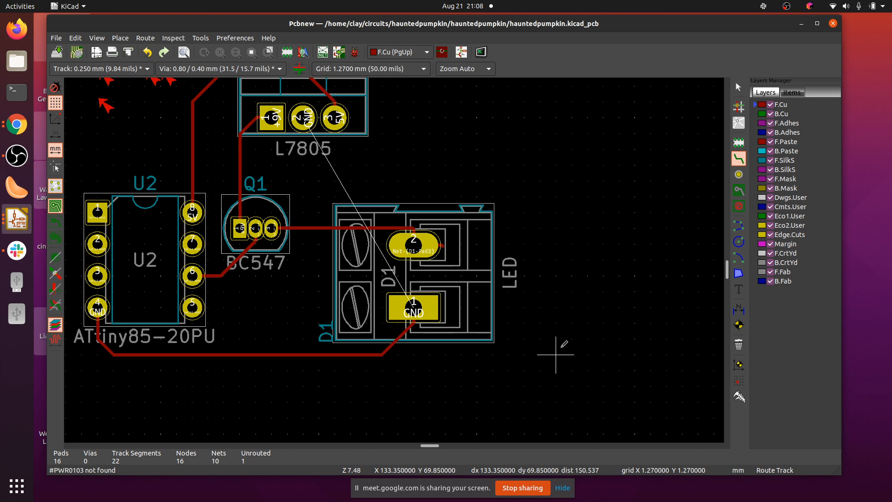
Route a GND track on F.Cu from D1's pad 1 around the outer side of D1's pad 2 and over the terminal block to U1's pad 2.
{"action": "left_click", "coordinate": [444, 321]}
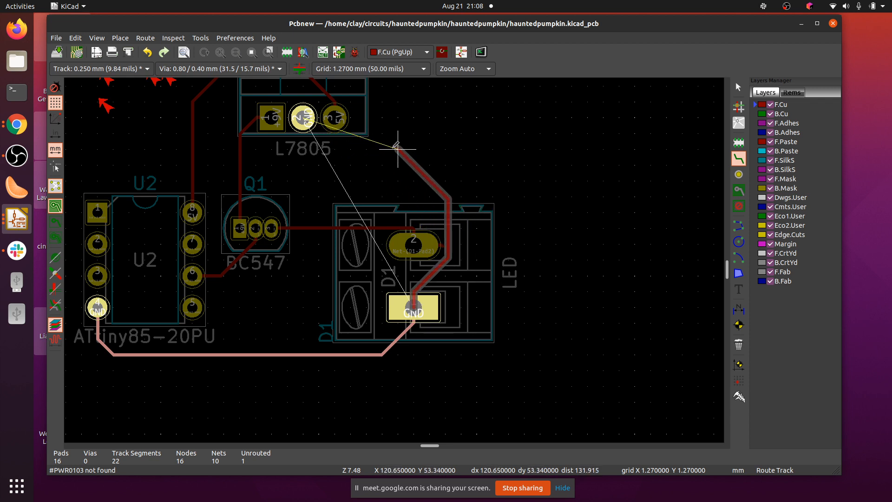
{"action": "left_click", "coordinate": [446, 165]}
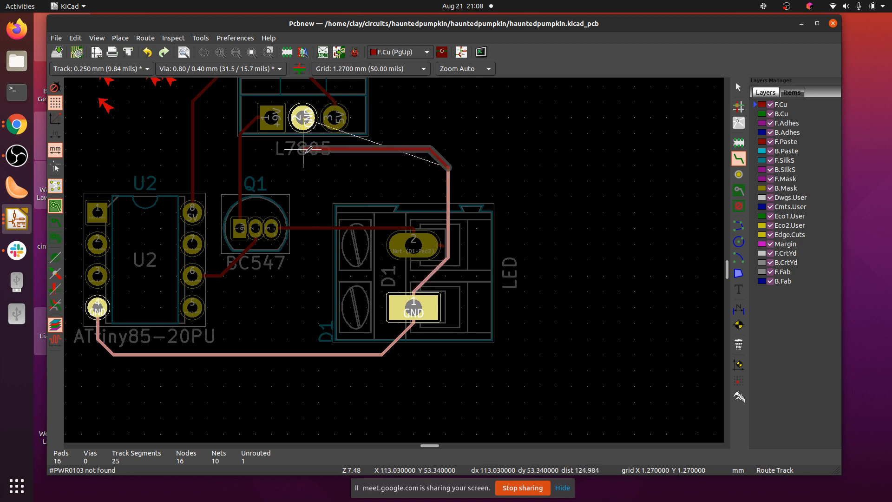
{"action": "left_click", "coordinate": [303, 118]}
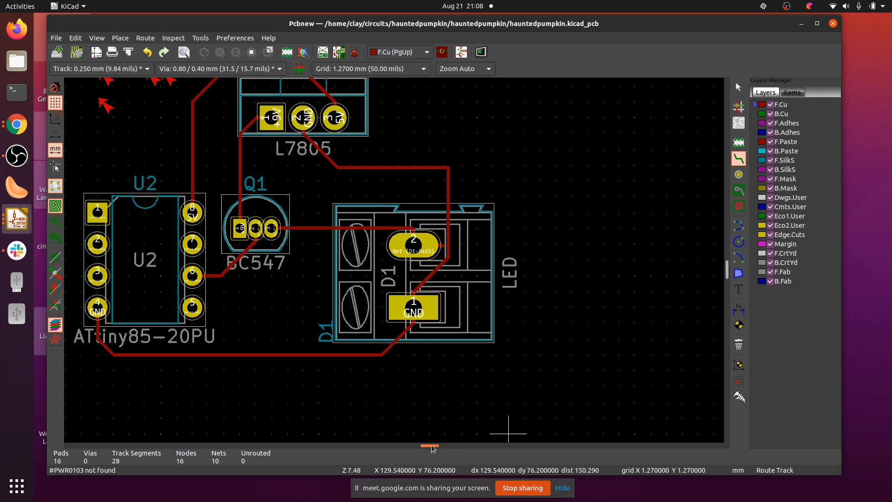
{"action": "mouse_move", "coordinate": [434, 446]}
{"action": "left_mouse_down"}
{"action": "mouse_move", "coordinate": [424, 446]}
{"action": "mouse_move", "coordinate": [431, 446]}
{"action": "left_mouse_up"}
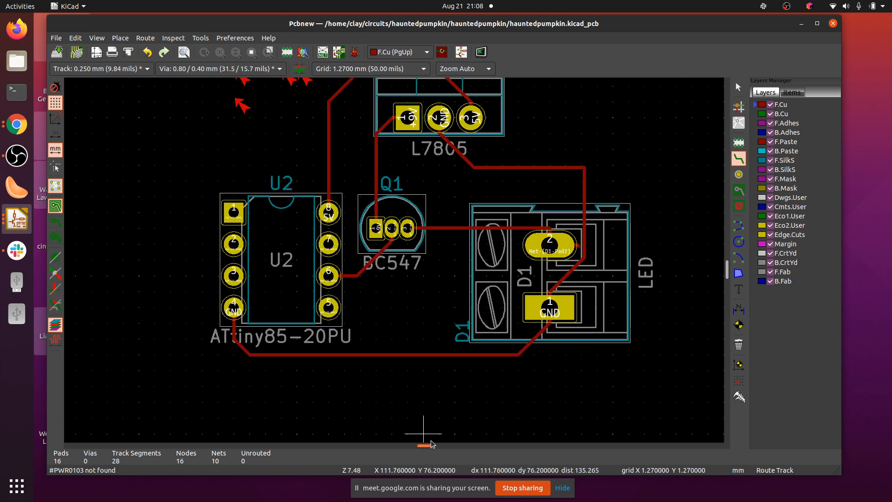
{"action": "scroll", "coordinate": [424, 354], "scroll_direction": "up", "scroll_amount": 1}
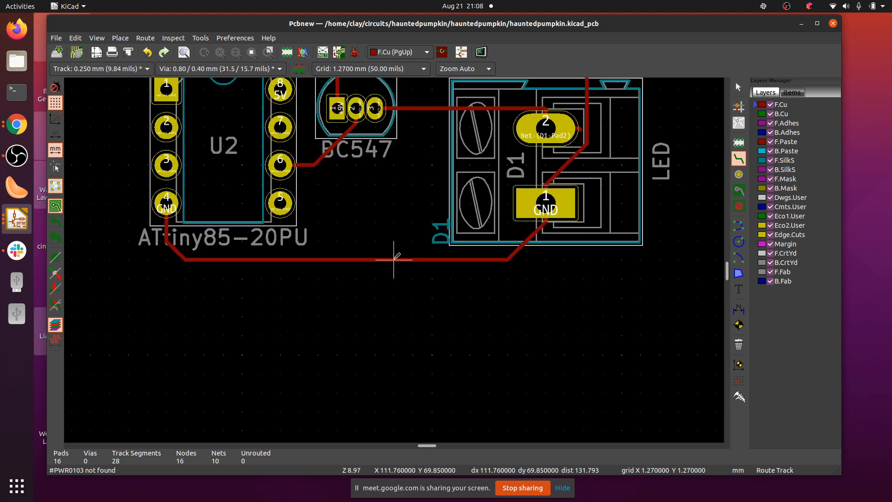
{"action": "scroll", "coordinate": [393, 259], "scroll_direction": "down", "scroll_amount": 1}
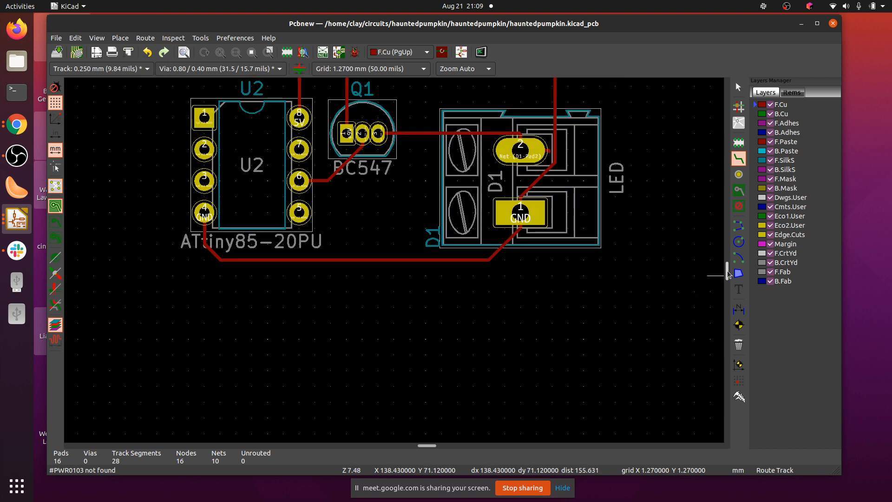
{"action": "left_click_drag", "start_coordinate": [727, 273], "coordinate": [727, 271]}
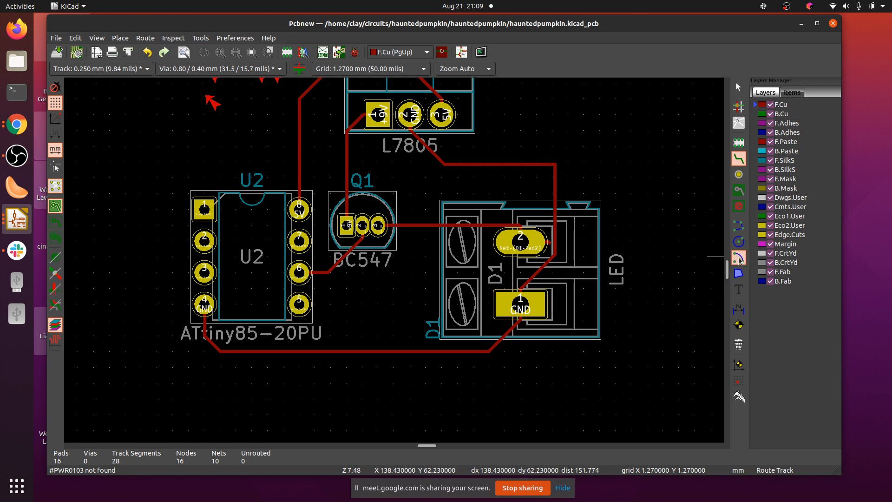
Review the finished F.Cu routing across the board layout and save the board file.
{"action": "scroll", "coordinate": [728, 276], "scroll_direction": "up", "scroll_amount": 5}
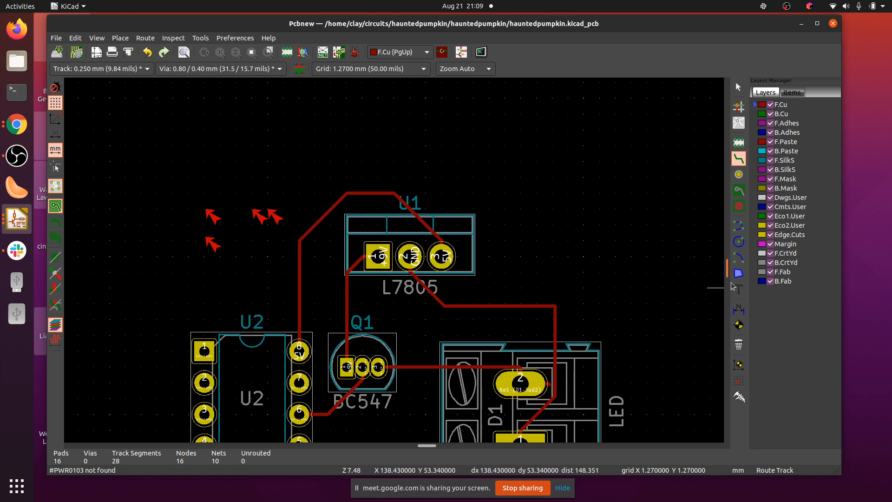
{"action": "scroll", "coordinate": [733, 283], "scroll_direction": "down", "scroll_amount": 8}
{"action": "scroll", "coordinate": [732, 282], "scroll_direction": "up", "scroll_amount": 1}
{"action": "scroll", "coordinate": [732, 279], "scroll_direction": "up", "scroll_amount": 6}
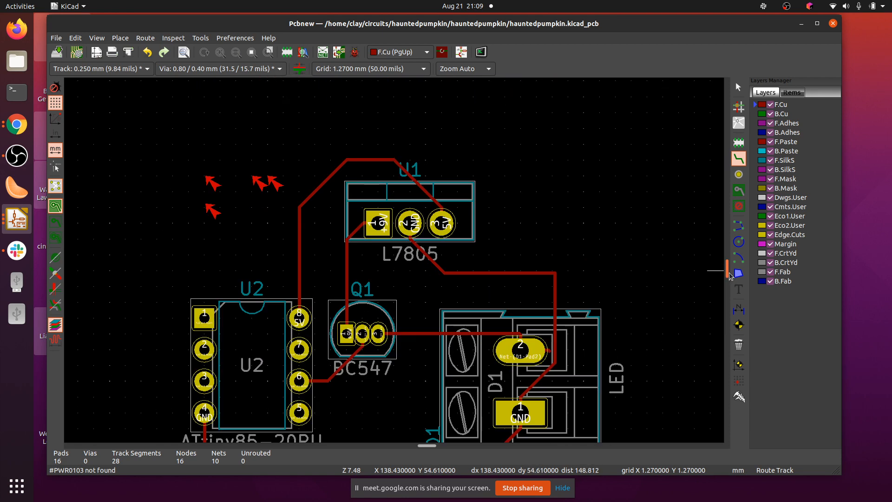
{"action": "scroll", "coordinate": [731, 277], "scroll_direction": "down", "scroll_amount": 1}
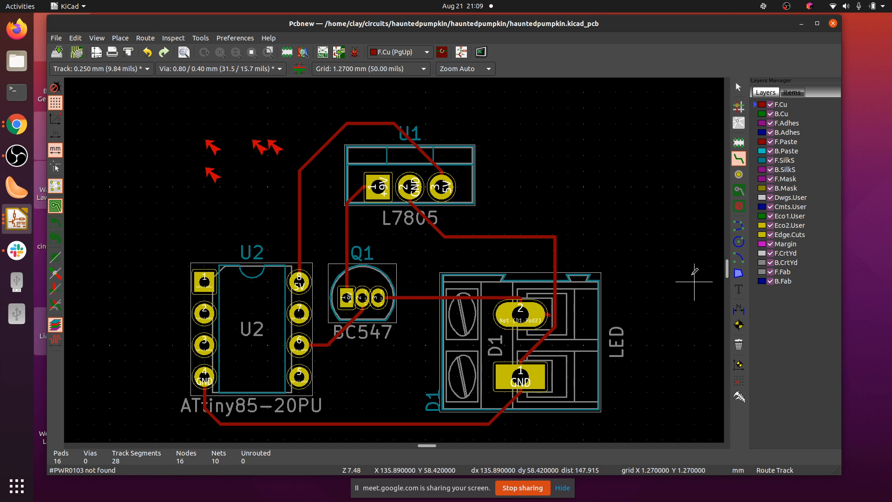
{"action": "left_click", "coordinate": [57, 53]}
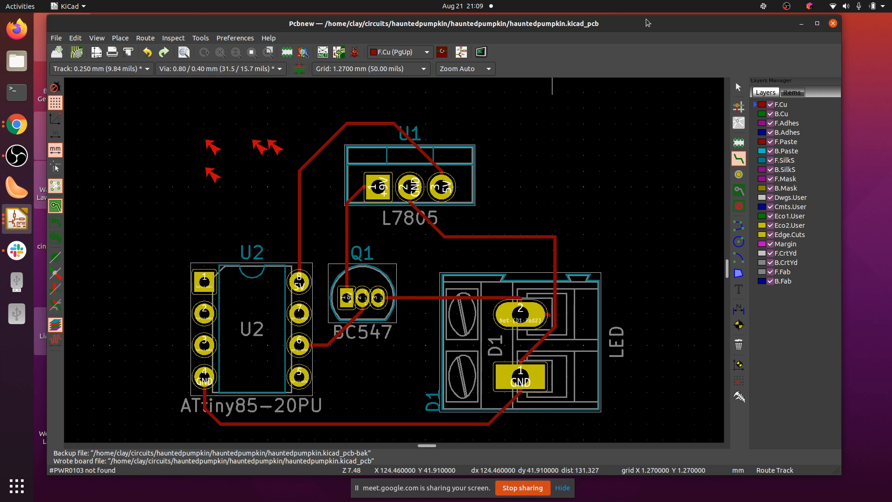
Switch to the Eeschema schematic and place a Screw_Terminal_01x02 symbol in the open space above transistor Q1.
{"action": "left_click_drag", "start_coordinate": [648, 24], "coordinate": [660, 64]}
{"action": "left_click", "coordinate": [661, 52]}
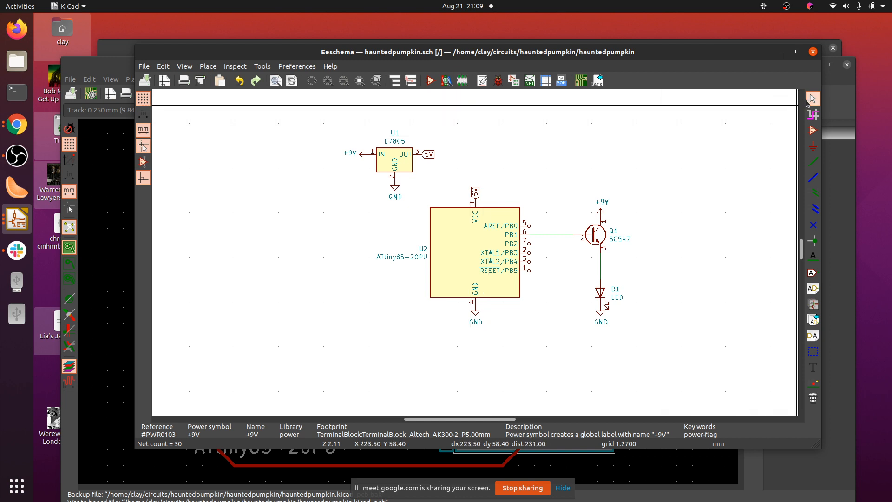
{"action": "left_click", "coordinate": [813, 130]}
{"action": "left_click", "coordinate": [512, 149]}
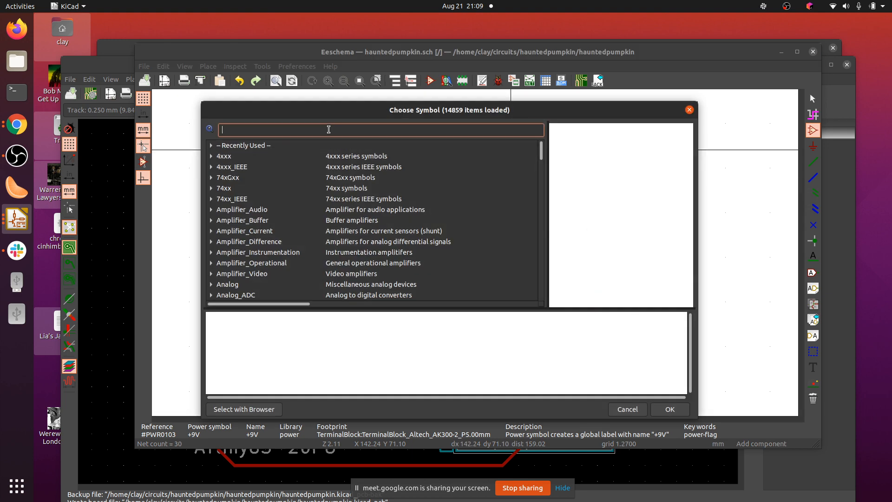
{"action": "type", "text": "screw"}
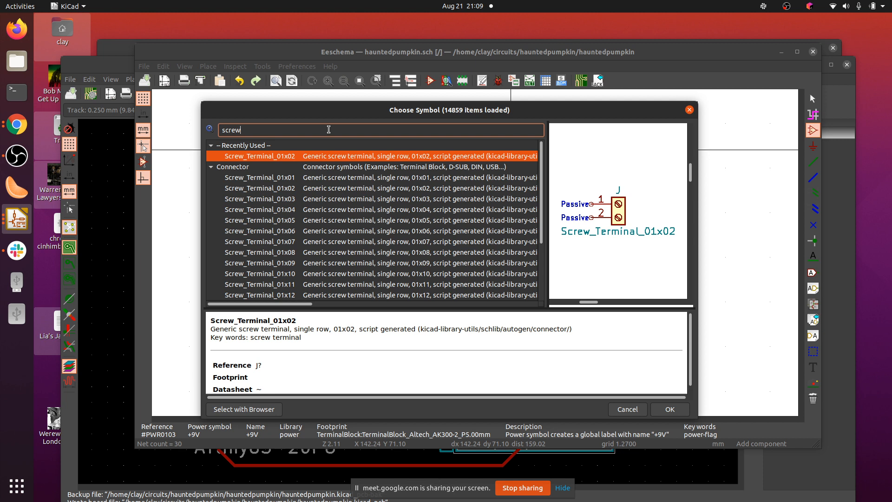
{"action": "left_click", "coordinate": [317, 160]}
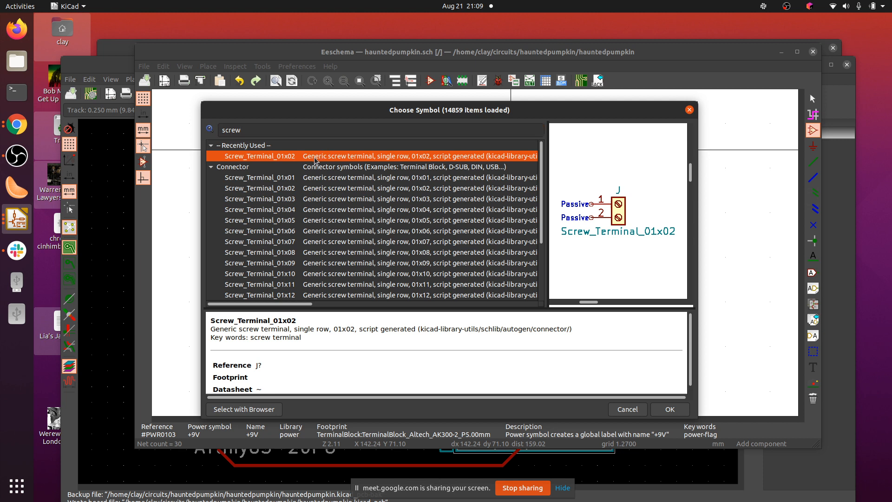
{"action": "double_click", "coordinate": [315, 161]}
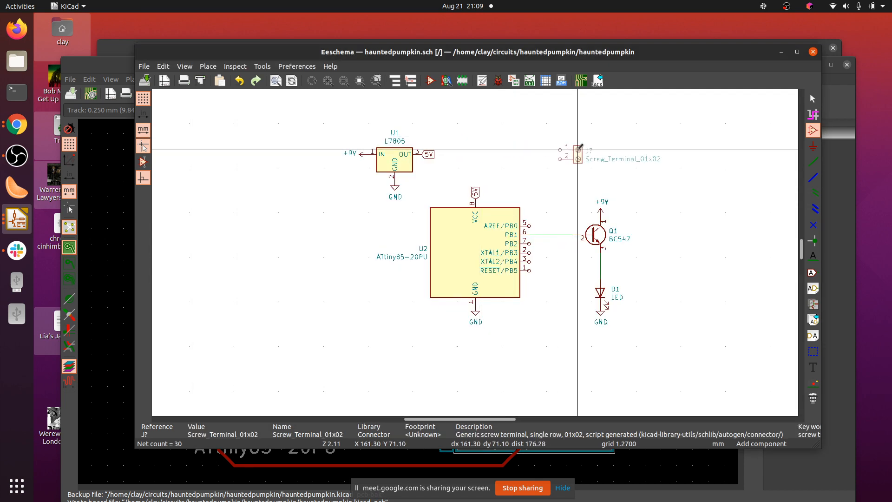
{"action": "left_click", "coordinate": [578, 150]}
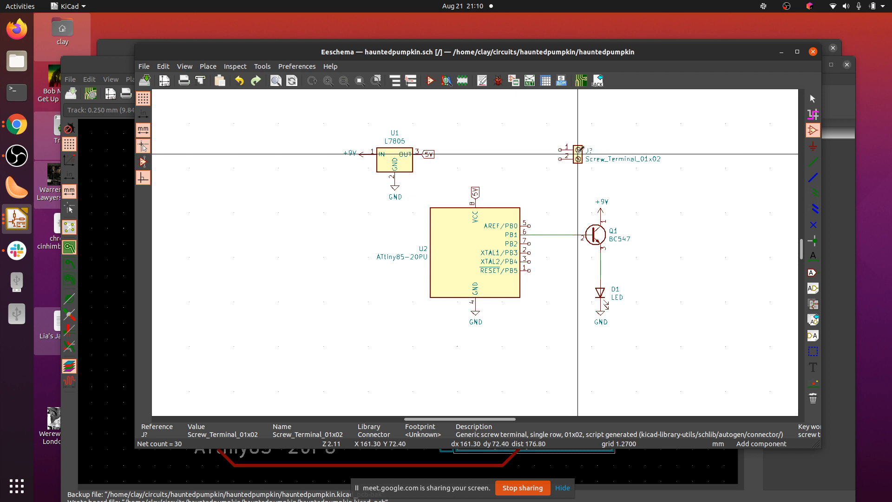
Set the new screw terminal symbol's reference to J1 in its symbol properties.
{"action": "right_click", "coordinate": [579, 153]}
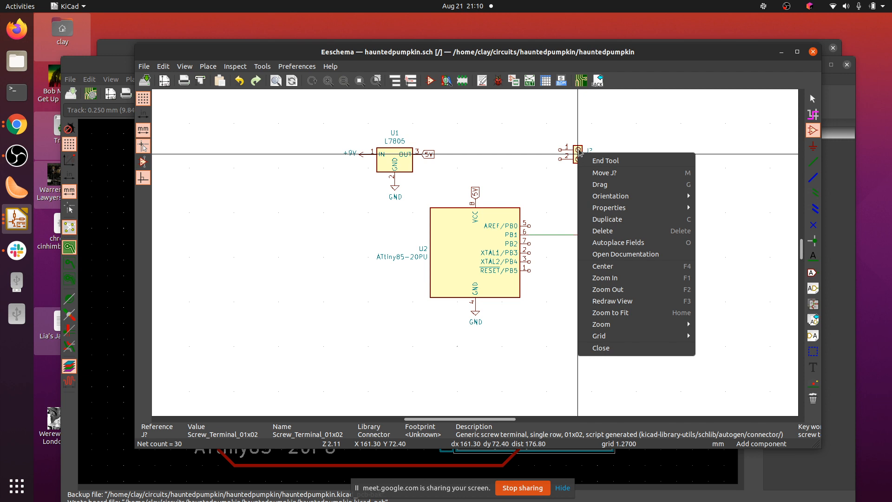
{"action": "key", "text": "Escape"}
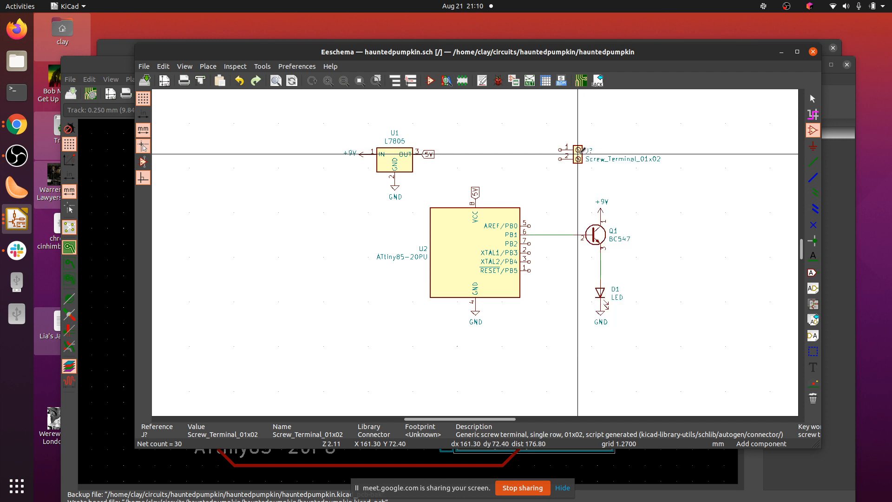
{"action": "right_click", "coordinate": [579, 153]}
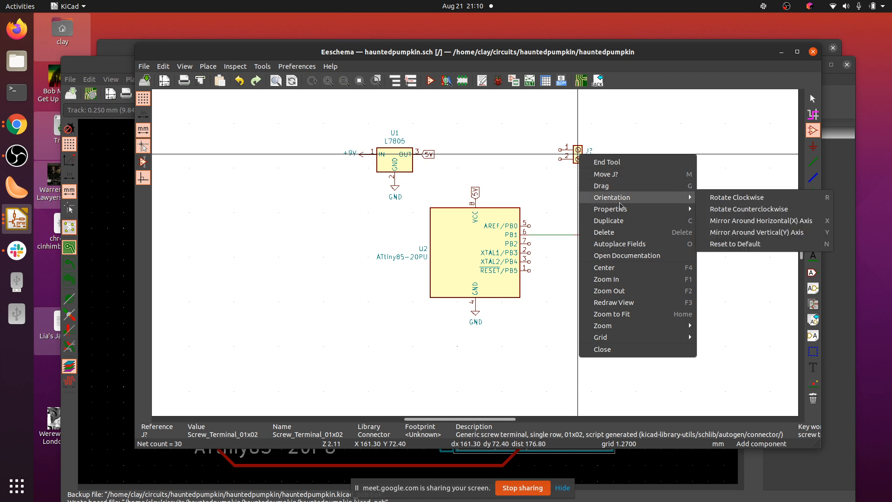
{"action": "mouse_move", "coordinate": [619, 210]}
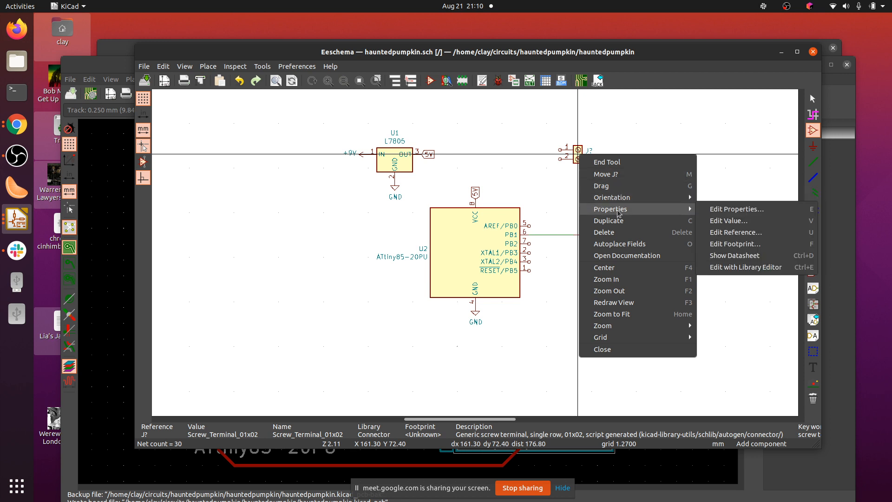
{"action": "left_click", "coordinate": [739, 209]}
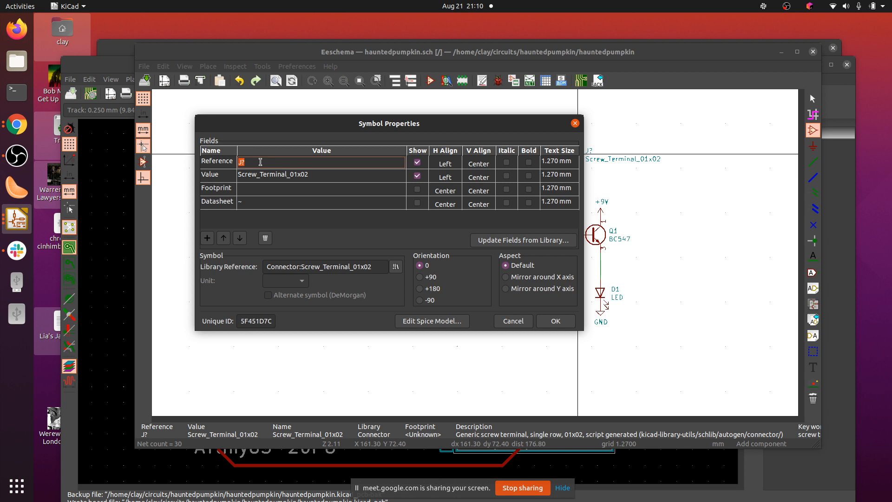
{"action": "type", "text": "J1"}
{"action": "key", "text": "Return"}
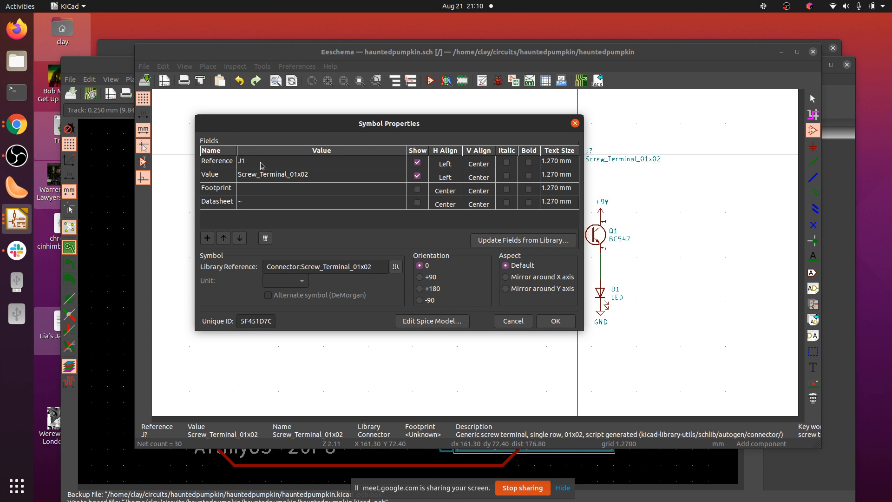
{"action": "left_click", "coordinate": [554, 321]}
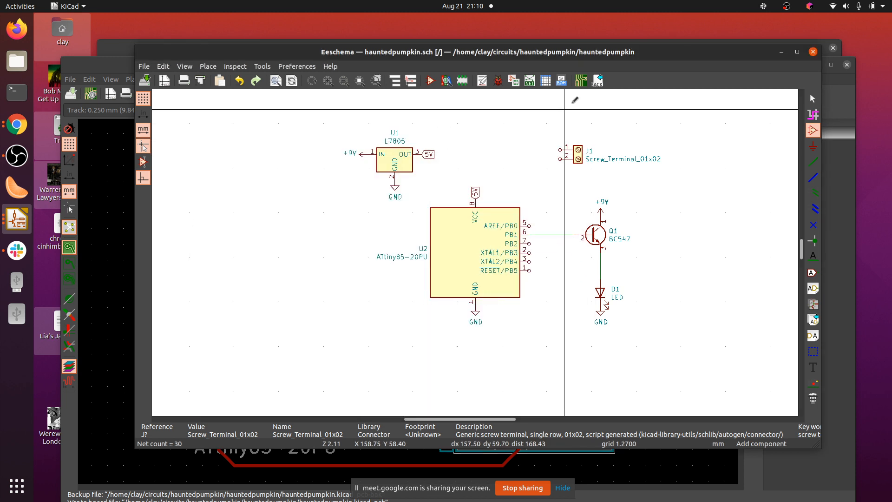
Place a +9V power symbol on pin 1 of screw terminal J1.
{"action": "left_click", "coordinate": [814, 149]}
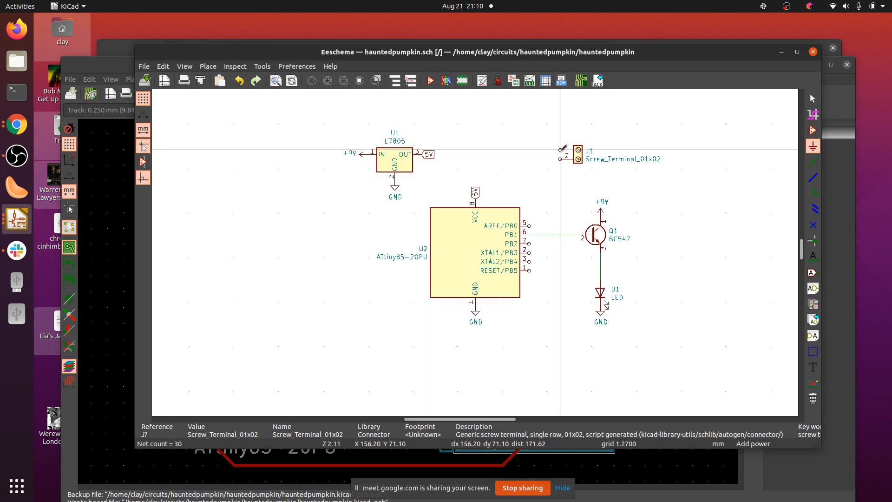
{"action": "left_click", "coordinate": [561, 150]}
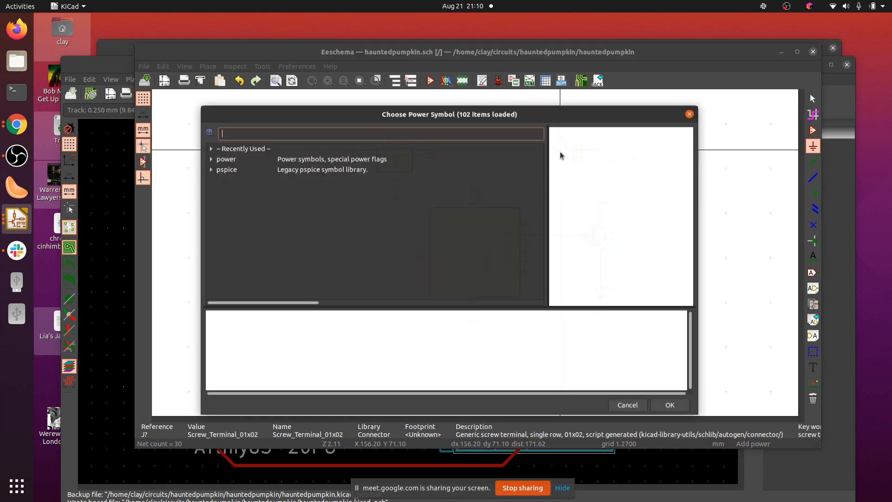
{"action": "double_click", "coordinate": [226, 159]}
{"action": "scroll", "coordinate": [313, 195], "scroll_direction": "down", "scroll_amount": 8}
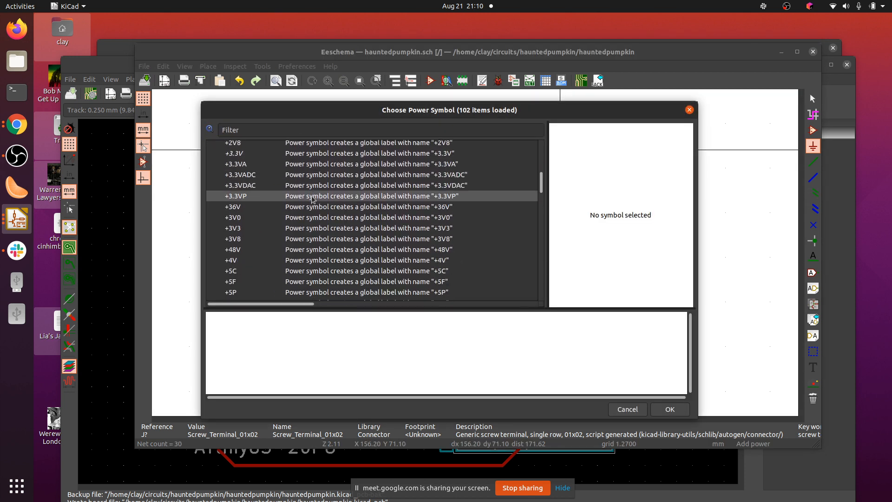
{"action": "scroll", "coordinate": [313, 199], "scroll_direction": "down", "scroll_amount": 3}
{"action": "left_click", "coordinate": [258, 205]}
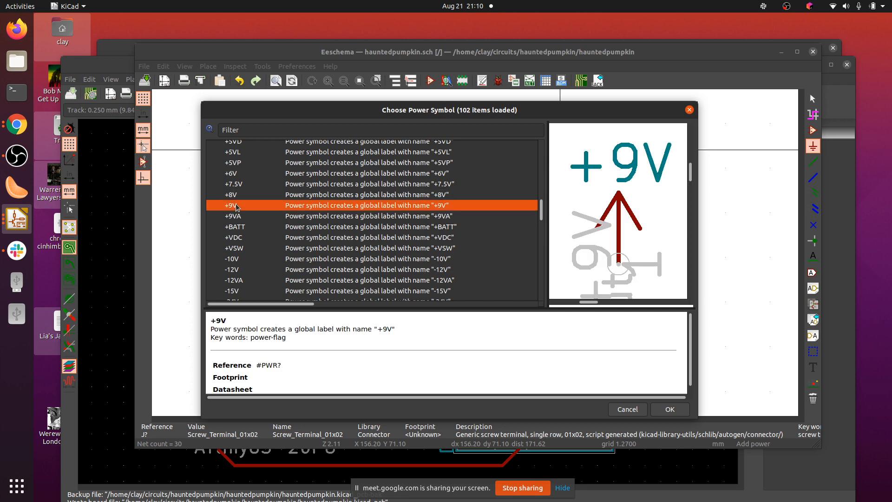
{"action": "left_click", "coordinate": [672, 410]}
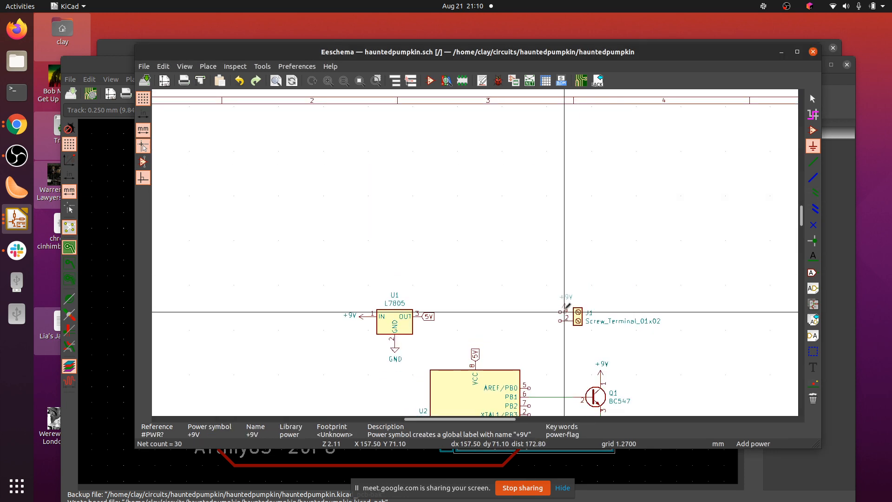
{"action": "left_click", "coordinate": [562, 306]}
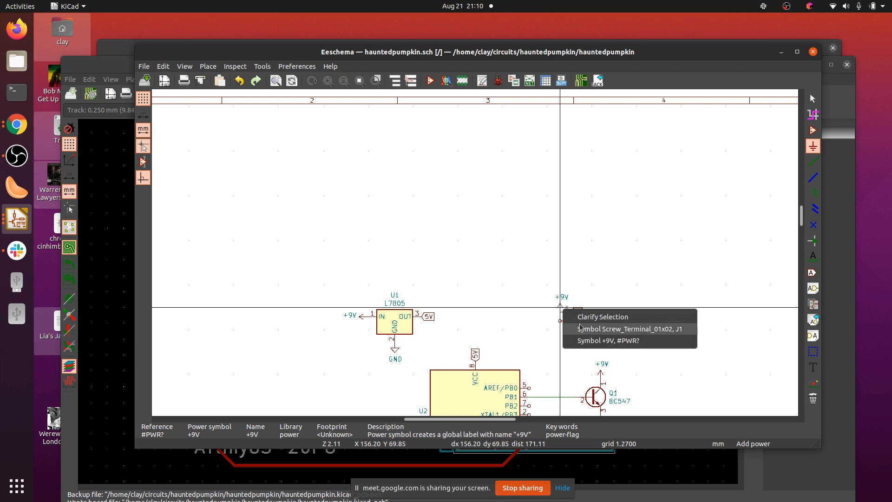
{"action": "key", "text": "Escape"}
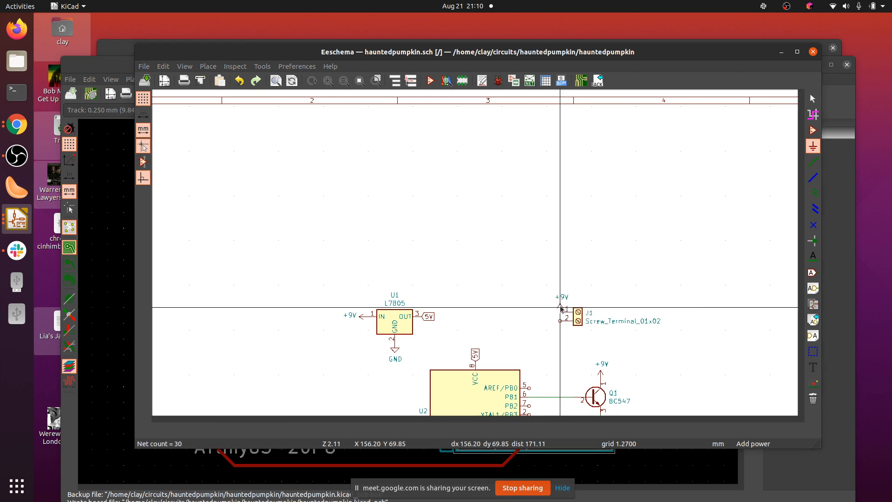
{"action": "left_click", "coordinate": [561, 307]}
{"action": "left_click", "coordinate": [627, 409]}
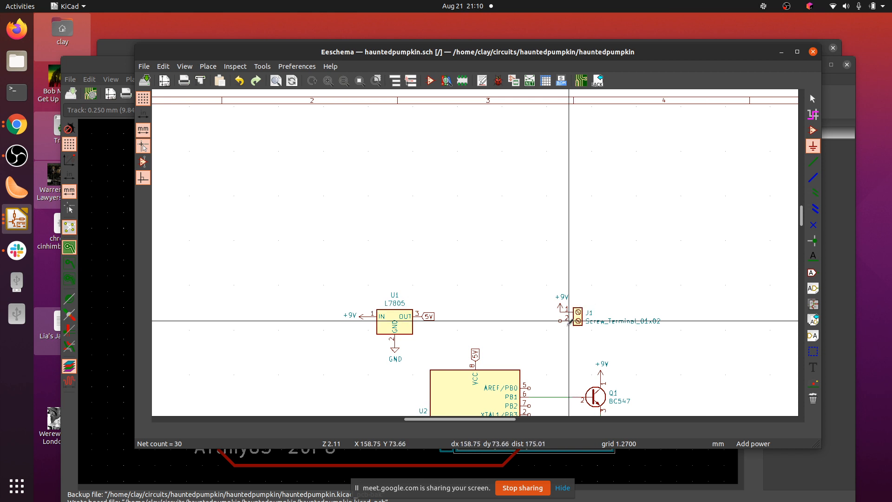
Place a GND power symbol on pin 2 of screw terminal J1.
{"action": "left_click", "coordinate": [560, 321]}
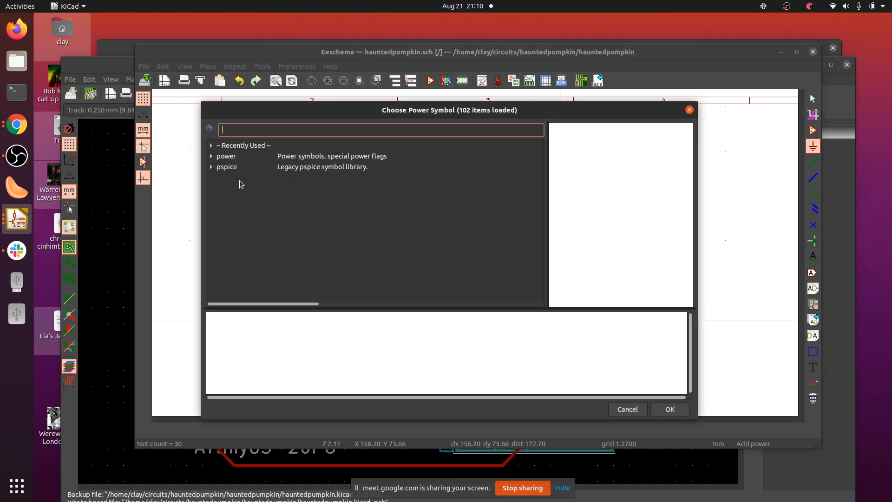
{"action": "left_click", "coordinate": [211, 156]}
{"action": "scroll", "coordinate": [241, 218], "scroll_direction": "down", "scroll_amount": 15}
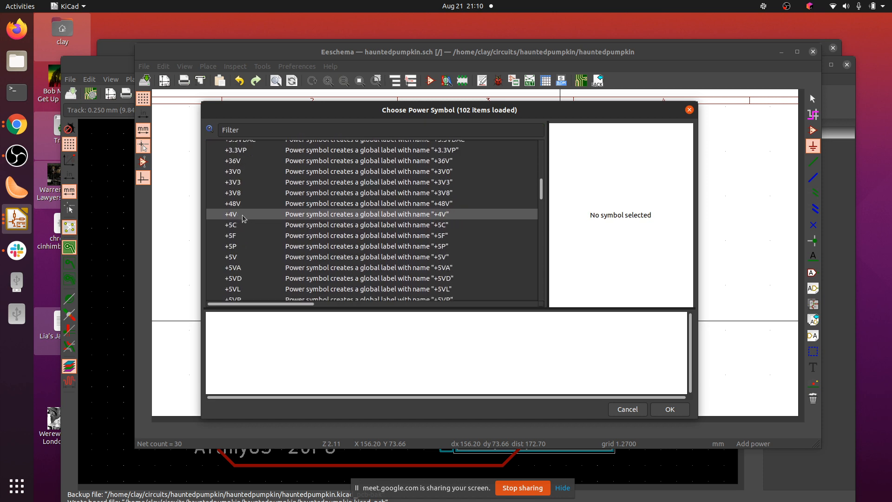
{"action": "scroll", "coordinate": [242, 218], "scroll_direction": "down", "scroll_amount": 5}
{"action": "scroll", "coordinate": [241, 218], "scroll_direction": "up", "scroll_amount": 3}
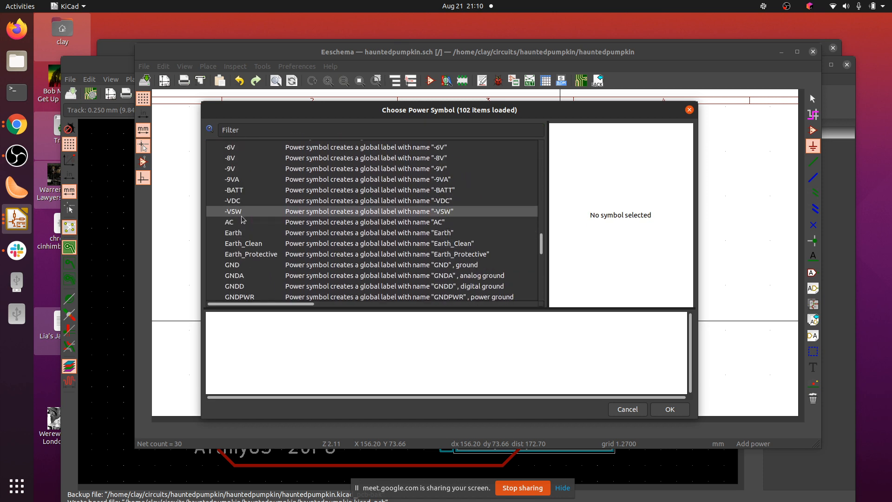
{"action": "left_click", "coordinate": [237, 265]}
{"action": "left_click", "coordinate": [670, 410]}
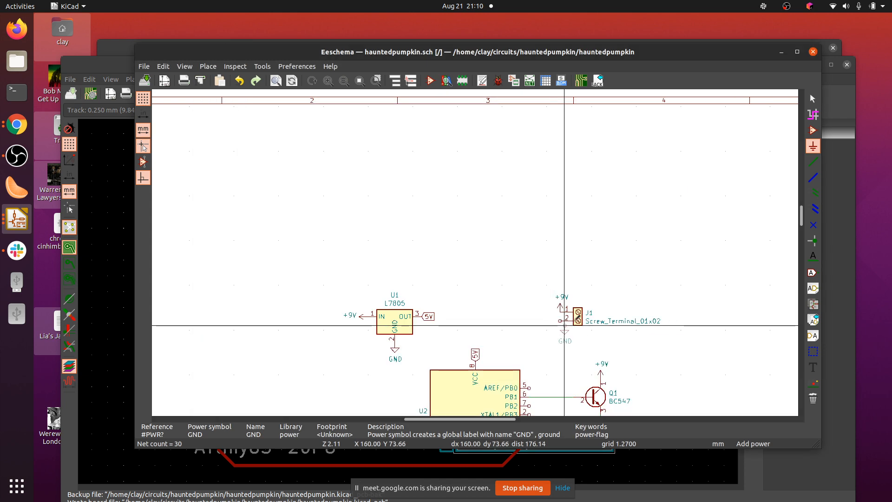
{"action": "left_click", "coordinate": [560, 321]}
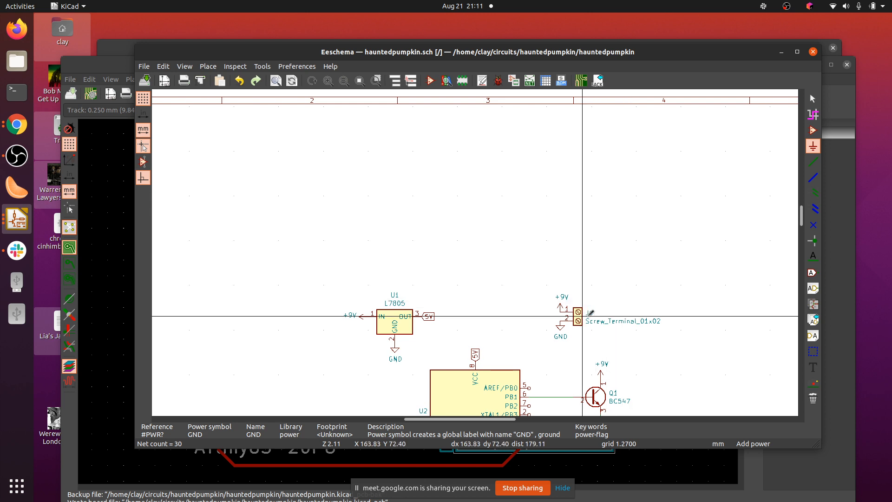
Set the value of screw terminal J1 to Battery in its symbol properties.
{"action": "right_click", "coordinate": [578, 316]}
{"action": "mouse_move", "coordinate": [606, 354]}
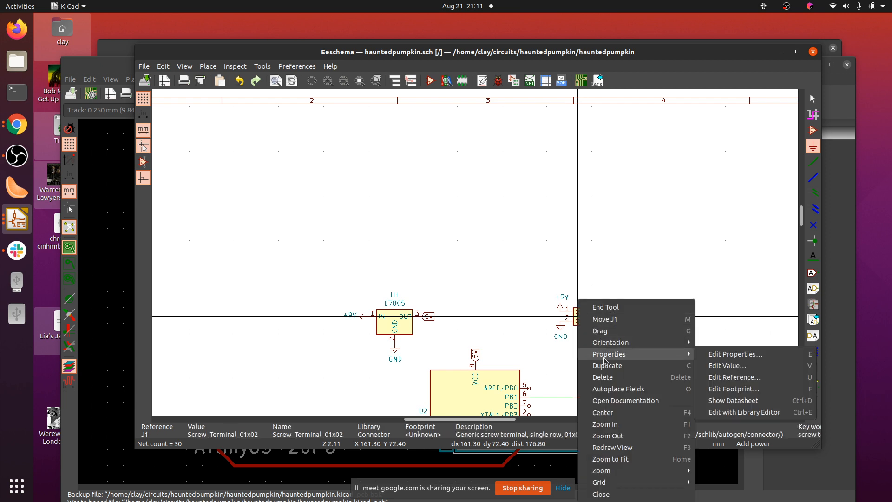
{"action": "left_click", "coordinate": [711, 357]}
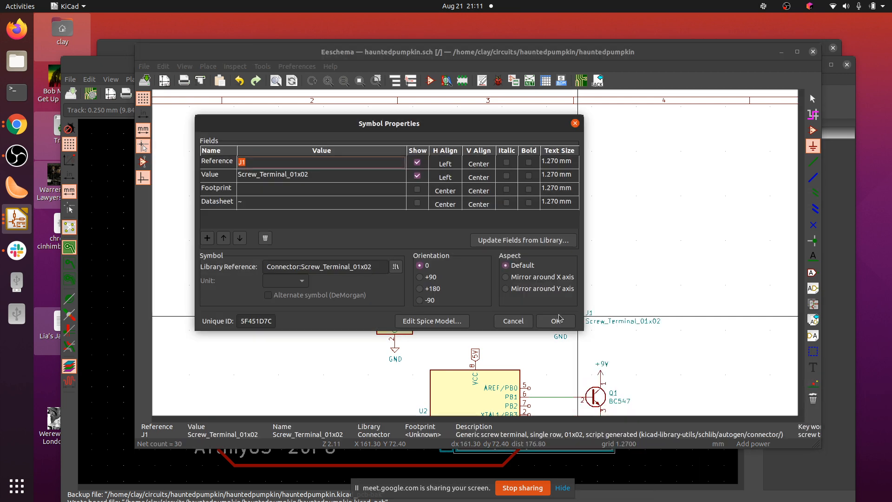
{"action": "left_click", "coordinate": [327, 177]}
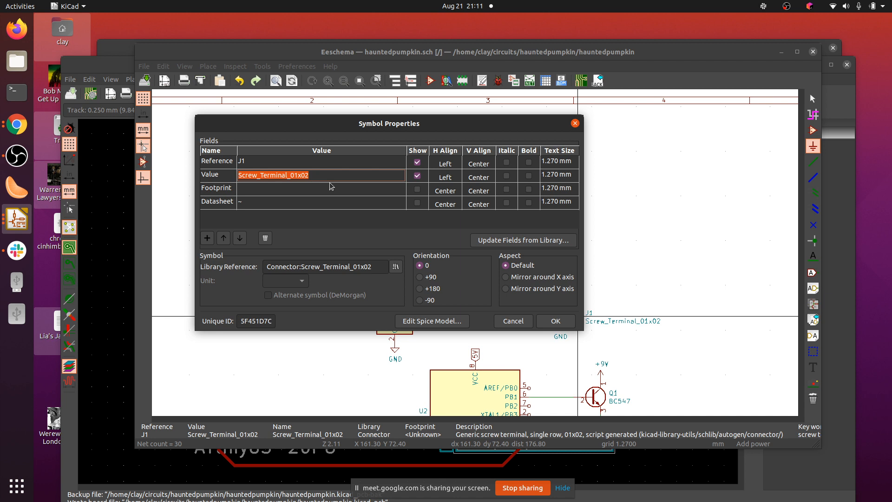
{"action": "type", "text": "B"}
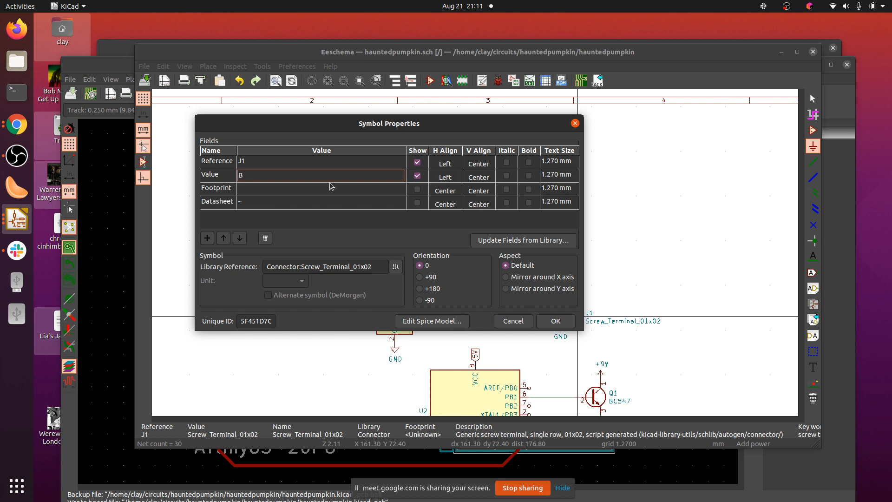
{"action": "type", "text": "attery"}
{"action": "left_click", "coordinate": [558, 322]}
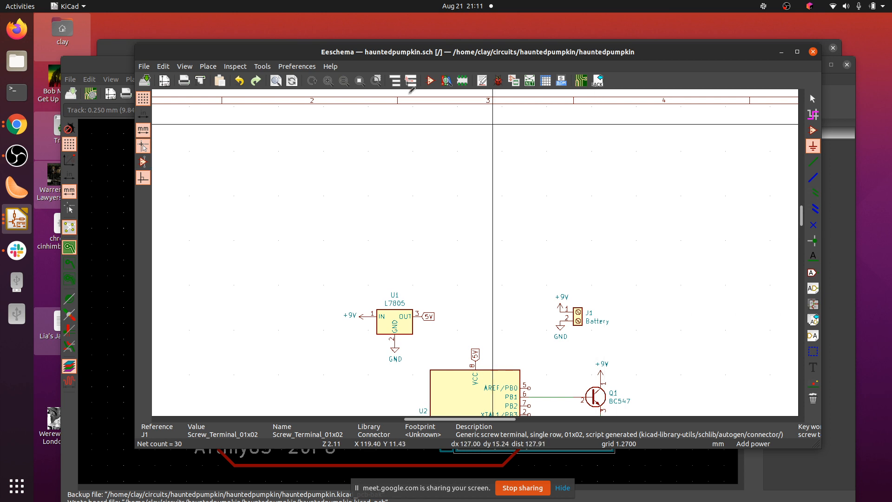
Save the schematic and assign the TerminalBlock library footprint TerminalBlock_Altech_AK300-2_P5.00mm to screw terminal J1.
{"action": "left_click", "coordinate": [146, 81]}
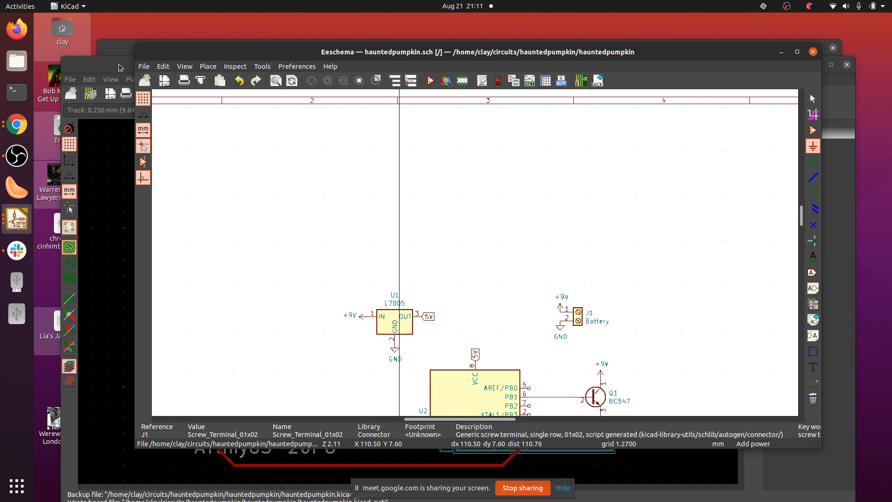
{"action": "left_click", "coordinate": [121, 68]}
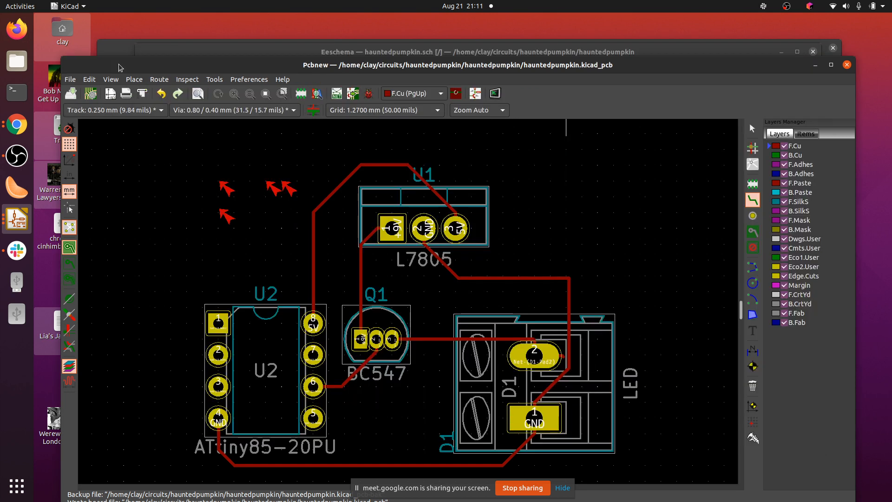
{"action": "key", "text": "alt+Tab"}
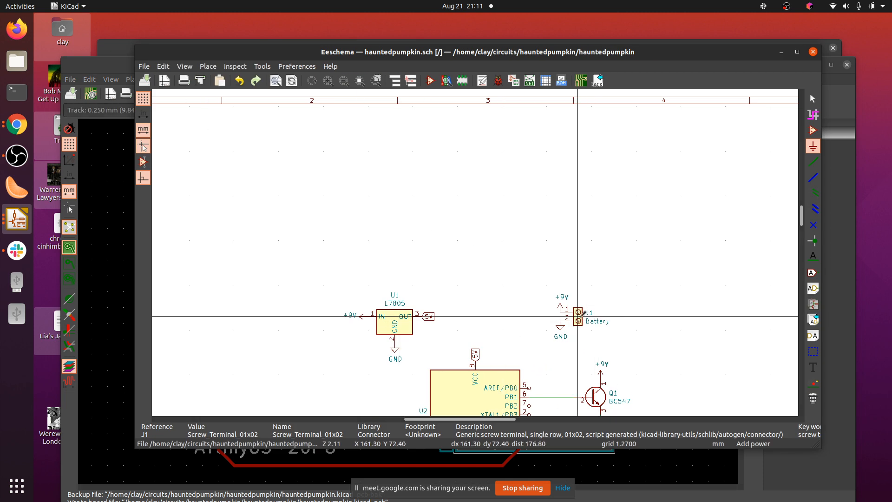
{"action": "right_click", "coordinate": [578, 317]}
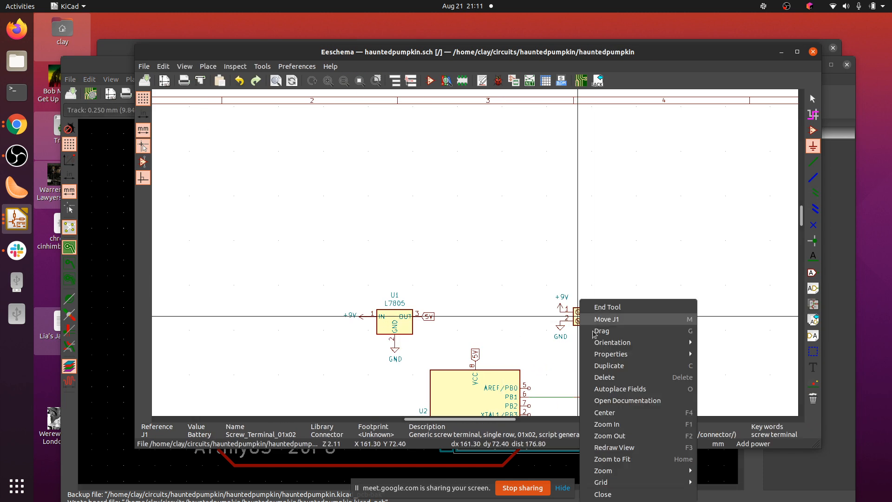
{"action": "mouse_move", "coordinate": [611, 354]}
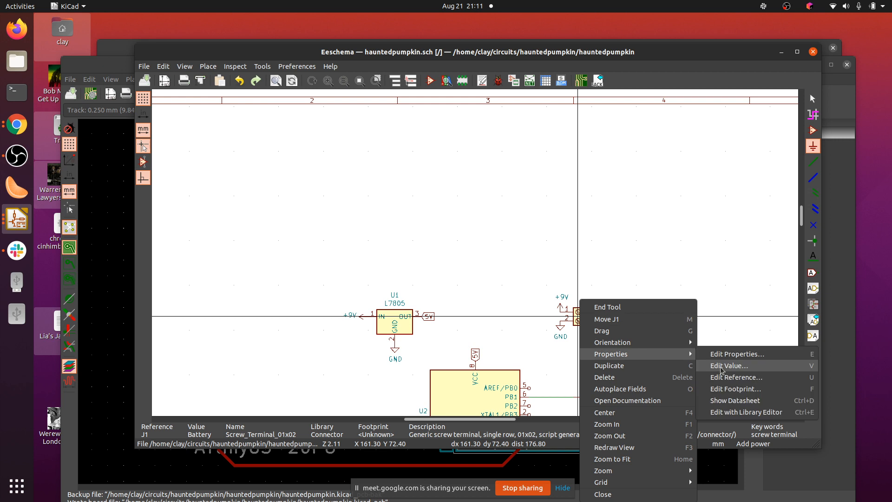
{"action": "left_click", "coordinate": [749, 391]}
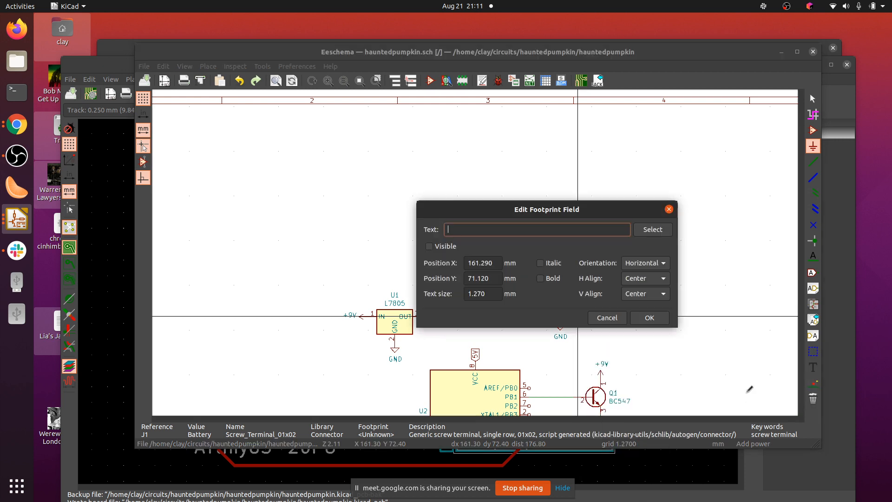
{"action": "left_click", "coordinate": [649, 232]}
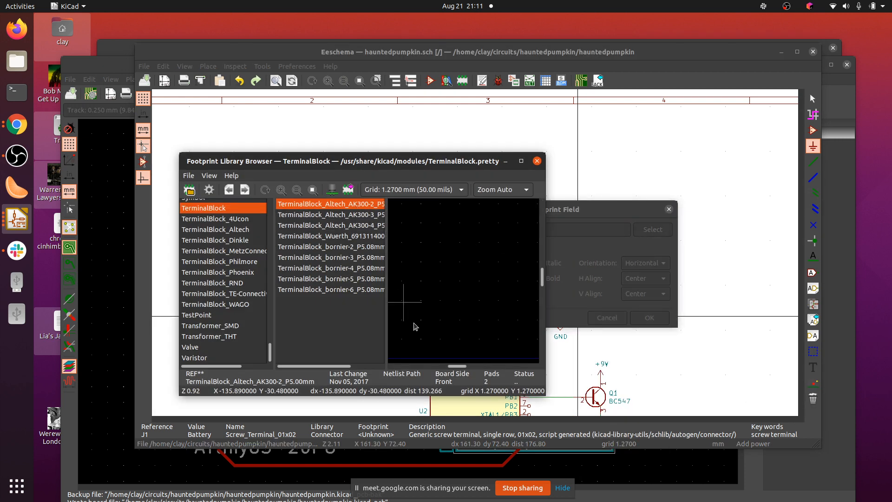
{"action": "double_click", "coordinate": [344, 208]}
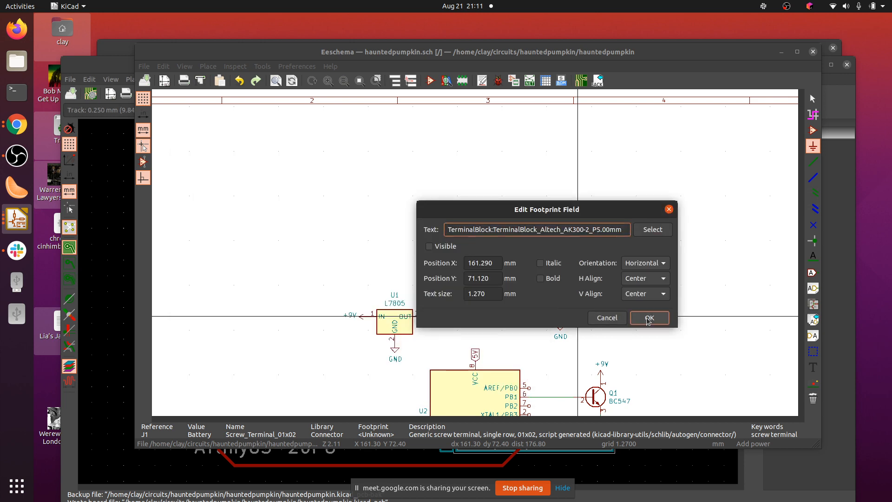
{"action": "left_click", "coordinate": [650, 318]}
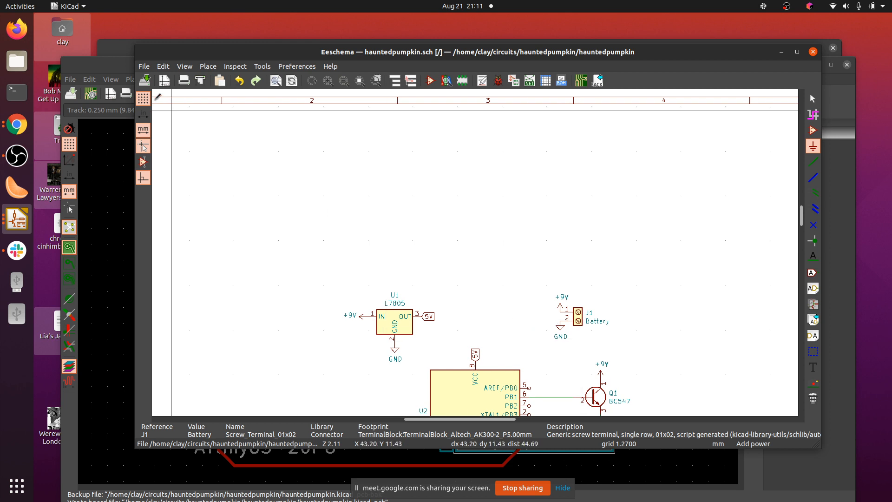
Switch to the Pcbnew board and update the PCB from the schematic, keeping existing symbol to footprint associations.
{"action": "left_click", "coordinate": [116, 69]}
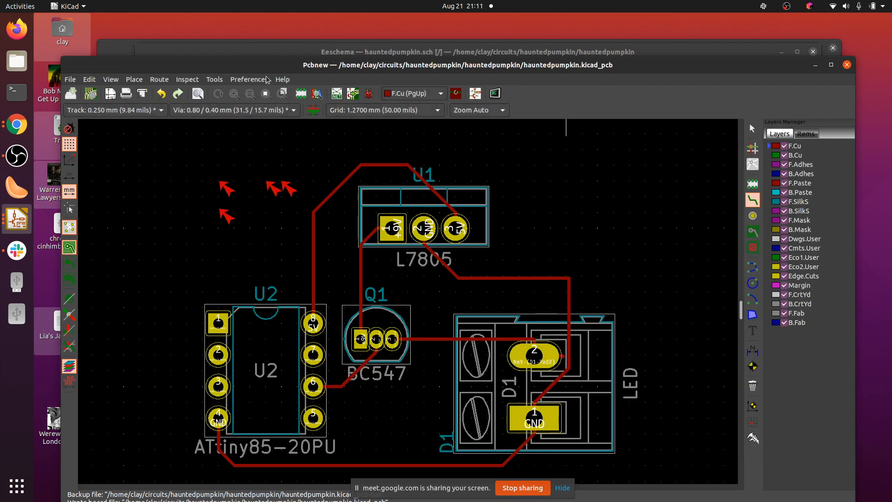
{"action": "left_click", "coordinate": [352, 95]}
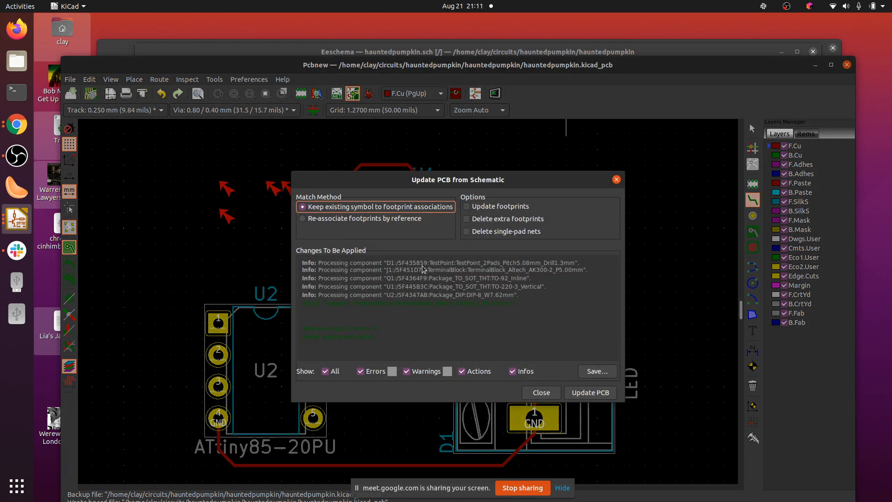
{"action": "left_click", "coordinate": [597, 397]}
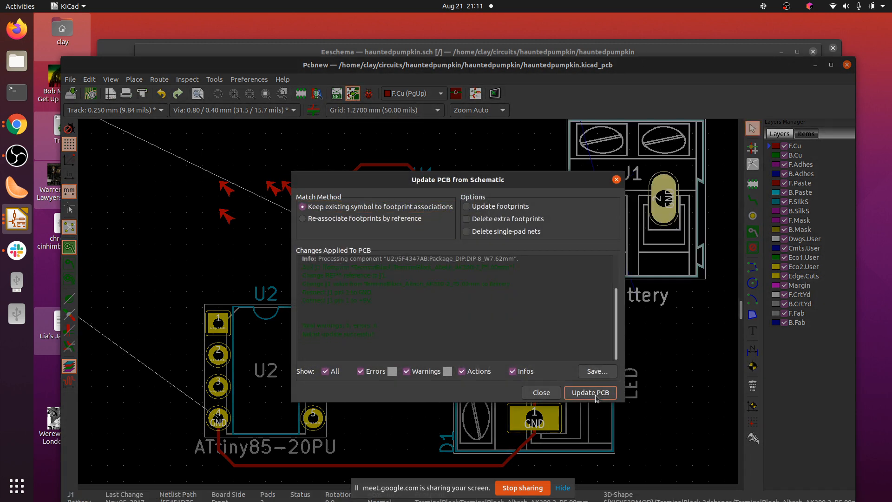
{"action": "left_click", "coordinate": [541, 393]}
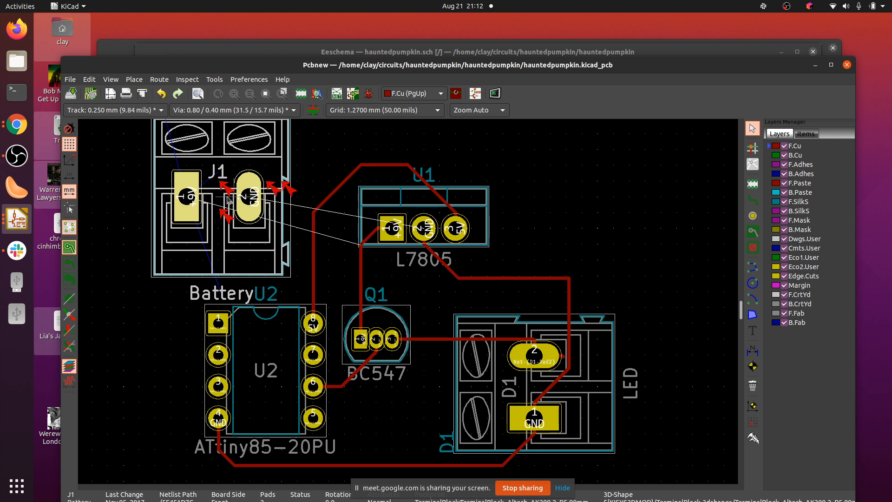
Rotate the J1 footprint 90° counterclockwise and place it above U2.
{"action": "right_click", "coordinate": [229, 199]}
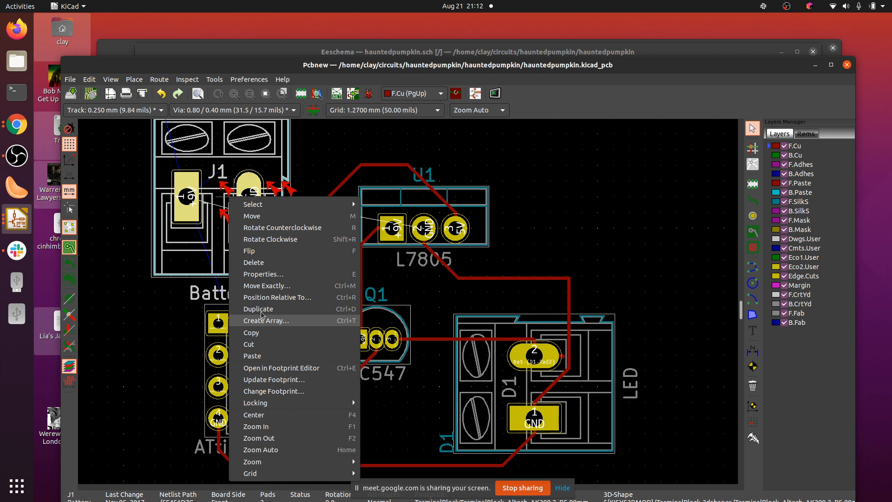
{"action": "left_click", "coordinate": [270, 228]}
{"action": "right_click", "coordinate": [242, 205]}
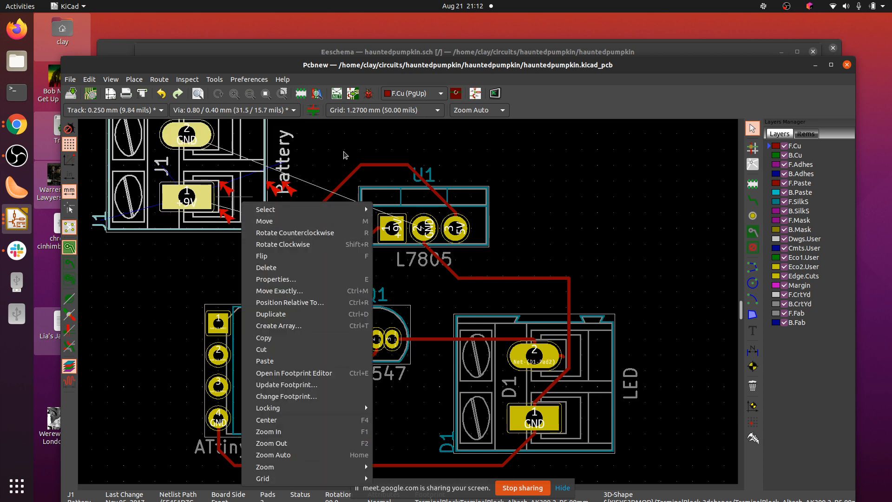
{"action": "left_click", "coordinate": [232, 173]}
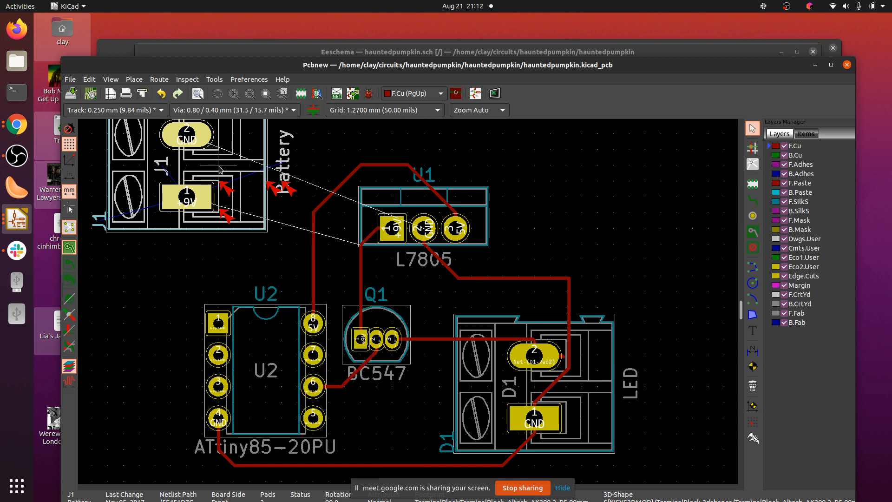
{"action": "left_click_drag", "start_coordinate": [201, 166], "coordinate": [203, 229]}
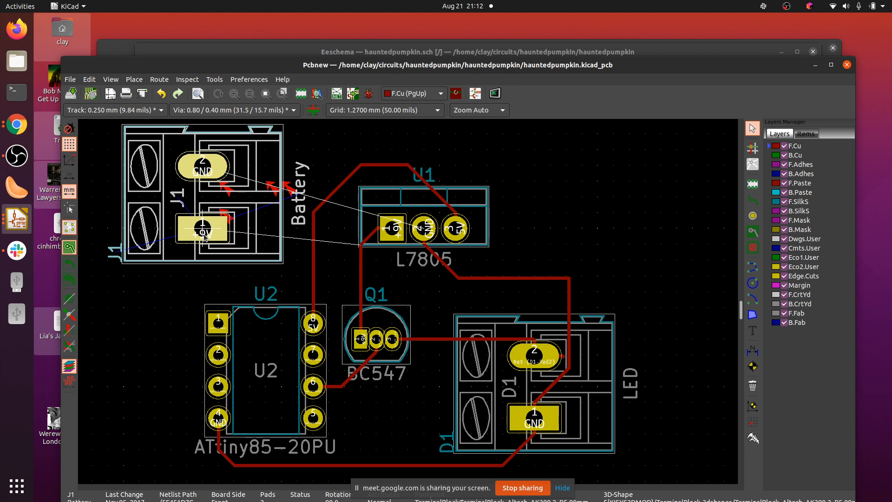
{"action": "left_click", "coordinate": [204, 233]}
Rotate J1 counterclockwise twice more and move it back up clear of U2.
{"action": "right_click", "coordinate": [214, 192]}
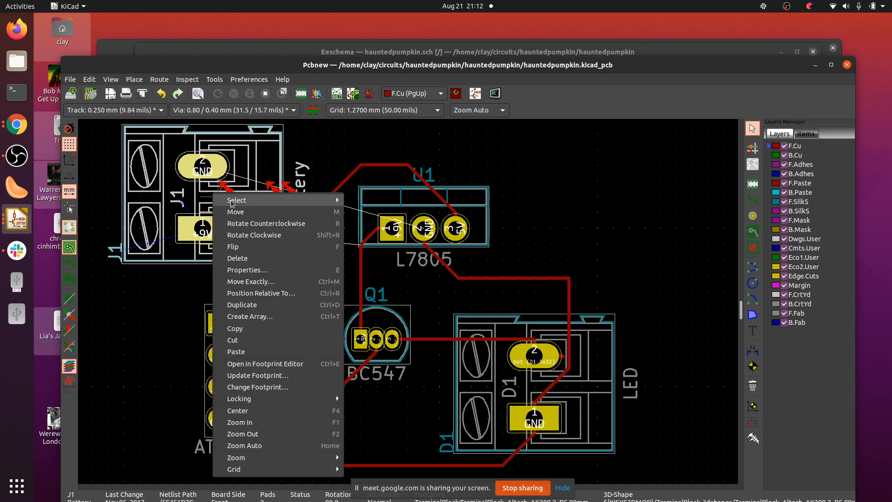
{"action": "left_click", "coordinate": [247, 224]}
{"action": "right_click", "coordinate": [203, 193]}
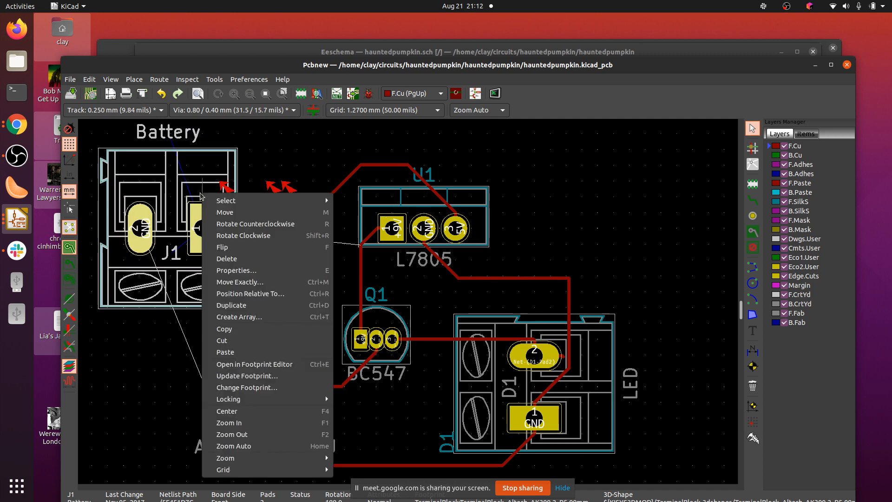
{"action": "left_click", "coordinate": [235, 225]}
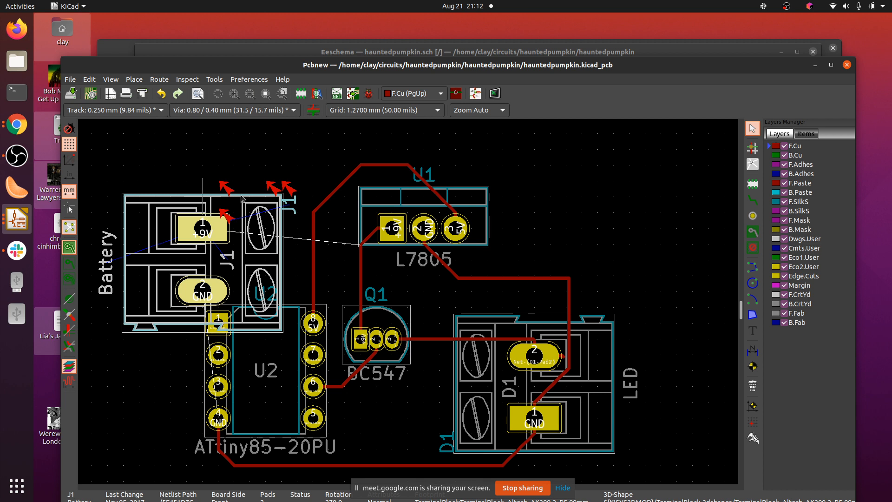
{"action": "left_click_drag", "start_coordinate": [206, 228], "coordinate": [221, 165]}
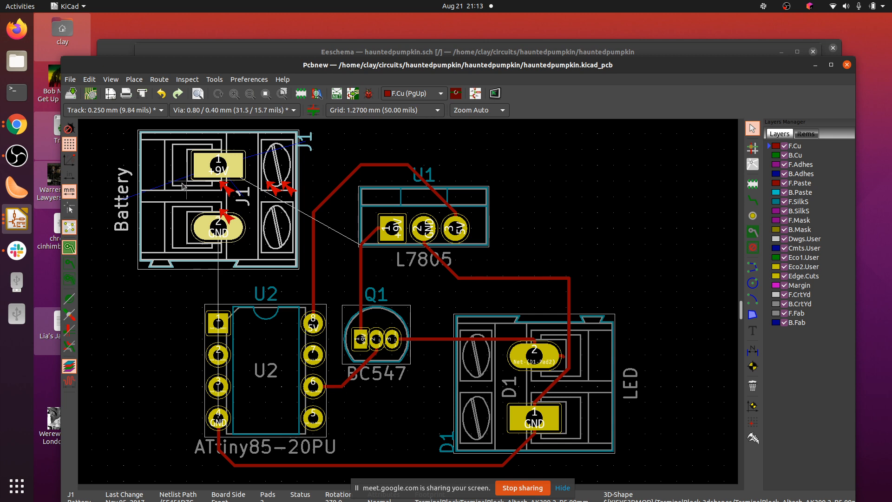
Move J1 to the right side of U1 and rotate it 90° clockwise, placing its GND pad above D1's vertical GND track.
{"action": "left_click_drag", "start_coordinate": [184, 186], "coordinate": [609, 169]}
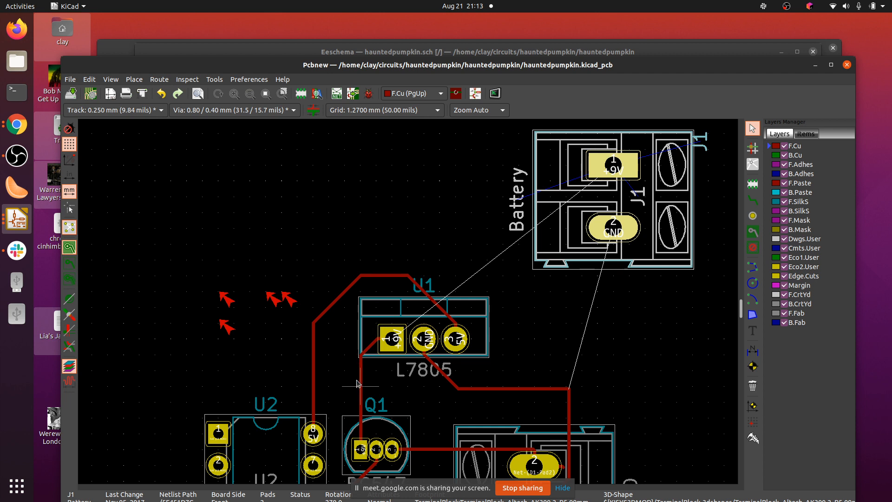
{"action": "right_click", "coordinate": [629, 205]}
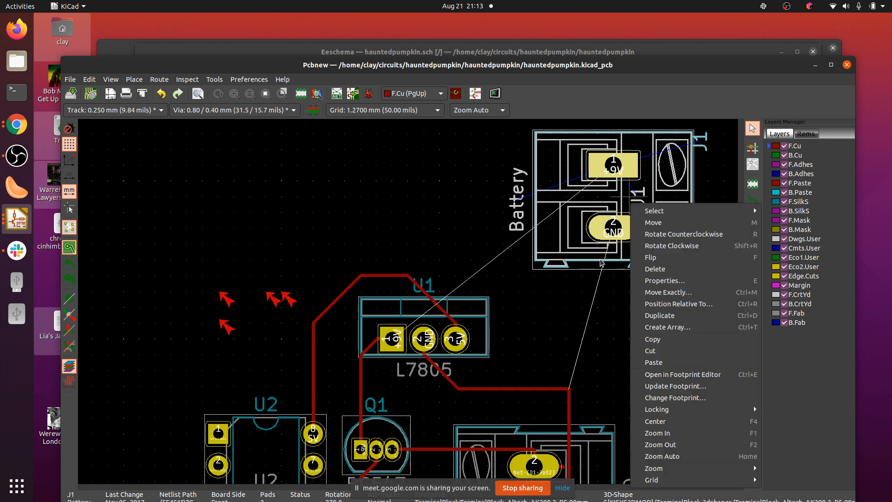
{"action": "left_click", "coordinate": [671, 246]}
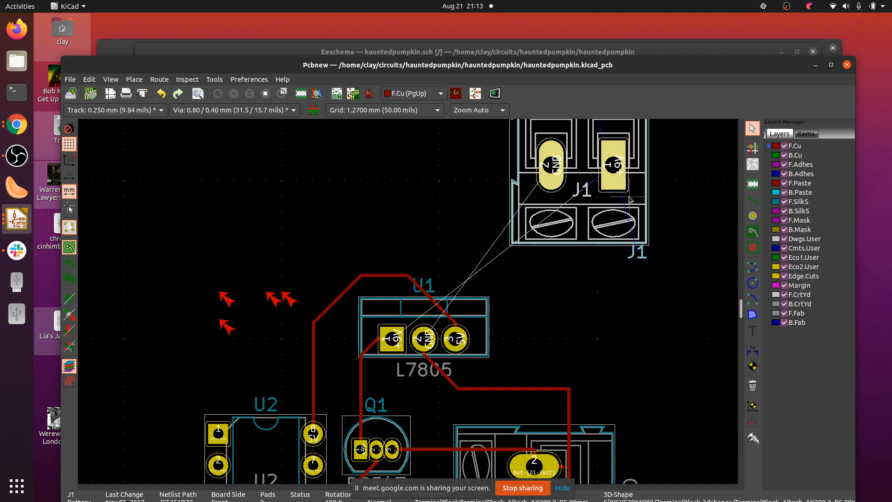
{"action": "left_click_drag", "start_coordinate": [576, 175], "coordinate": [628, 275]}
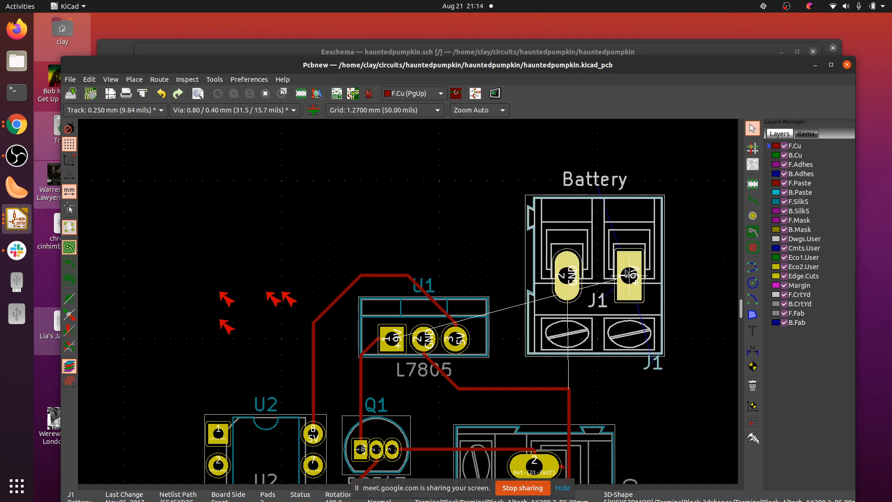
{"action": "left_click", "coordinate": [629, 276]}
Delete the horizontal and diagonal GND track segments running from U1 pin 2 towards D1.
{"action": "left_click", "coordinate": [531, 394]}
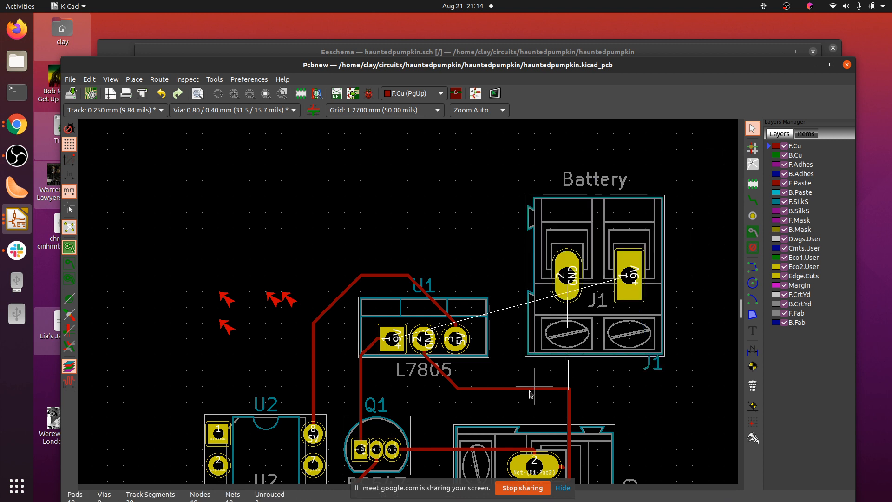
{"action": "left_click", "coordinate": [531, 394]}
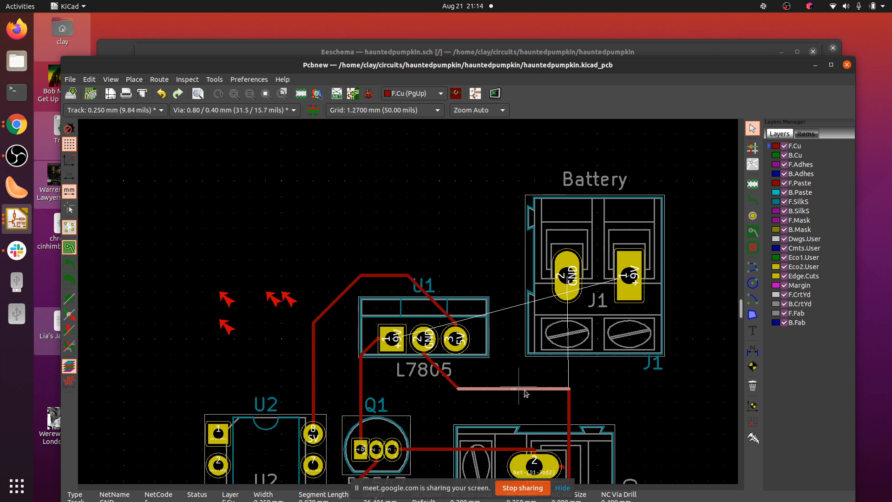
{"action": "key", "text": "Delete"}
{"action": "left_click", "coordinate": [453, 383]}
{"action": "key", "text": "Delete"}
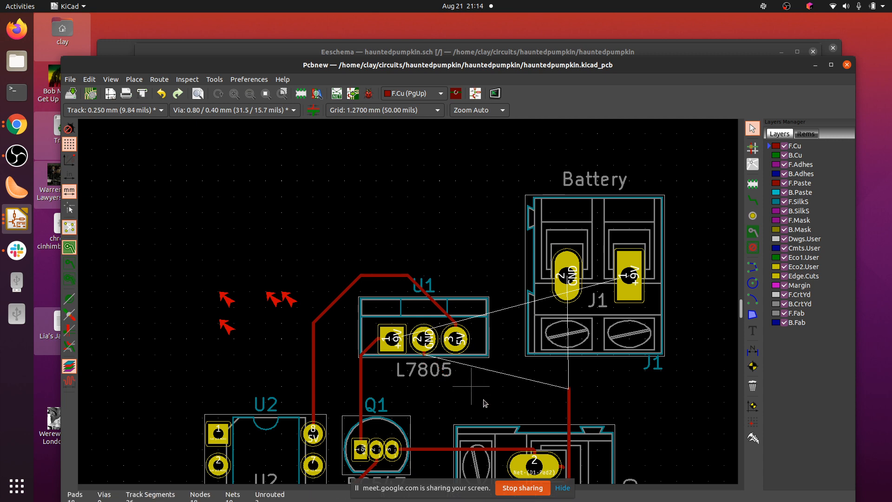
Rotate the U1 regulator footprint 90° counterclockwise and delete the short GND track stub beside it.
{"action": "scroll", "coordinate": [576, 420], "scroll_direction": "down", "scroll_amount": 1}
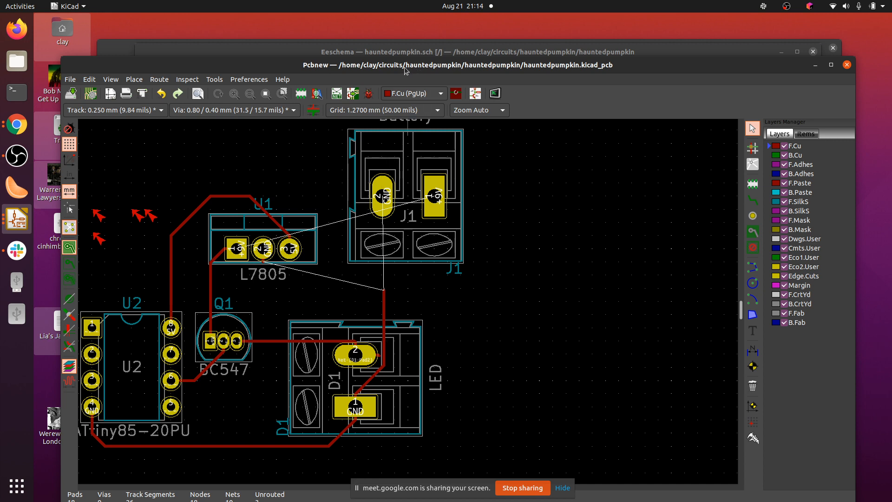
{"action": "left_click_drag", "start_coordinate": [417, 69], "coordinate": [445, 36]}
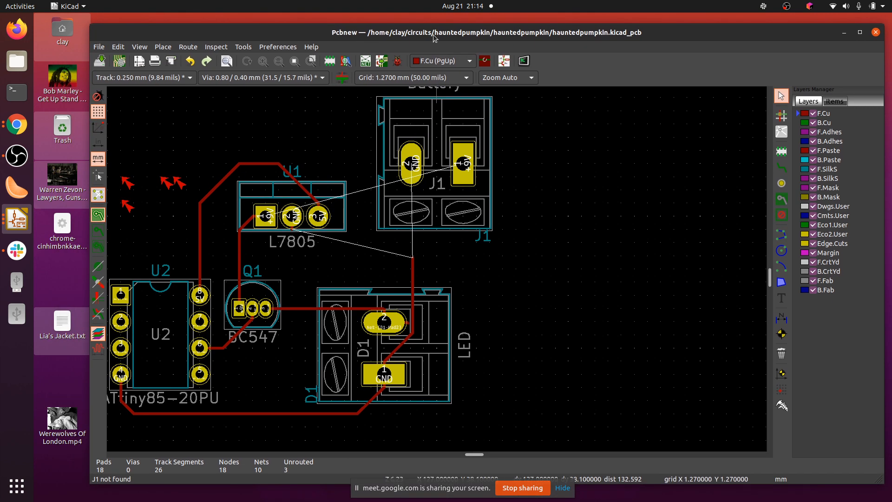
{"action": "left_click_drag", "start_coordinate": [478, 455], "coordinate": [474, 454]}
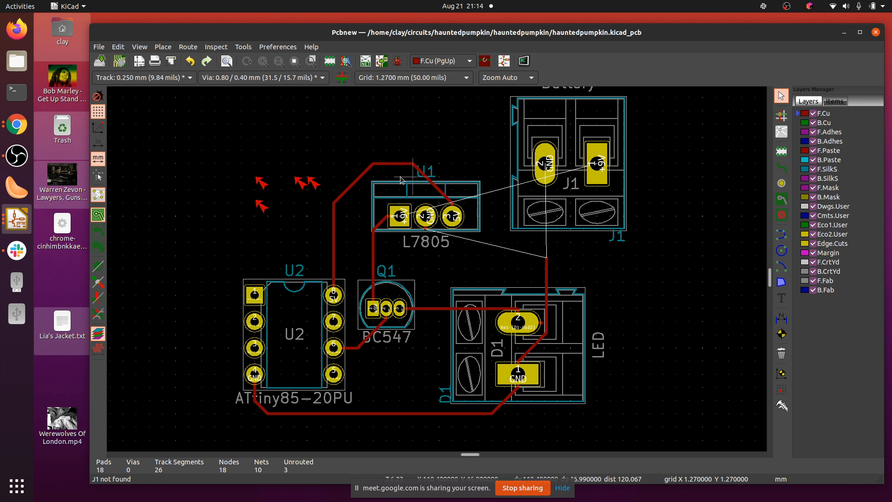
{"action": "left_click", "coordinate": [412, 189]}
{"action": "right_click", "coordinate": [413, 190]}
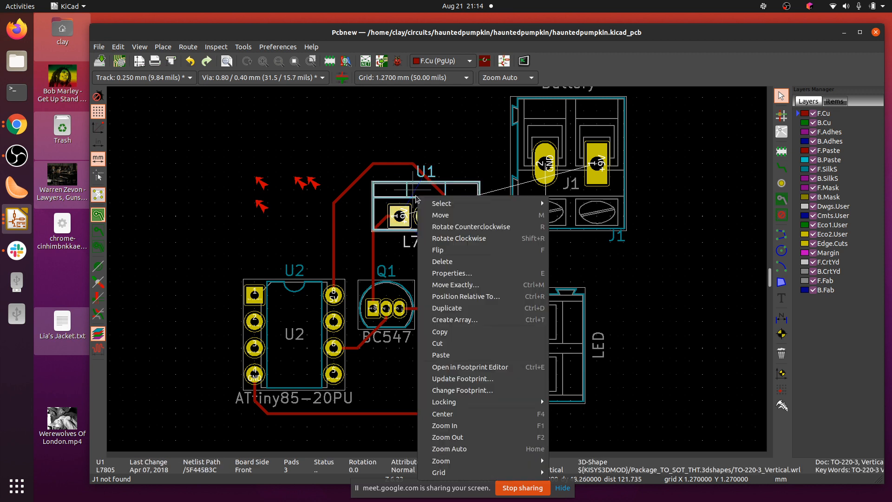
{"action": "left_click", "coordinate": [441, 227]}
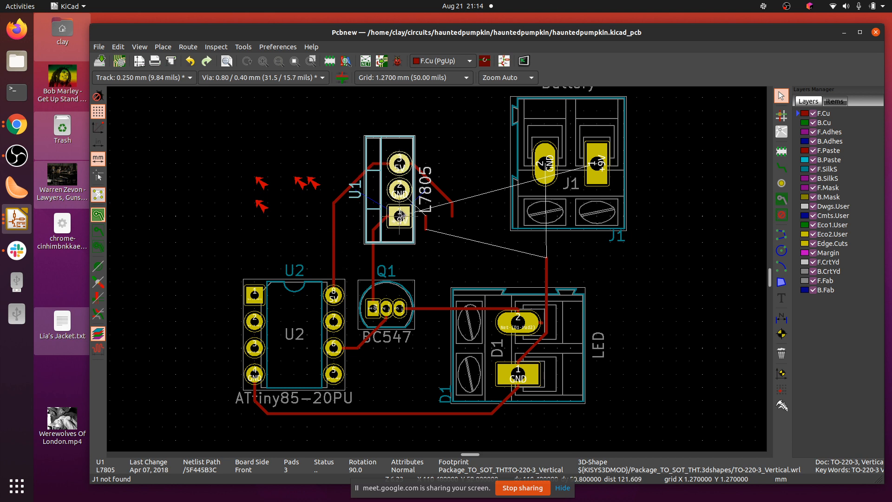
{"action": "left_click", "coordinate": [426, 225]}
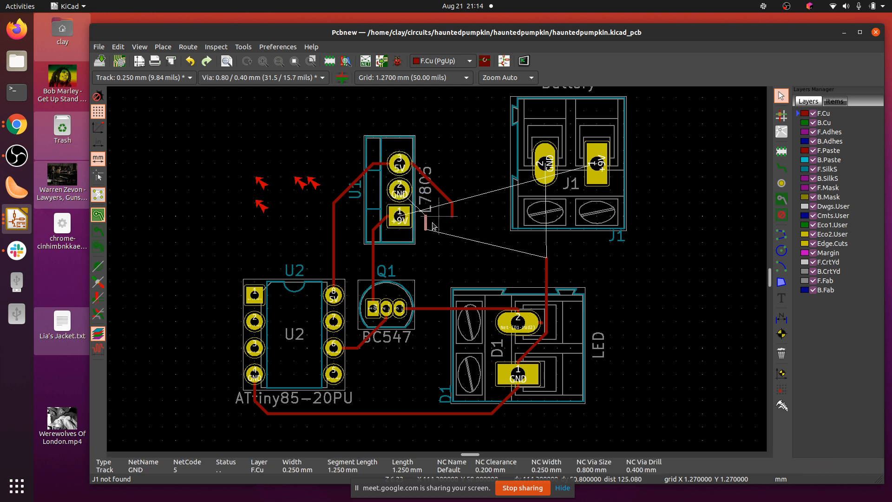
{"action": "key", "text": "Delete"}
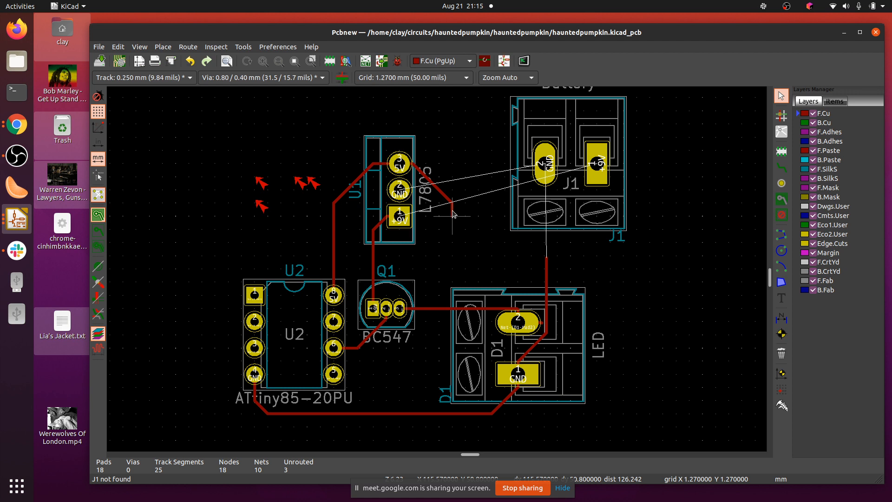
Delete the two remaining 5V track segments running down and right from U1 pin 3.
{"action": "left_click", "coordinate": [452, 213]}
{"action": "key", "text": "Delete"}
{"action": "left_click", "coordinate": [434, 182]}
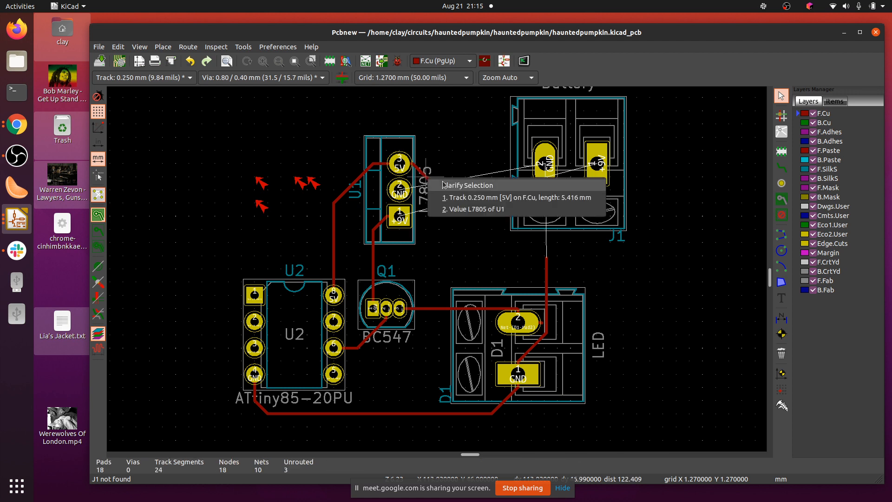
{"action": "left_click", "coordinate": [455, 198]}
{"action": "key", "text": "Delete"}
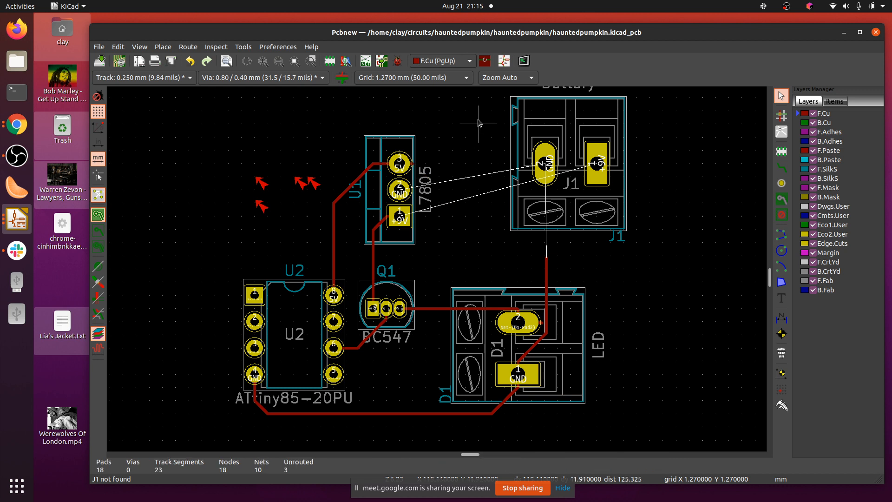
{"action": "left_click", "coordinate": [781, 167]}
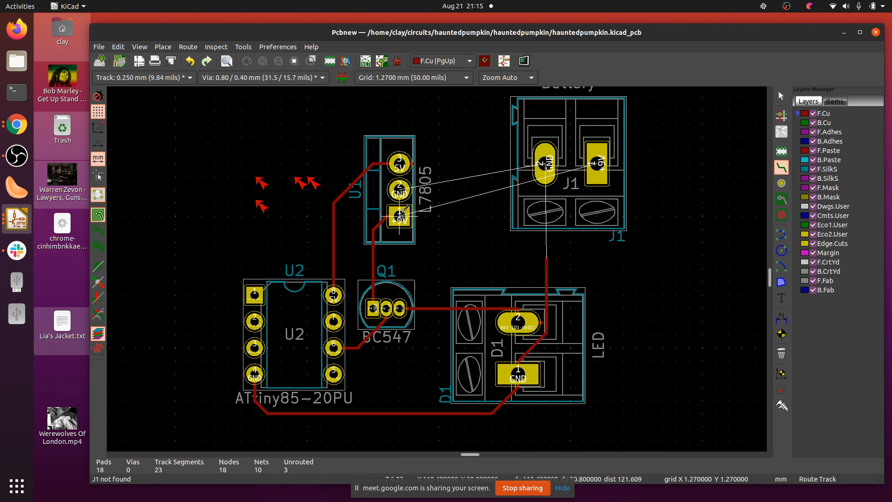
{"action": "left_click", "coordinate": [399, 215]}
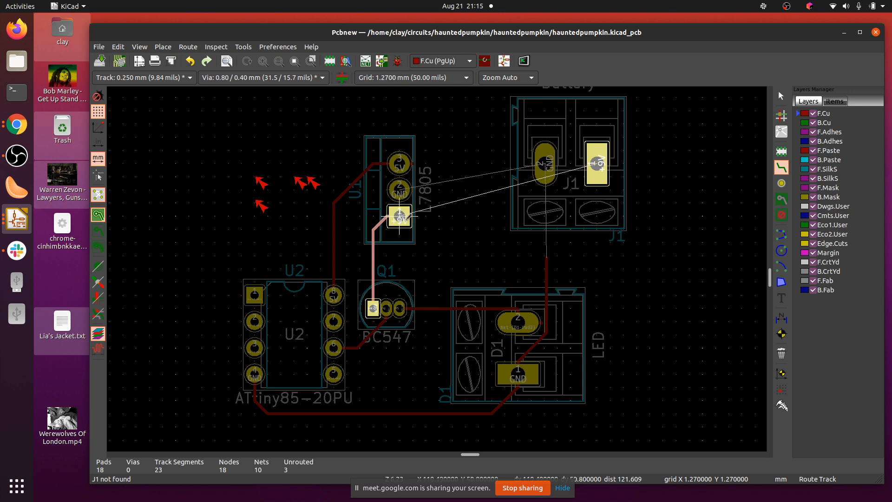
{"action": "key", "text": "Escape"}
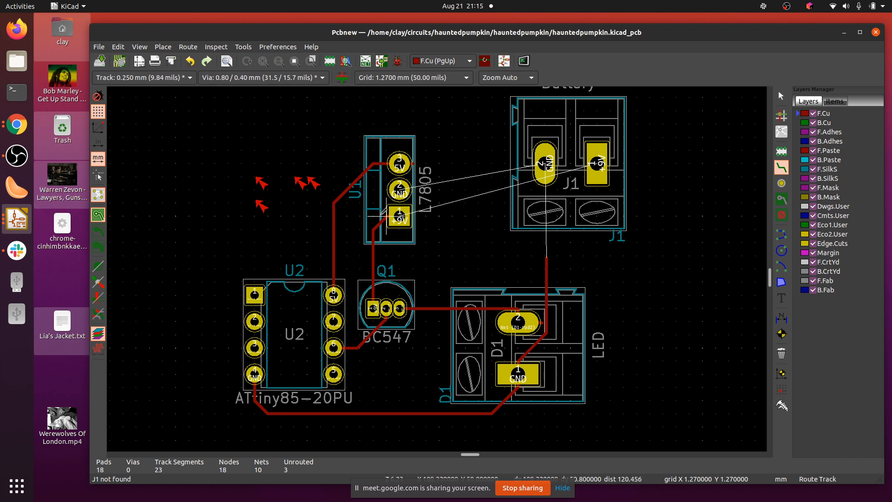
{"action": "right_click", "coordinate": [380, 200]}
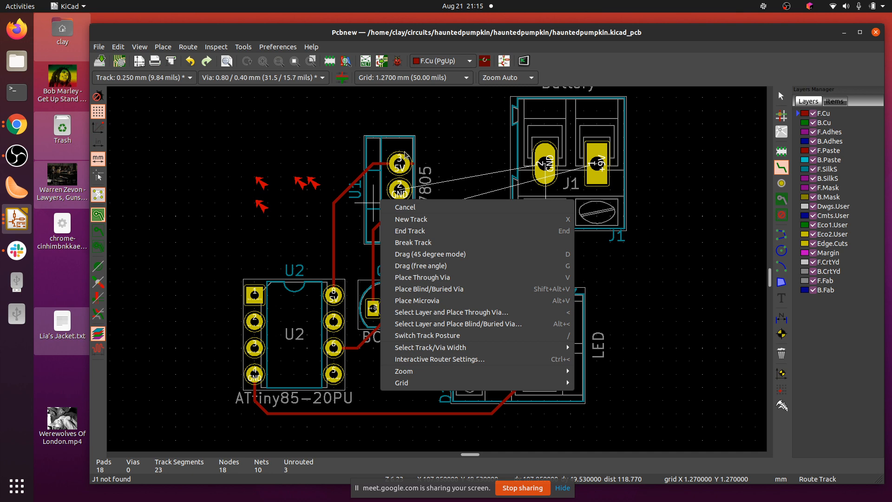
{"action": "key", "text": "Escape"}
{"action": "key", "text": "Escape"}
Rotate U1 another 90° counterclockwise so its pads form a horizontal row above Q1, with pin 1 at the right end.
{"action": "left_click", "coordinate": [387, 153]}
{"action": "right_click", "coordinate": [386, 150]}
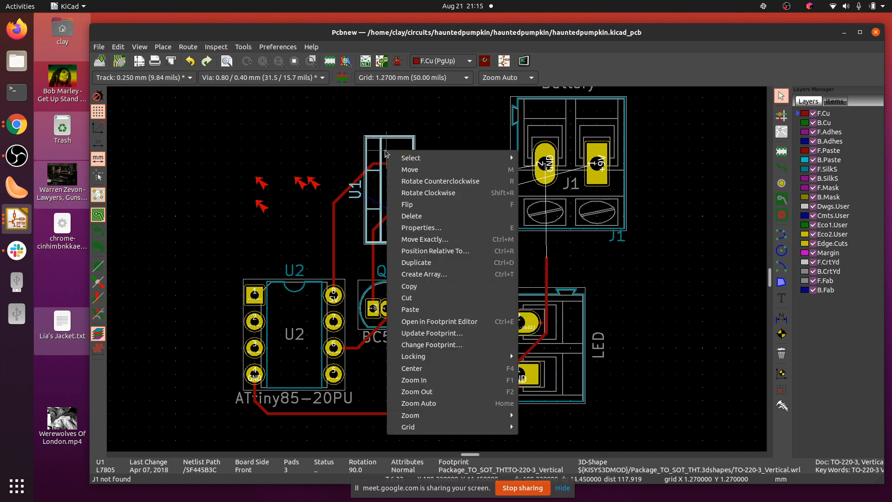
{"action": "left_click", "coordinate": [411, 191]}
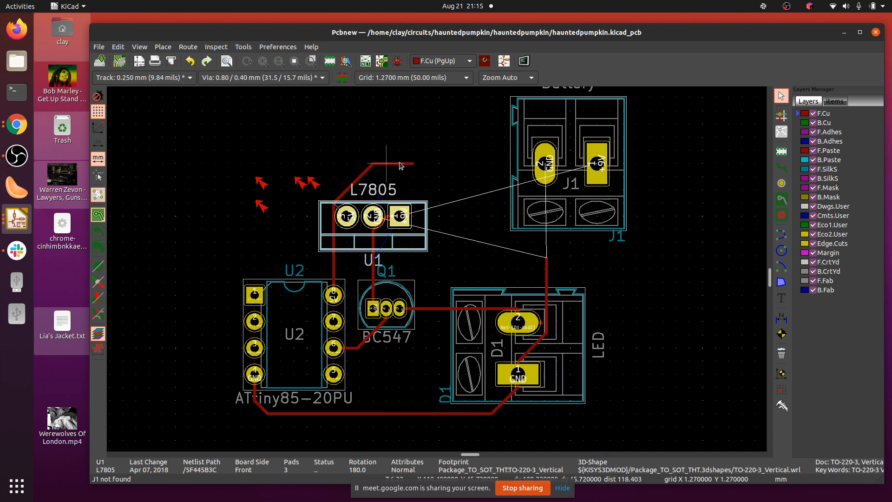
Delete the horizontal, diagonal and vertical segments of the old 5V track leading to U2 pin 8.
{"action": "left_click", "coordinate": [402, 163]}
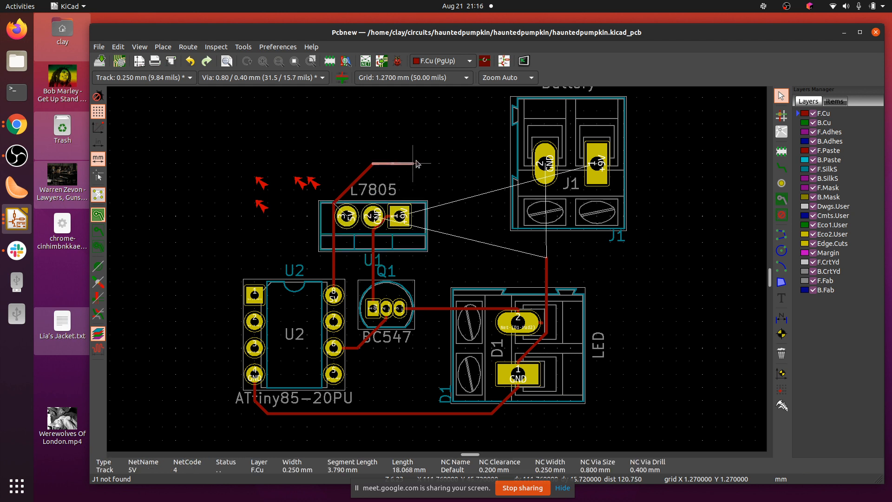
{"action": "key", "text": "Delete"}
{"action": "left_click", "coordinate": [352, 183]}
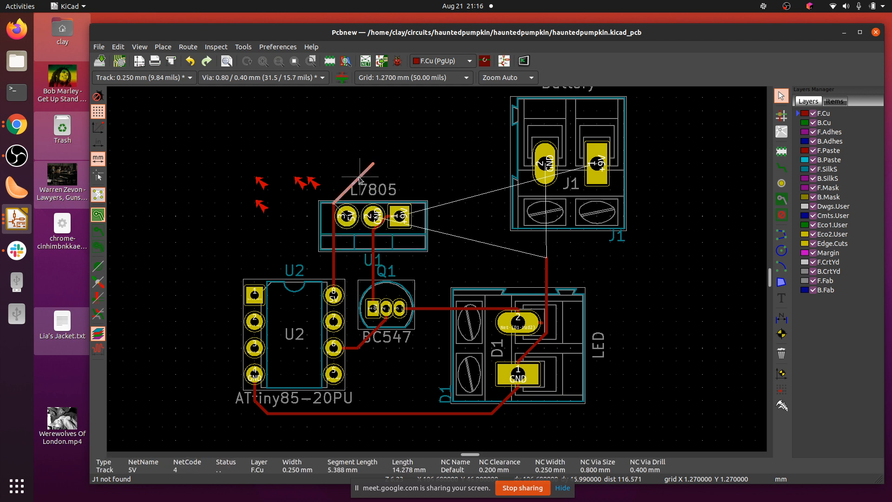
{"action": "key", "text": "Delete"}
{"action": "left_click", "coordinate": [334, 259]}
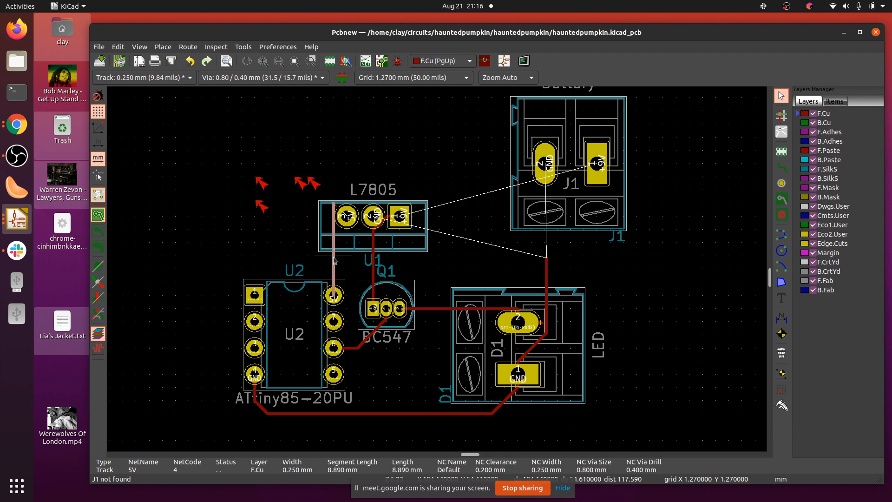
{"action": "key", "text": "m"}
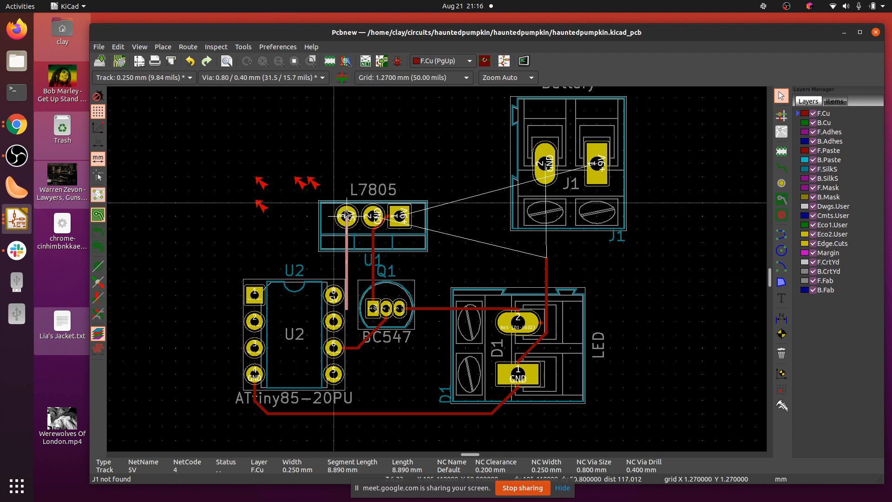
{"action": "key", "text": "Delete"}
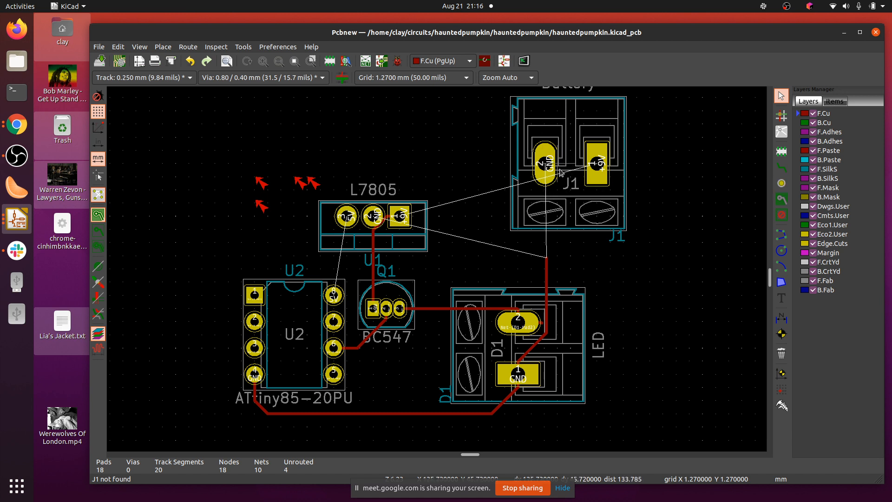
Delete the old +9V track from Q1 up to U1, including the diagonal piece and the short stub beside U1 pin 1.
{"action": "left_click", "coordinate": [374, 279]}
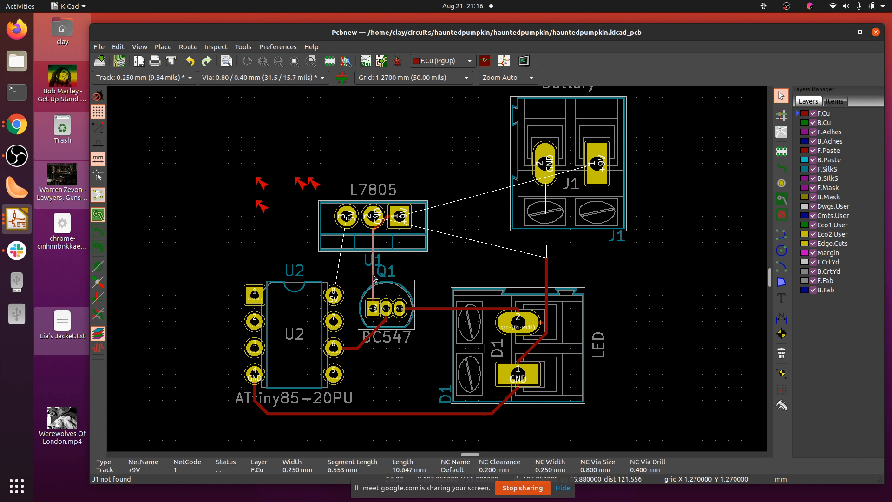
{"action": "key", "text": "Delete"}
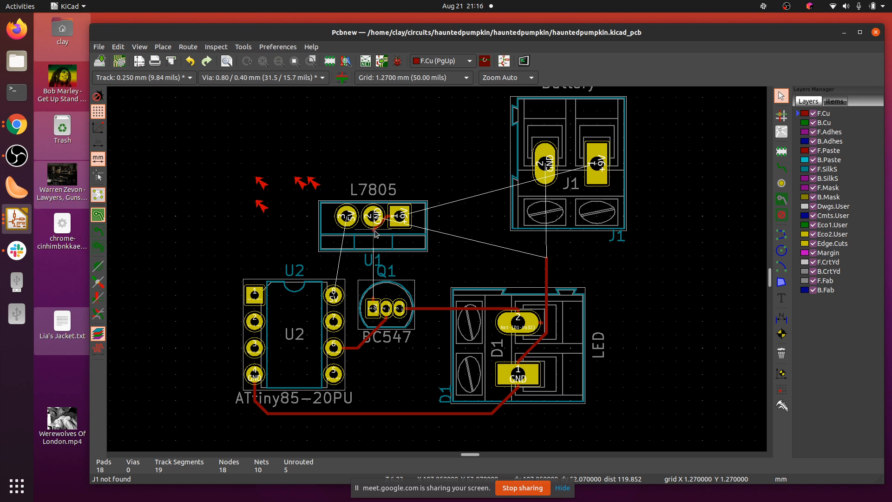
{"action": "scroll", "coordinate": [374, 230], "scroll_direction": "up", "scroll_amount": 1}
{"action": "scroll", "coordinate": [437, 272], "scroll_direction": "up", "scroll_amount": 3}
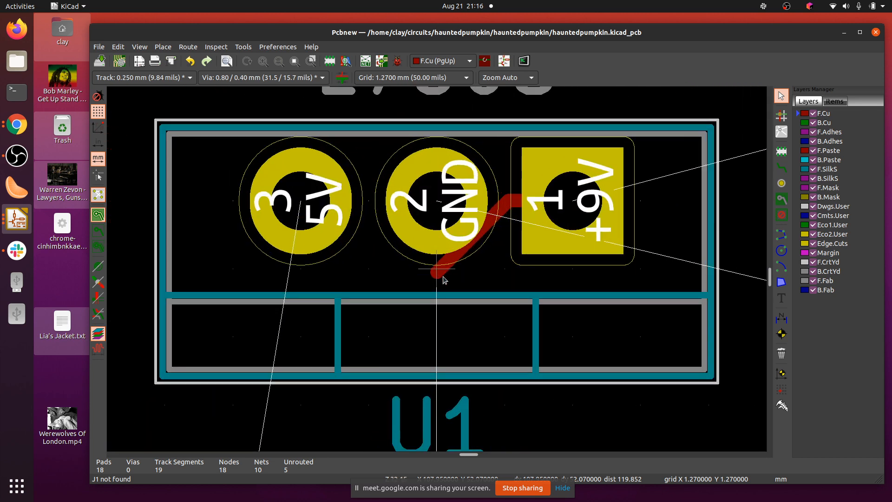
{"action": "left_click", "coordinate": [439, 278]}
{"action": "key", "text": "Delete"}
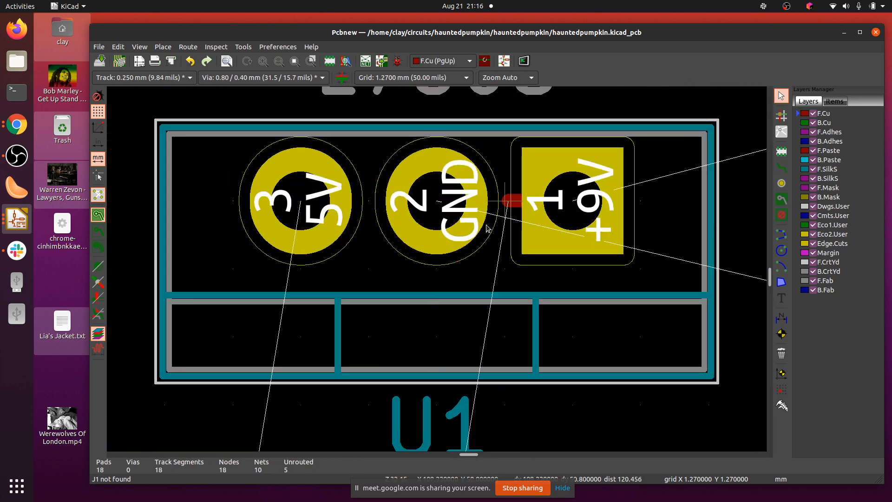
{"action": "left_click", "coordinate": [508, 204]}
{"action": "key", "text": "Delete"}
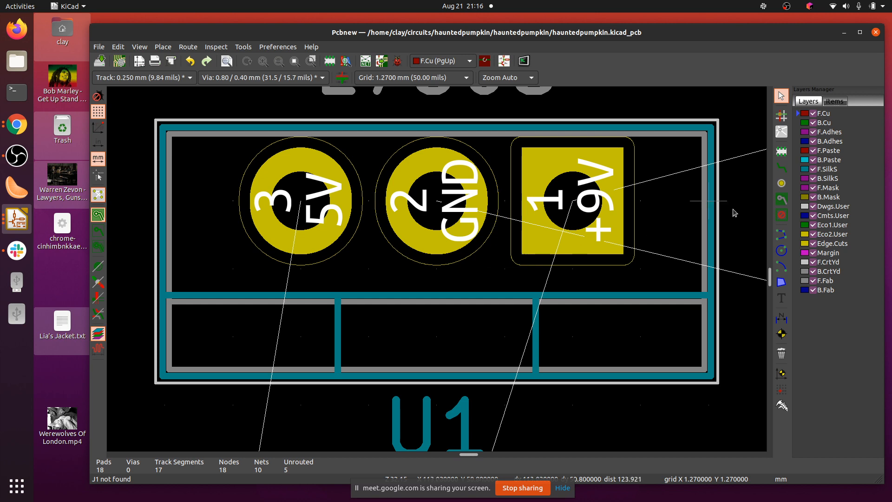
Route a GND track on F.Cu from U1 pin 2 around the outer left side of U2 to U2 pin 4.
{"action": "scroll", "coordinate": [694, 216], "scroll_direction": "down", "scroll_amount": 3}
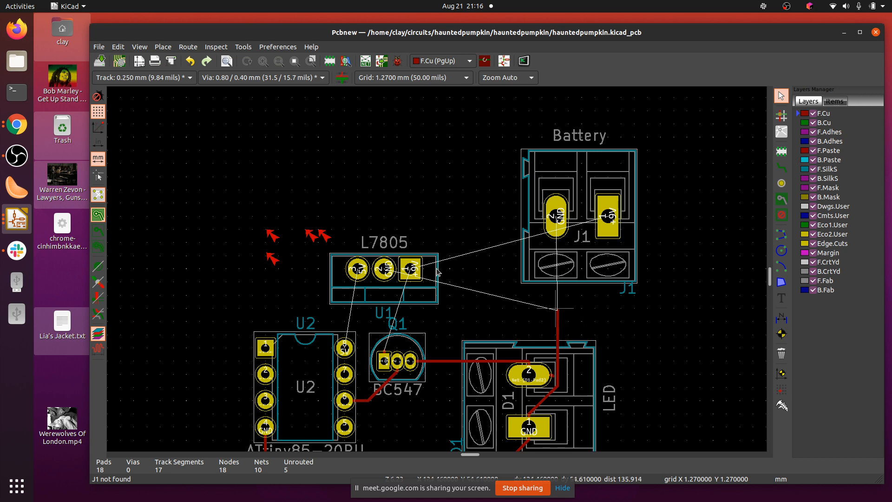
{"action": "scroll", "coordinate": [558, 312], "scroll_direction": "down", "scroll_amount": 1}
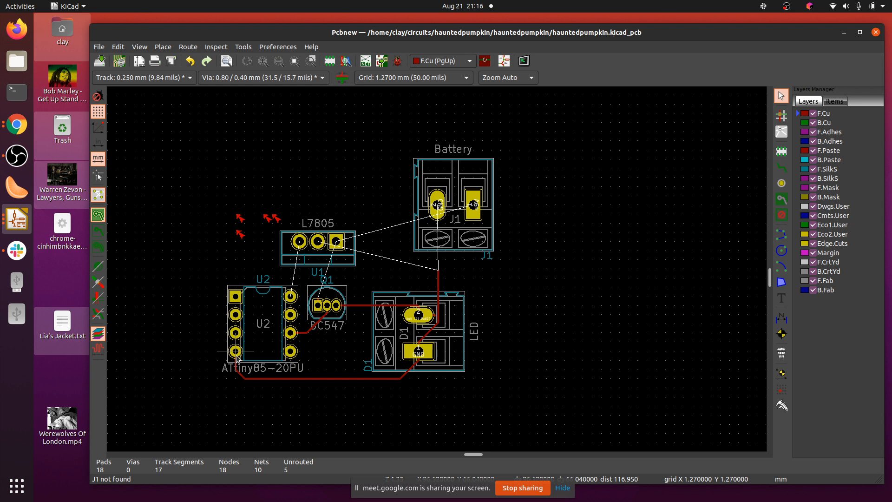
{"action": "left_click", "coordinate": [782, 168]}
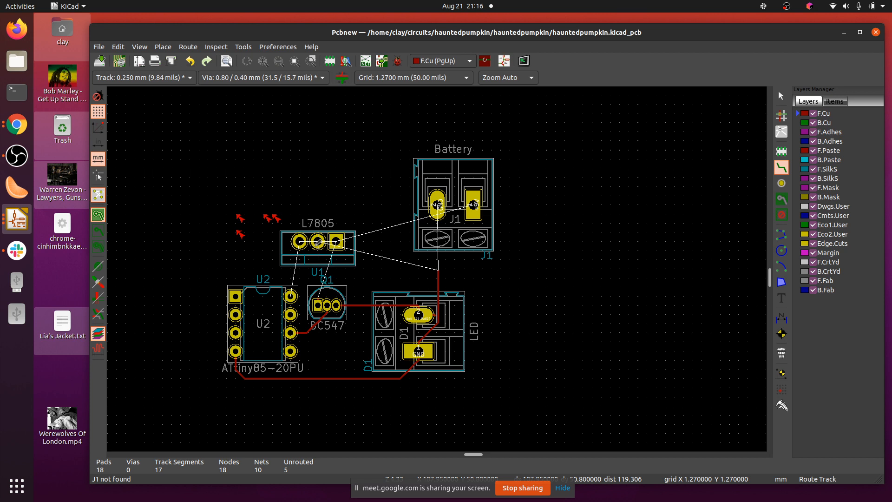
{"action": "left_click", "coordinate": [318, 241]}
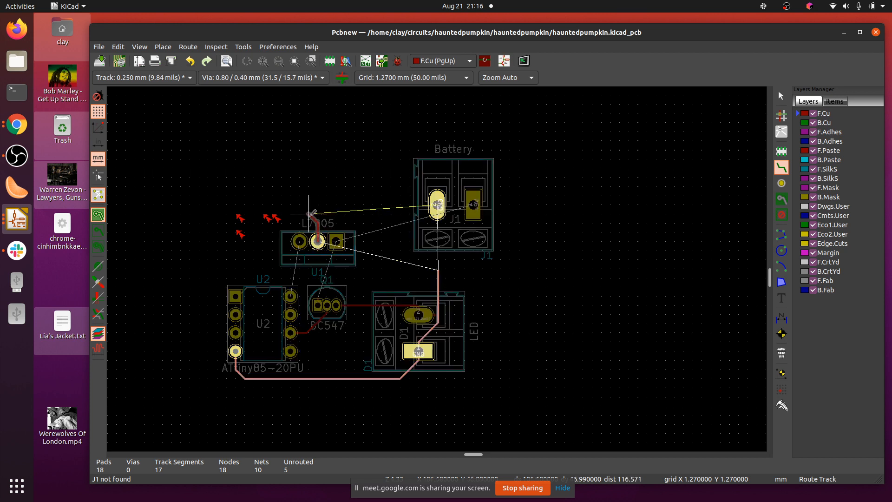
{"action": "left_click", "coordinate": [300, 214]}
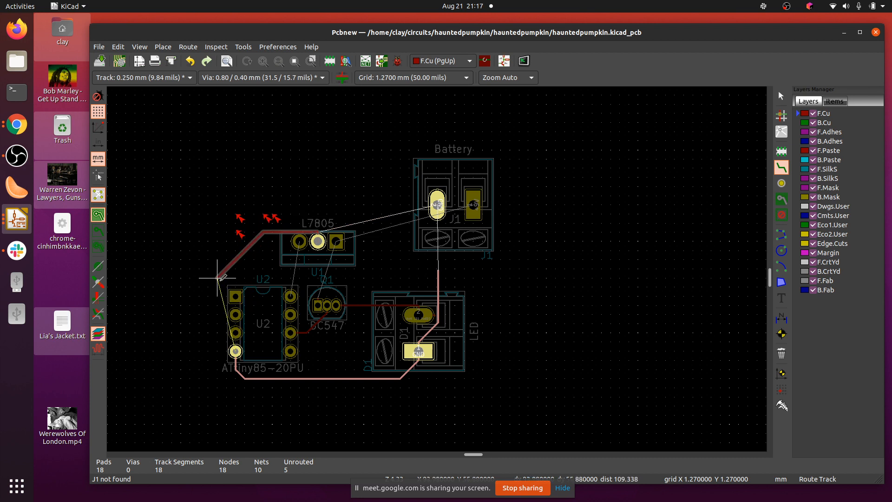
{"action": "left_click", "coordinate": [235, 350]}
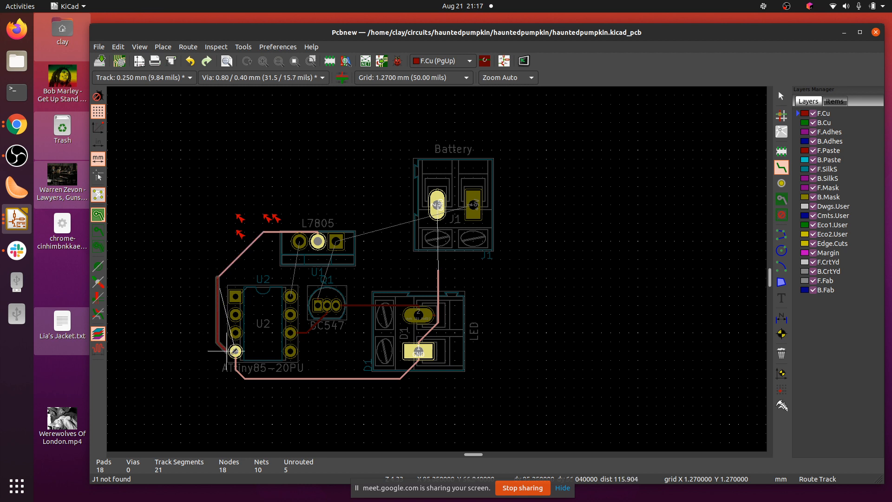
{"action": "left_click", "coordinate": [236, 350]}
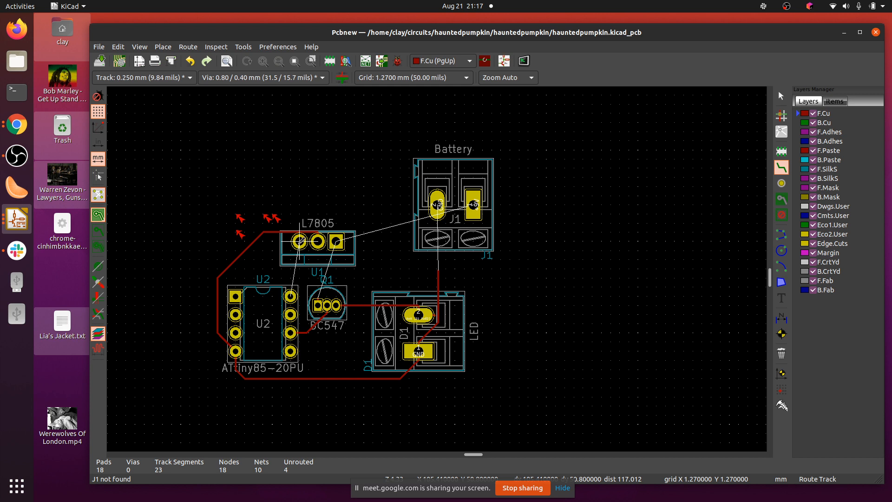
Route the 5V track from U1 pin 3 to U2 pin 8 and the +9V track from U1 pin 1 to Q1's first pad.
{"action": "left_click", "coordinate": [299, 241]}
{"action": "left_click", "coordinate": [290, 296]}
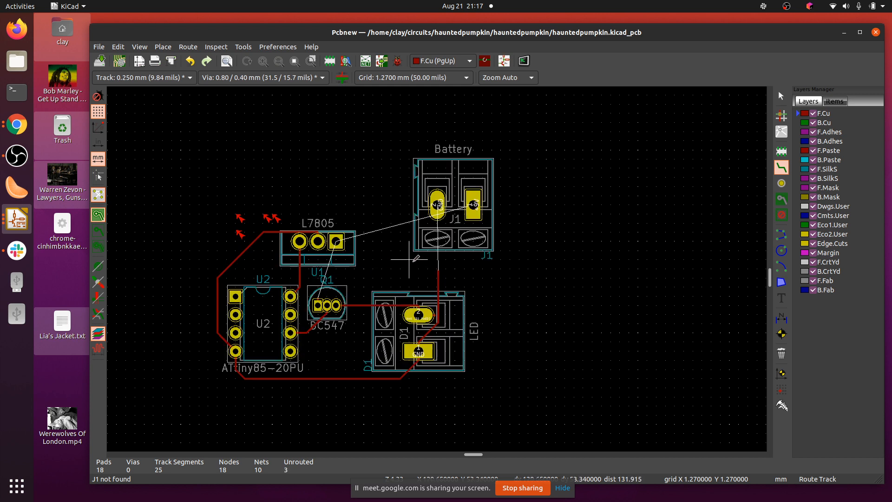
{"action": "left_click", "coordinate": [336, 241]}
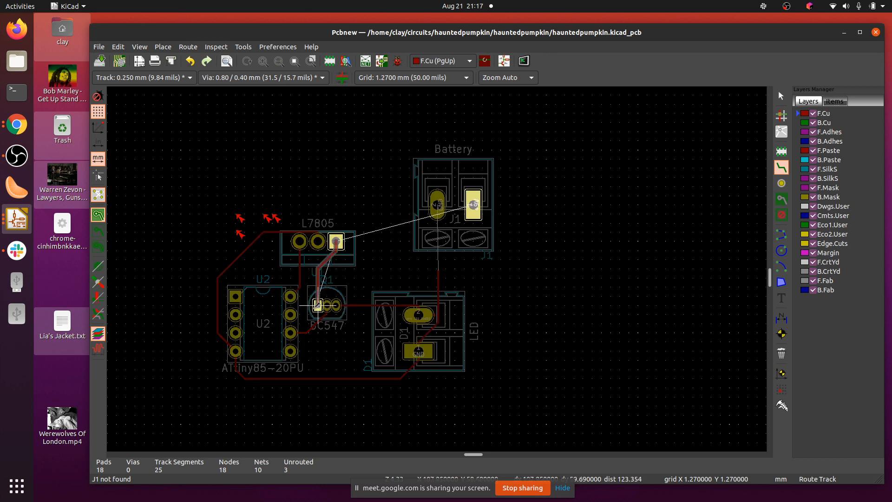
{"action": "left_click", "coordinate": [317, 305]}
Route a +9V track from U1 pin 1 diagonally up and over J1's GND pad to J1's +9V pad.
{"action": "left_click", "coordinate": [336, 241]}
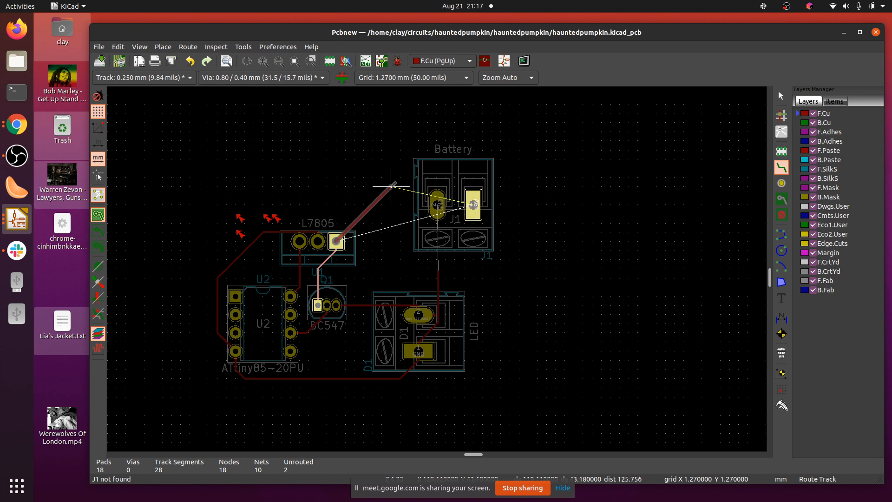
{"action": "left_click", "coordinate": [400, 177]}
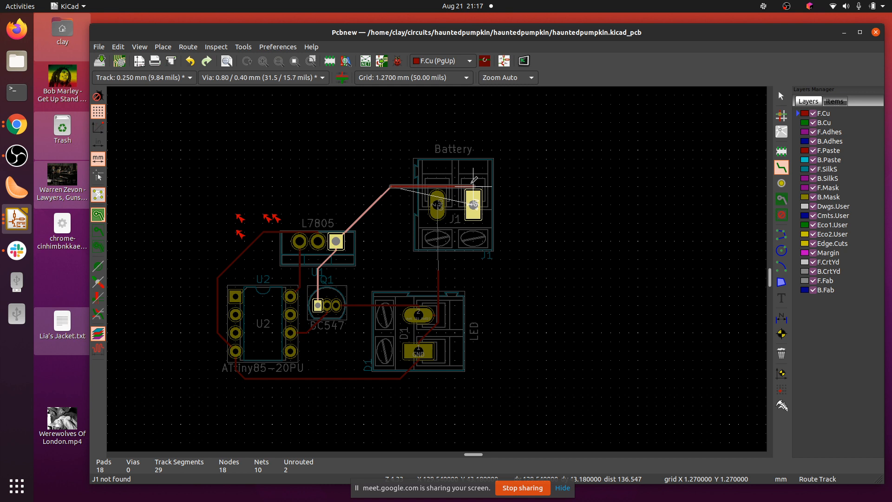
{"action": "left_click", "coordinate": [474, 204]}
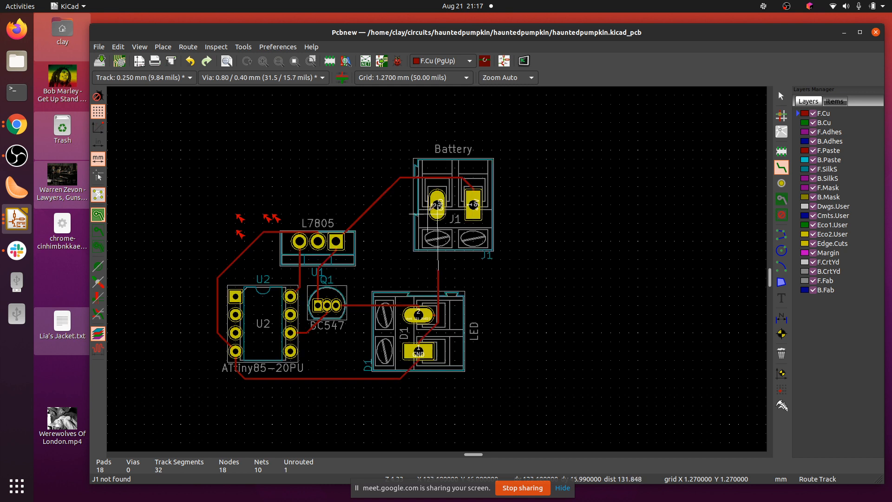
Route a GND track from J1 pin 2 straight down onto the vertical GND track of D1.
{"action": "left_click", "coordinate": [438, 204]}
{"action": "double_click", "coordinate": [438, 205]}
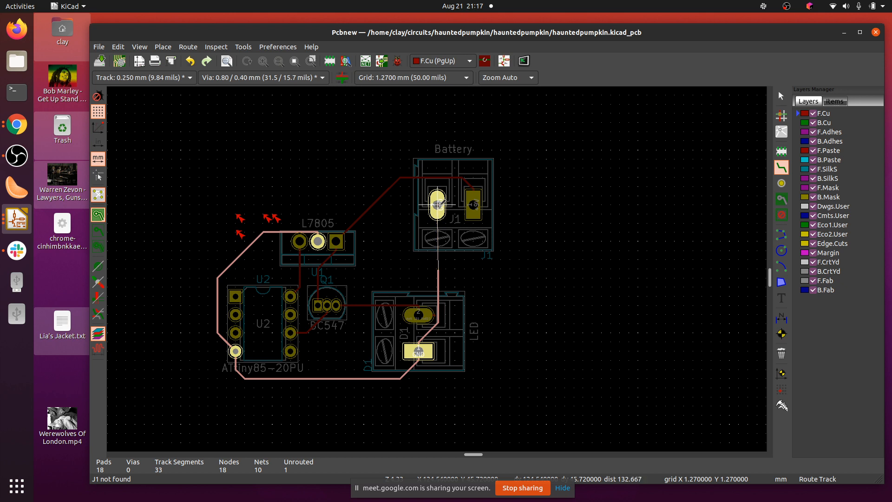
{"action": "left_click", "coordinate": [438, 230]}
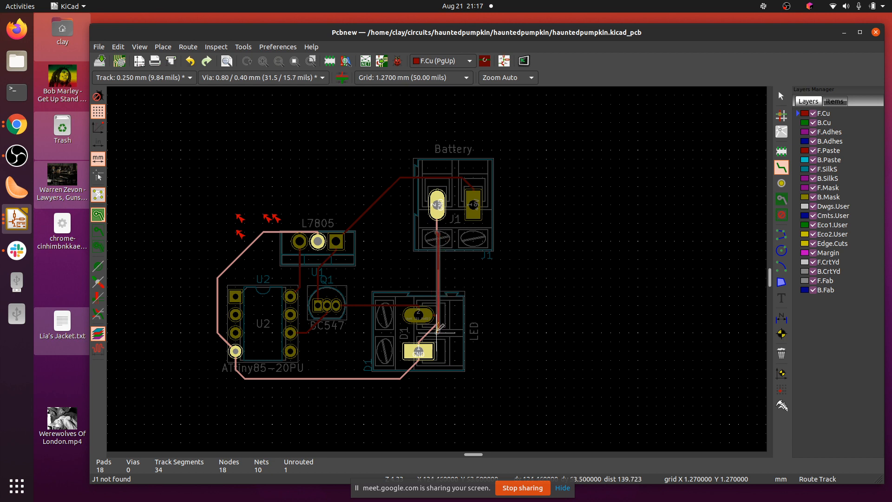
{"action": "left_click", "coordinate": [437, 328]}
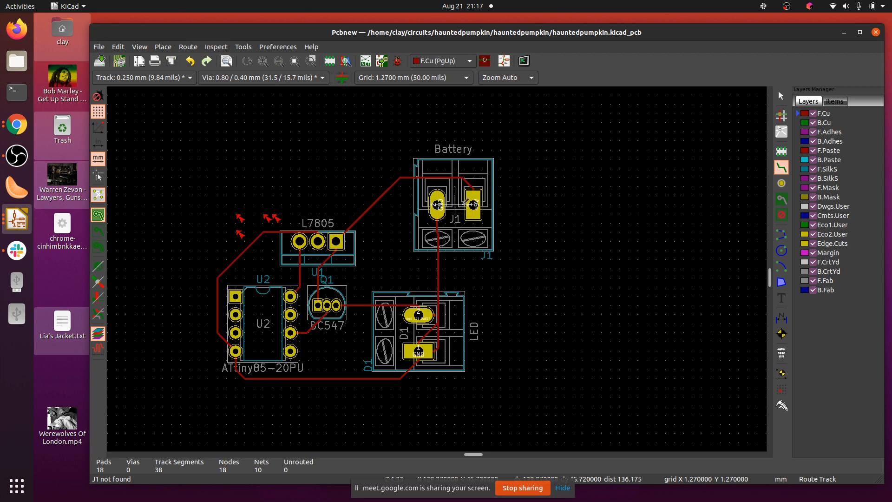
Select the J1 battery terminal with its attached track ends and move it a short way to the right and slightly up.
{"action": "left_click", "coordinate": [781, 96]}
{"action": "left_click_drag", "start_coordinate": [400, 139], "coordinate": [509, 278]}
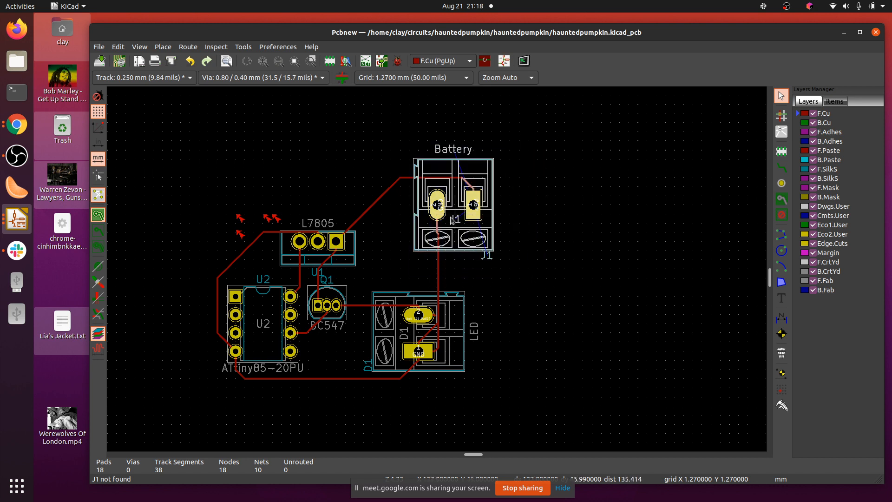
{"action": "left_click_drag", "start_coordinate": [452, 221], "coordinate": [511, 220]}
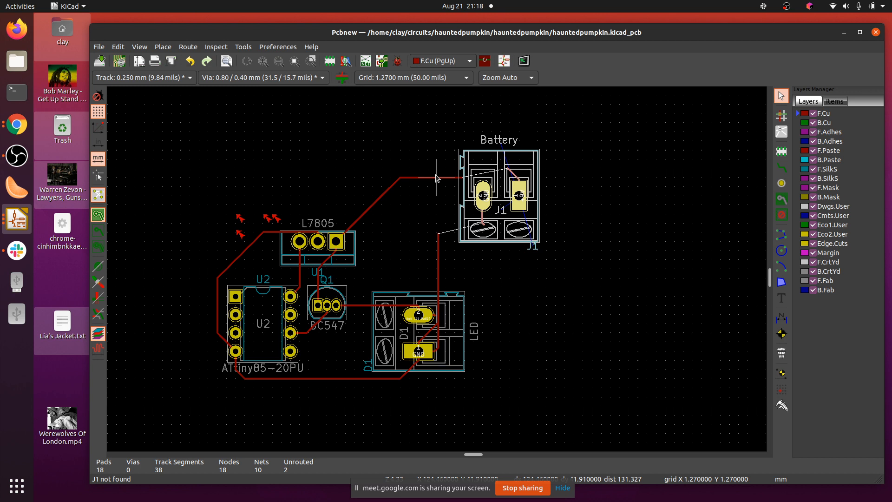
Delete the horizontal and diagonal +9V track segments between U1 and J1, and the vertical GND segment below J1 pin 2.
{"action": "key", "text": "Escape"}
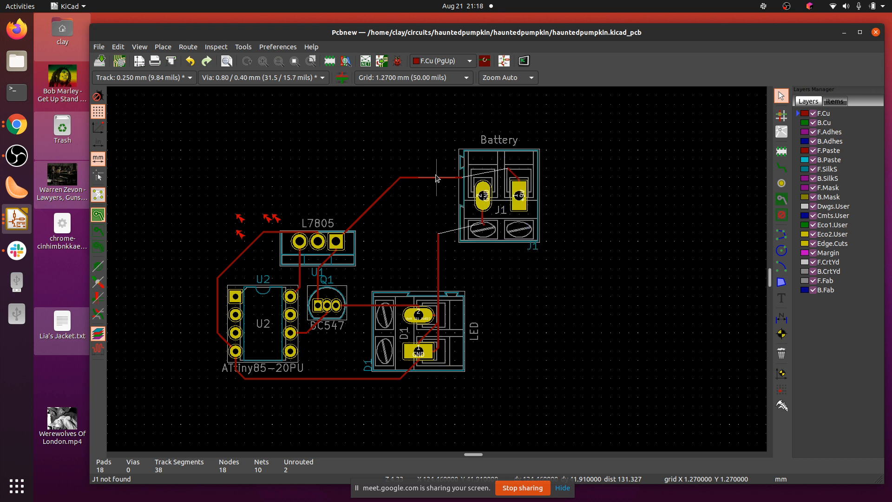
{"action": "left_click", "coordinate": [432, 178]}
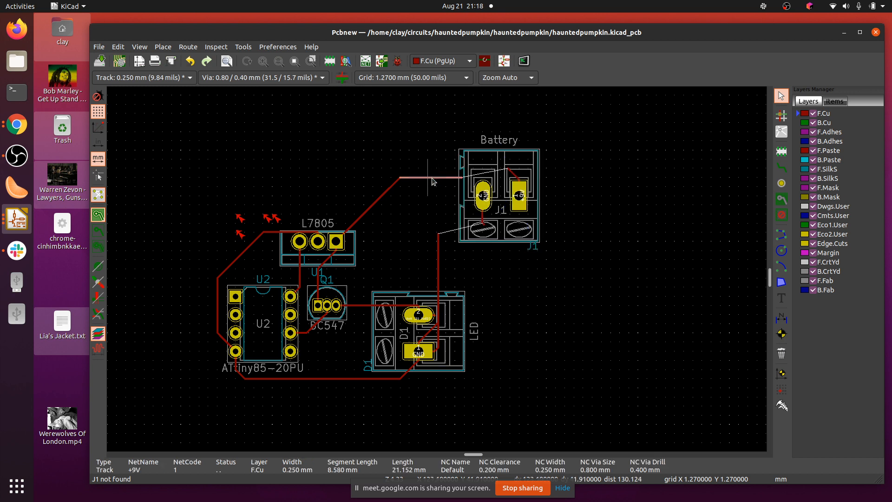
{"action": "key", "text": "Delete"}
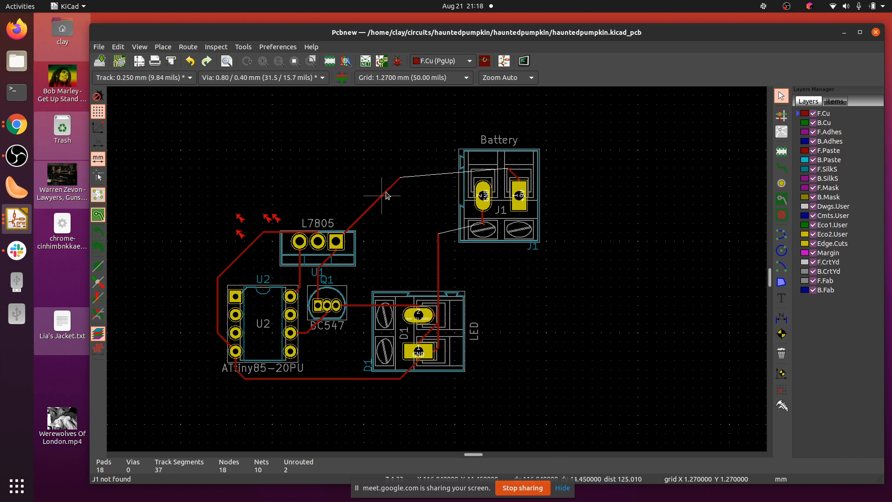
{"action": "left_click", "coordinate": [383, 196]}
{"action": "key", "text": "Delete"}
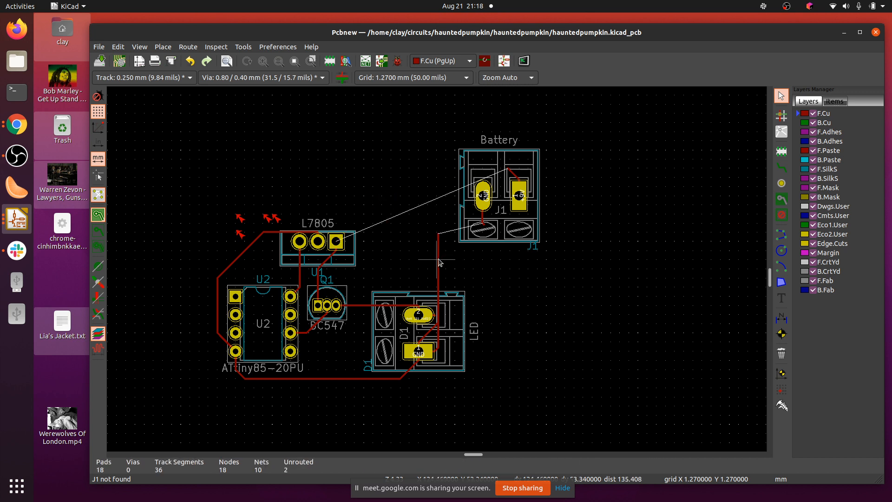
{"action": "left_click", "coordinate": [484, 221]}
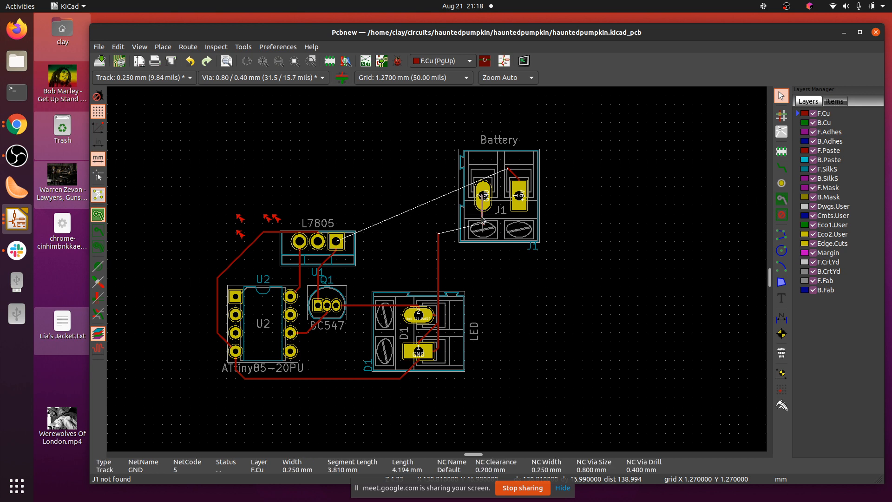
{"action": "key", "text": "Delete"}
{"action": "left_click", "coordinate": [515, 181]}
{"action": "key", "text": "Delete"}
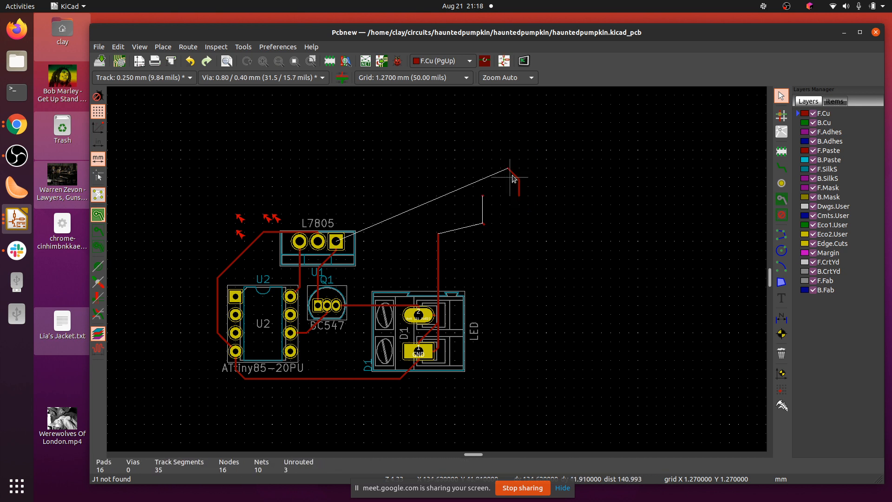
{"action": "key", "text": "ctrl+z"}
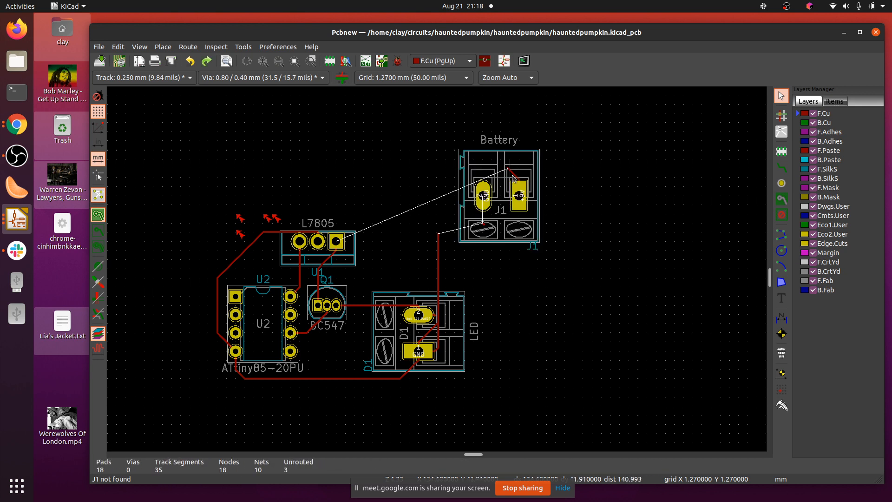
Delete the leftover diagonal +9V track segment above J1 pin 1 and the short stub entering that pad.
{"action": "scroll", "coordinate": [514, 178], "scroll_direction": "up", "scroll_amount": 4}
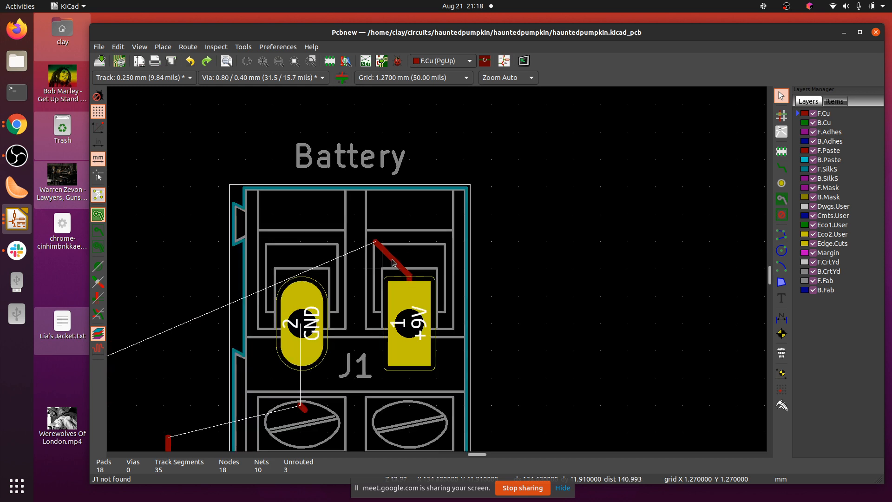
{"action": "scroll", "coordinate": [388, 255], "scroll_direction": "up", "scroll_amount": 3}
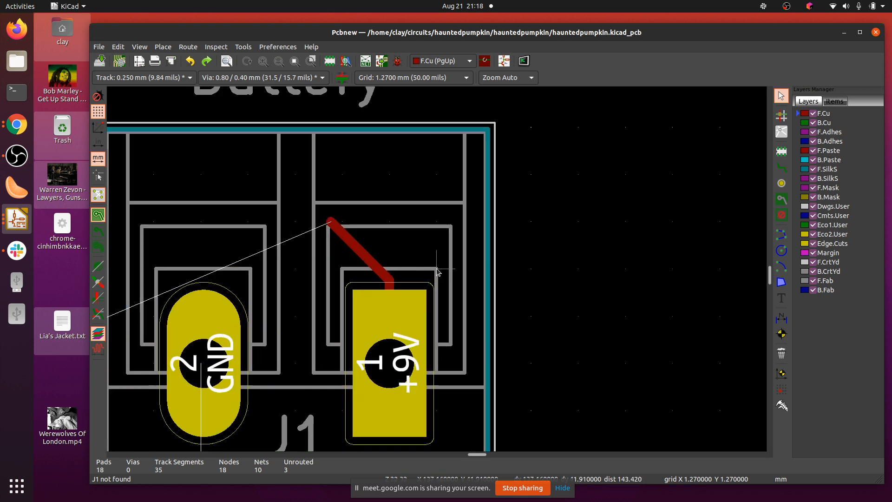
{"action": "left_click", "coordinate": [343, 246]}
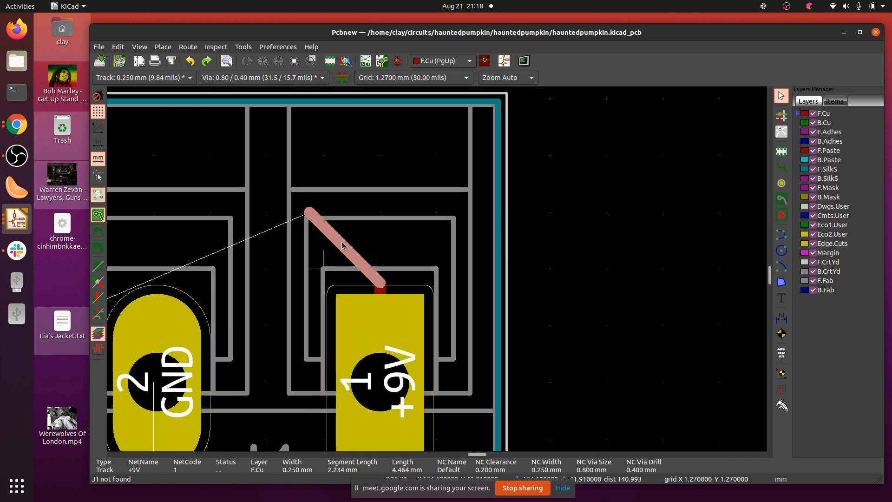
{"action": "key", "text": "Delete"}
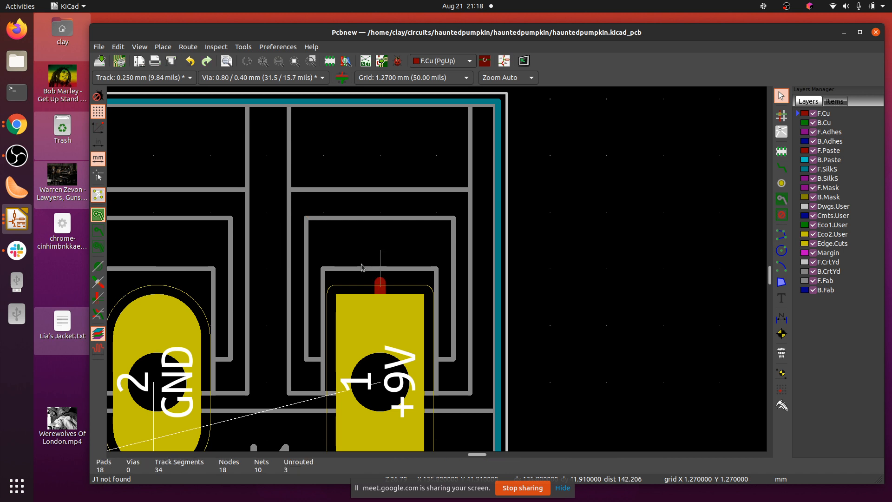
{"action": "left_click", "coordinate": [379, 281]}
{"action": "key", "text": "Delete"}
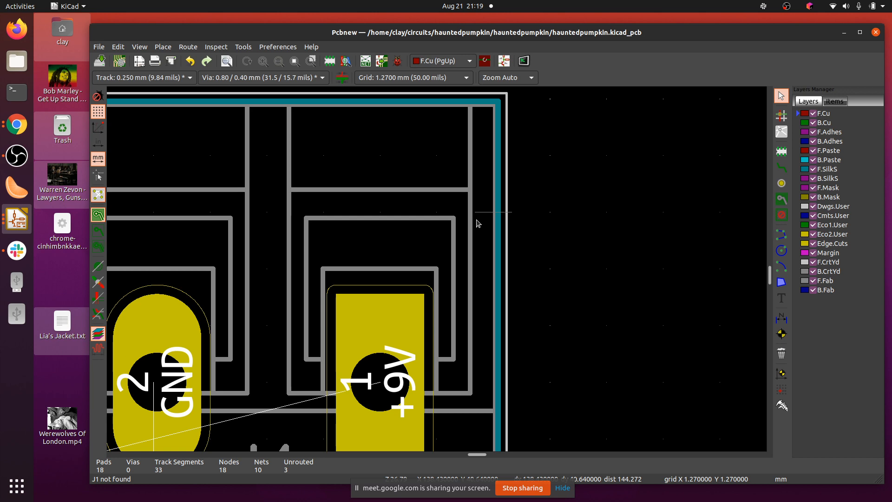
Delete the tiny leftover GND track stub over the screw symbol below J1 pin 2.
{"action": "scroll", "coordinate": [508, 235], "scroll_direction": "down", "scroll_amount": 3}
{"action": "scroll", "coordinate": [436, 272], "scroll_direction": "down", "scroll_amount": 2}
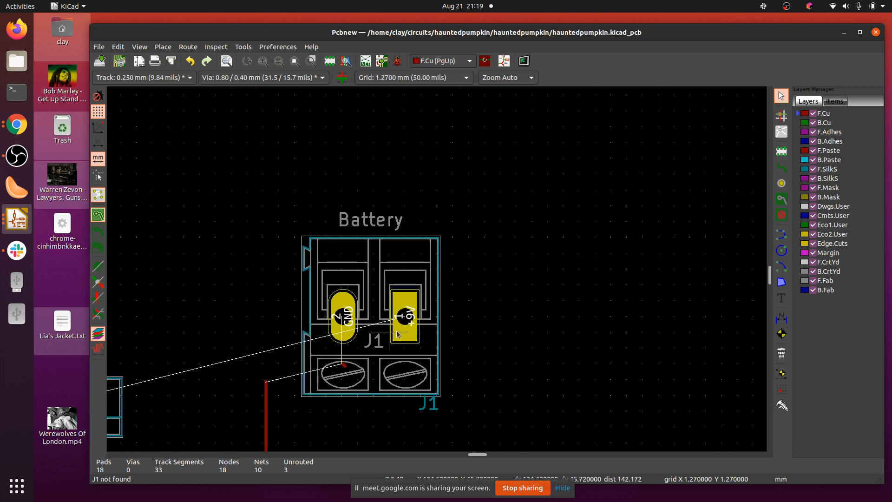
{"action": "left_click", "coordinate": [346, 367]}
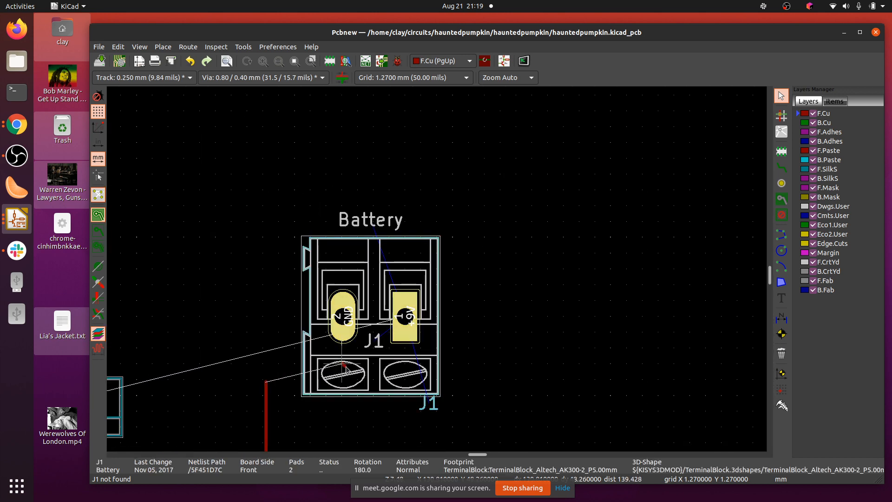
{"action": "scroll", "coordinate": [347, 367], "scroll_direction": "up", "scroll_amount": 3}
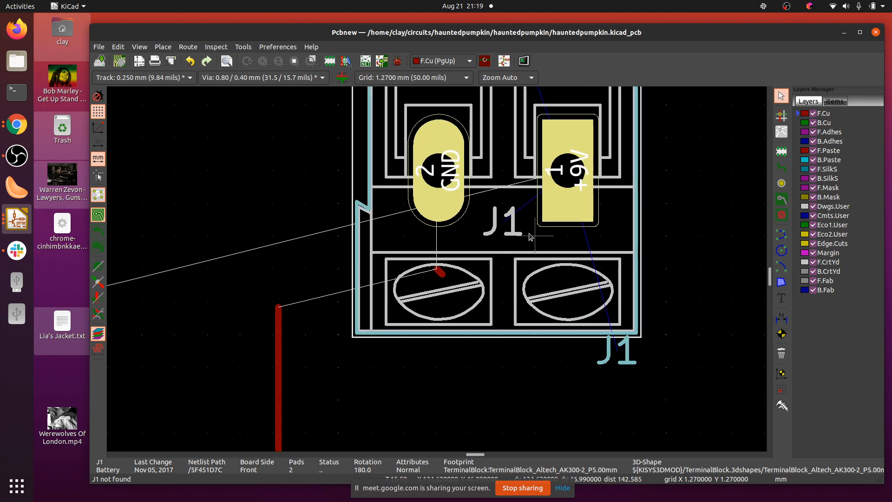
{"action": "scroll", "coordinate": [353, 337], "scroll_direction": "up", "scroll_amount": 2}
{"action": "left_click", "coordinate": [314, 347]}
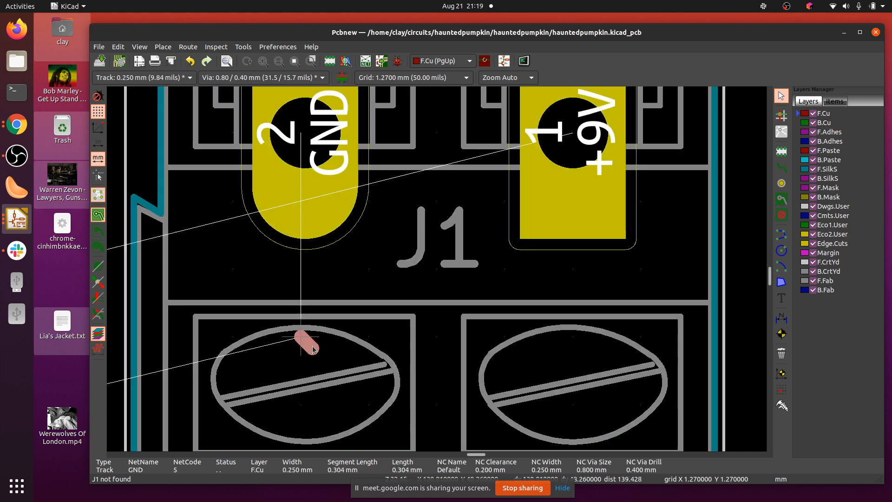
{"action": "key", "text": "Delete"}
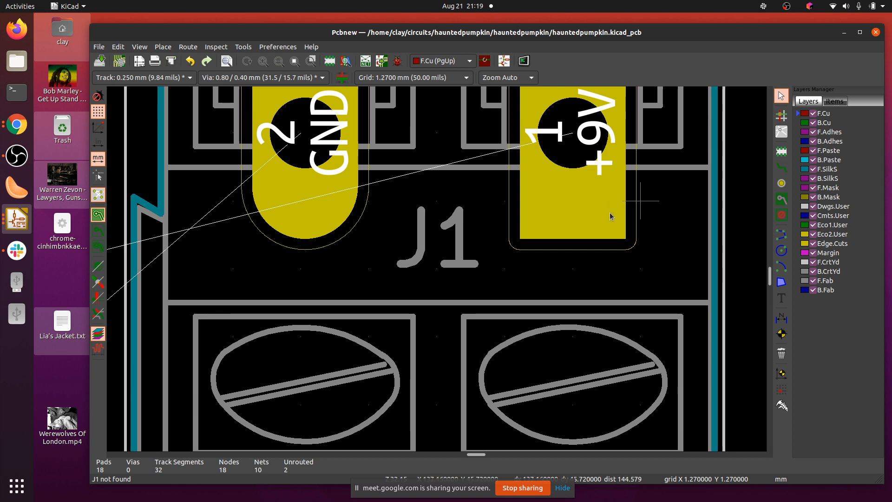
Delete the track stub beside D1 pin 2, the diagonal GND segment between D1's pads and the short GND stub over D1 pin 1.
{"action": "scroll", "coordinate": [610, 213], "scroll_direction": "down", "scroll_amount": 5}
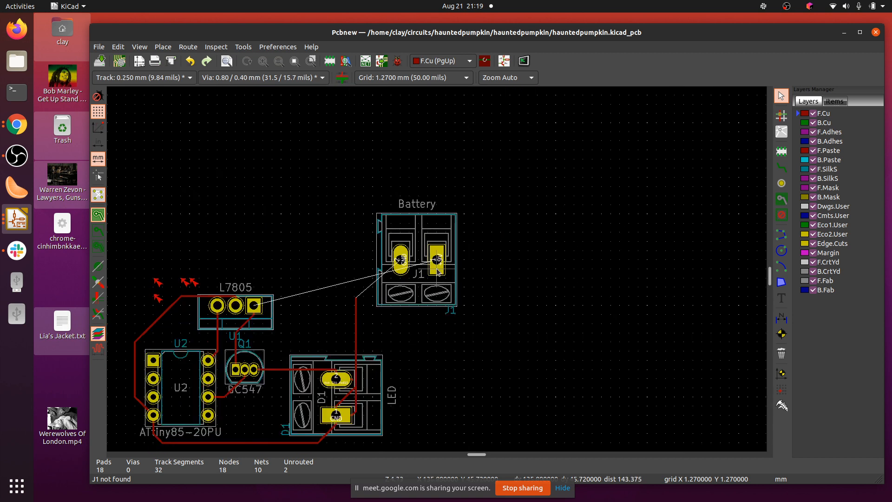
{"action": "scroll", "coordinate": [279, 352], "scroll_direction": "up", "scroll_amount": 3}
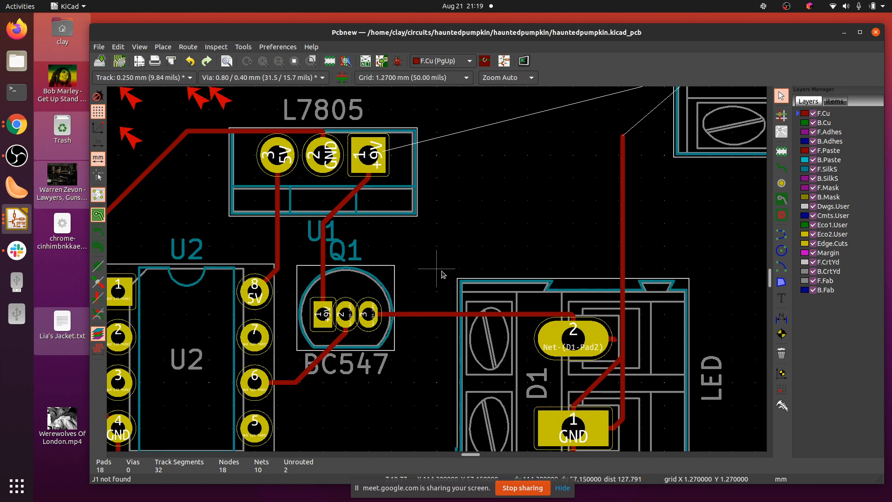
{"action": "left_click", "coordinate": [616, 344]}
{"action": "key", "text": "Delete"}
{"action": "key", "text": "Escape"}
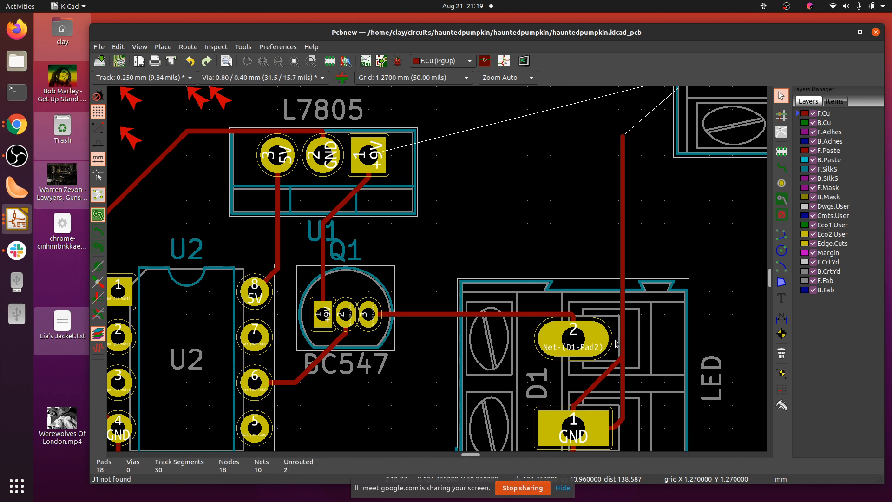
{"action": "left_click", "coordinate": [618, 364]}
{"action": "key", "text": "Delete"}
{"action": "left_click", "coordinate": [574, 411]}
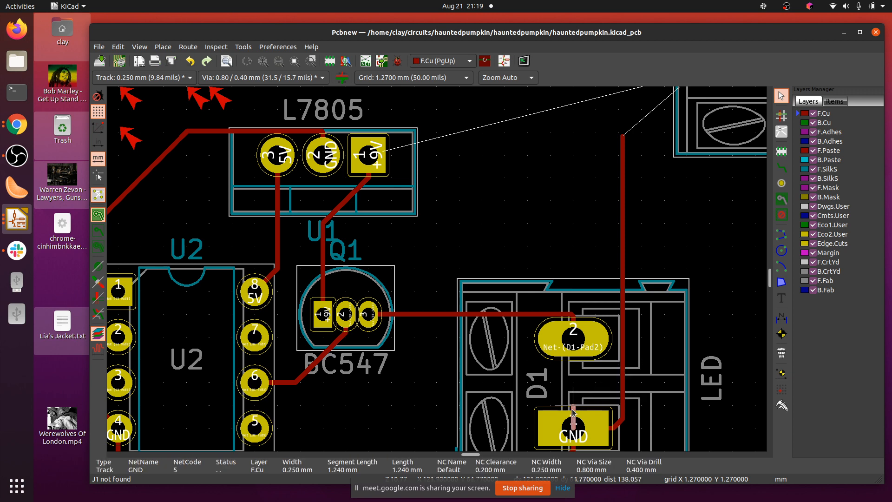
{"action": "key", "text": "Delete"}
Delete the vertical GND track running past D1's pads, together with its corner segment and the stub at D1 pin 1.
{"action": "left_click", "coordinate": [624, 420]}
{"action": "key", "text": "Delete"}
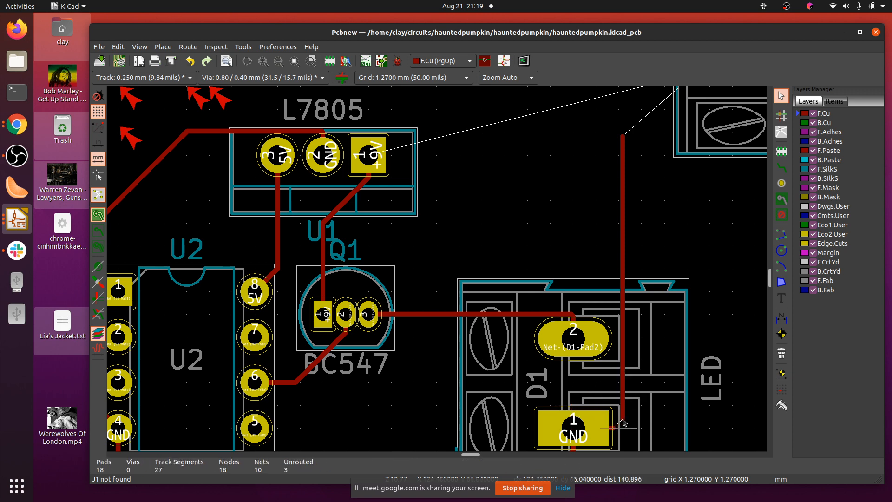
{"action": "scroll", "coordinate": [623, 421], "scroll_direction": "down", "scroll_amount": 2}
{"action": "scroll", "coordinate": [437, 268], "scroll_direction": "up", "scroll_amount": 1}
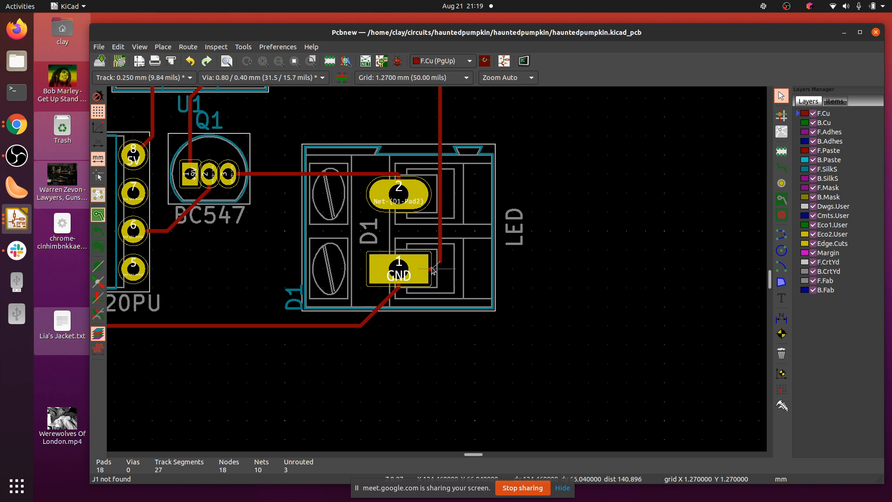
{"action": "left_click", "coordinate": [433, 270]}
{"action": "key", "text": "Delete"}
{"action": "left_click", "coordinate": [440, 257]}
{"action": "key", "text": "Delete"}
{"action": "left_click", "coordinate": [440, 188]}
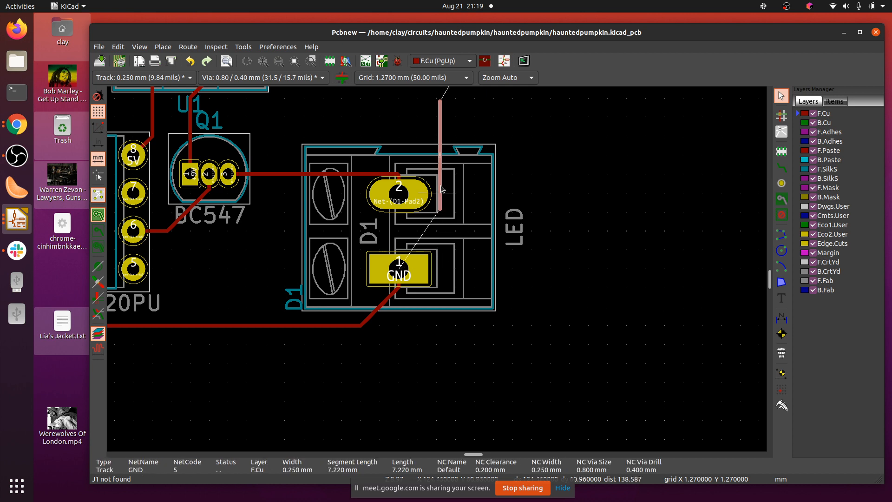
{"action": "key", "text": "Delete"}
Move the J1 battery terminal left and slightly down so it sits above D1, closer to the L7805.
{"action": "scroll", "coordinate": [460, 130], "scroll_direction": "up", "scroll_amount": 1}
{"action": "scroll", "coordinate": [437, 272], "scroll_direction": "down", "scroll_amount": 3}
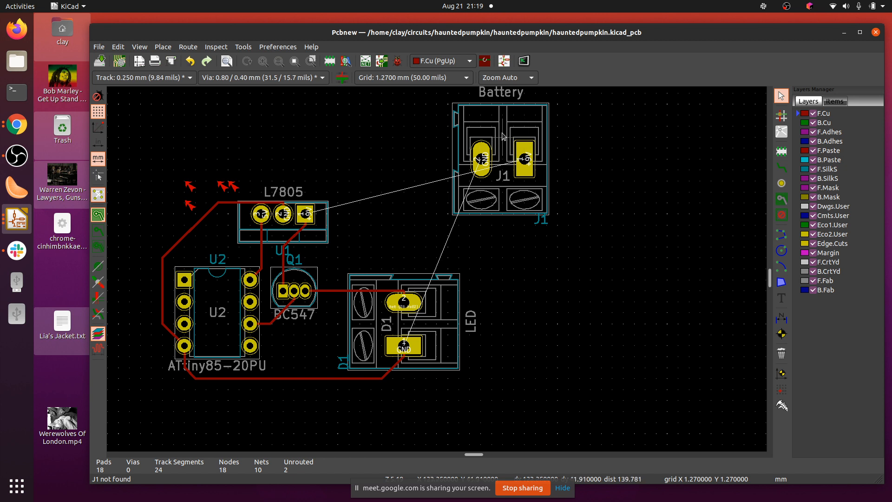
{"action": "left_click_drag", "start_coordinate": [502, 133], "coordinate": [419, 179]}
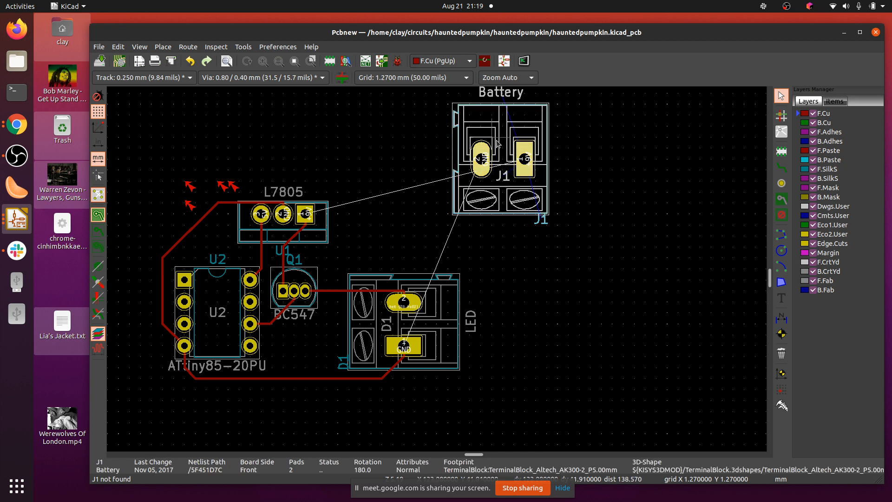
{"action": "key", "text": "m"}
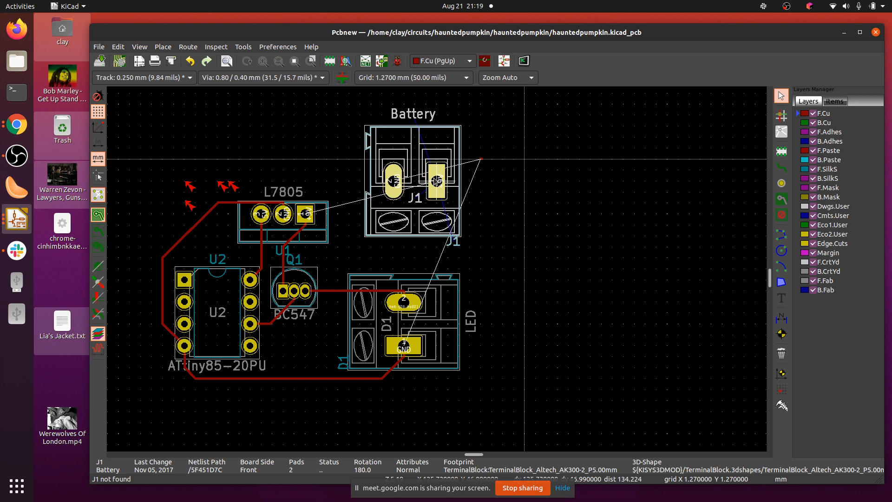
{"action": "left_click", "coordinate": [524, 158]}
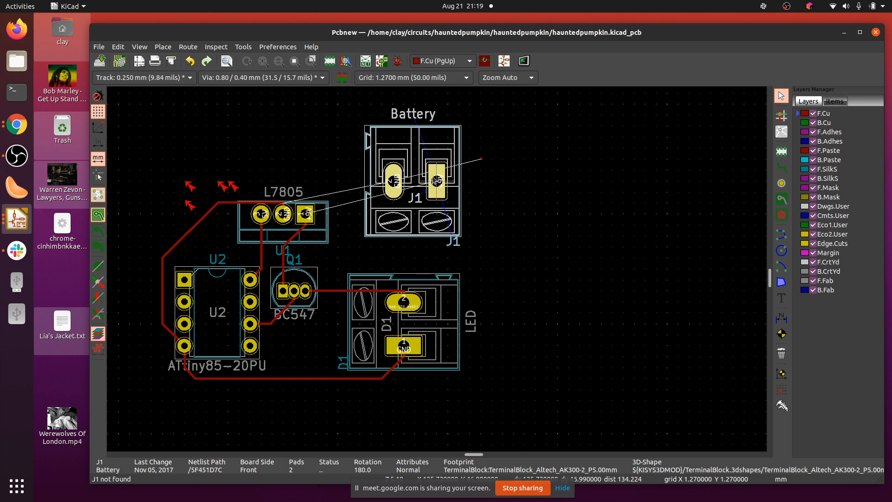
Delete the tiny stray GND track segment left beside J1's former GND pad position.
{"action": "left_click", "coordinate": [484, 162]}
{"action": "left_click", "coordinate": [482, 159]}
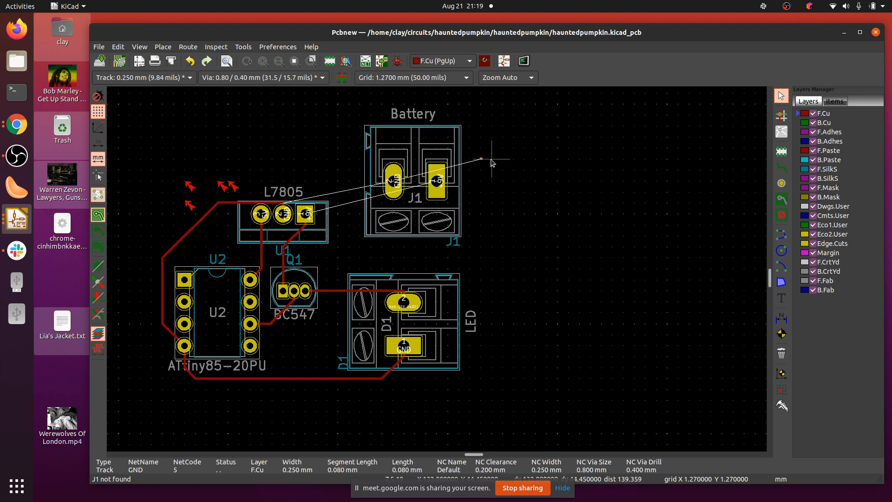
{"action": "key", "text": "Delete"}
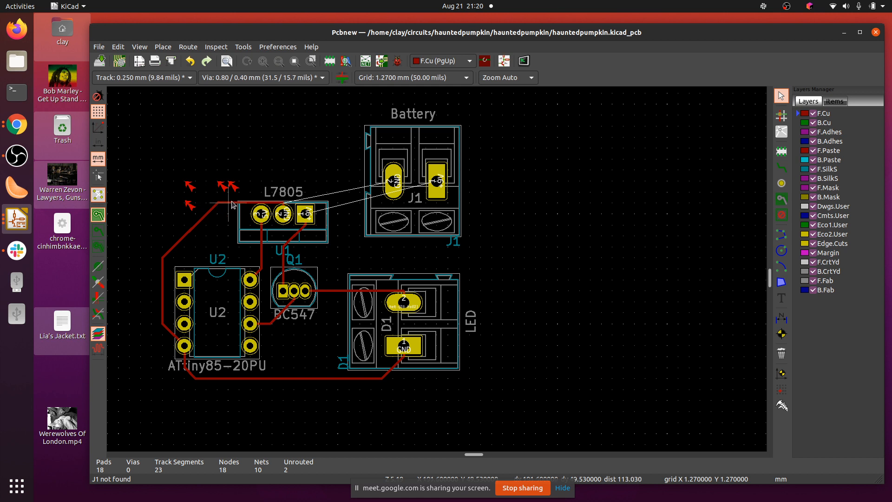
Shift the horizontal GND track above the L7805 up by one 1.27 mm grid step in 45 degree mode, keeping it connected.
{"action": "left_click", "coordinate": [781, 168]}
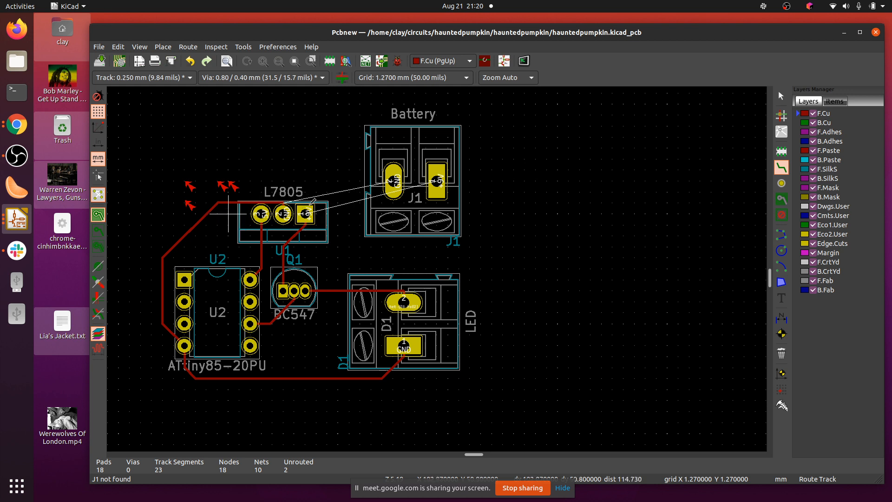
{"action": "left_click", "coordinate": [781, 96]}
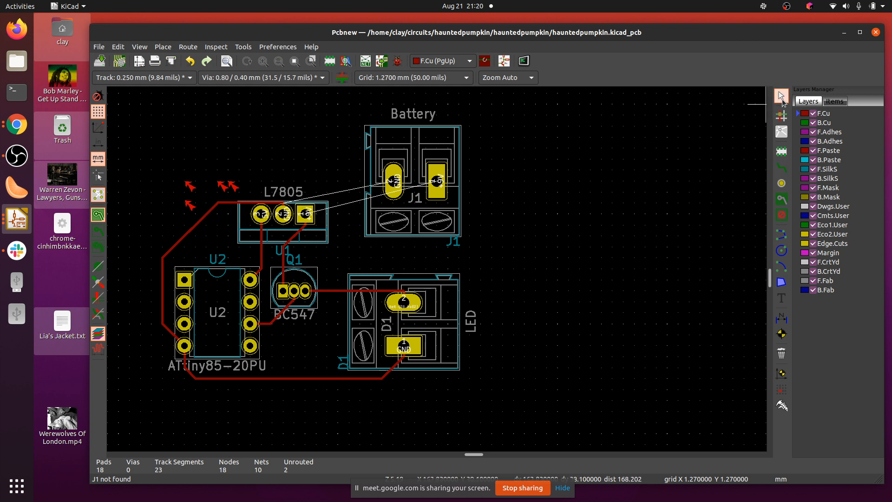
{"action": "scroll", "coordinate": [230, 202], "scroll_direction": "up", "scroll_amount": 3}
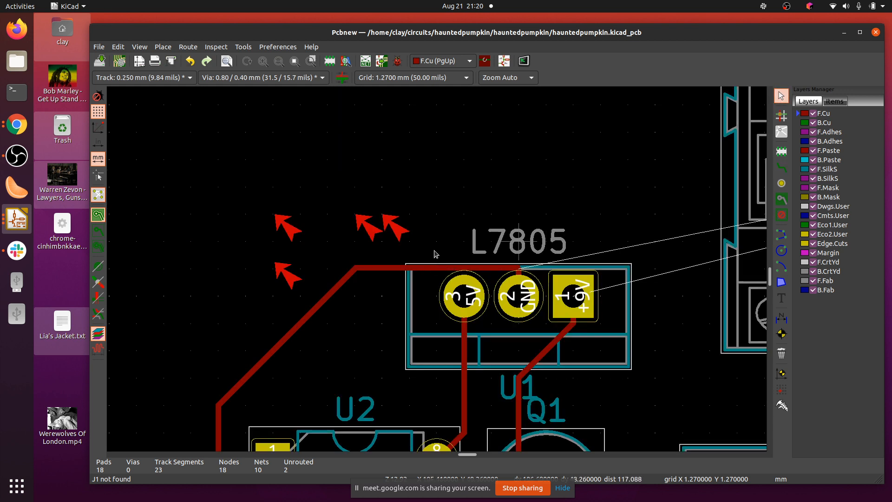
{"action": "left_click", "coordinate": [384, 268]}
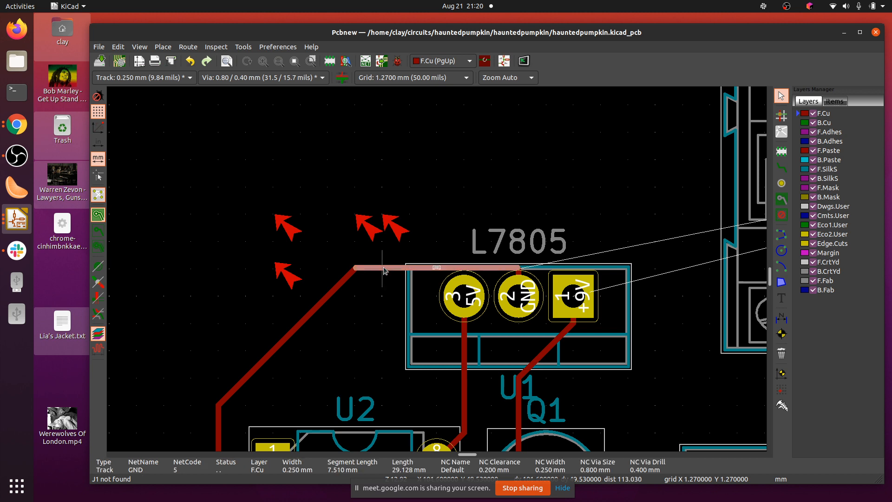
{"action": "right_click", "coordinate": [384, 270]}
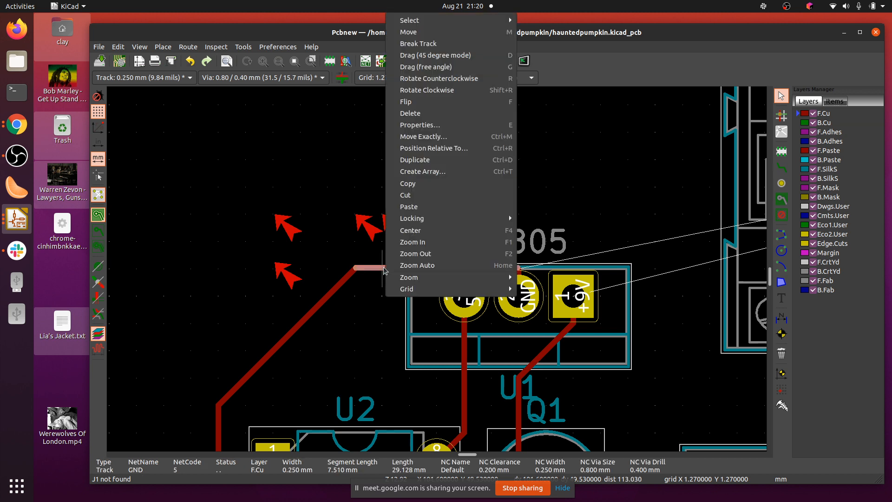
{"action": "left_click", "coordinate": [429, 56]}
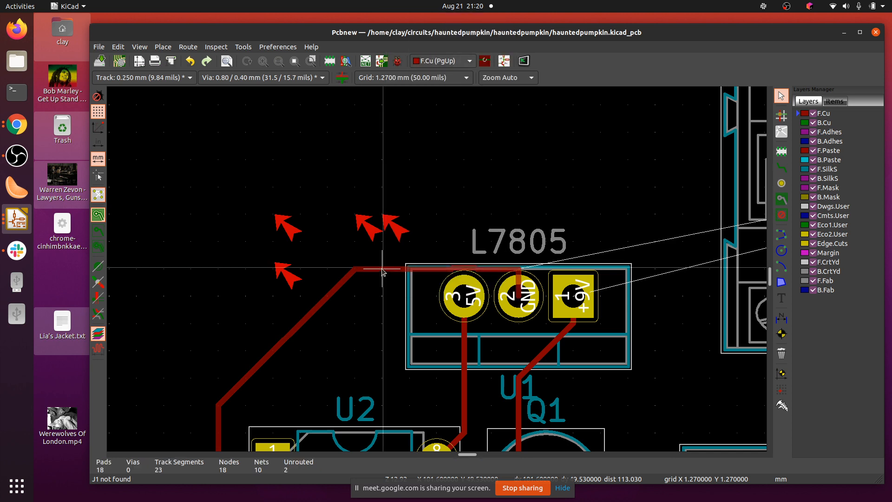
{"action": "left_click", "coordinate": [382, 240]}
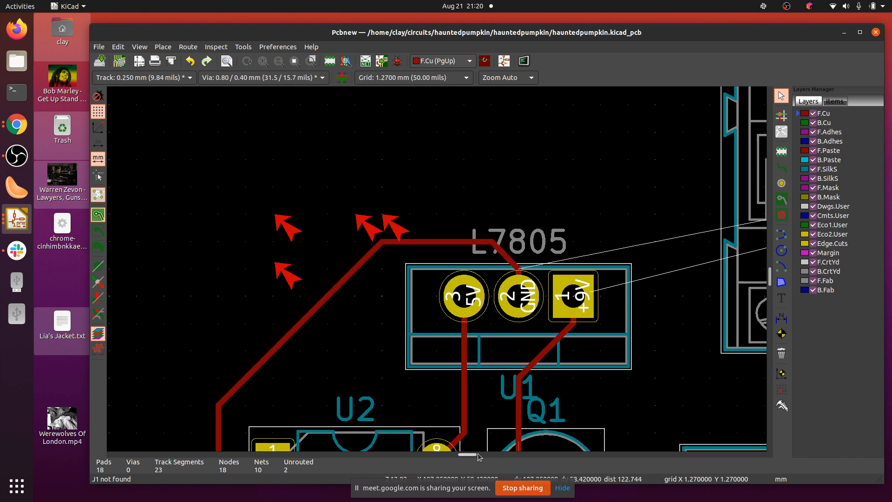
Route a GND track on F.Cu from battery terminal J1's pad 2 to the L7805's pin 2.
{"action": "left_click_drag", "start_coordinate": [471, 458], "coordinate": [501, 457]}
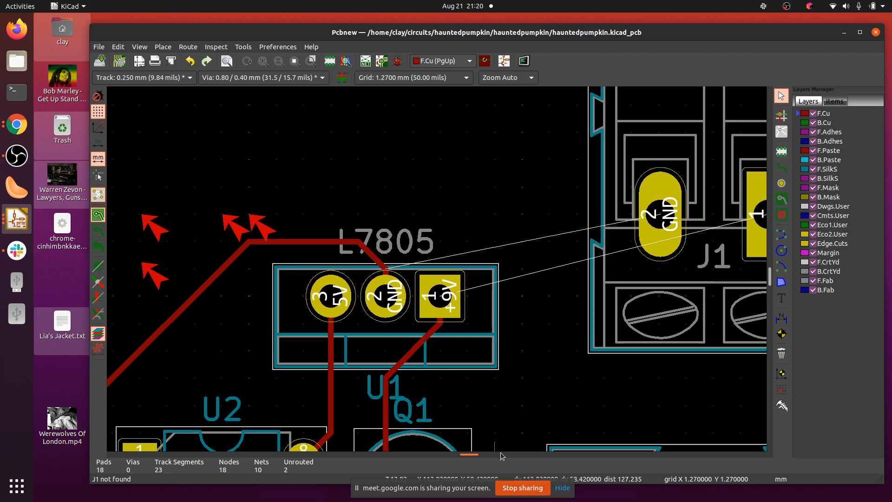
{"action": "left_click", "coordinate": [318, 246]}
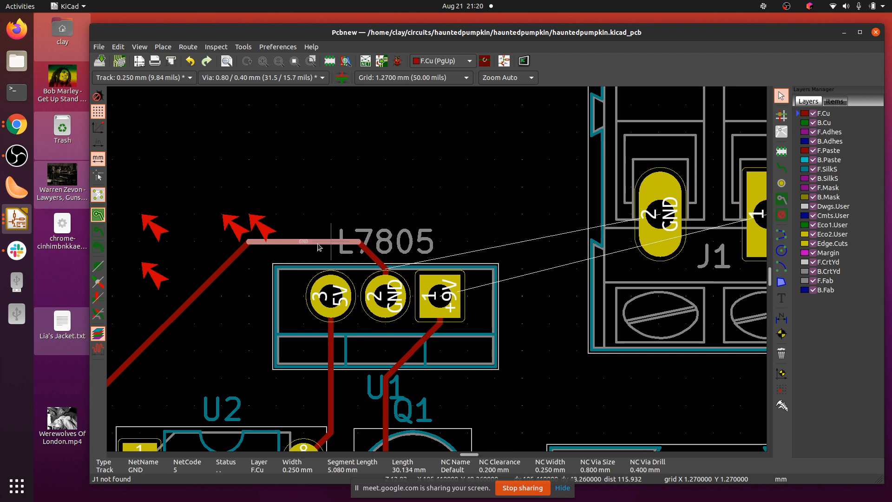
{"action": "right_click", "coordinate": [319, 247]}
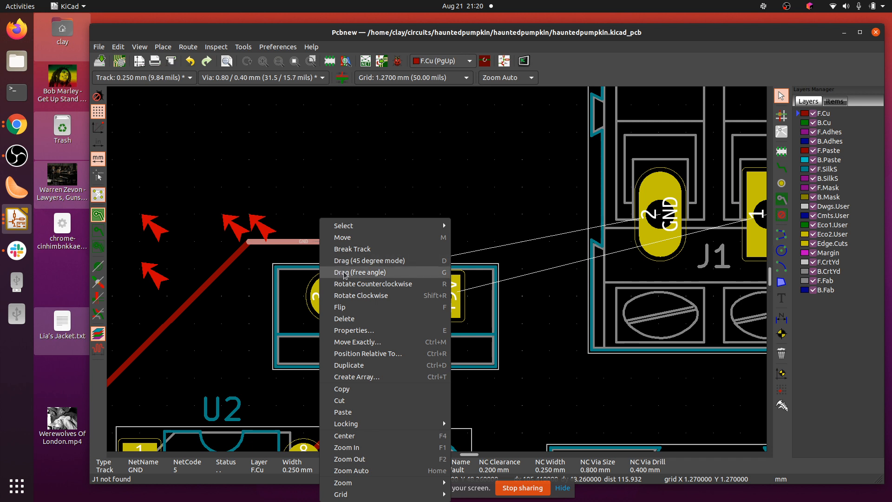
{"action": "left_click", "coordinate": [512, 166]}
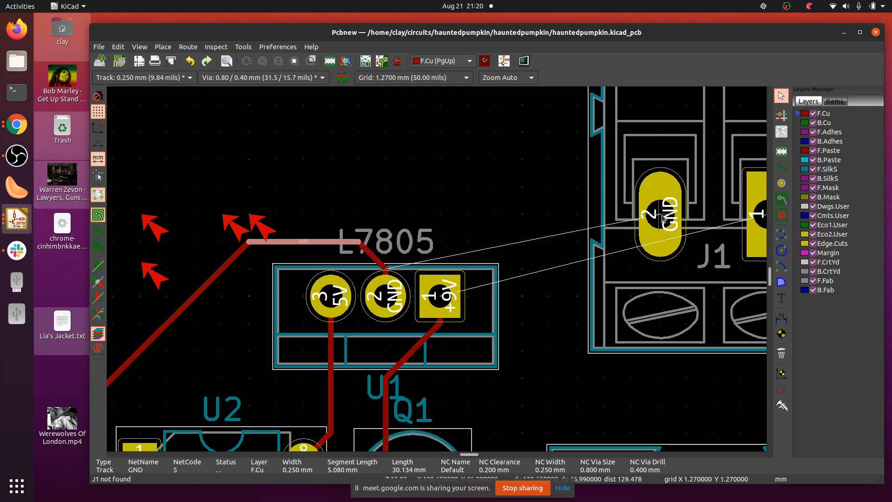
{"action": "left_click", "coordinate": [783, 168]}
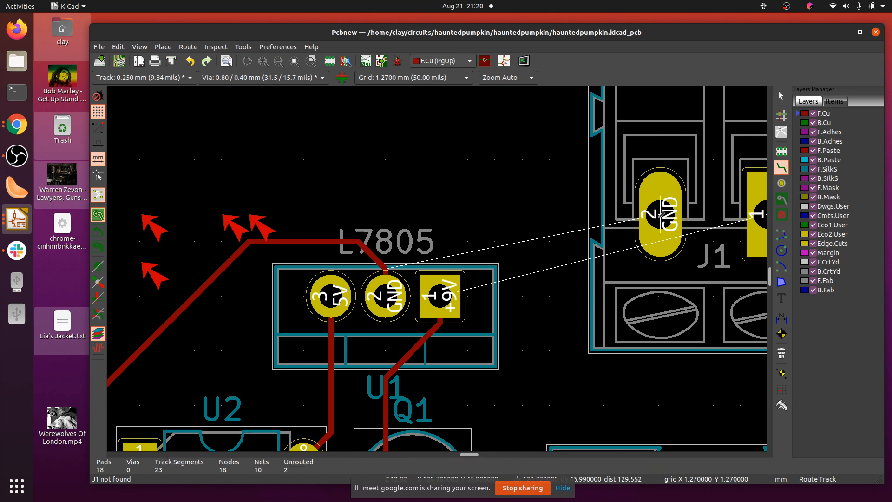
{"action": "left_click", "coordinate": [659, 215]}
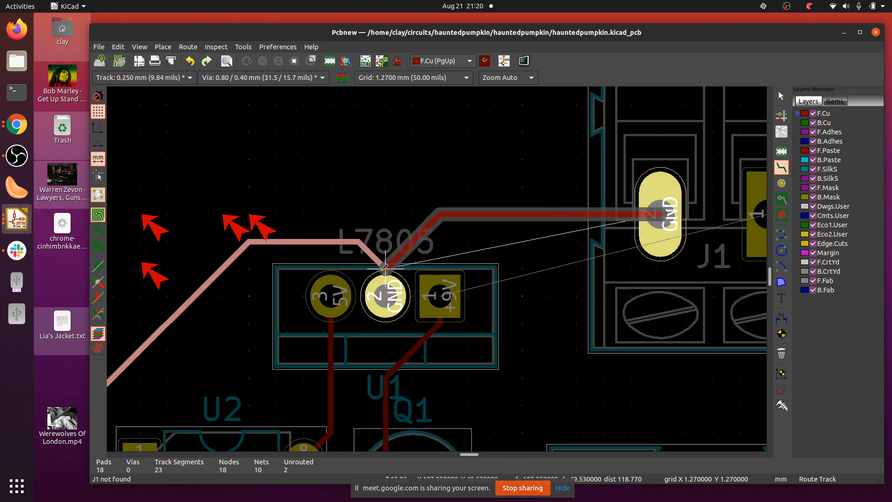
{"action": "left_click", "coordinate": [384, 268]}
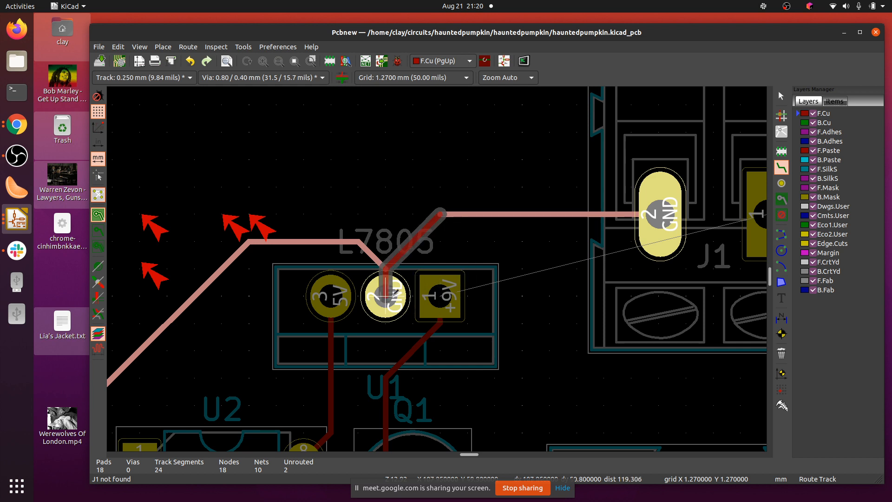
{"action": "left_click", "coordinate": [383, 292]}
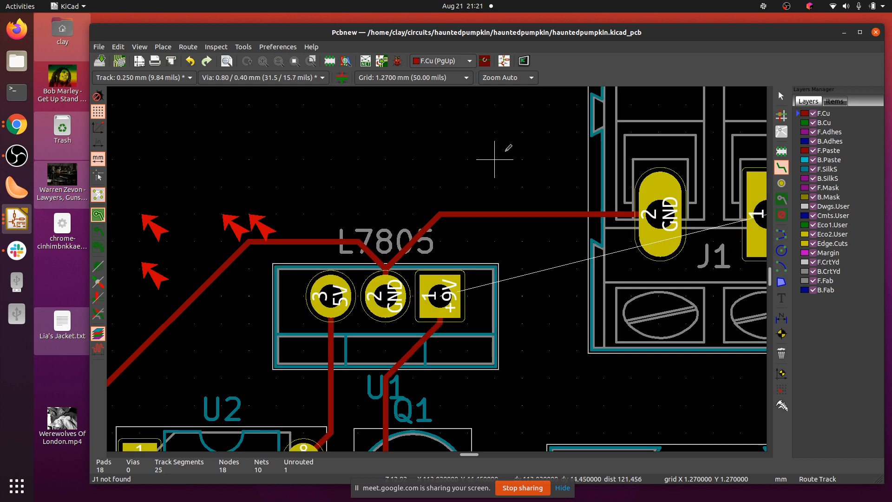
Route the +9V track from the L7805's pin 1 to J1's pad 1 and save the board.
{"action": "scroll", "coordinate": [495, 159], "scroll_direction": "down", "scroll_amount": 2}
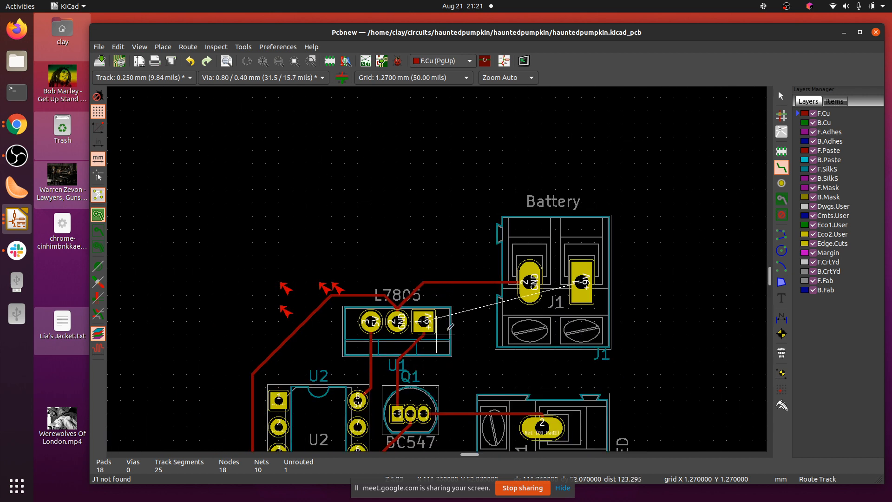
{"action": "scroll", "coordinate": [449, 328], "scroll_direction": "down", "scroll_amount": 1}
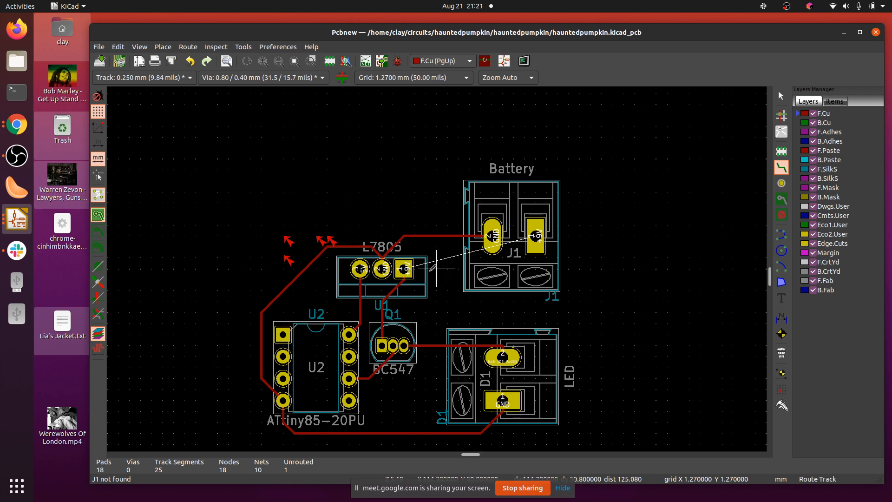
{"action": "left_click", "coordinate": [404, 268]}
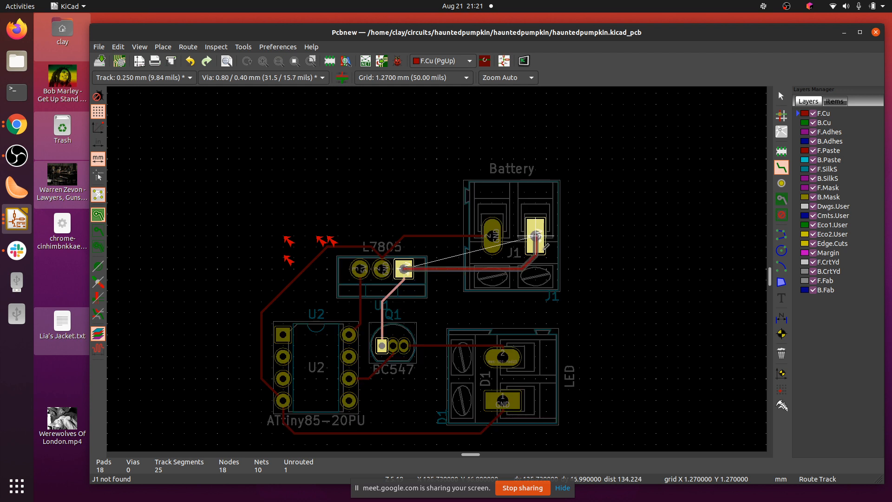
{"action": "left_click", "coordinate": [536, 236]}
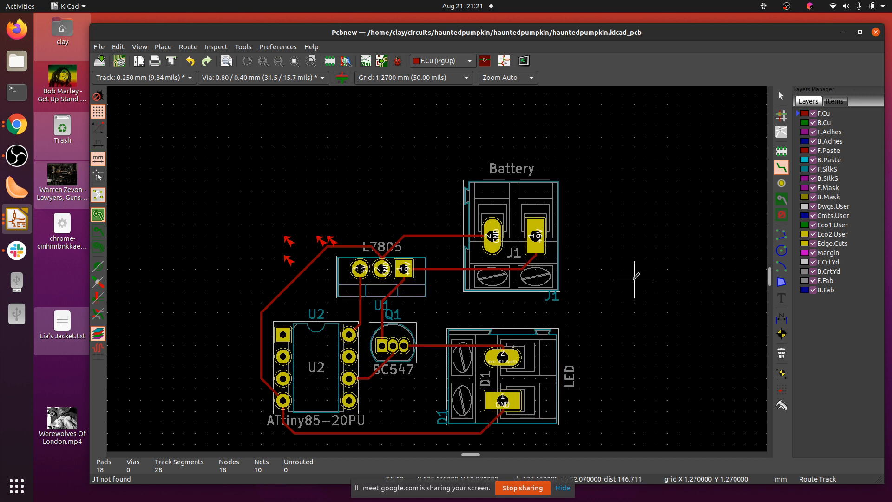
{"action": "left_click", "coordinate": [103, 62]}
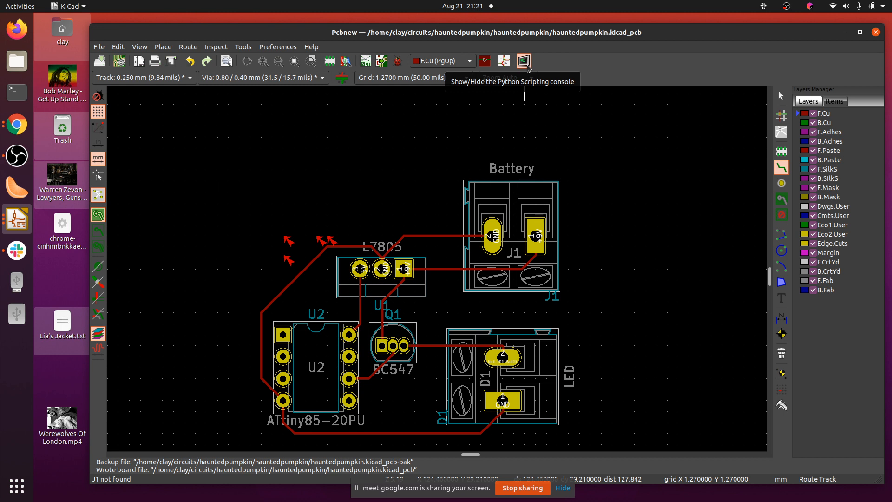
Clear all old markers in the design rules check and run the DRC again.
{"action": "left_click", "coordinate": [398, 61]}
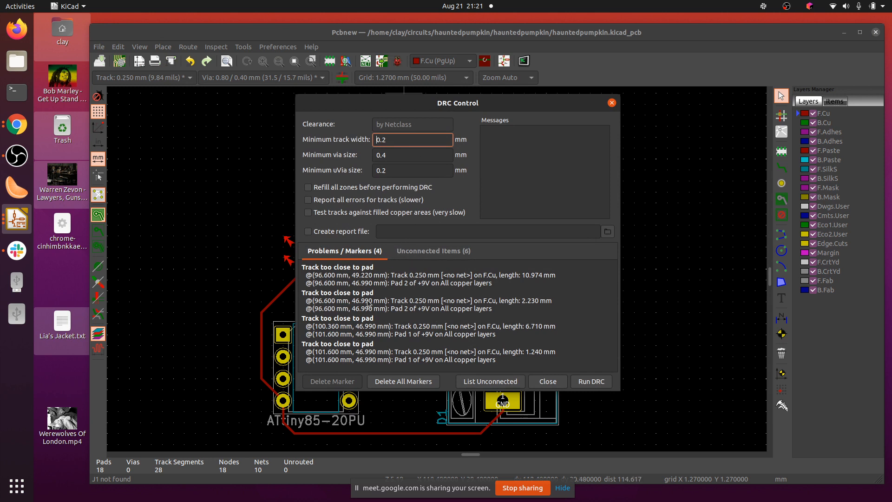
{"action": "left_click", "coordinate": [396, 382]}
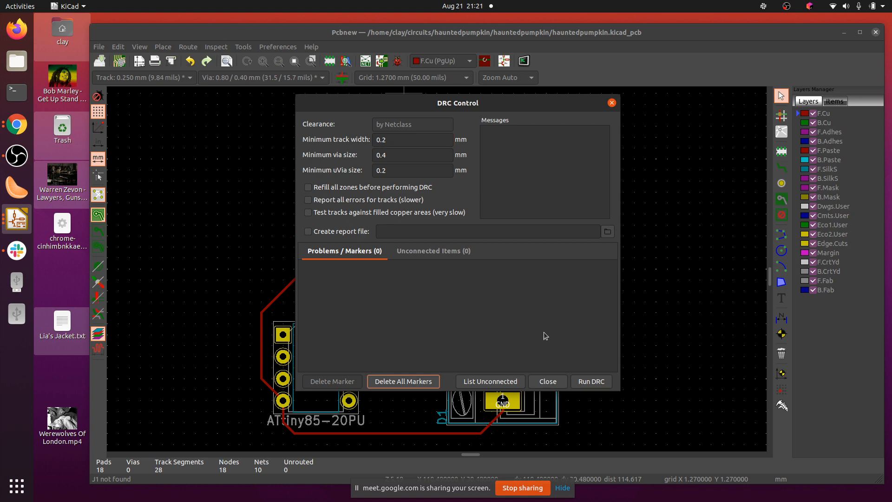
{"action": "left_click", "coordinate": [592, 381]}
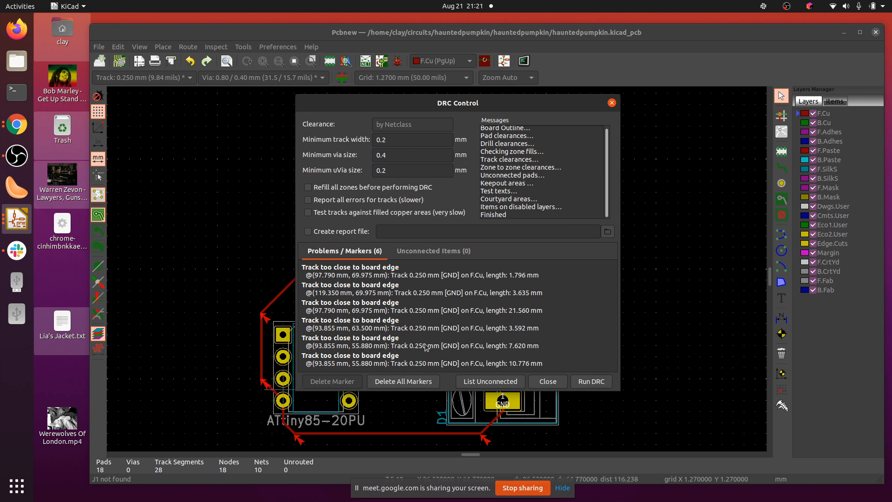
Locate the listed GND track board-edge problems on the board, delete all markers and close the DRC dialog.
{"action": "left_click", "coordinate": [384, 289]}
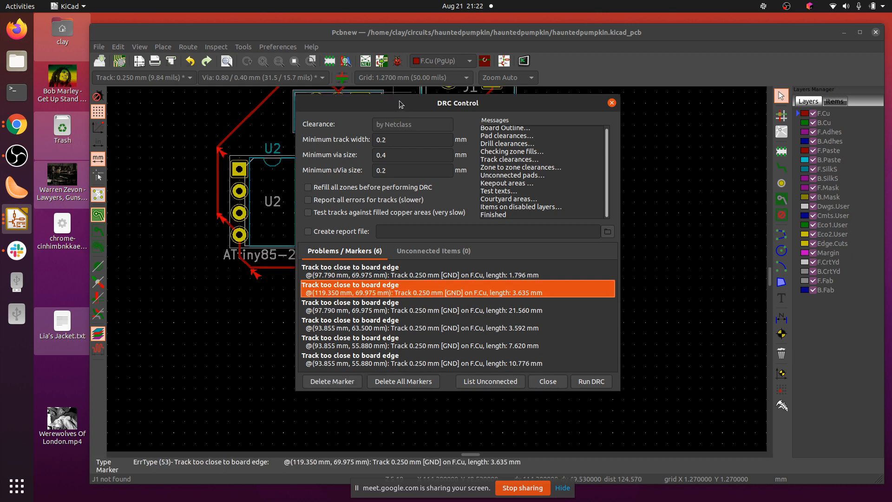
{"action": "mouse_move", "coordinate": [400, 101]}
{"action": "left_mouse_down"}
{"action": "mouse_move", "coordinate": [584, 162]}
{"action": "mouse_move", "coordinate": [578, 294]}
{"action": "mouse_move", "coordinate": [598, 453]}
{"action": "mouse_move", "coordinate": [464, 121]}
{"action": "left_mouse_up"}
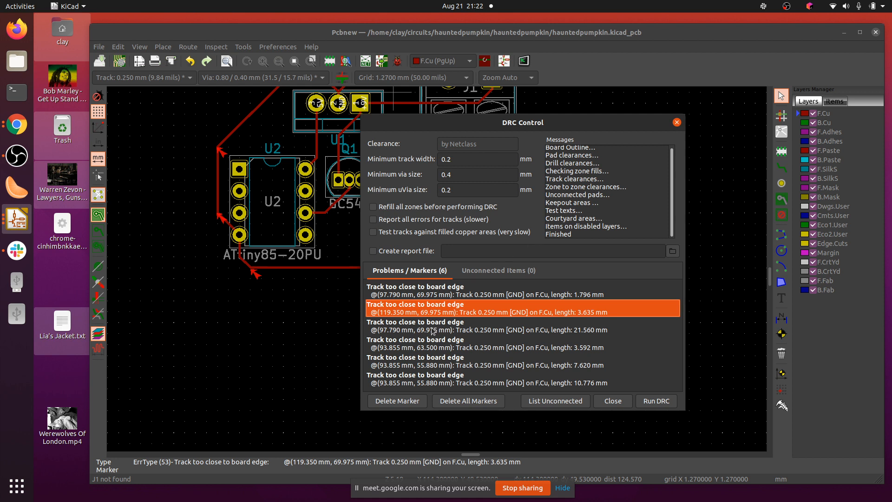
{"action": "left_click", "coordinate": [424, 327]}
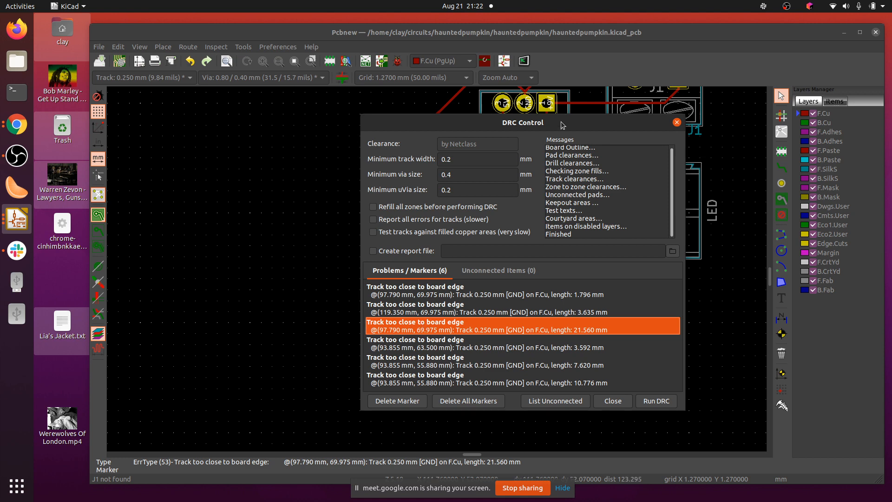
{"action": "left_click_drag", "start_coordinate": [562, 126], "coordinate": [279, 132]}
{"action": "middle_click_drag", "start_coordinate": [514, 223], "coordinate": [438, 268]}
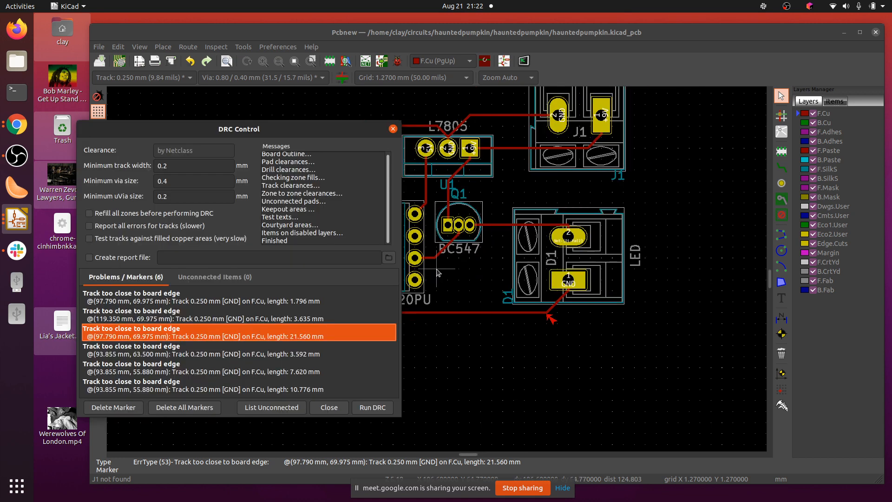
{"action": "left_click", "coordinate": [180, 409]}
{"action": "left_click", "coordinate": [329, 407]}
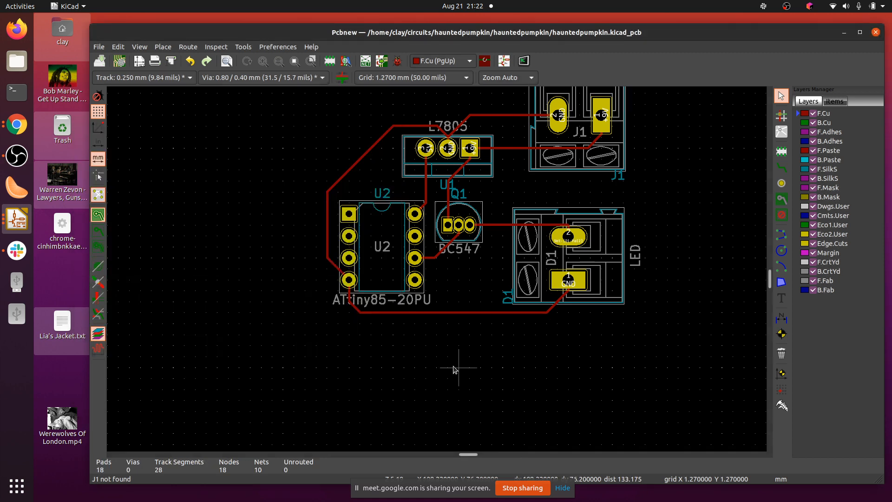
Review the net classes and the default text and graphics properties in the board setup without changing anything.
{"action": "scroll", "coordinate": [446, 279], "scroll_direction": "up", "scroll_amount": 2}
{"action": "scroll", "coordinate": [437, 272], "scroll_direction": "down", "scroll_amount": 2}
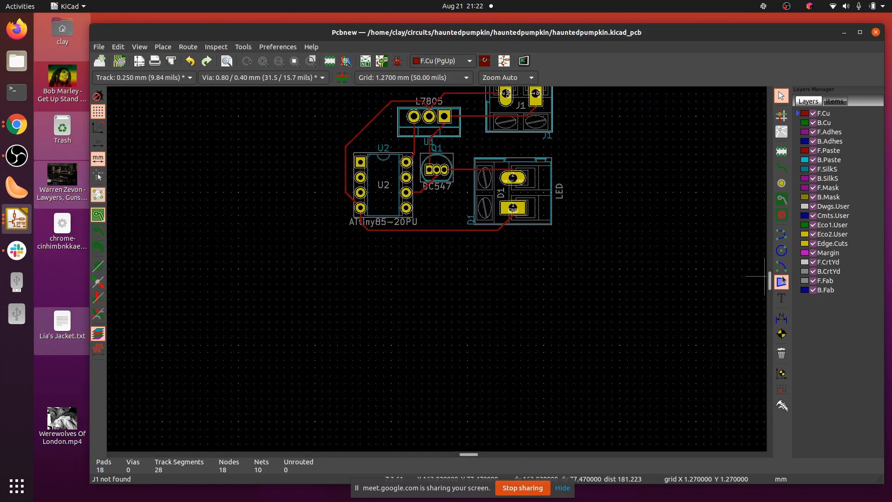
{"action": "mouse_move", "coordinate": [770, 283]}
{"action": "left_mouse_down"}
{"action": "mouse_move", "coordinate": [771, 270]}
{"action": "mouse_move", "coordinate": [771, 281]}
{"action": "left_mouse_up"}
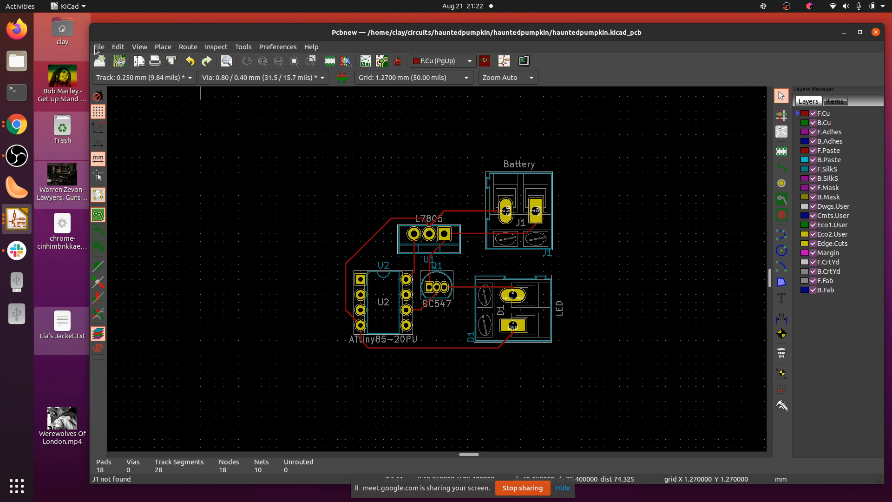
{"action": "left_click", "coordinate": [119, 61]}
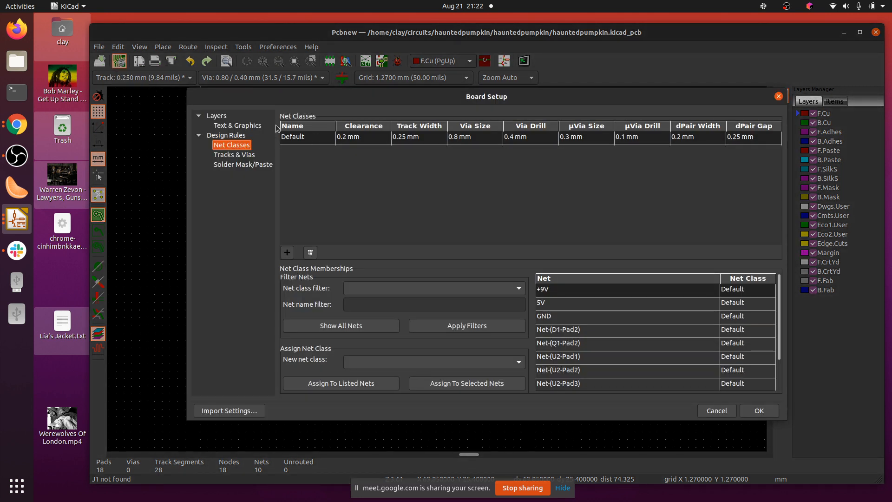
{"action": "left_click", "coordinate": [232, 126]}
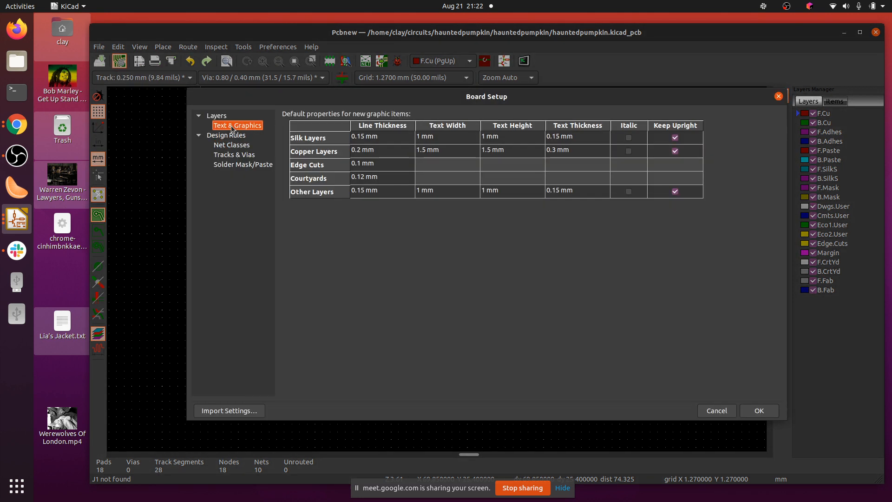
{"action": "left_click", "coordinate": [717, 410]}
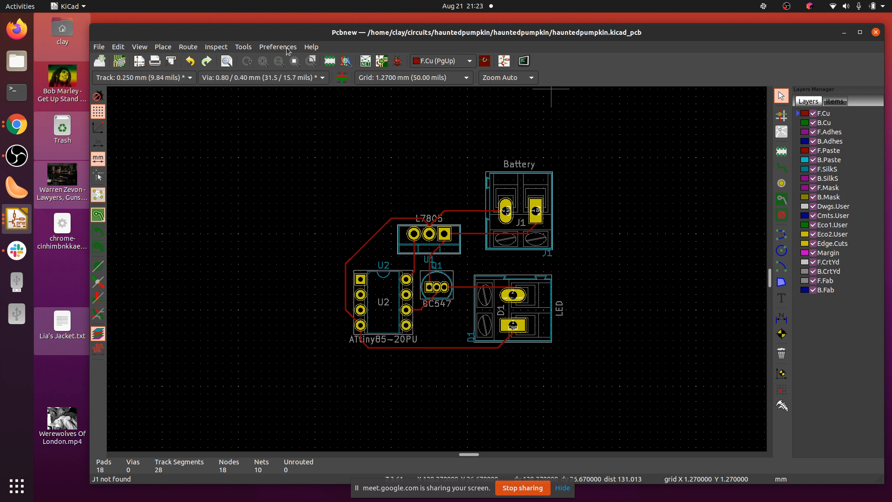
{"action": "left_click", "coordinate": [235, 49]}
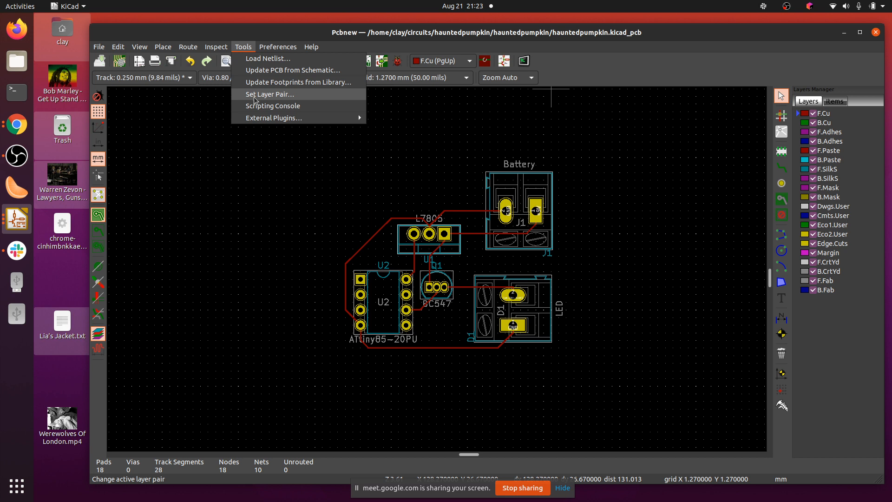
{"action": "mouse_move", "coordinate": [254, 120]}
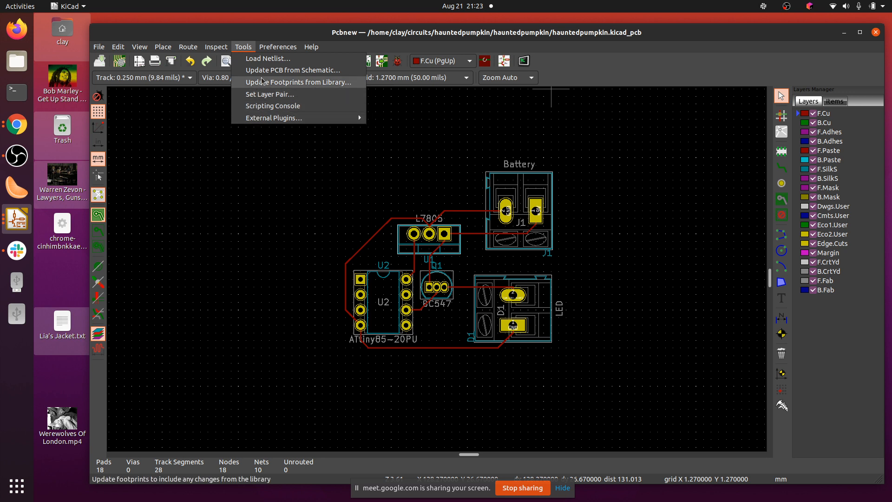
Show the board in the 3D Viewer and rotate the model to view it from another angle.
{"action": "mouse_move", "coordinate": [169, 50]}
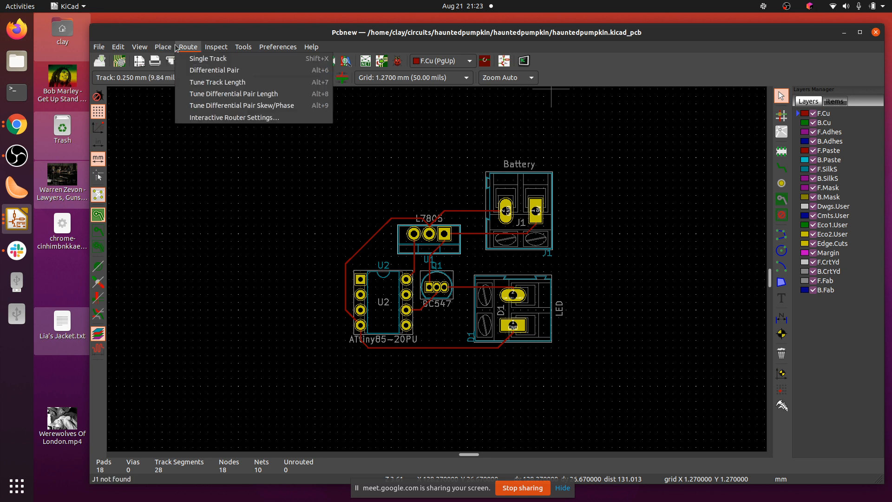
{"action": "mouse_move", "coordinate": [141, 50]}
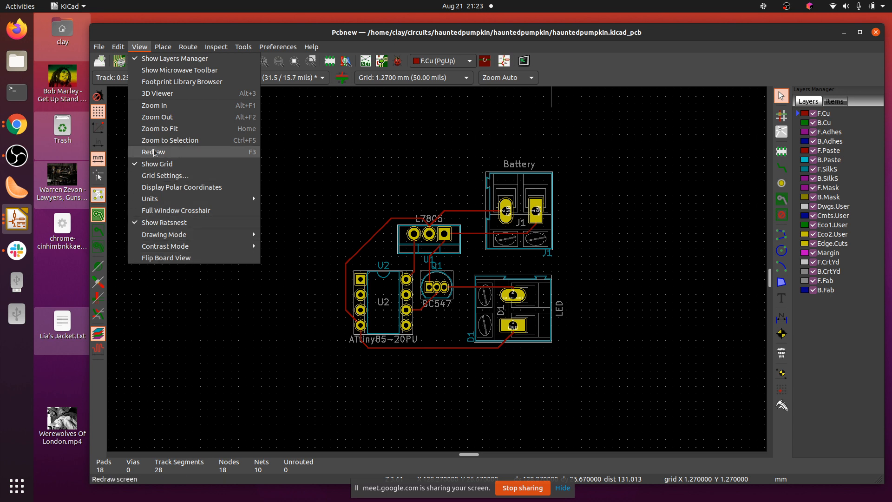
{"action": "left_click", "coordinate": [151, 94]}
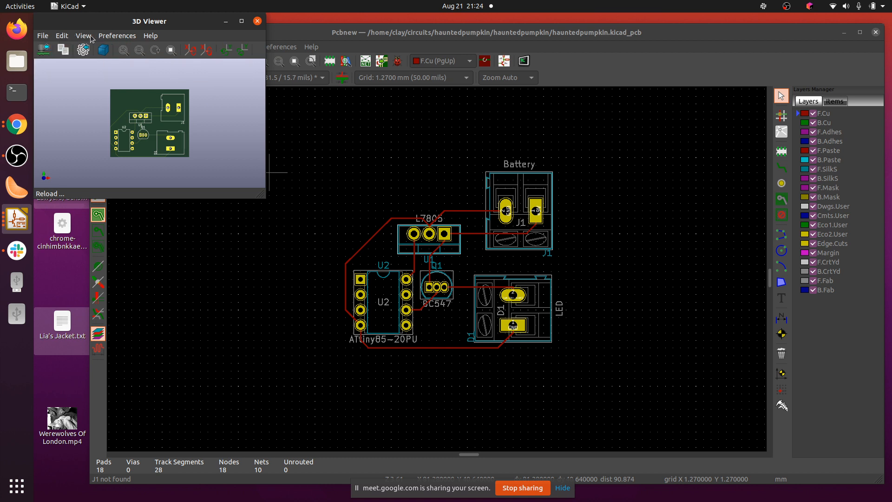
{"action": "left_click", "coordinate": [114, 37]}
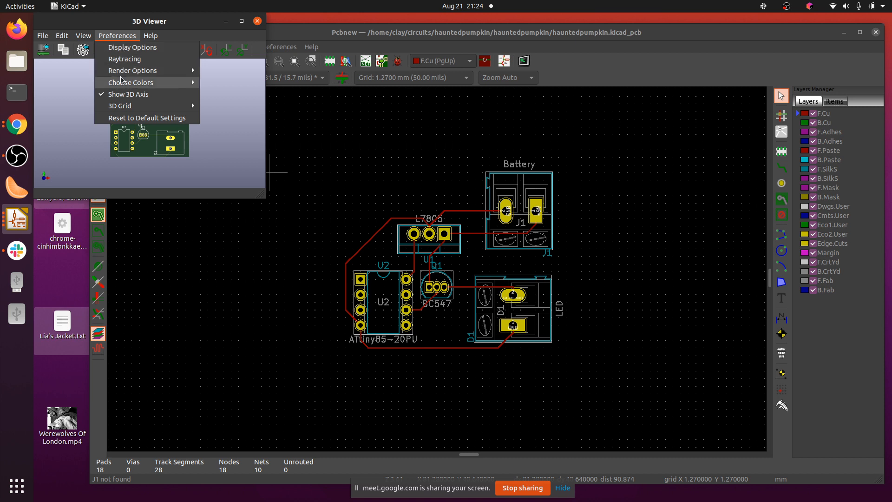
{"action": "left_click", "coordinate": [88, 151]}
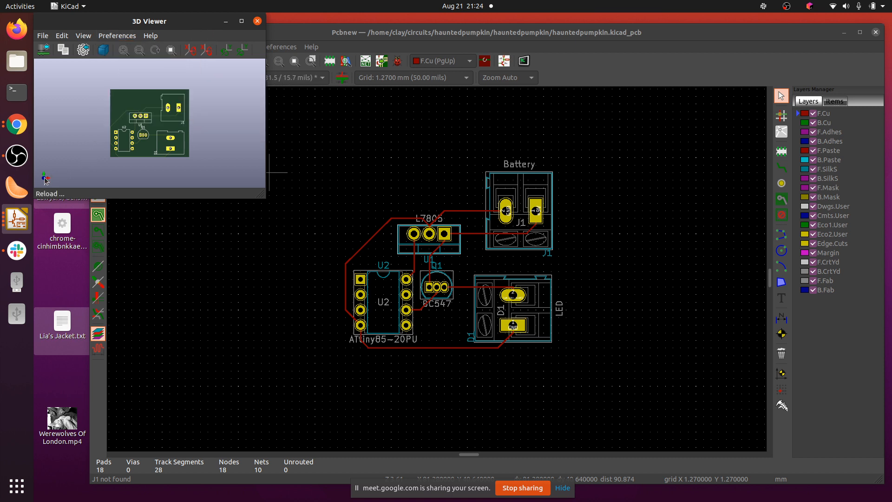
{"action": "left_click_drag", "start_coordinate": [160, 139], "coordinate": [59, 100]}
{"action": "left_click_drag", "start_coordinate": [103, 143], "coordinate": [71, 143]}
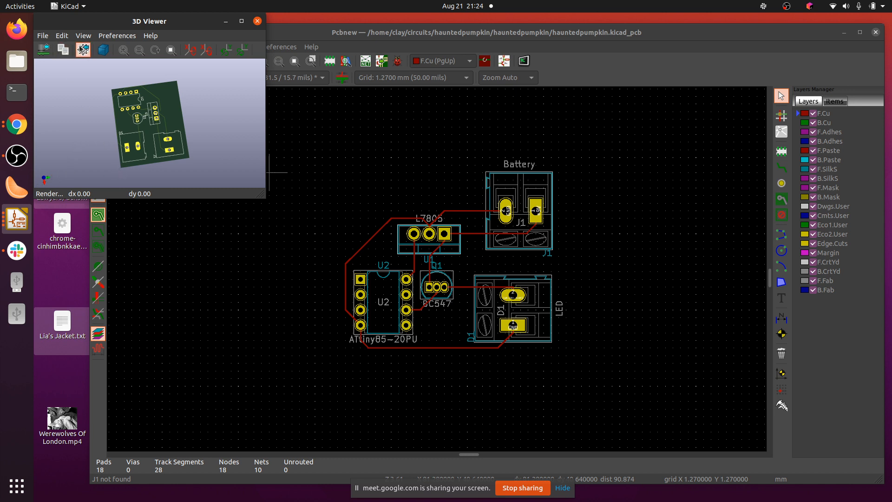
Reload the board model, enlarge the 3D Viewer window to inspect the pads and tracks, and close the viewer.
{"action": "left_click", "coordinate": [44, 49]}
{"action": "left_click_drag", "start_coordinate": [263, 201], "coordinate": [583, 424]}
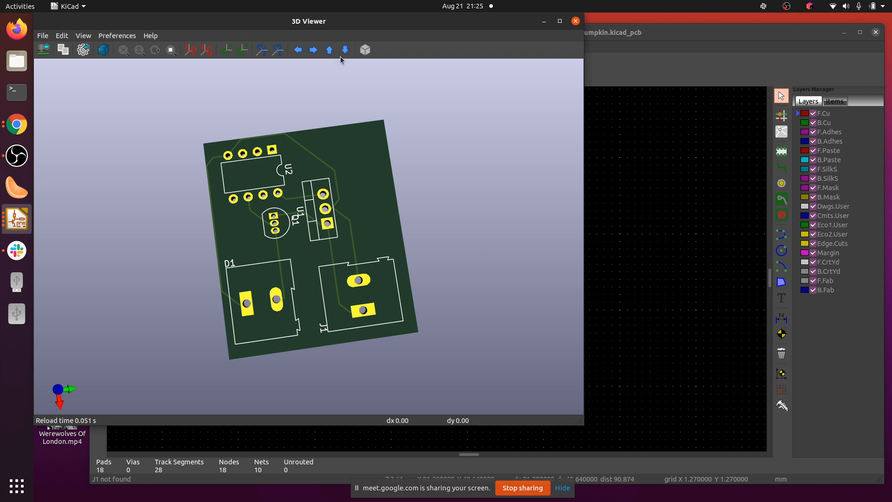
{"action": "left_click", "coordinate": [576, 20]}
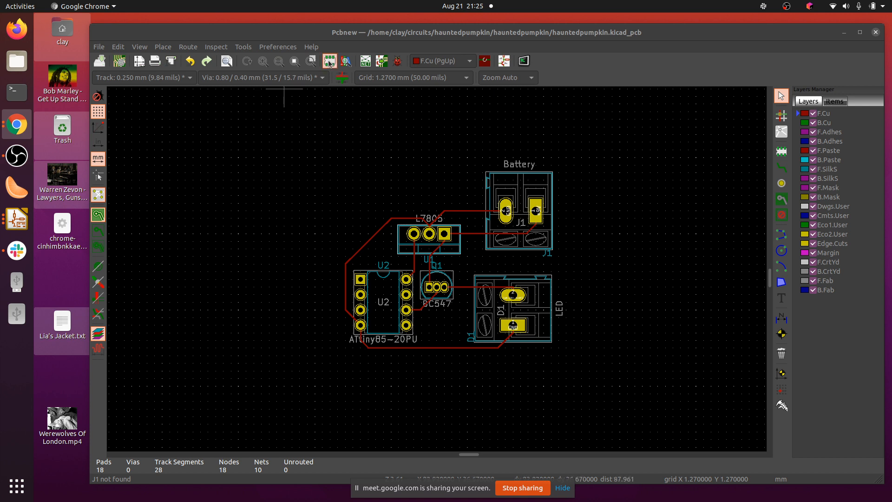
Reopen the 3D Viewer to examine the unrotated board's tracks and outline, and return to the PCB layout.
{"action": "left_click", "coordinate": [340, 49]}
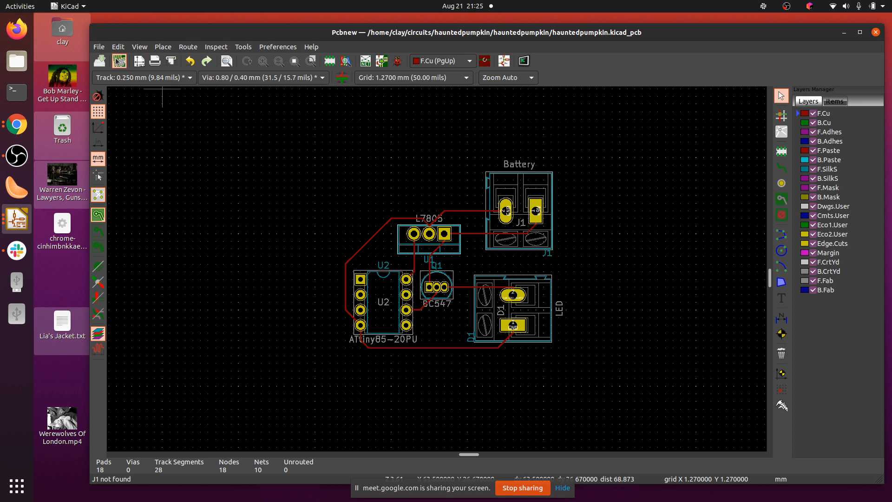
{"action": "left_click", "coordinate": [141, 47]}
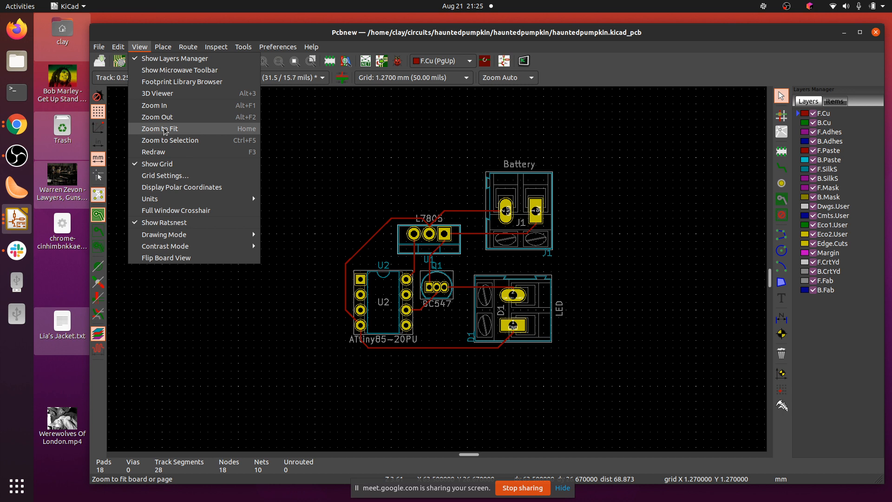
{"action": "left_click", "coordinate": [163, 93]}
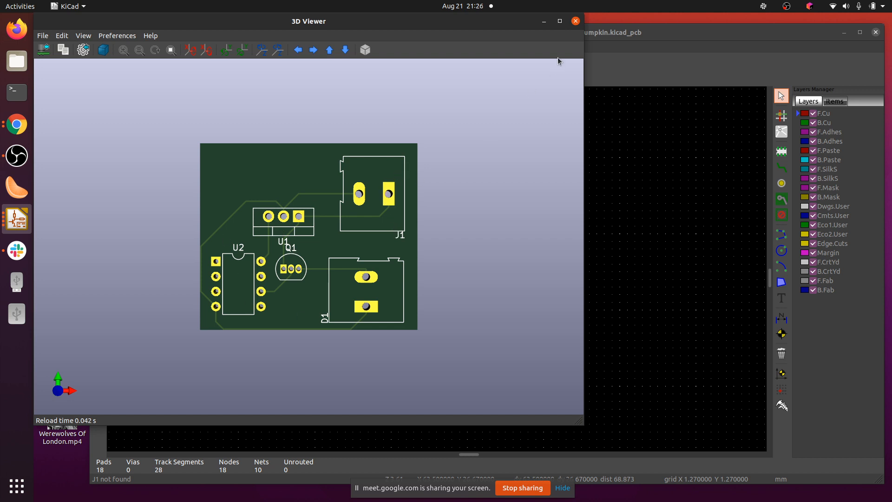
{"action": "left_click", "coordinate": [576, 21]}
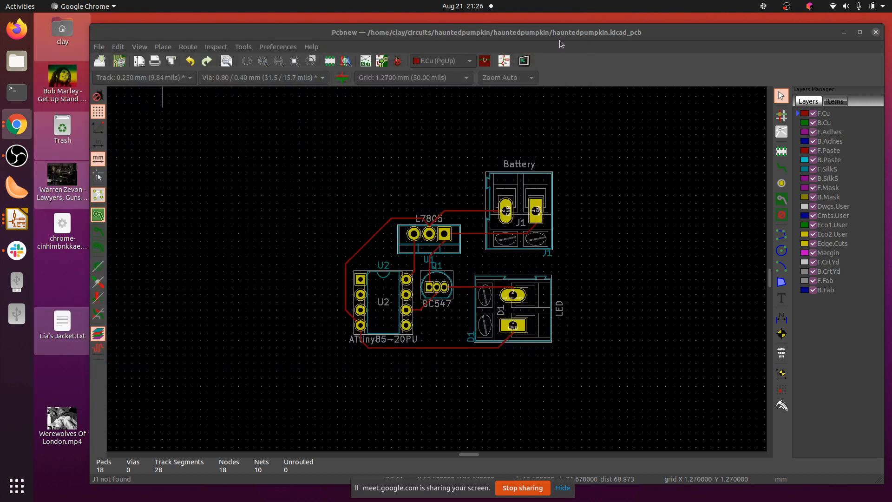